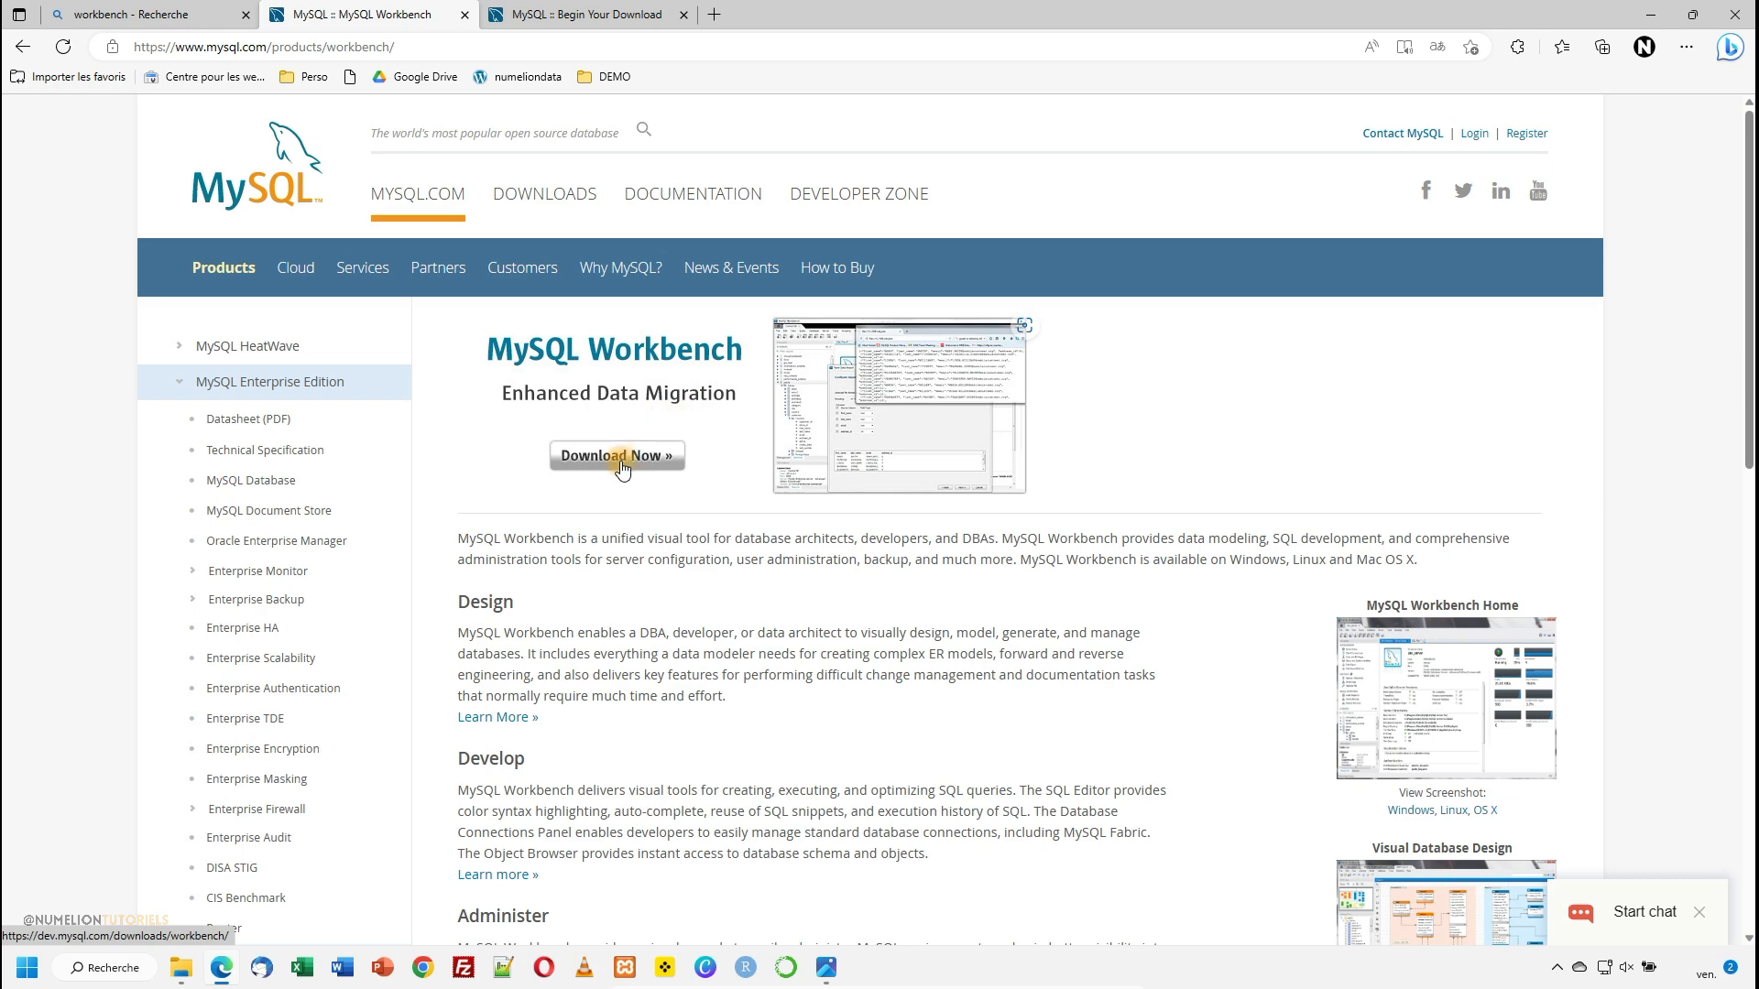
# - Review the MySQL Workbench product page, its download page and the installer saved in the Downloads folder
pyautogui.click(550, 15)
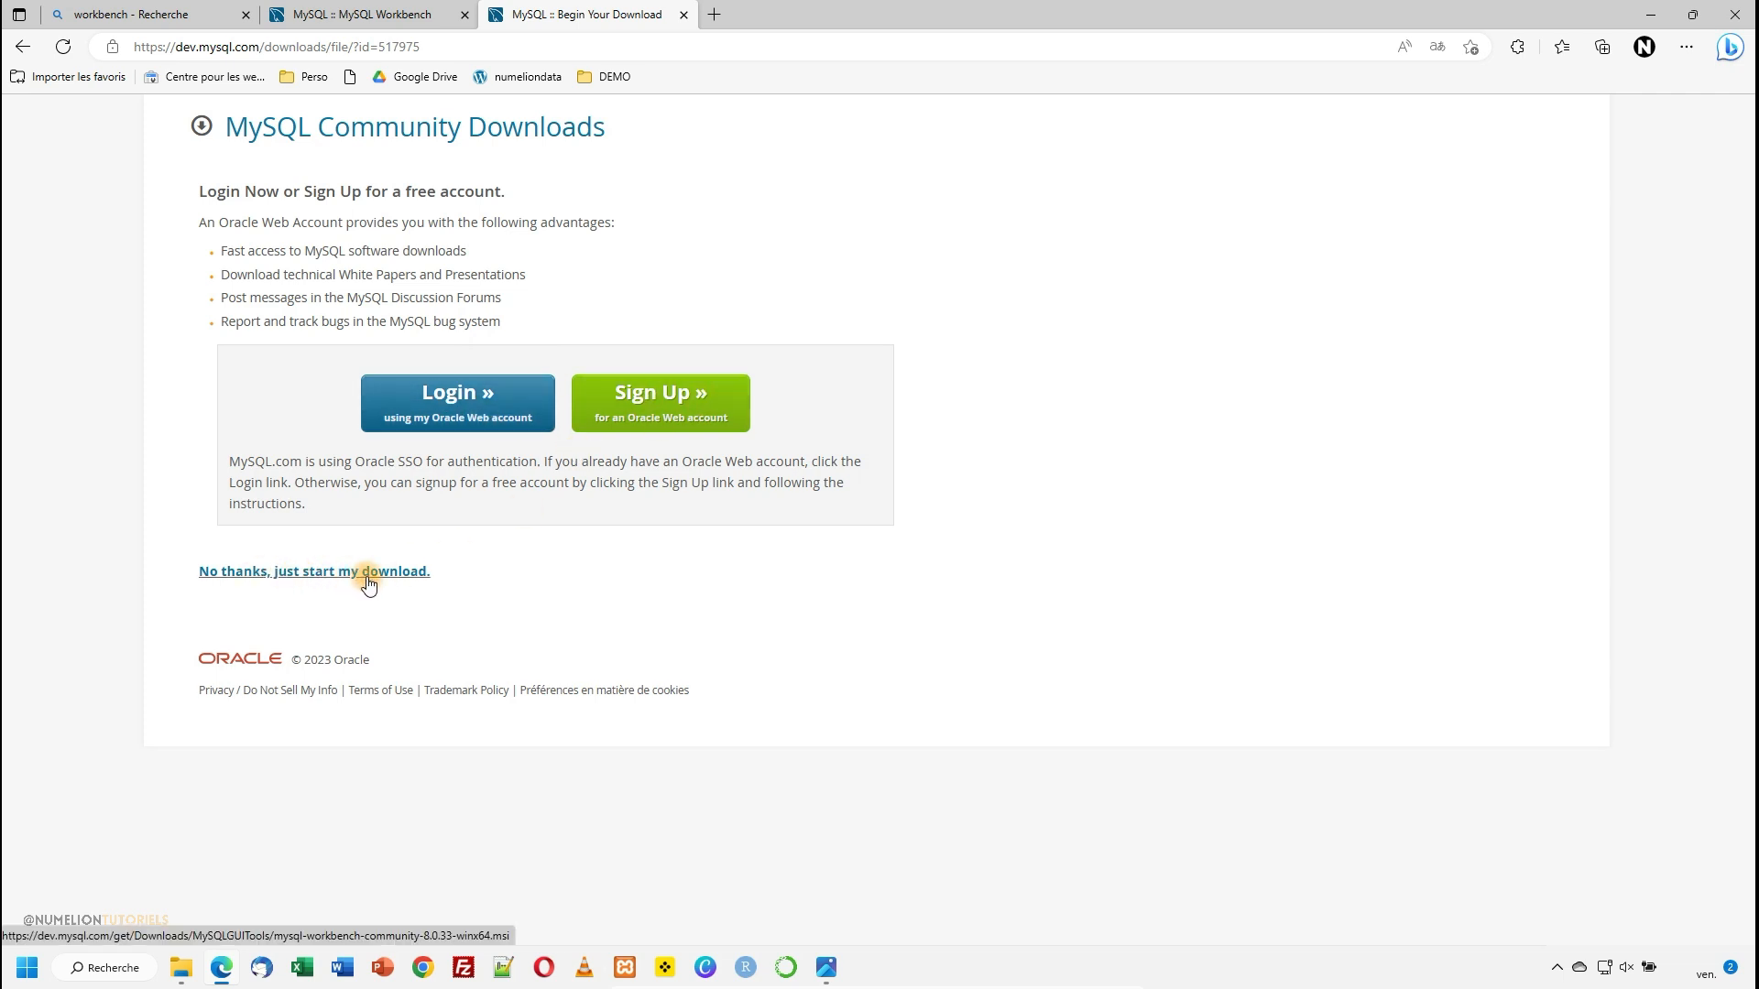
pyautogui.click(180, 970)
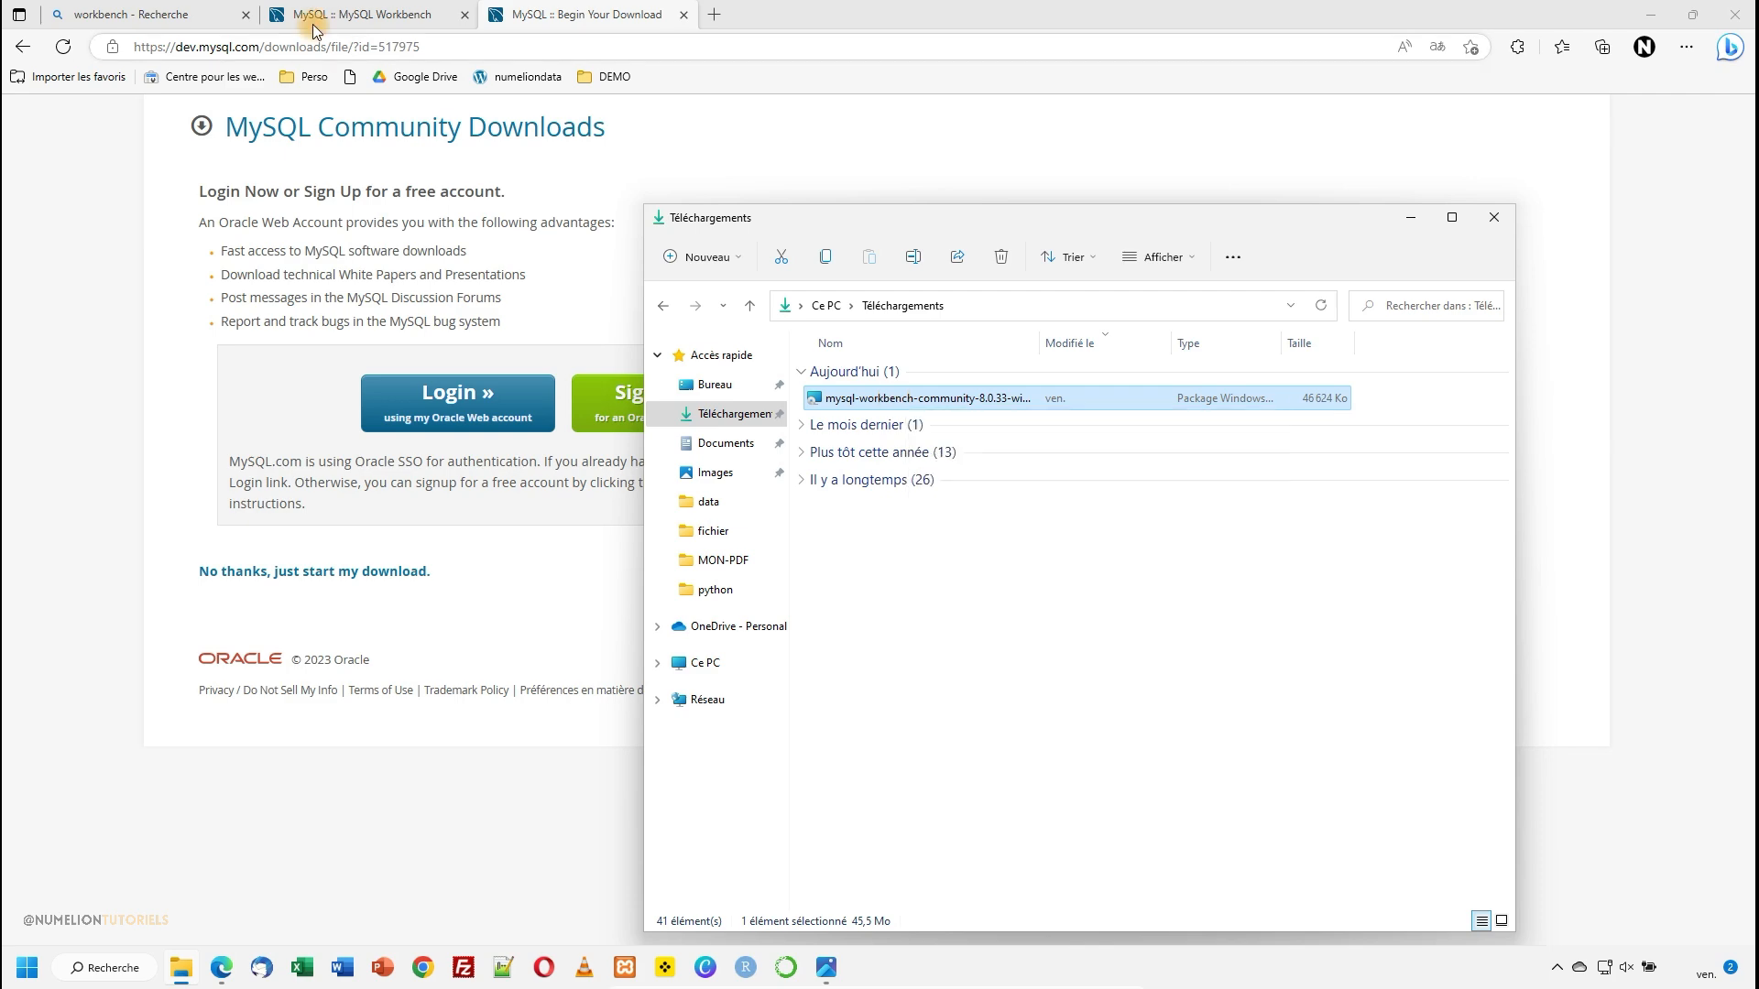
pyautogui.click(362, 14)
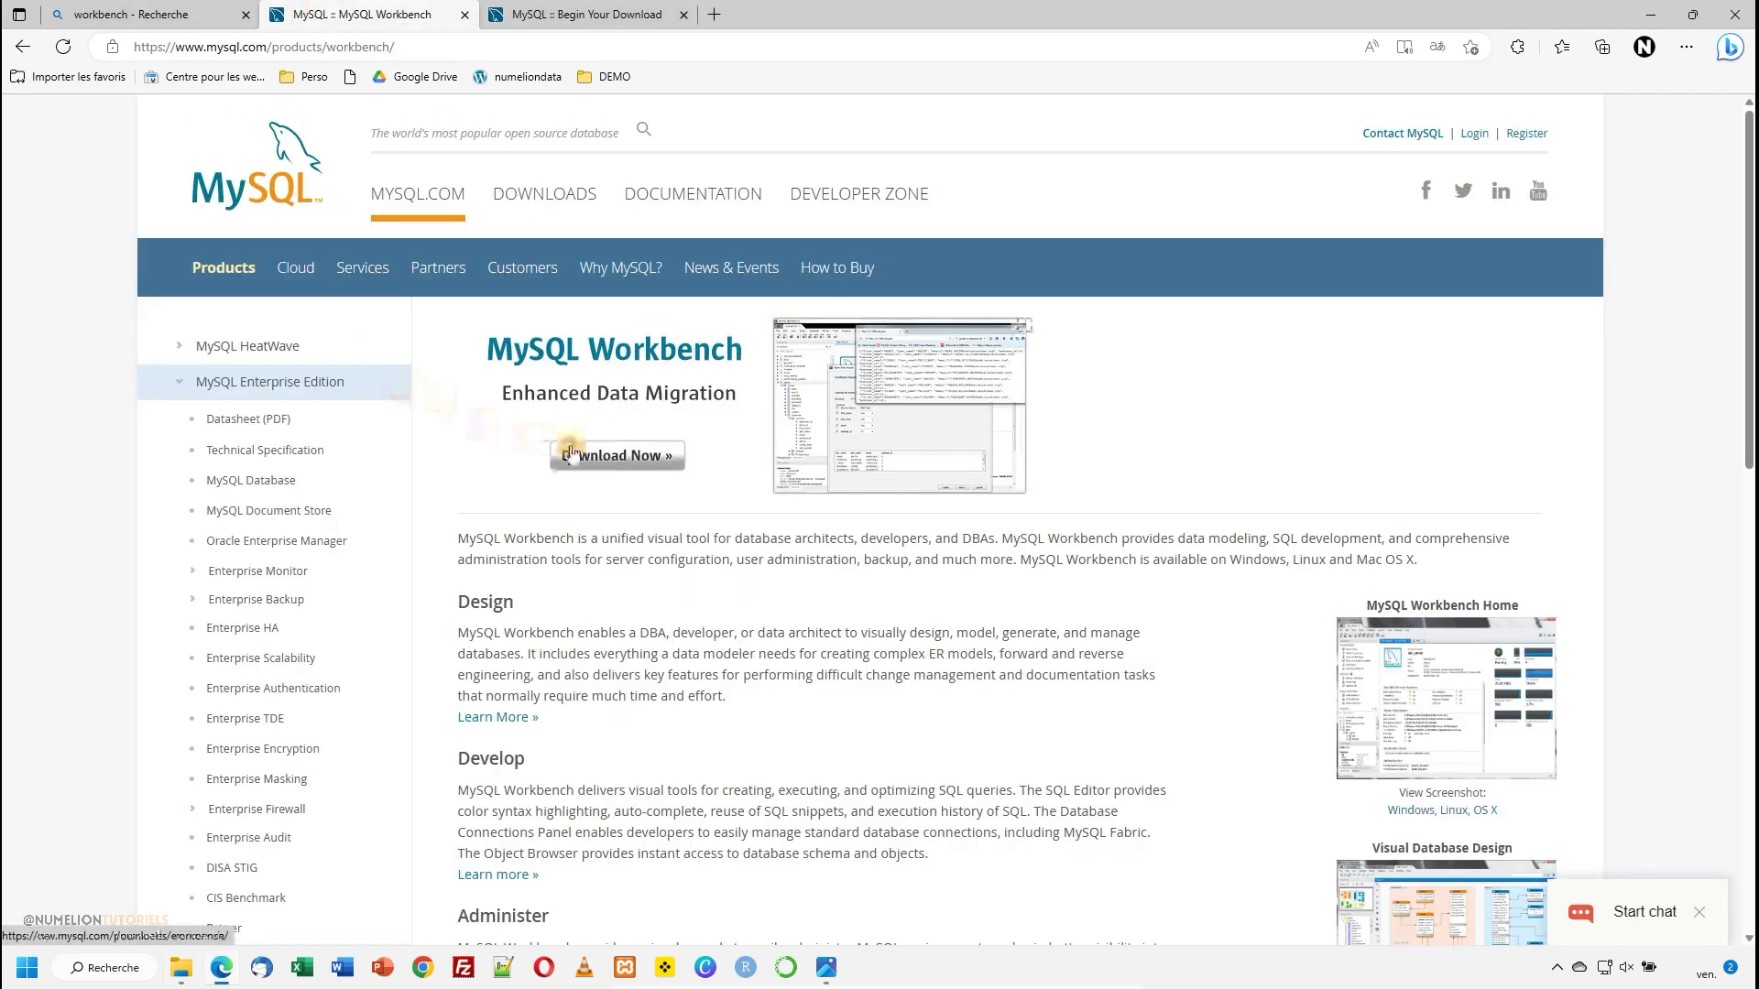
pyautogui.scroll(-3, 1448, 773)
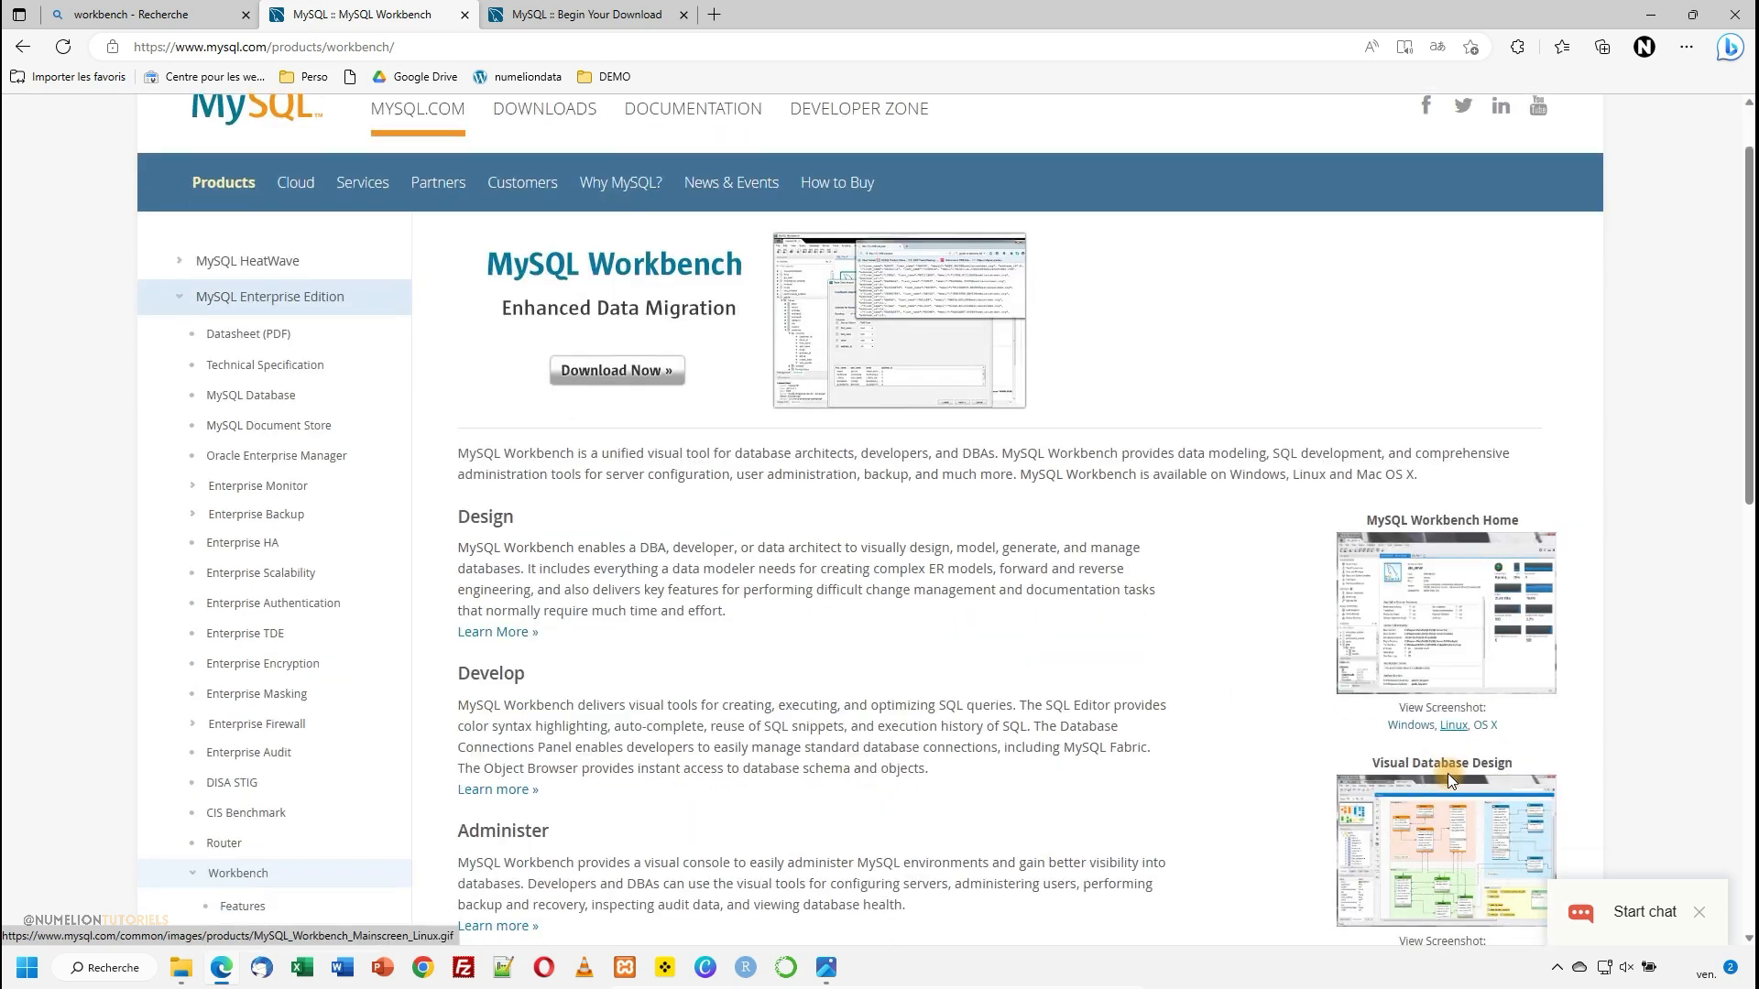
pyautogui.click(569, 14)
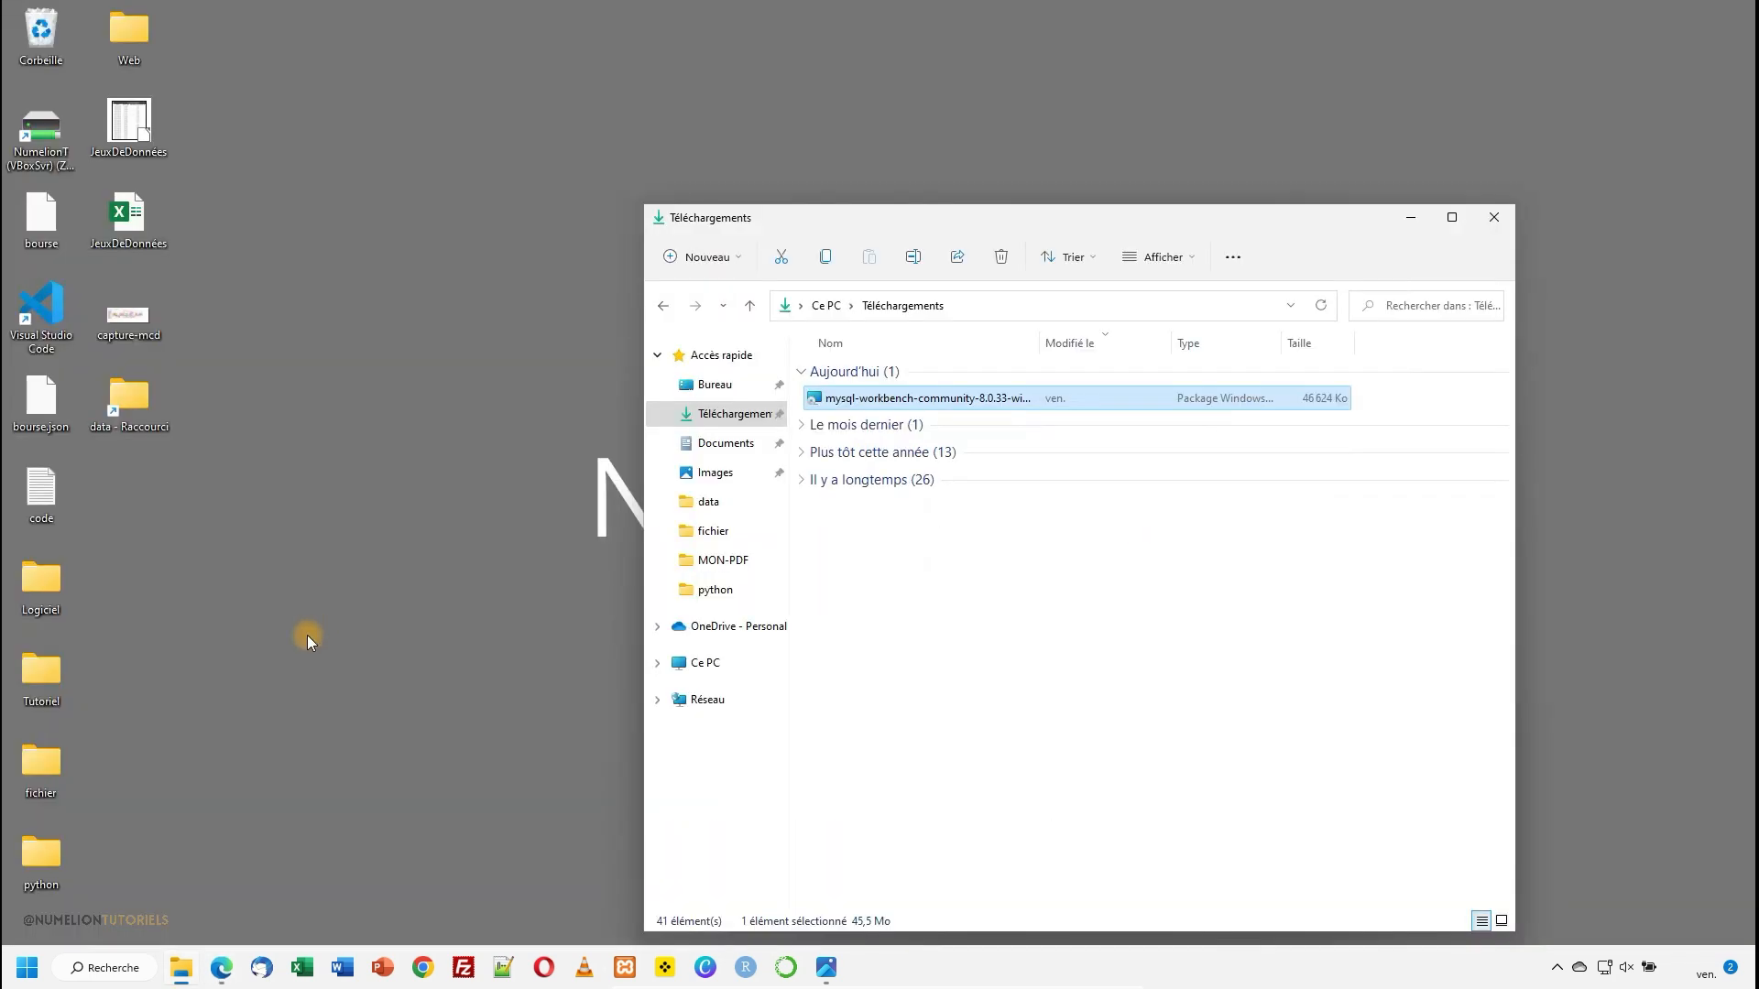
# - Run the mysql-workbench-community-8.0.33 installer, finish the setup without launching Workbench, and minimize the Downloads folder window
pyautogui.doubleClick(888, 398)
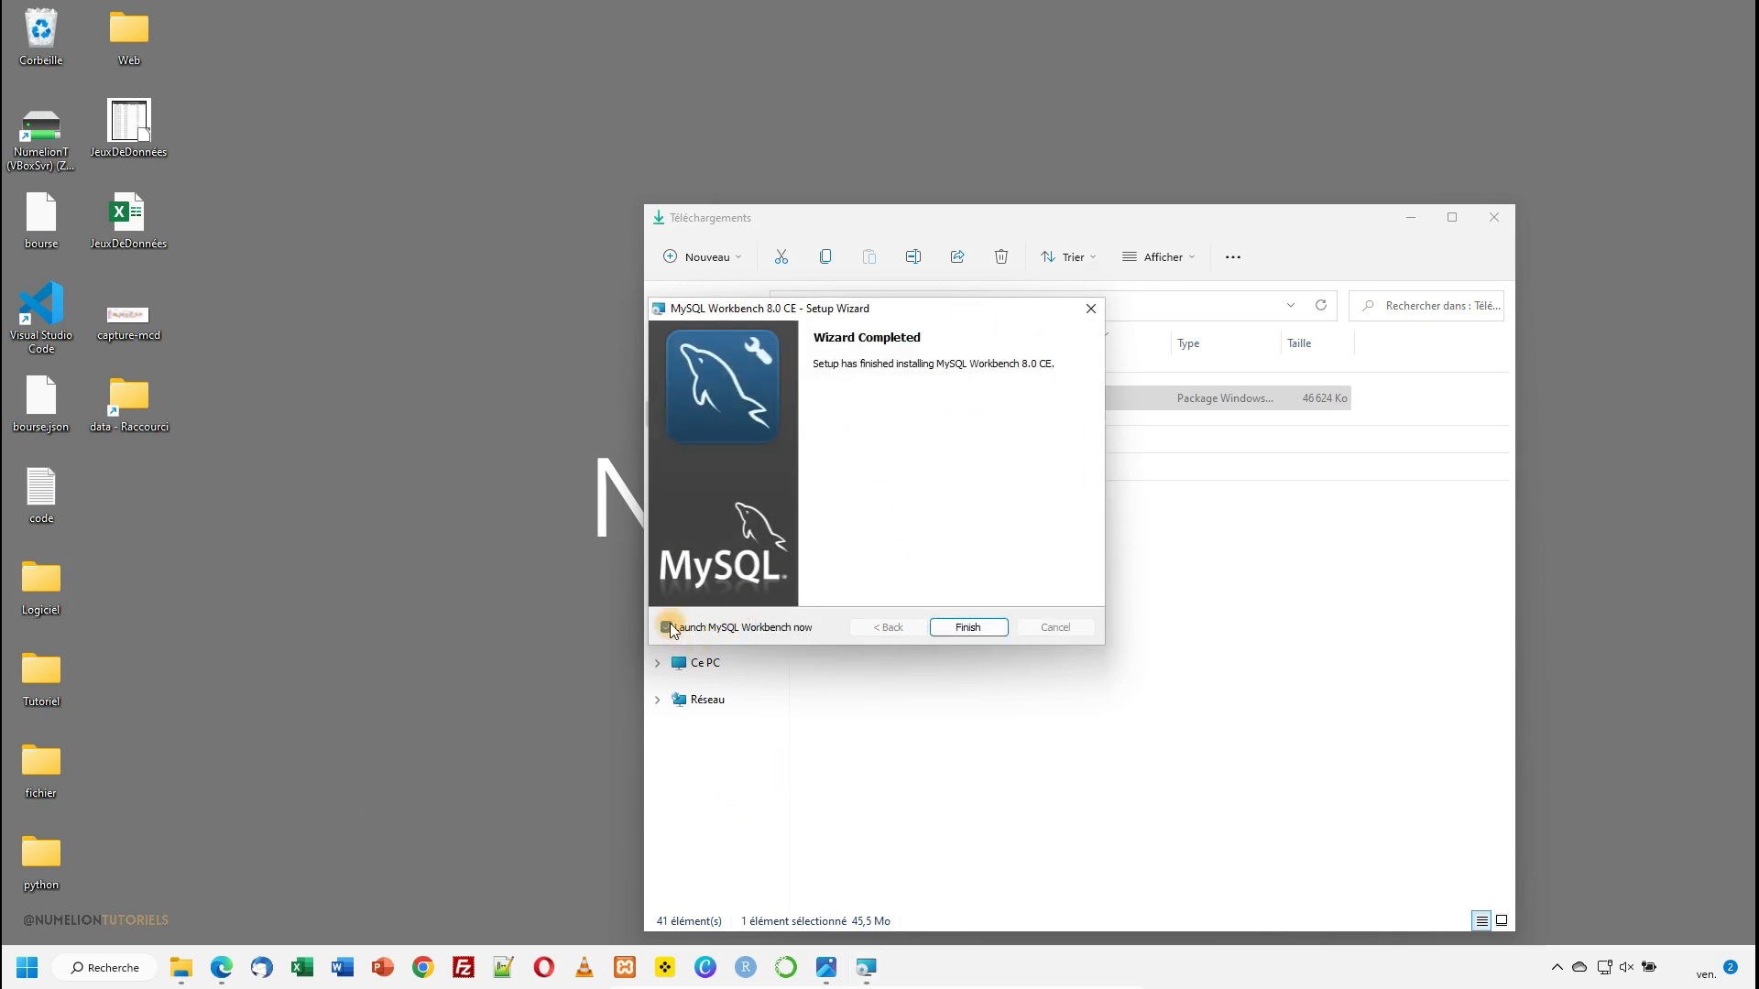
pyautogui.click(703, 632)
pyautogui.click(962, 628)
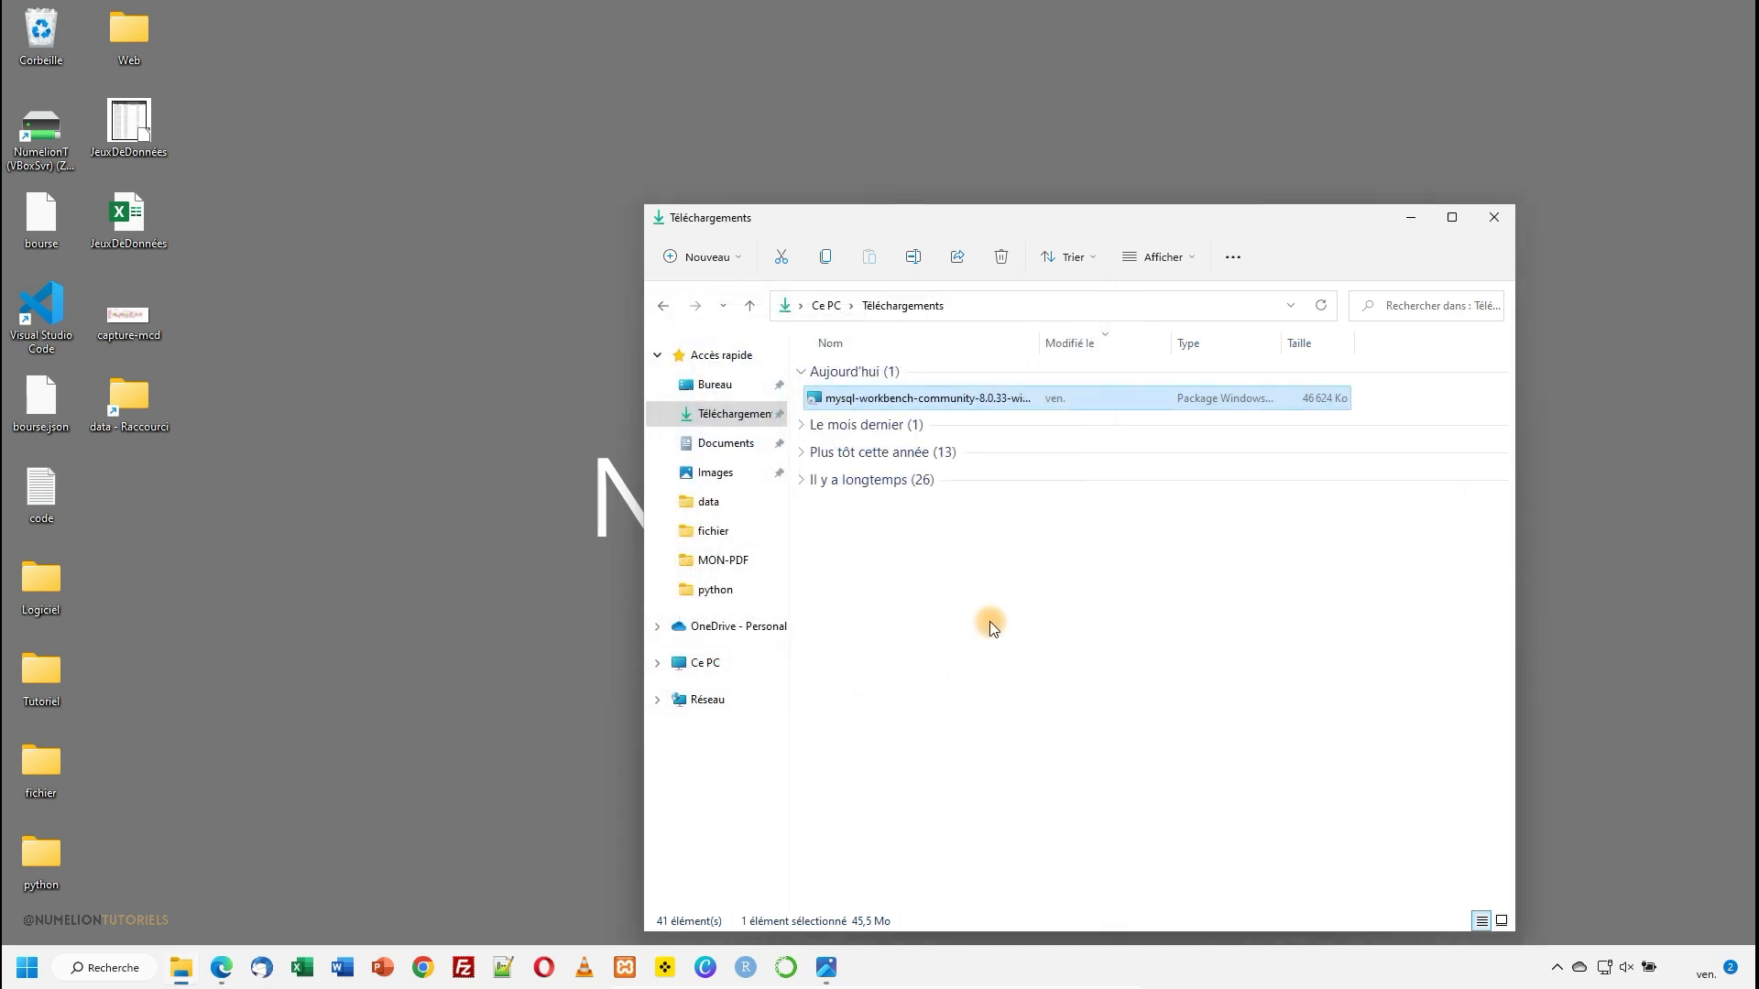
pyautogui.click(1411, 218)
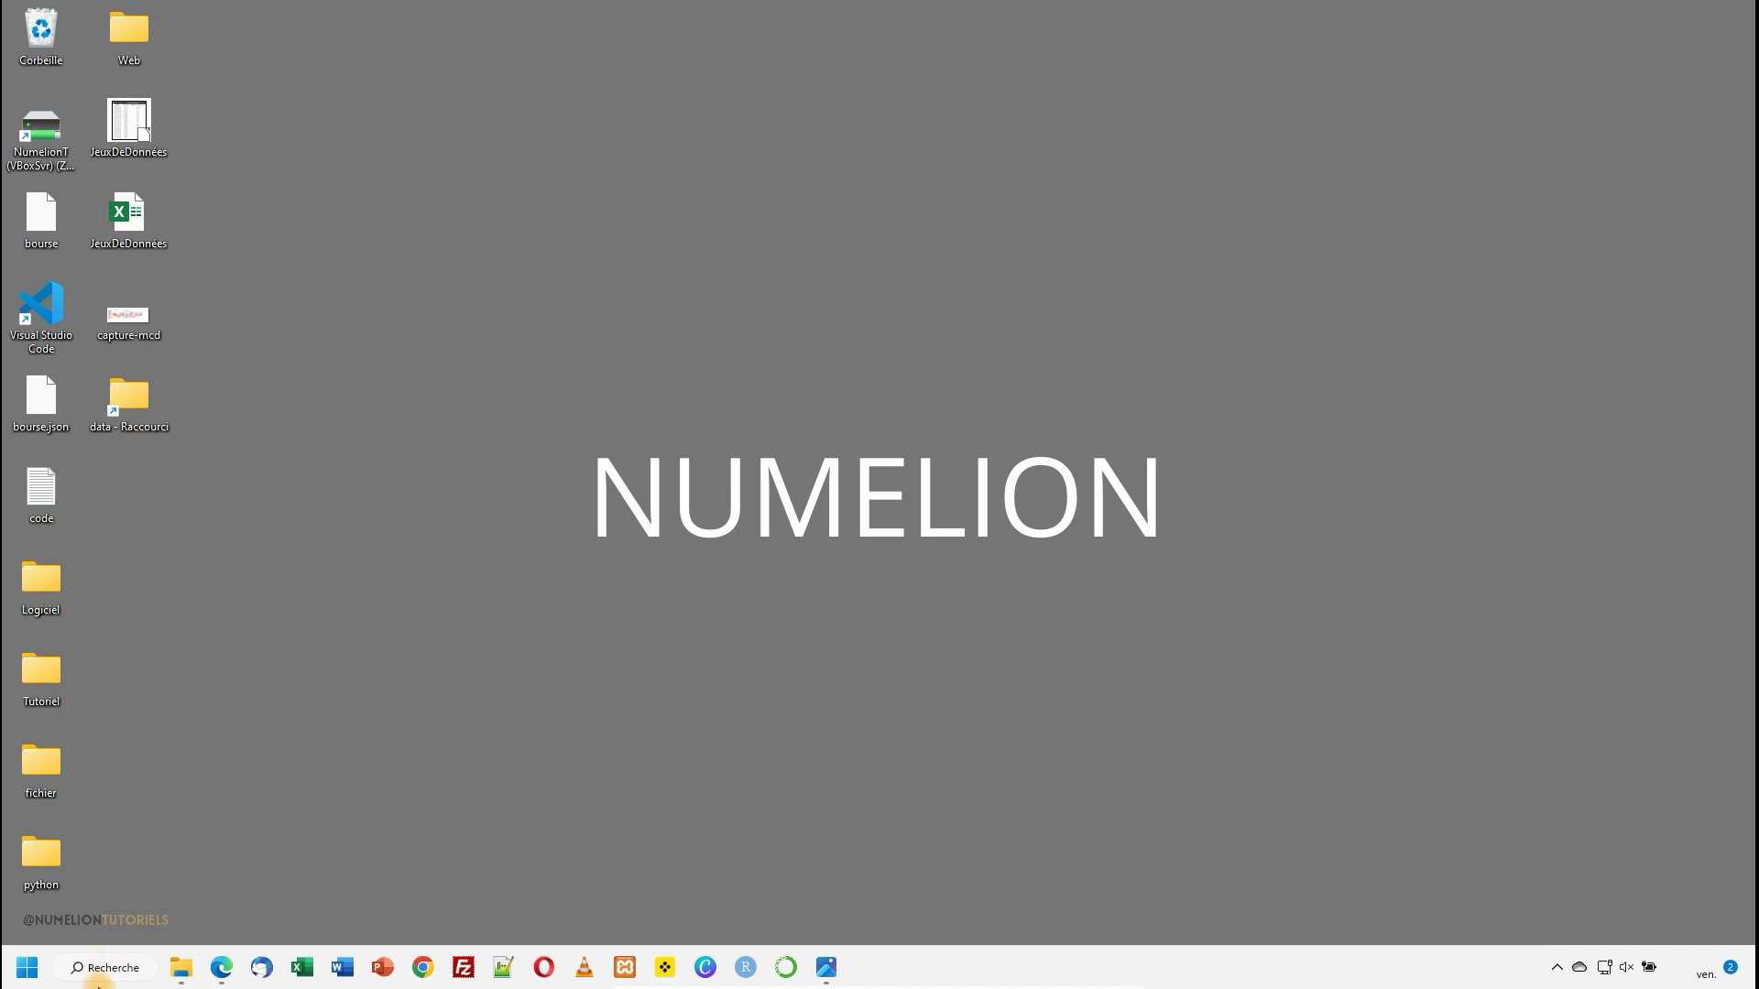
# - Search Windows for "mysql" and open MySQL Workbench 8.0 CE
pyautogui.click(103, 968)
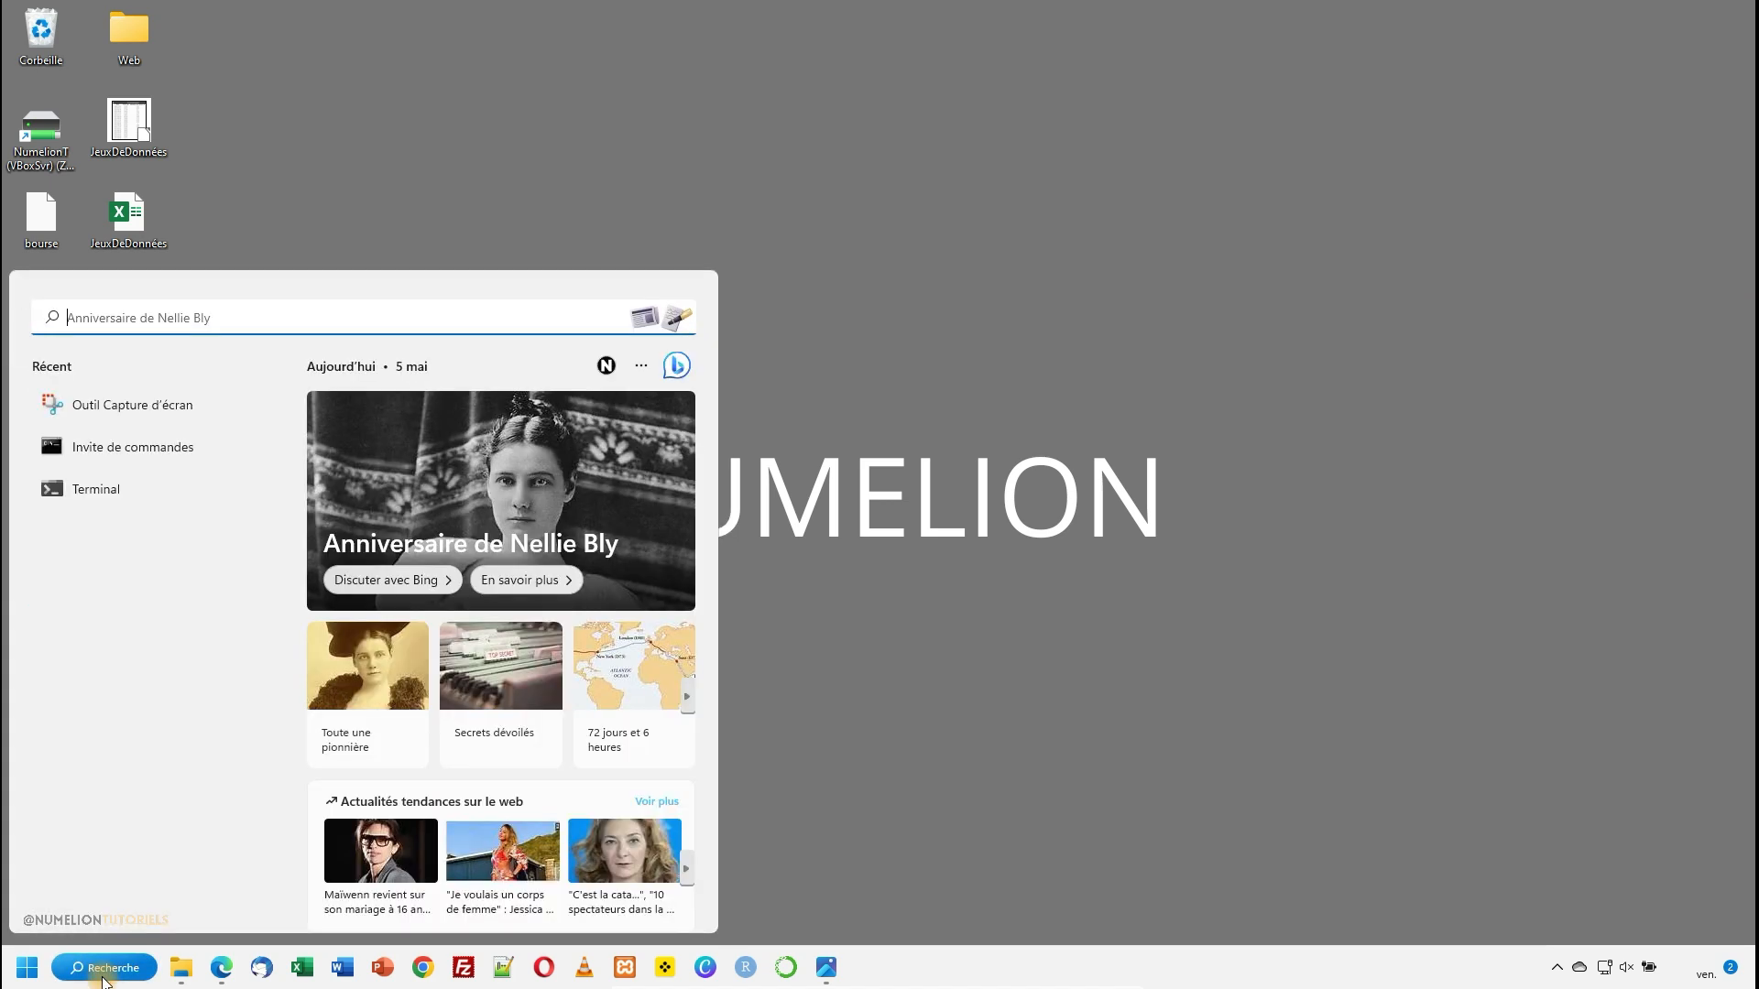
pyautogui.write('mysql')
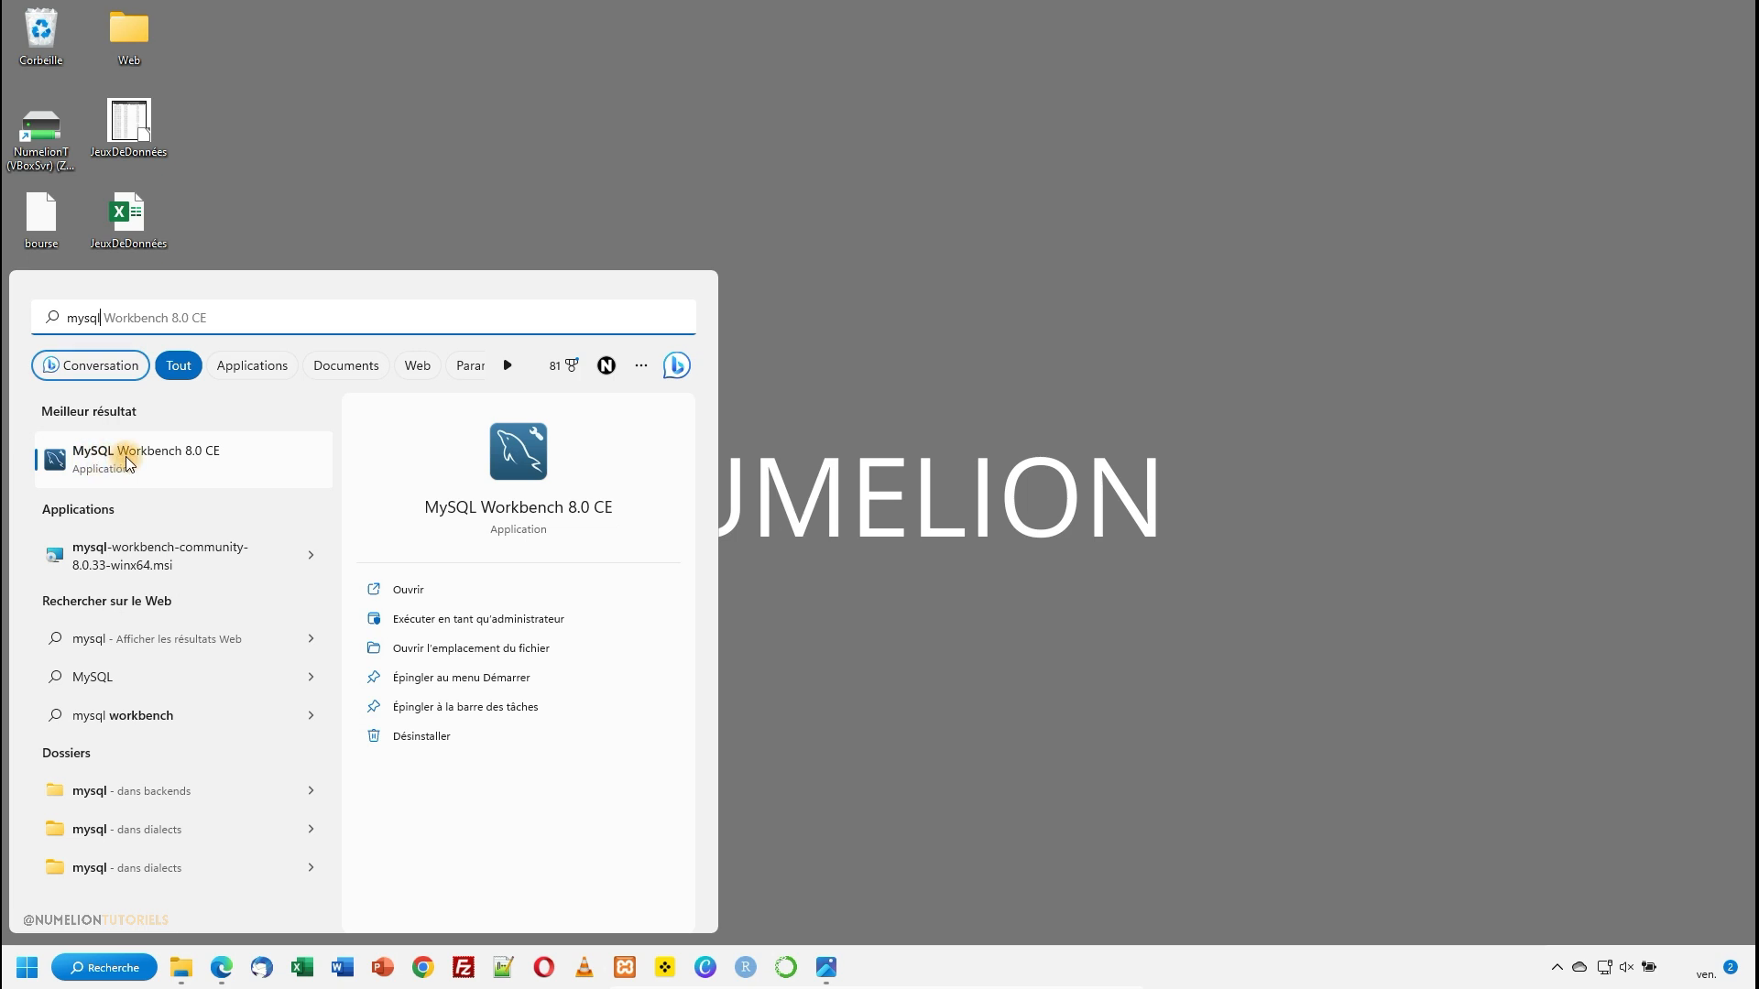
pyautogui.click(425, 422)
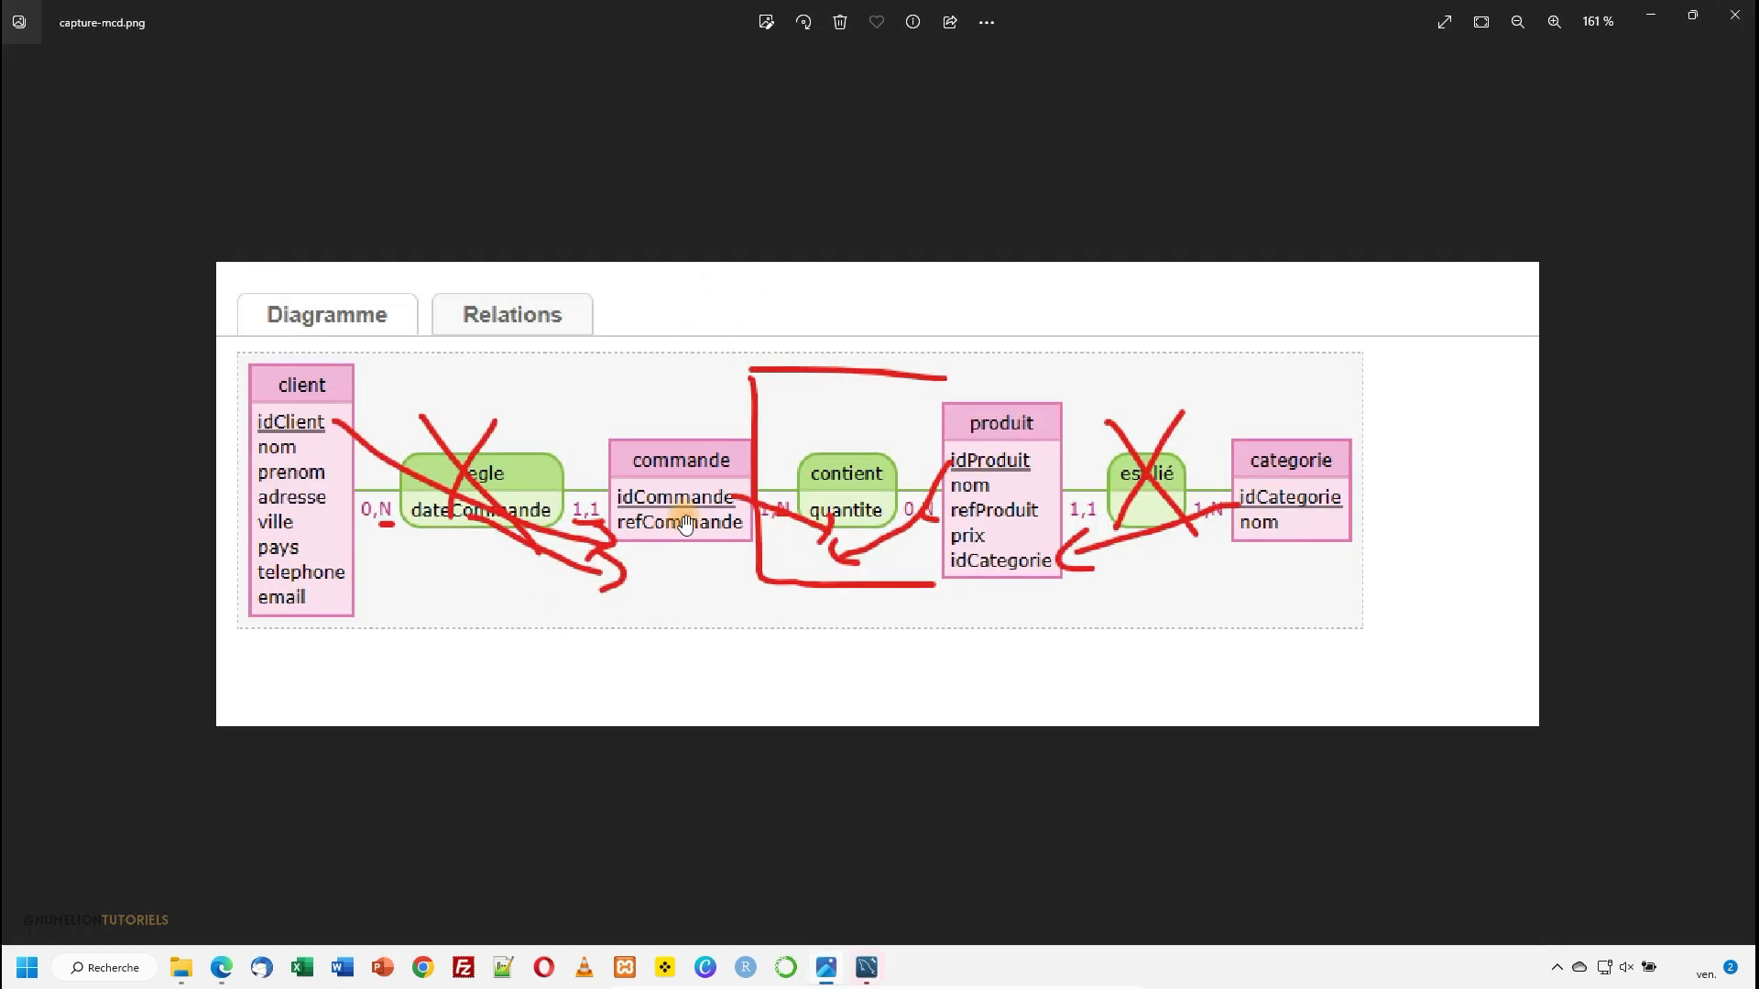
# - Arrange the MySQL Workbench window and the capture-mcd.png diagram side by side, enlarging both so the image stays visible as reference
pyautogui.scroll(-4, 685, 523)
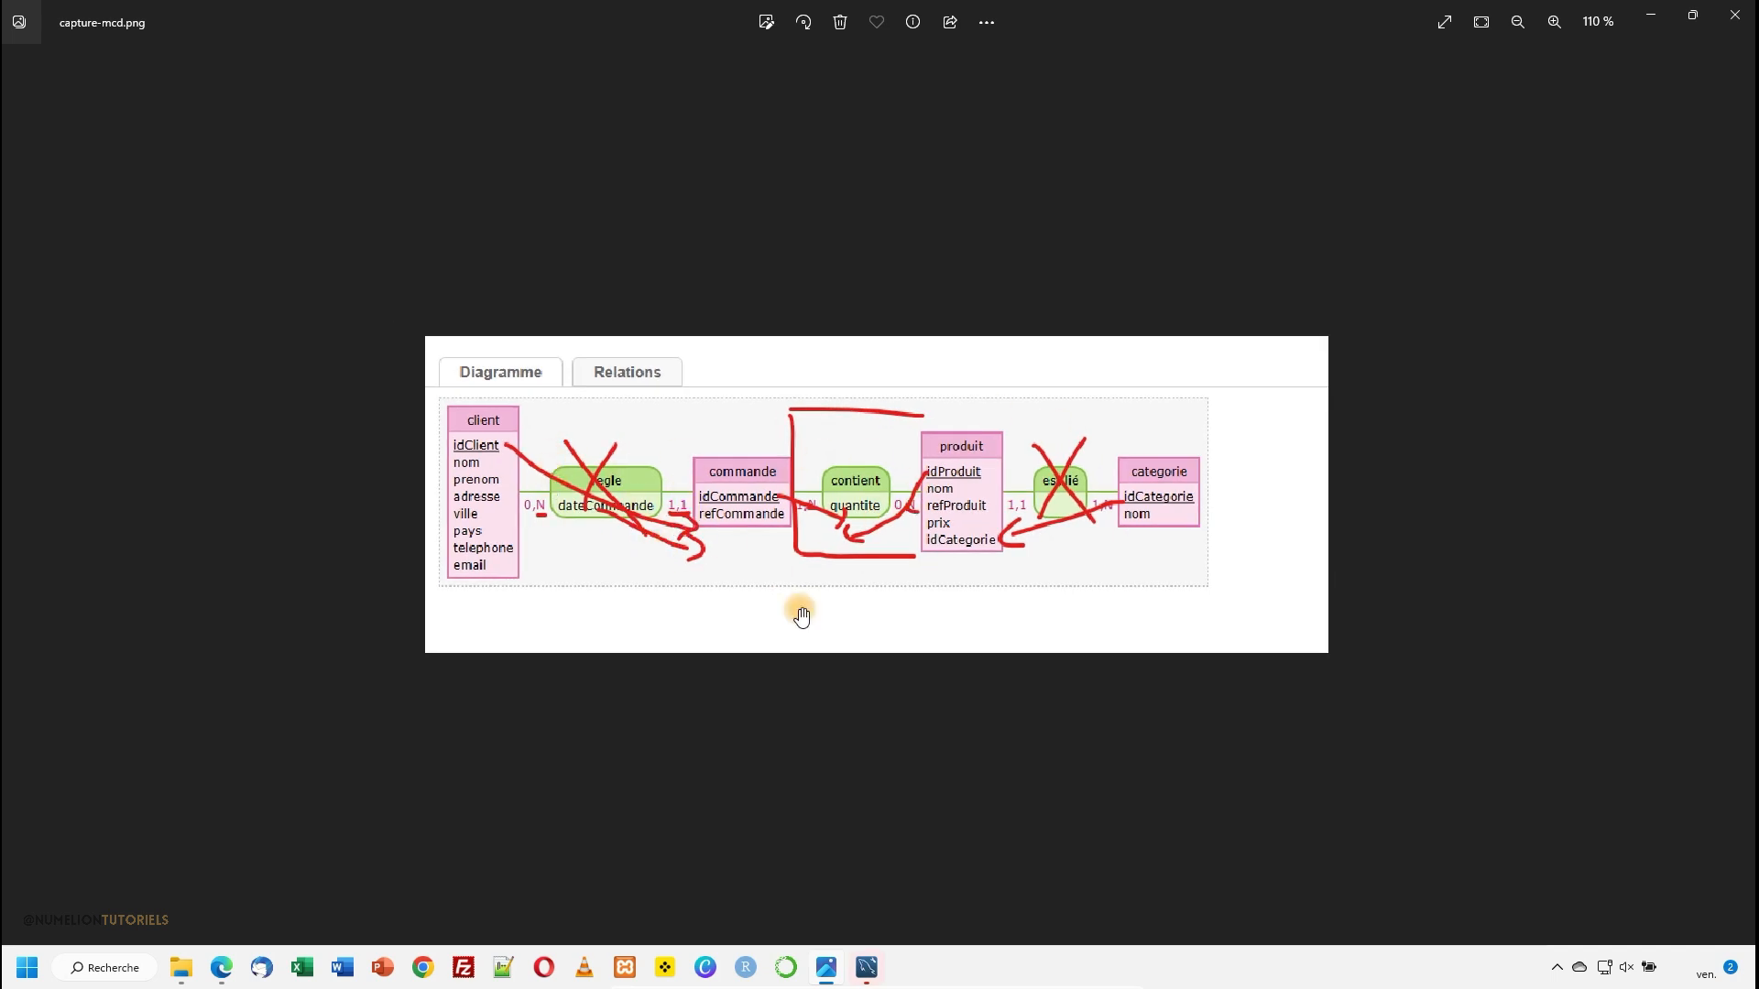
pyautogui.moveTo(1251, 24); pyautogui.dragTo(1443, 70)
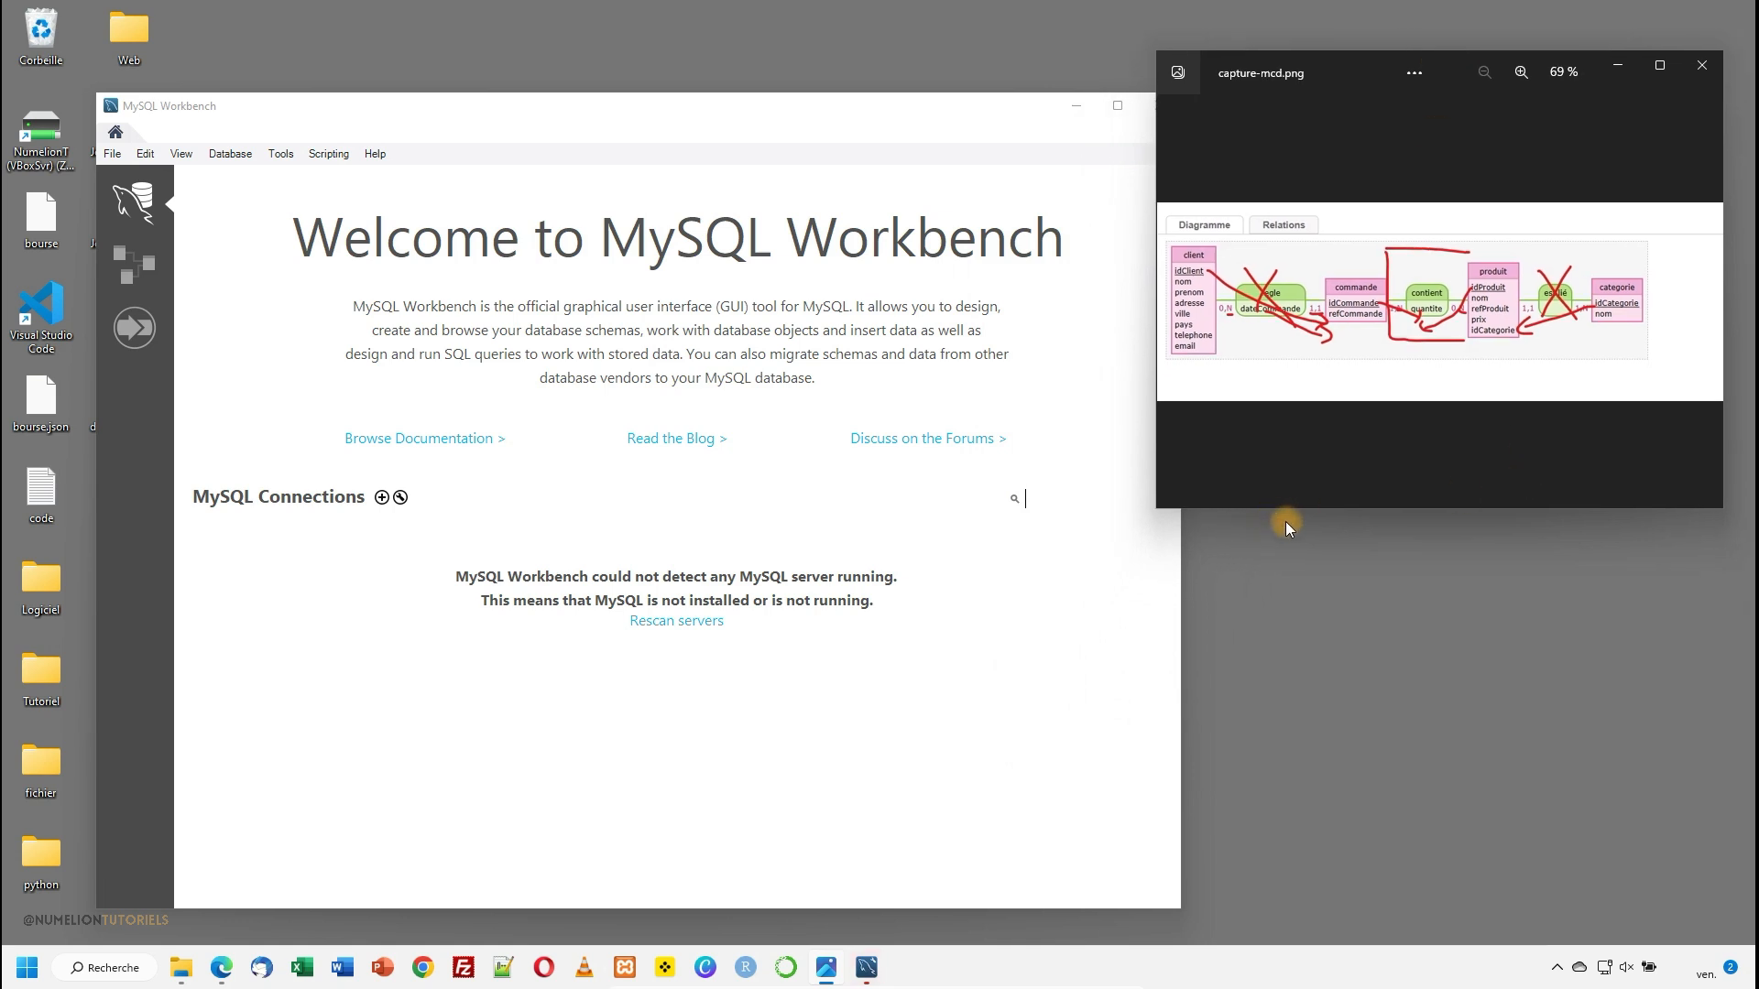
pyautogui.moveTo(1284, 508); pyautogui.dragTo(1292, 829)
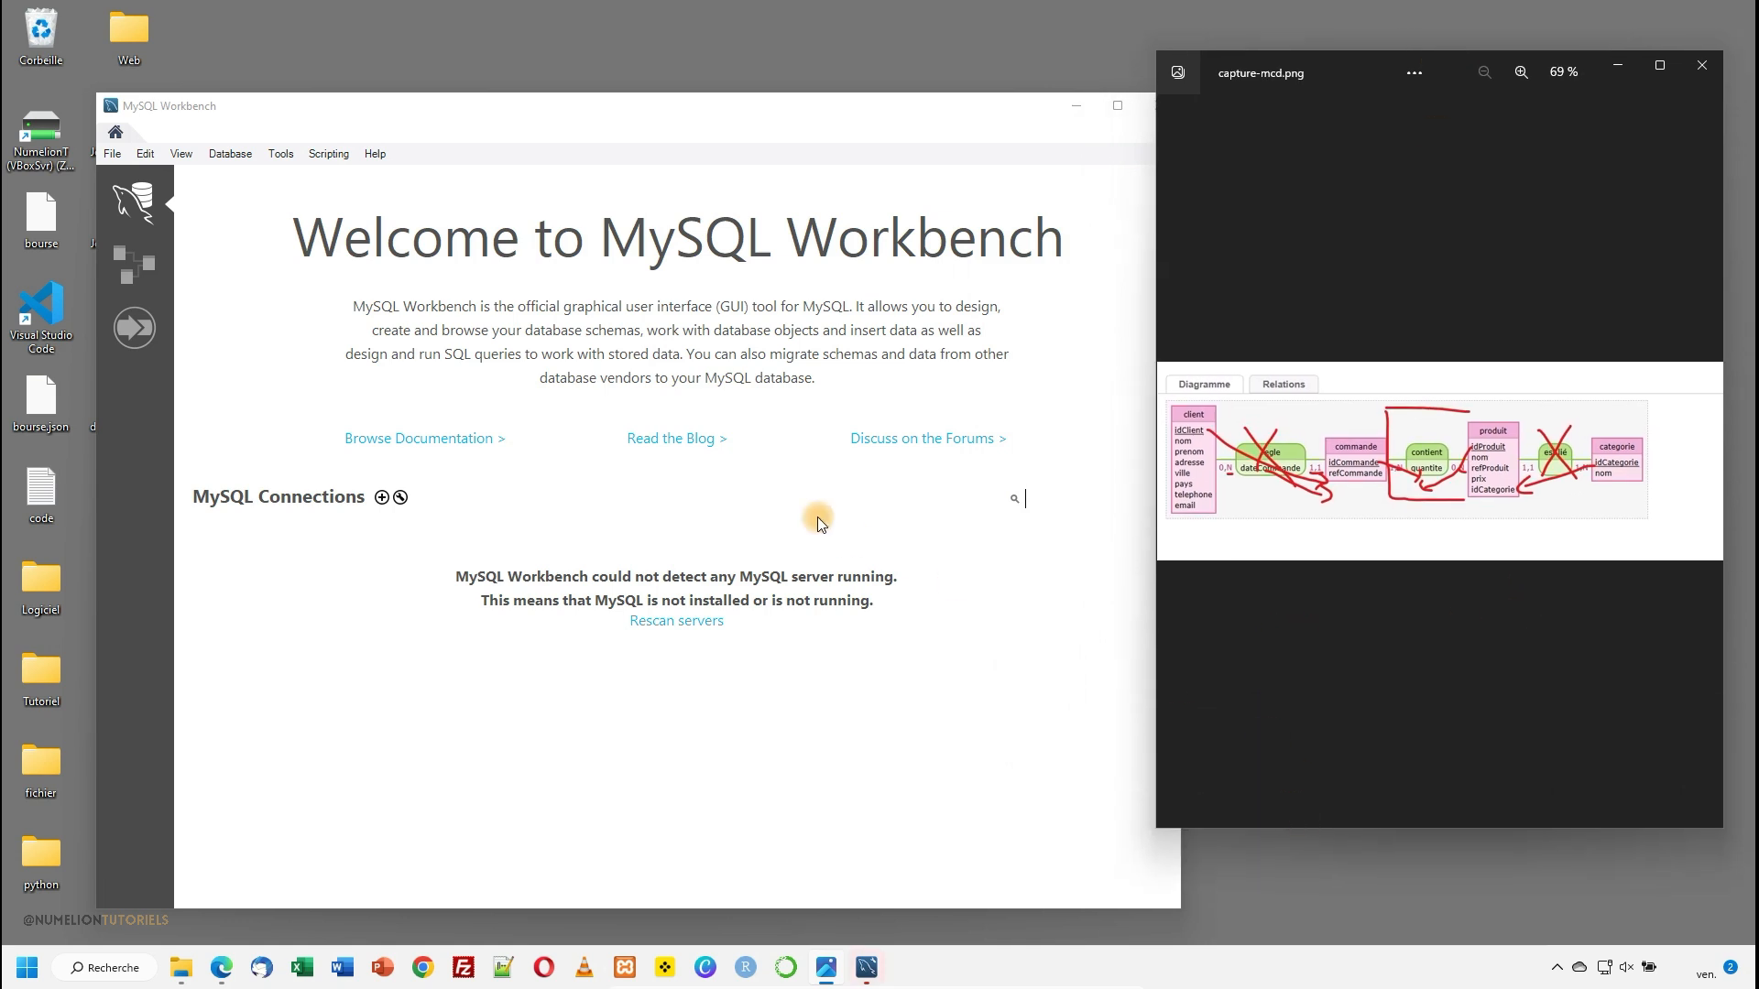
pyautogui.moveTo(614, 124); pyautogui.dragTo(520, 32)
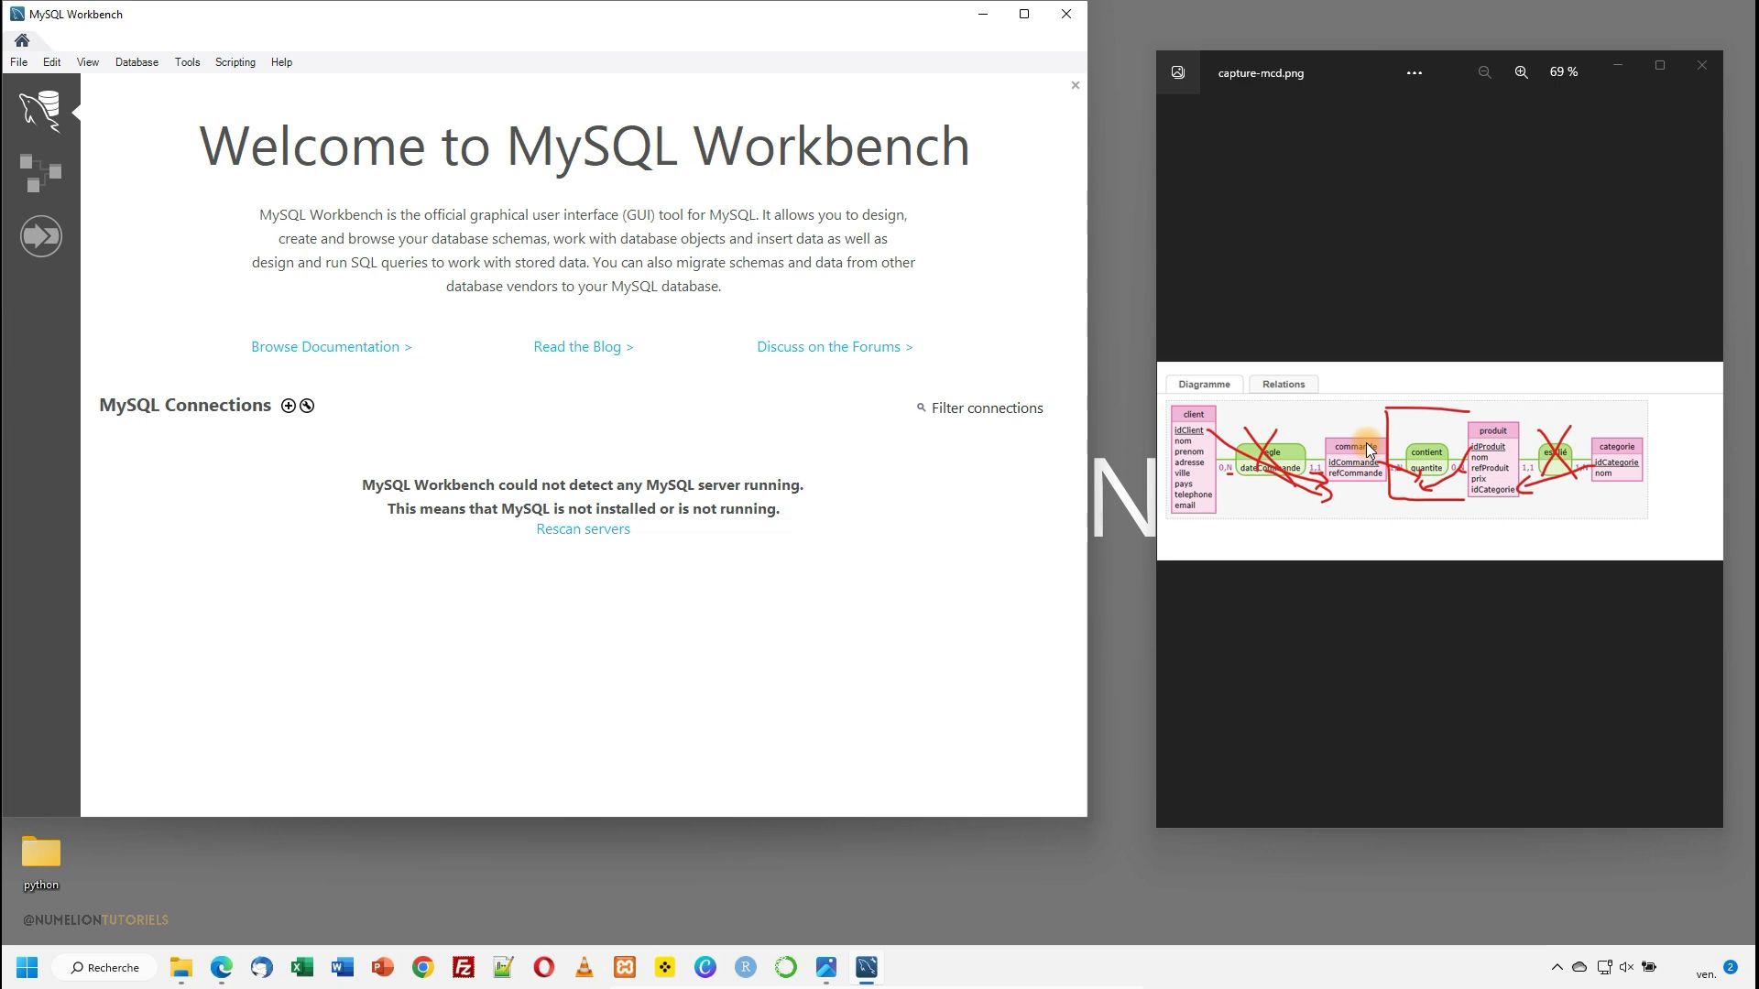
pyautogui.moveTo(1089, 403); pyautogui.dragTo(1160, 398)
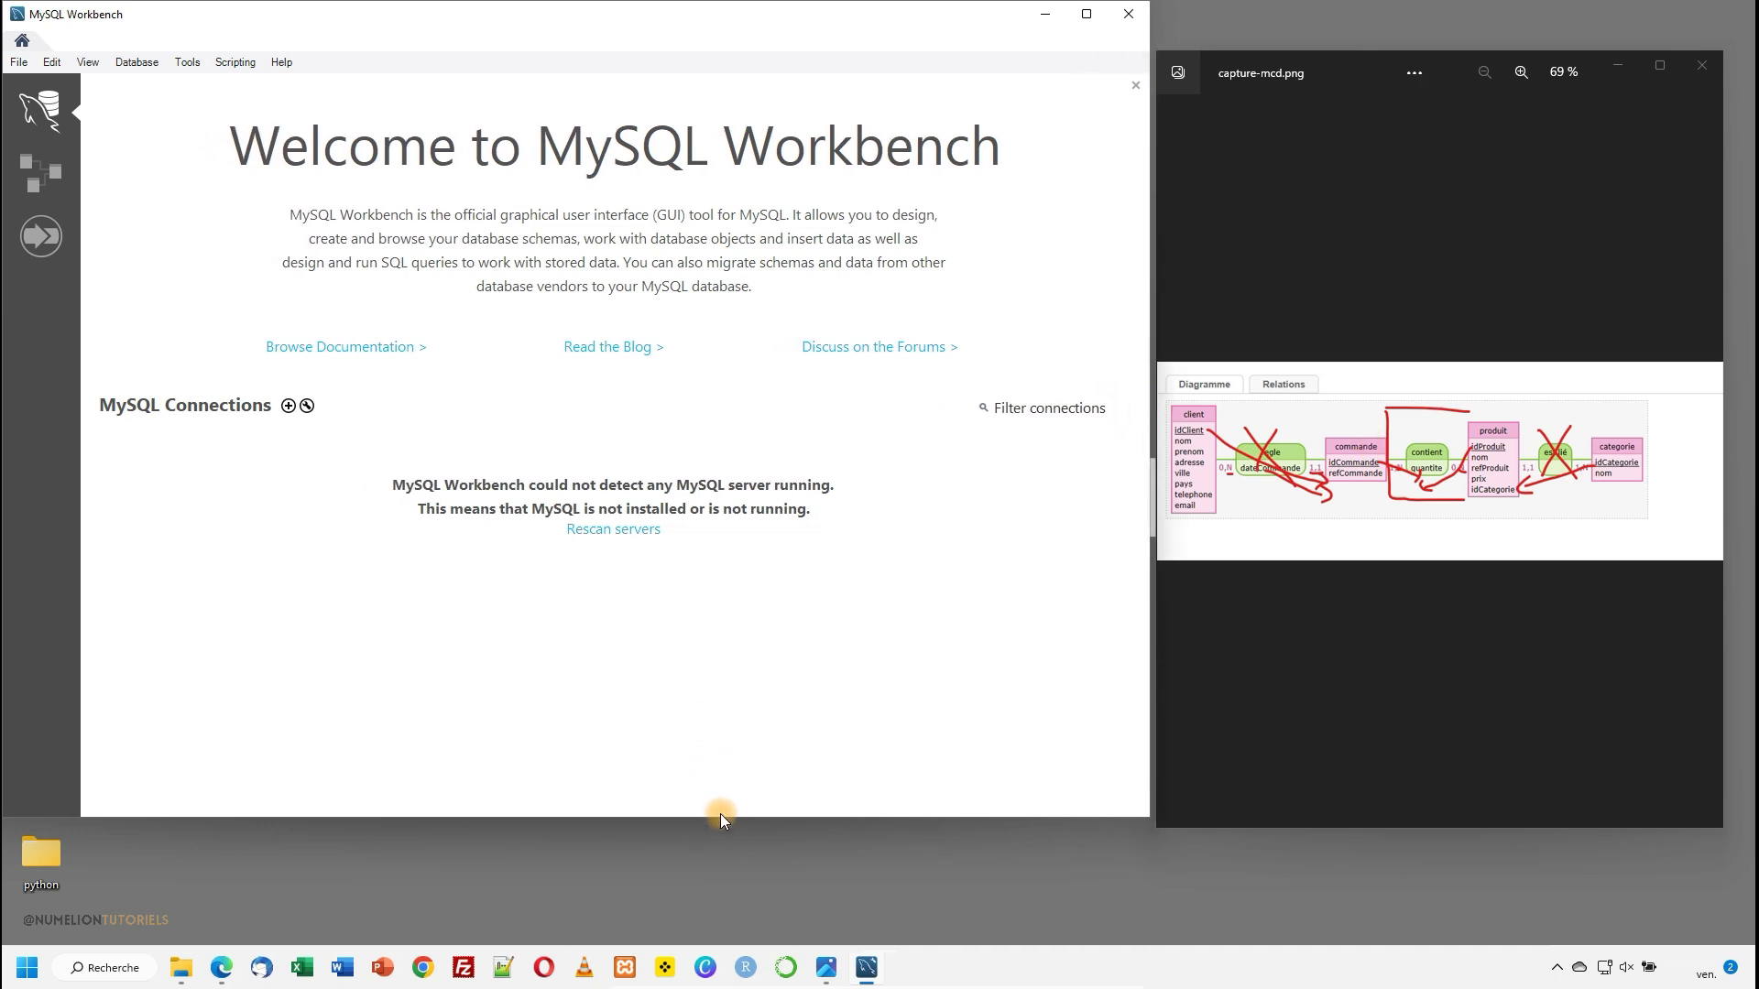
pyautogui.moveTo(725, 818); pyautogui.dragTo(726, 933)
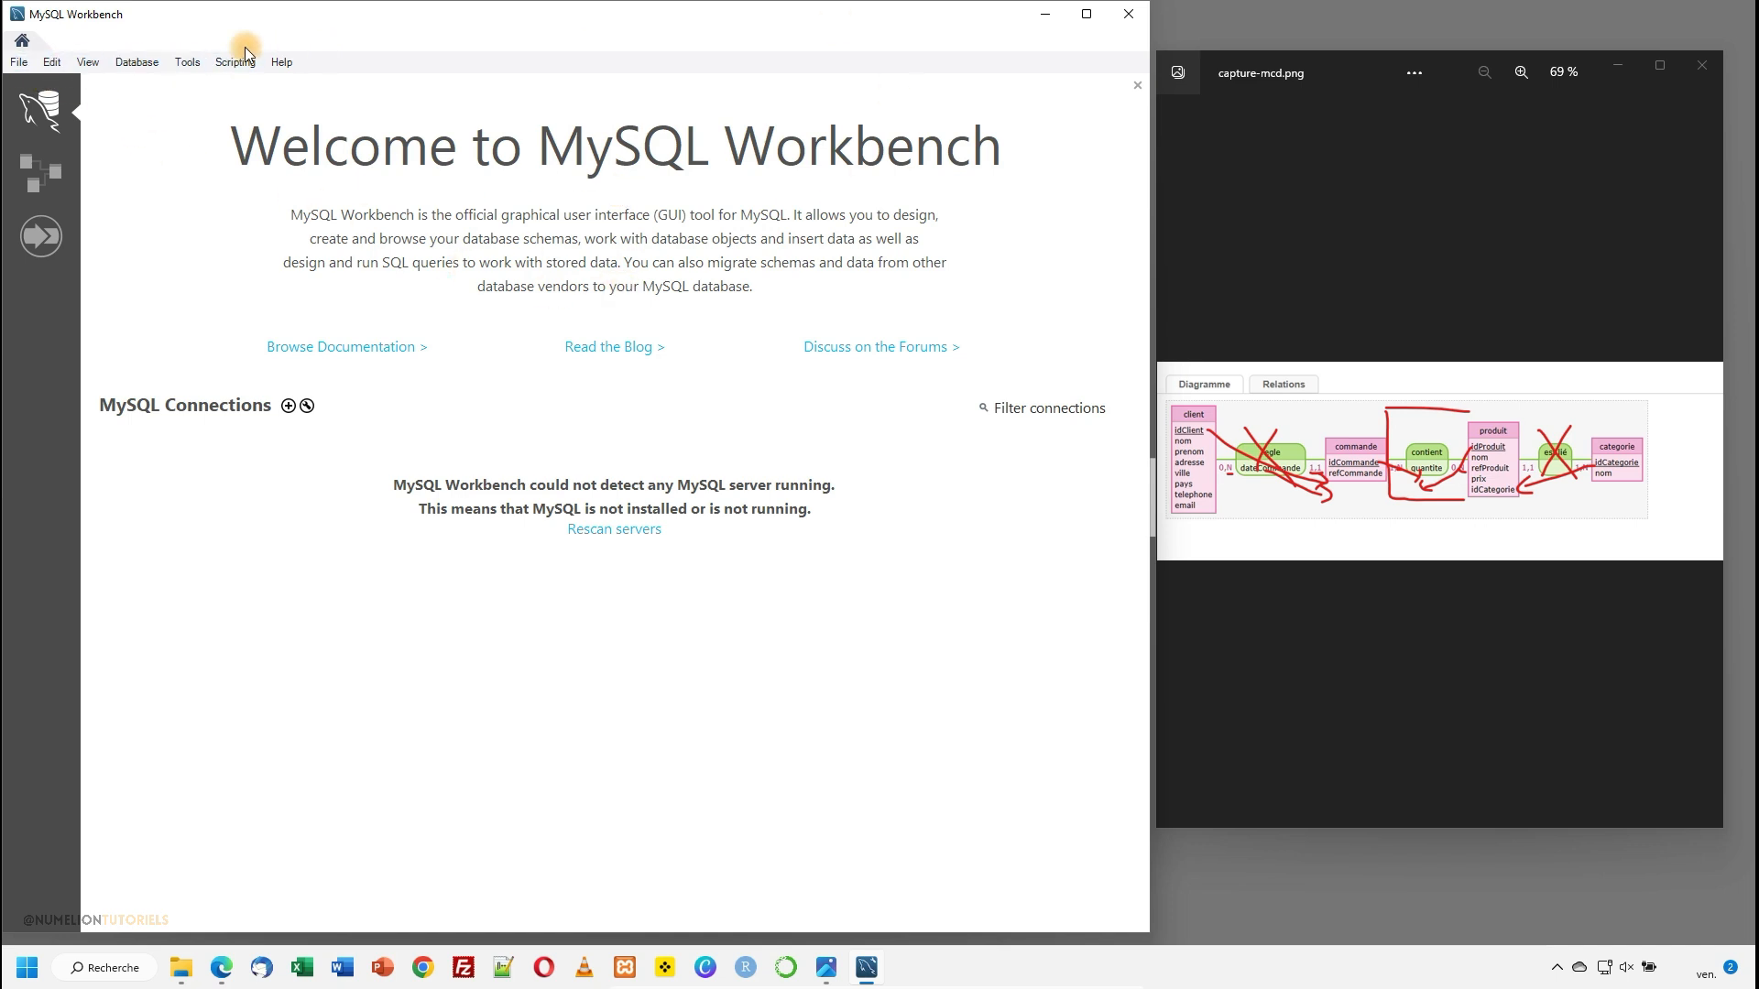
# - Check the MySQL modeling preferences for the default target version and storage engine, then close them
pyautogui.click(53, 62)
pyautogui.click(84, 249)
pyautogui.click(268, 348)
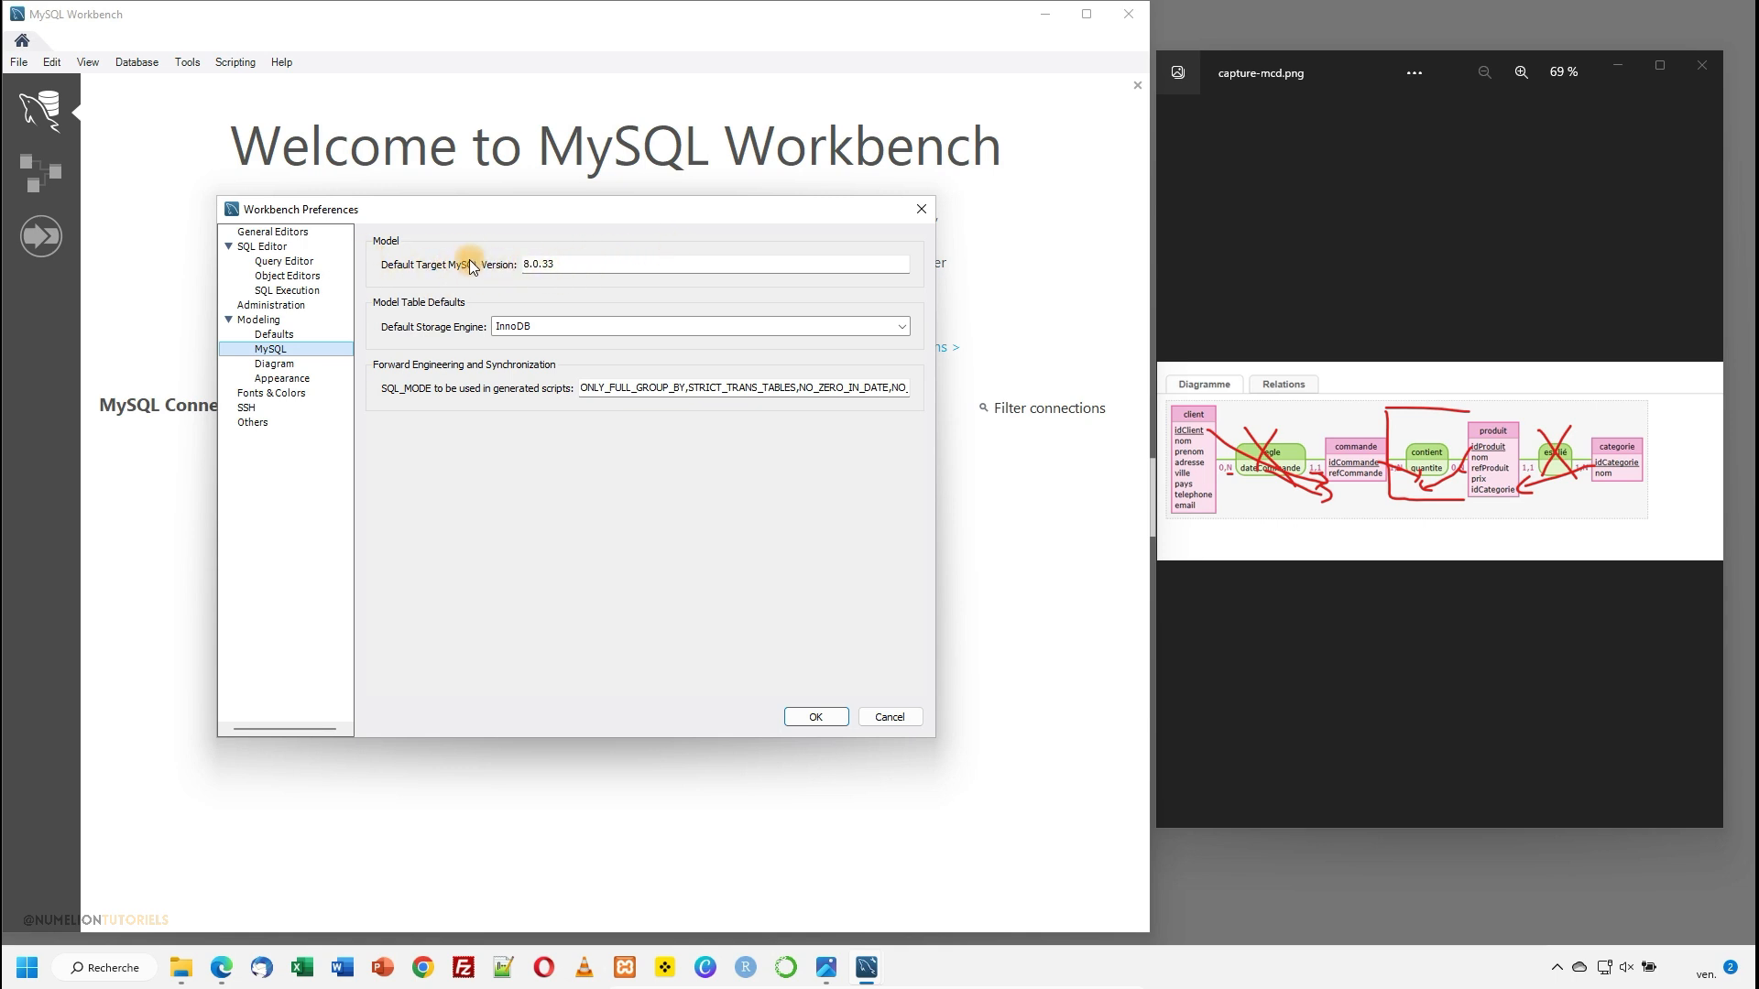
pyautogui.click(934, 216)
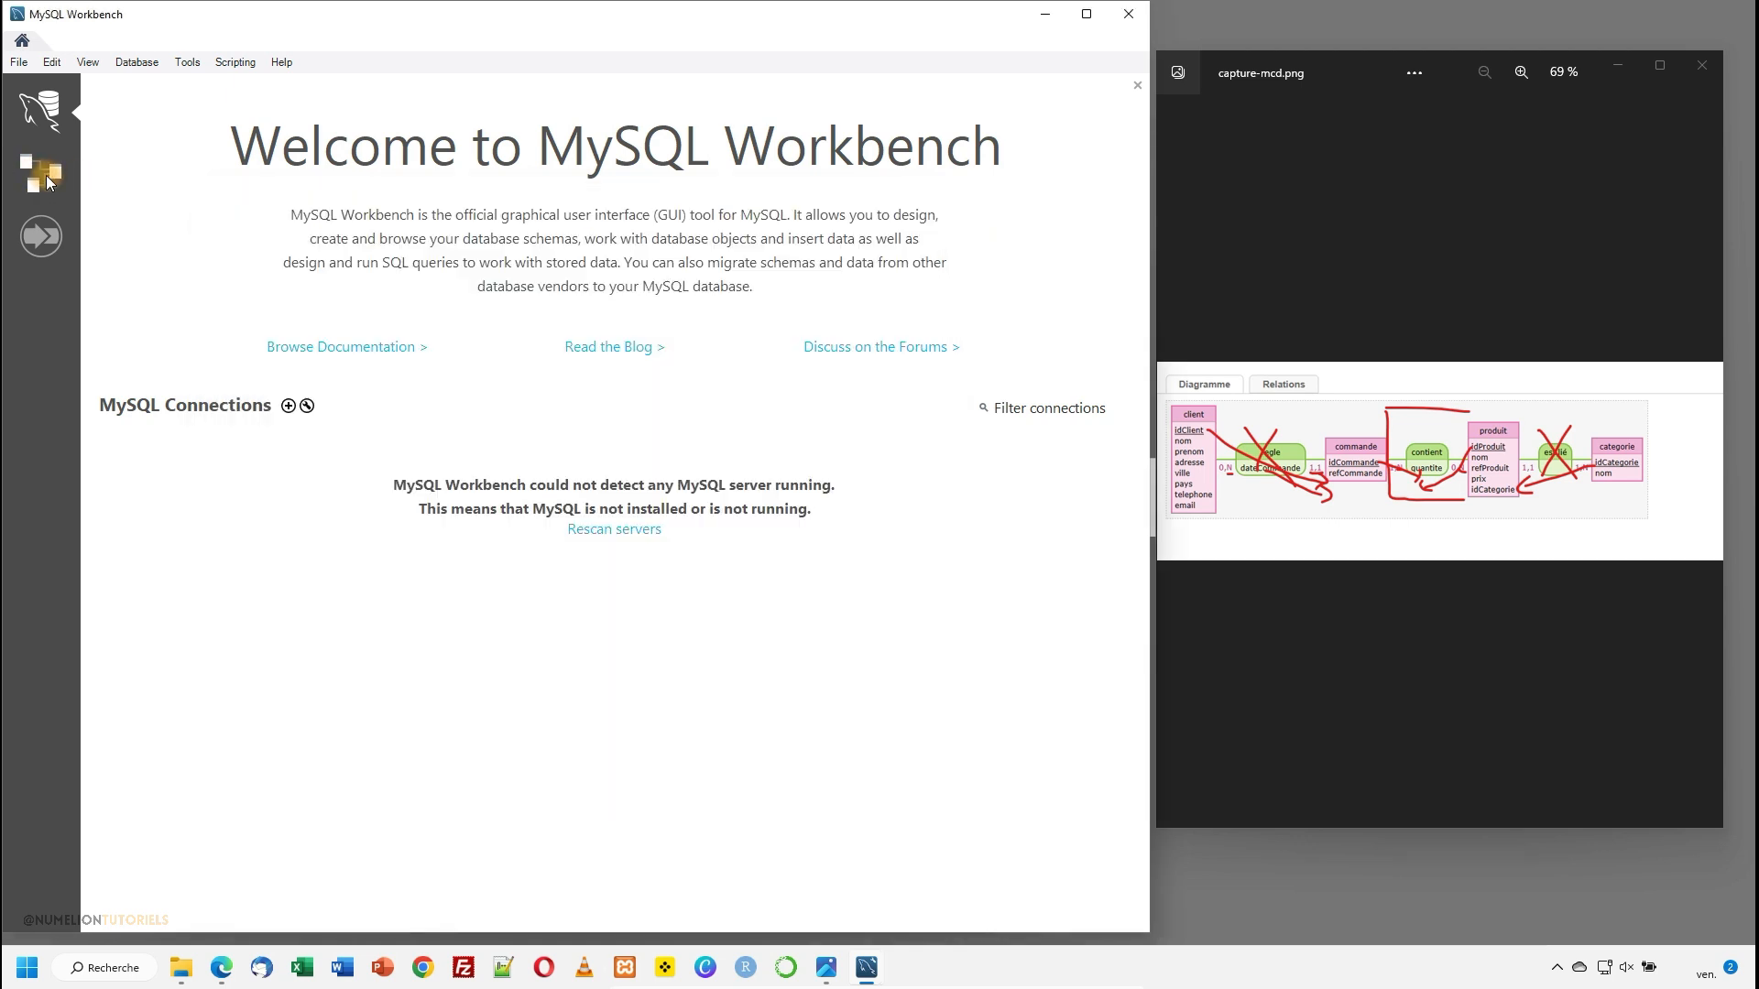
# - Create a new, empty MySQL data model
pyautogui.click(42, 172)
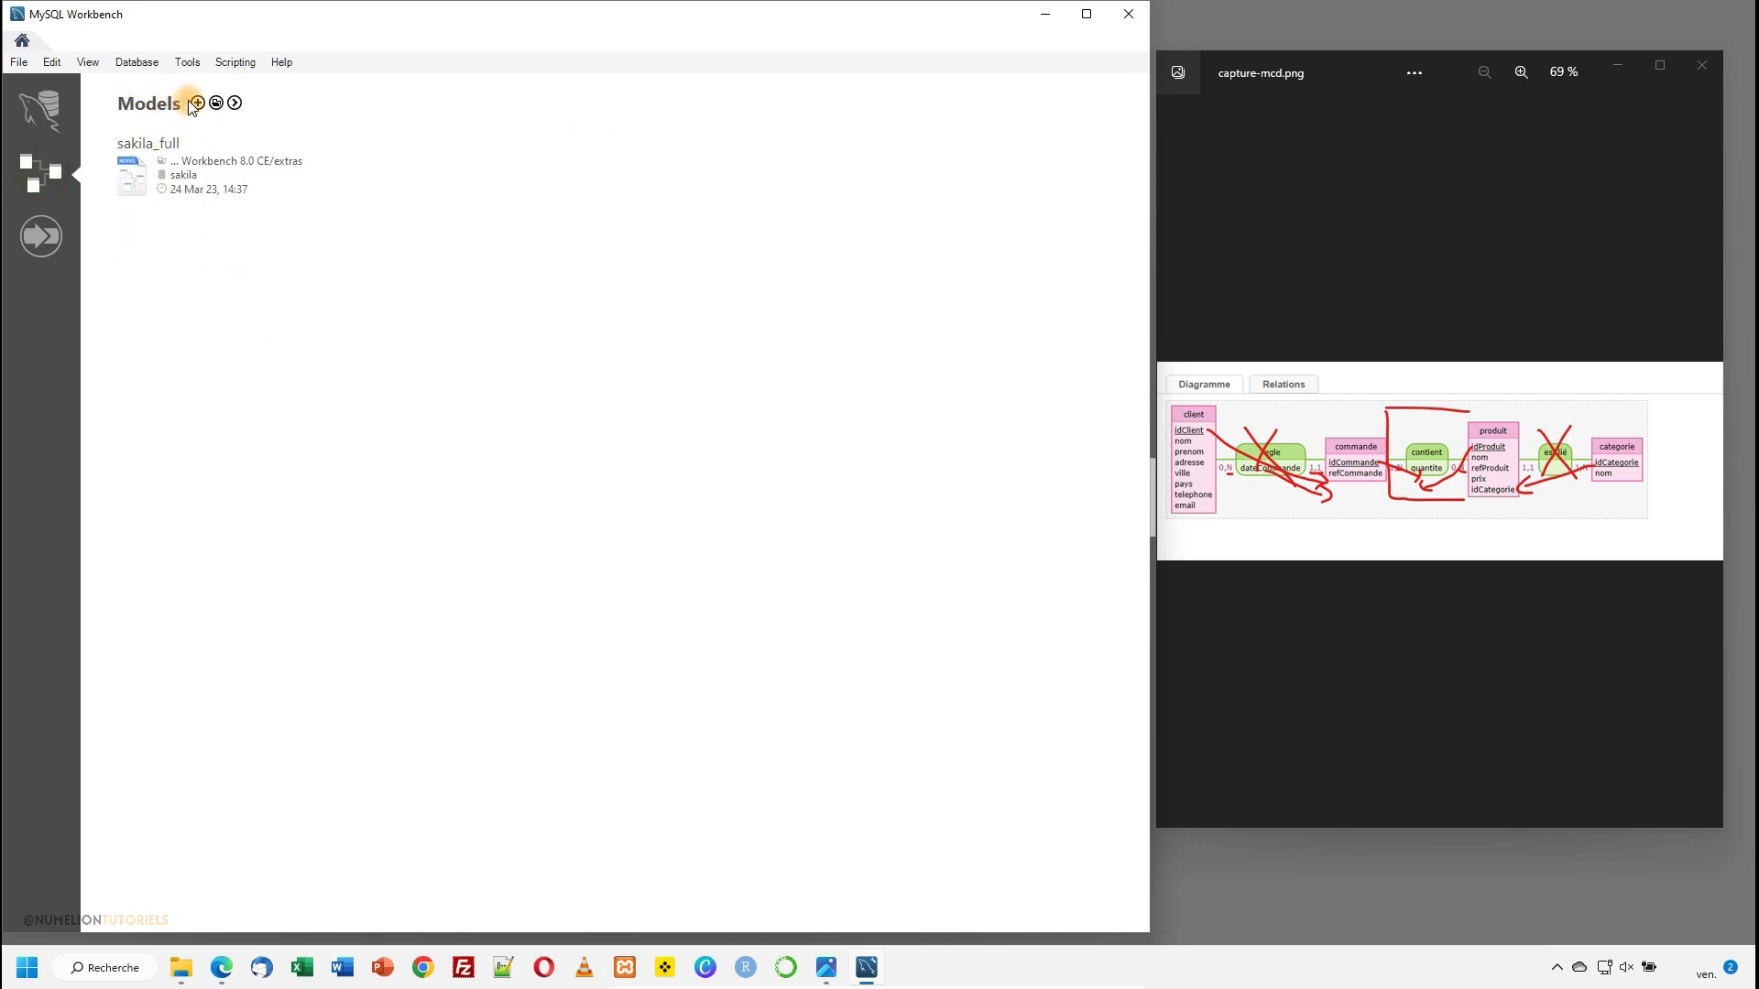
pyautogui.click(18, 62)
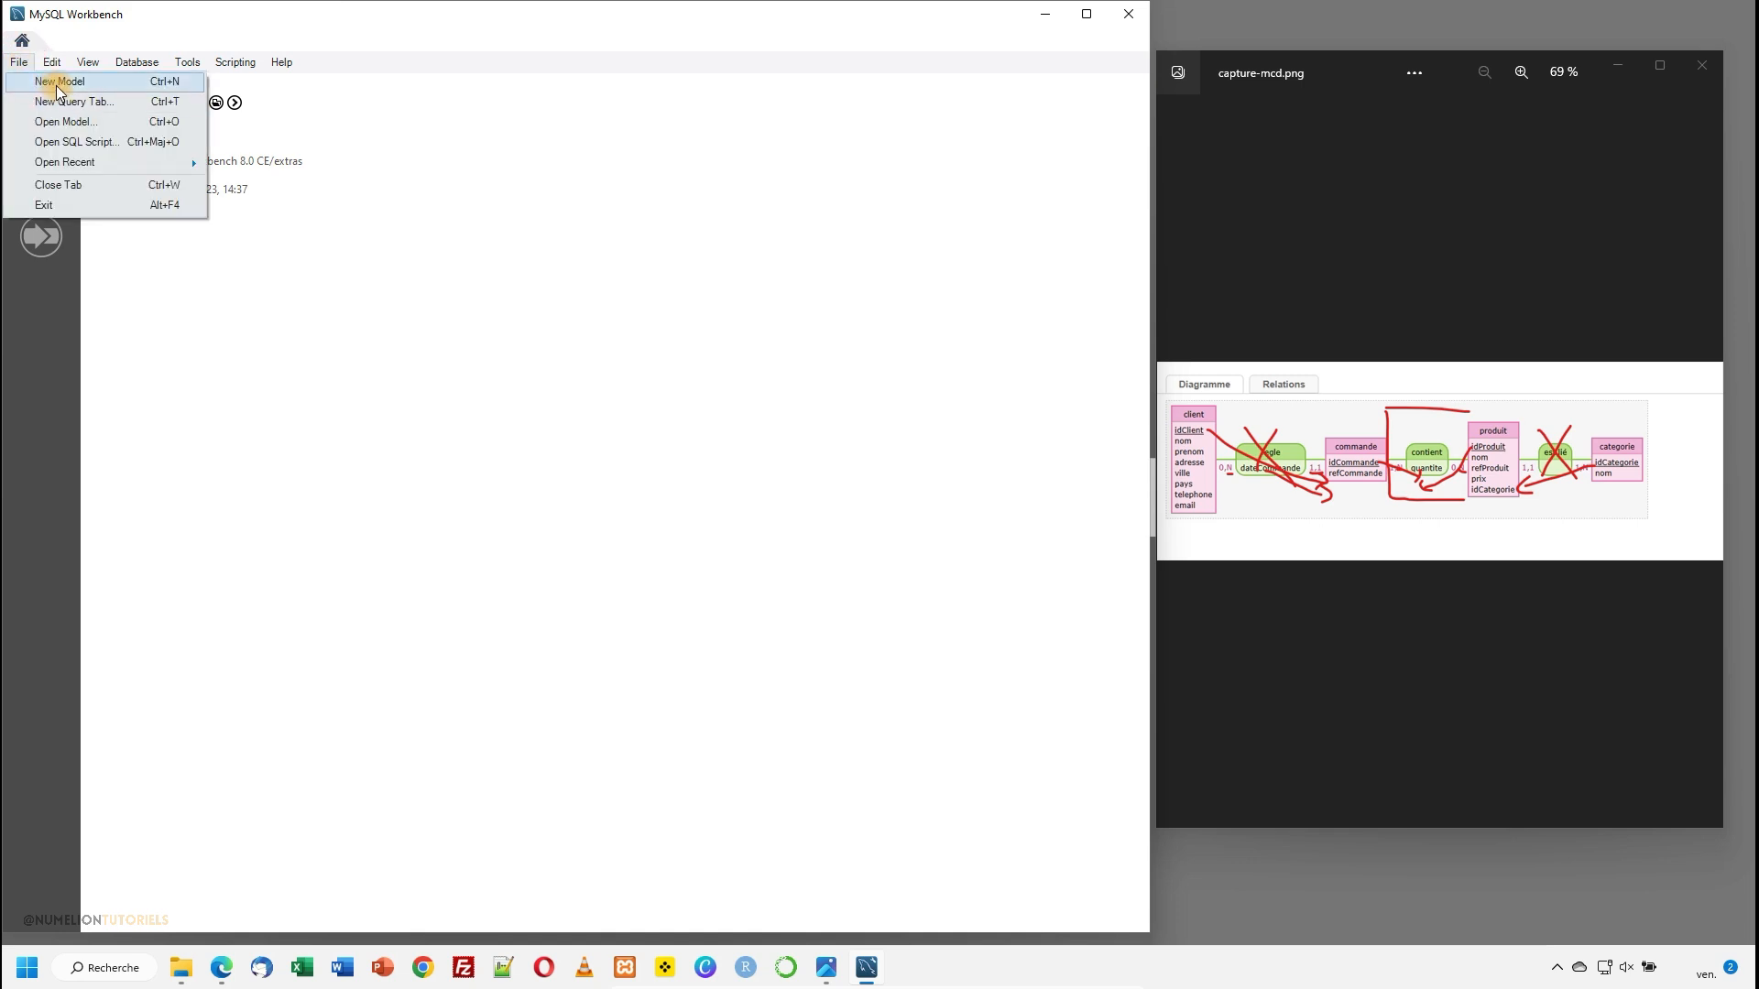
pyautogui.press('Escape')
pyautogui.click(198, 102)
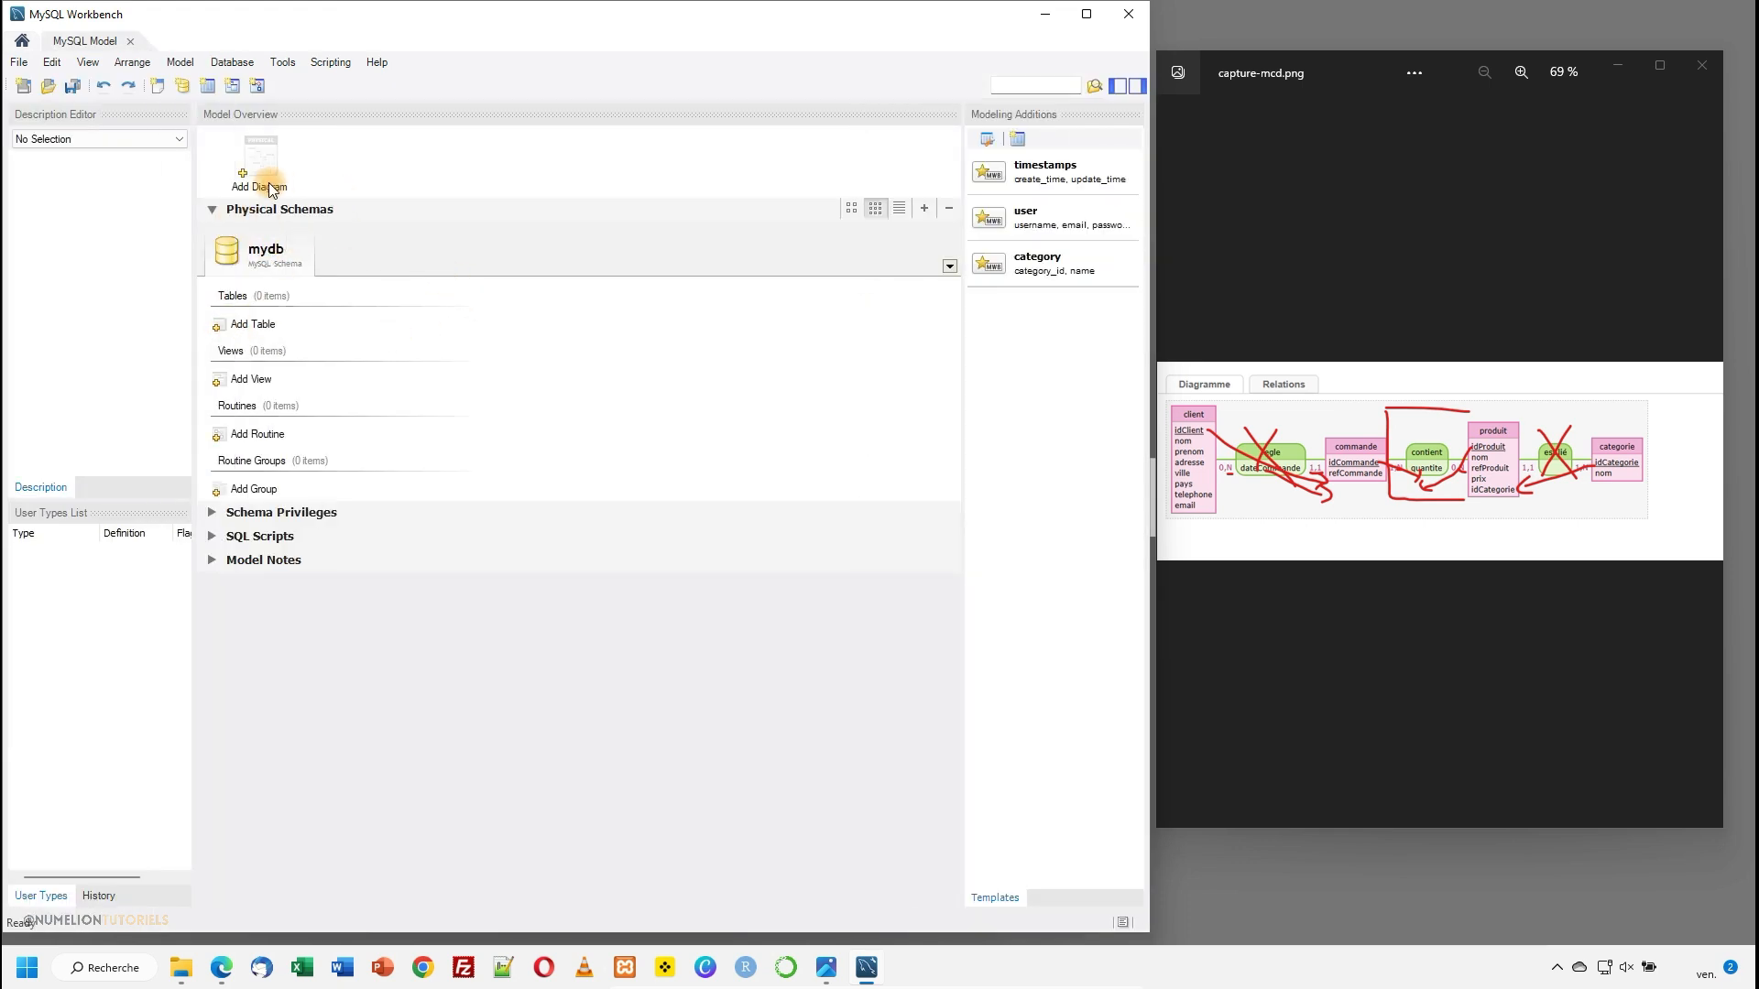
# - Rename the mydb schema to commerce, keep the utf8 charset and set its collation to utf8_unicode_ci
pyautogui.doubleClick(227, 251)
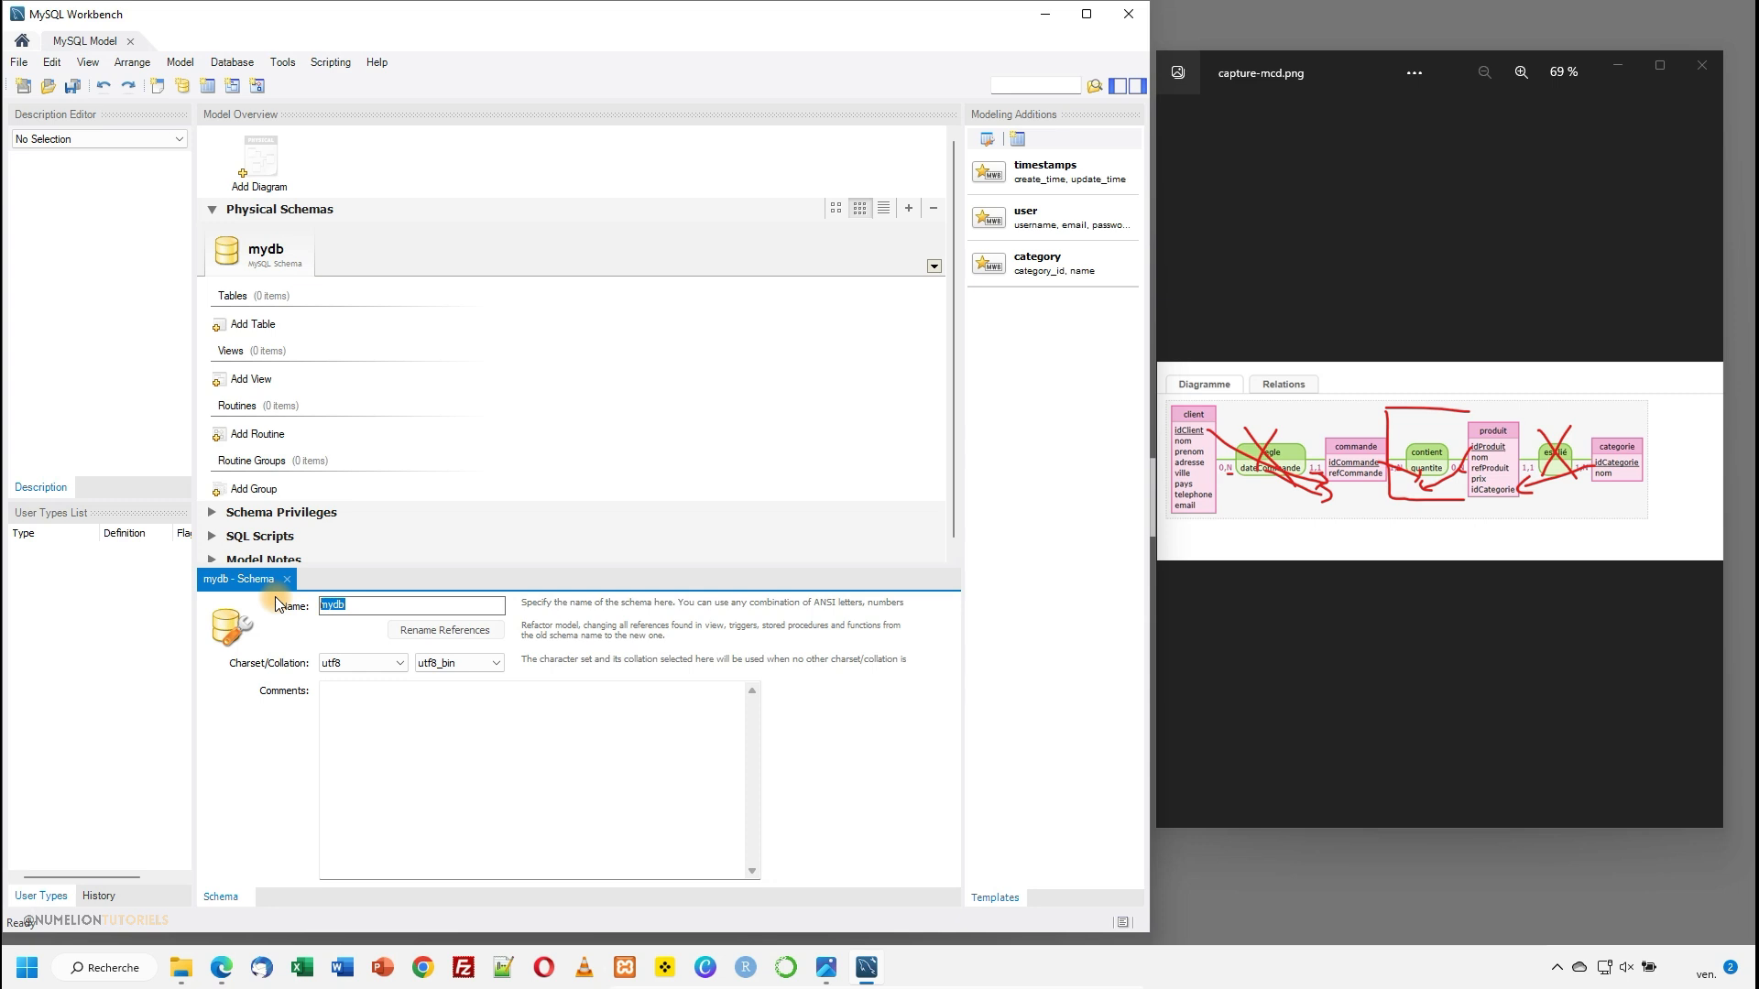
pyautogui.write('commerce')
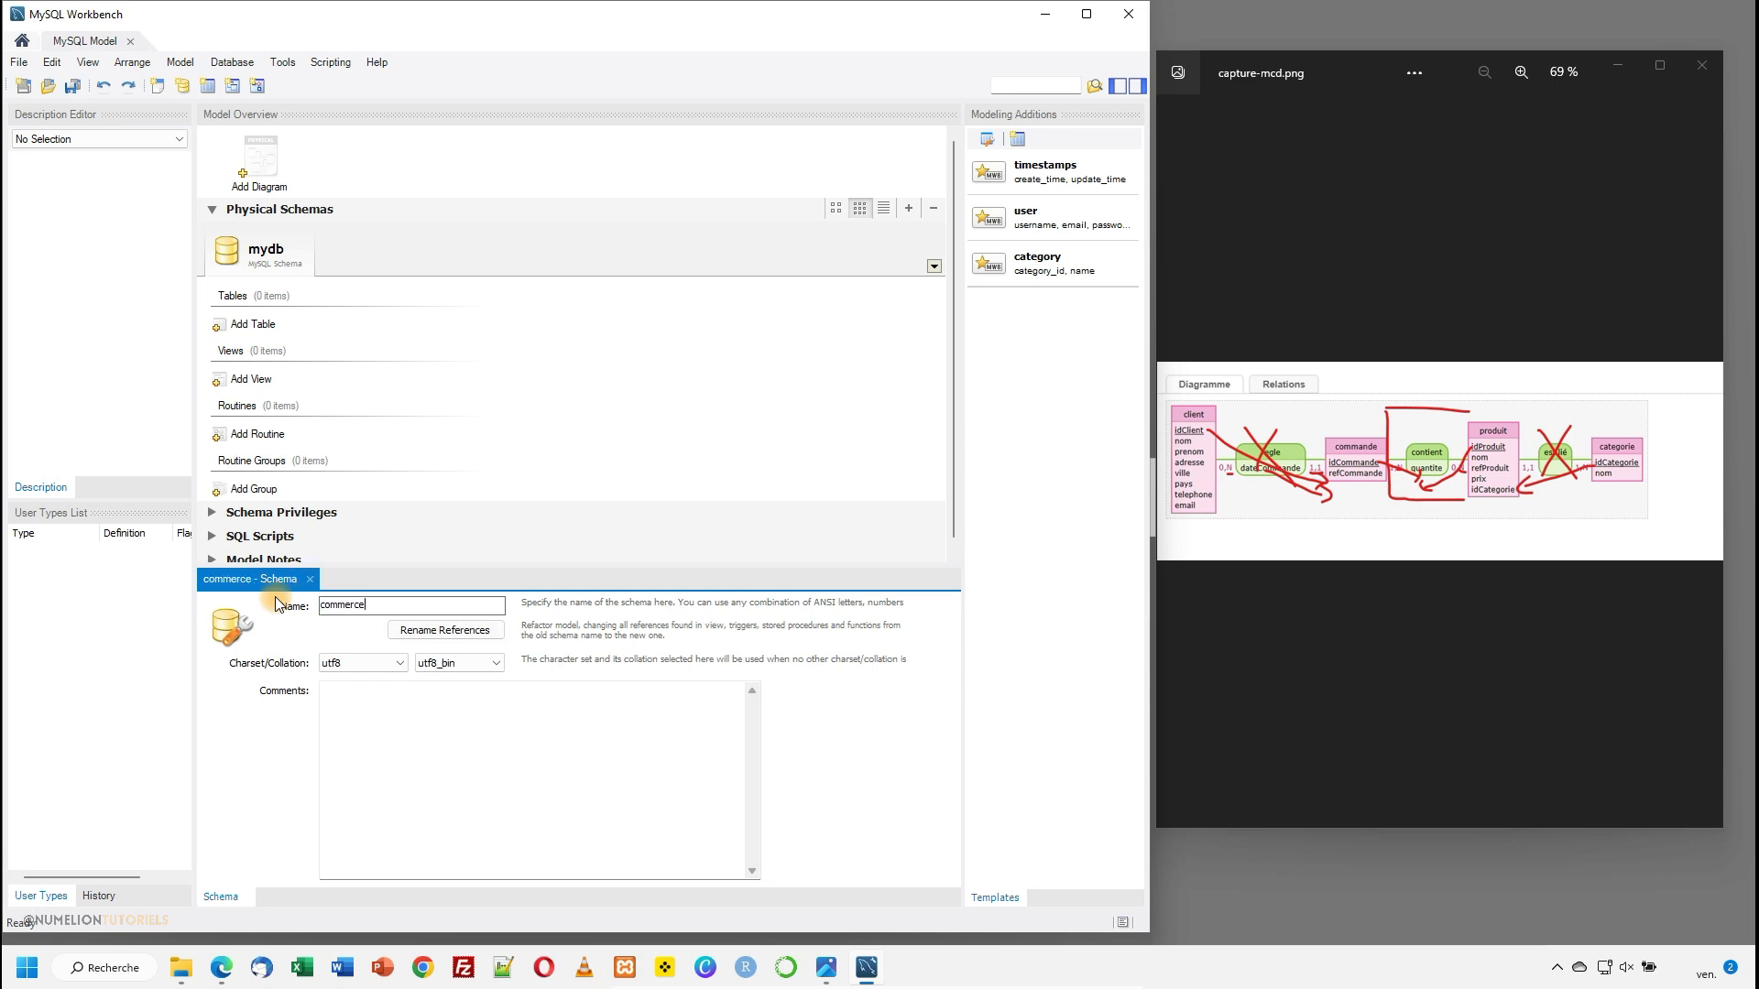
pyautogui.click(349, 663)
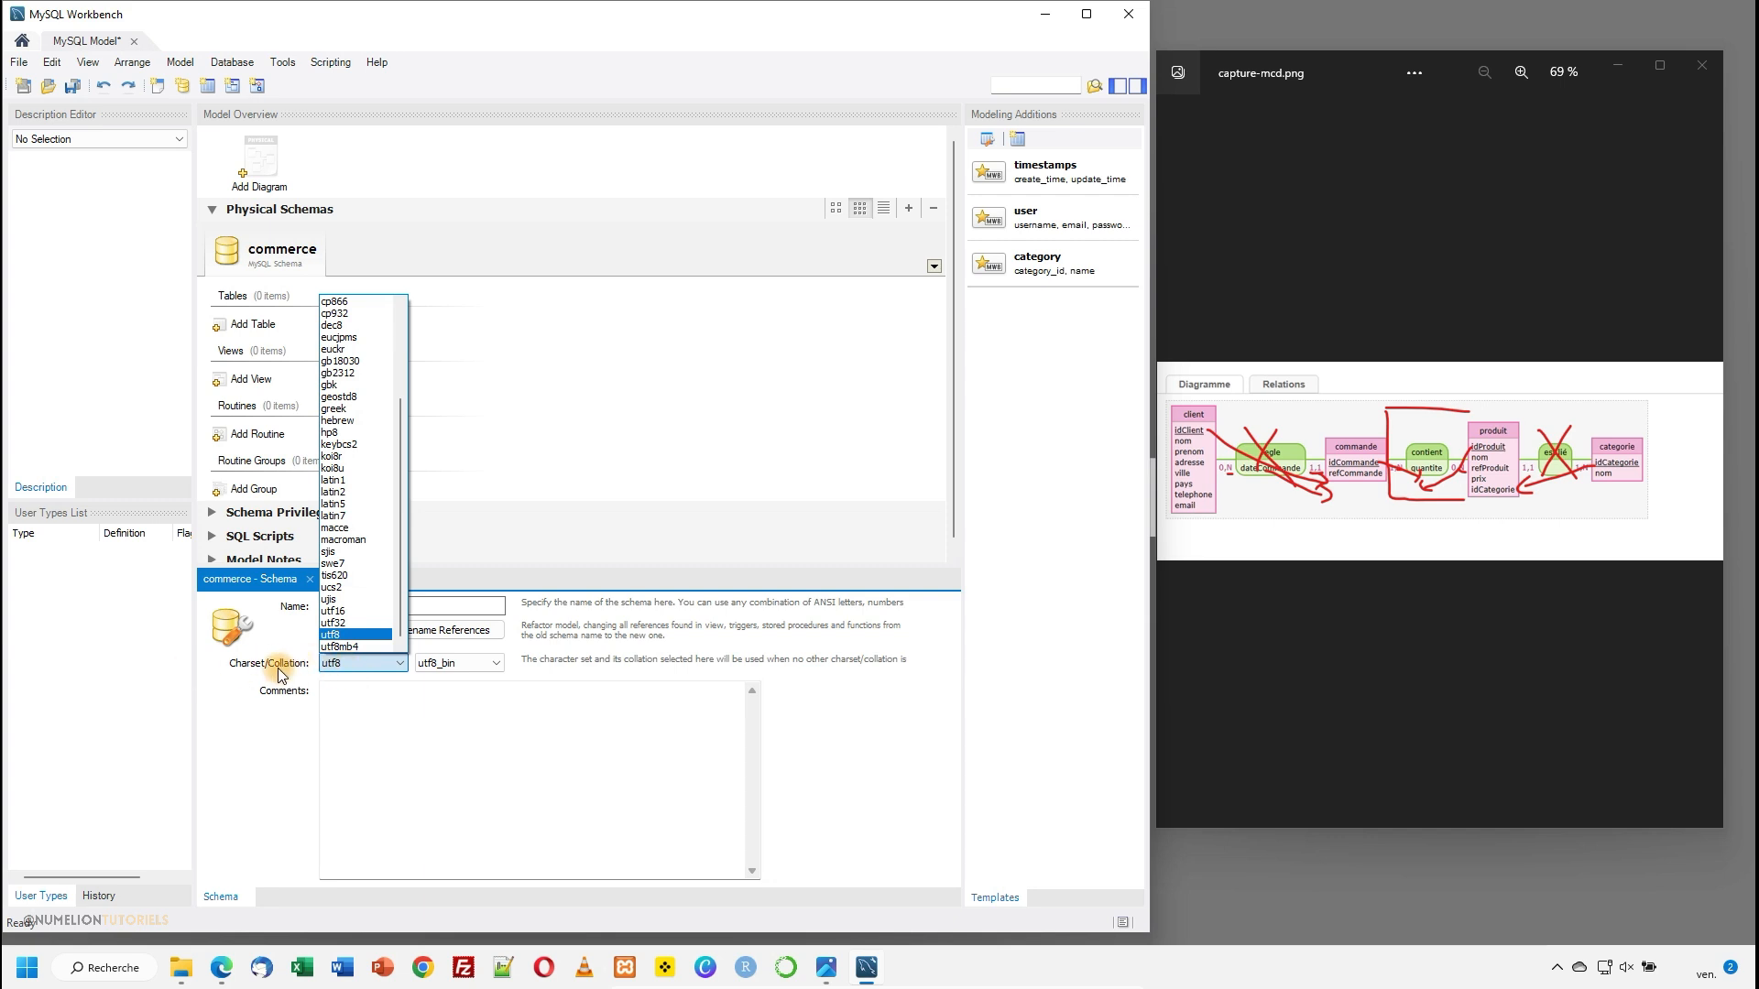
pyautogui.click(277, 668)
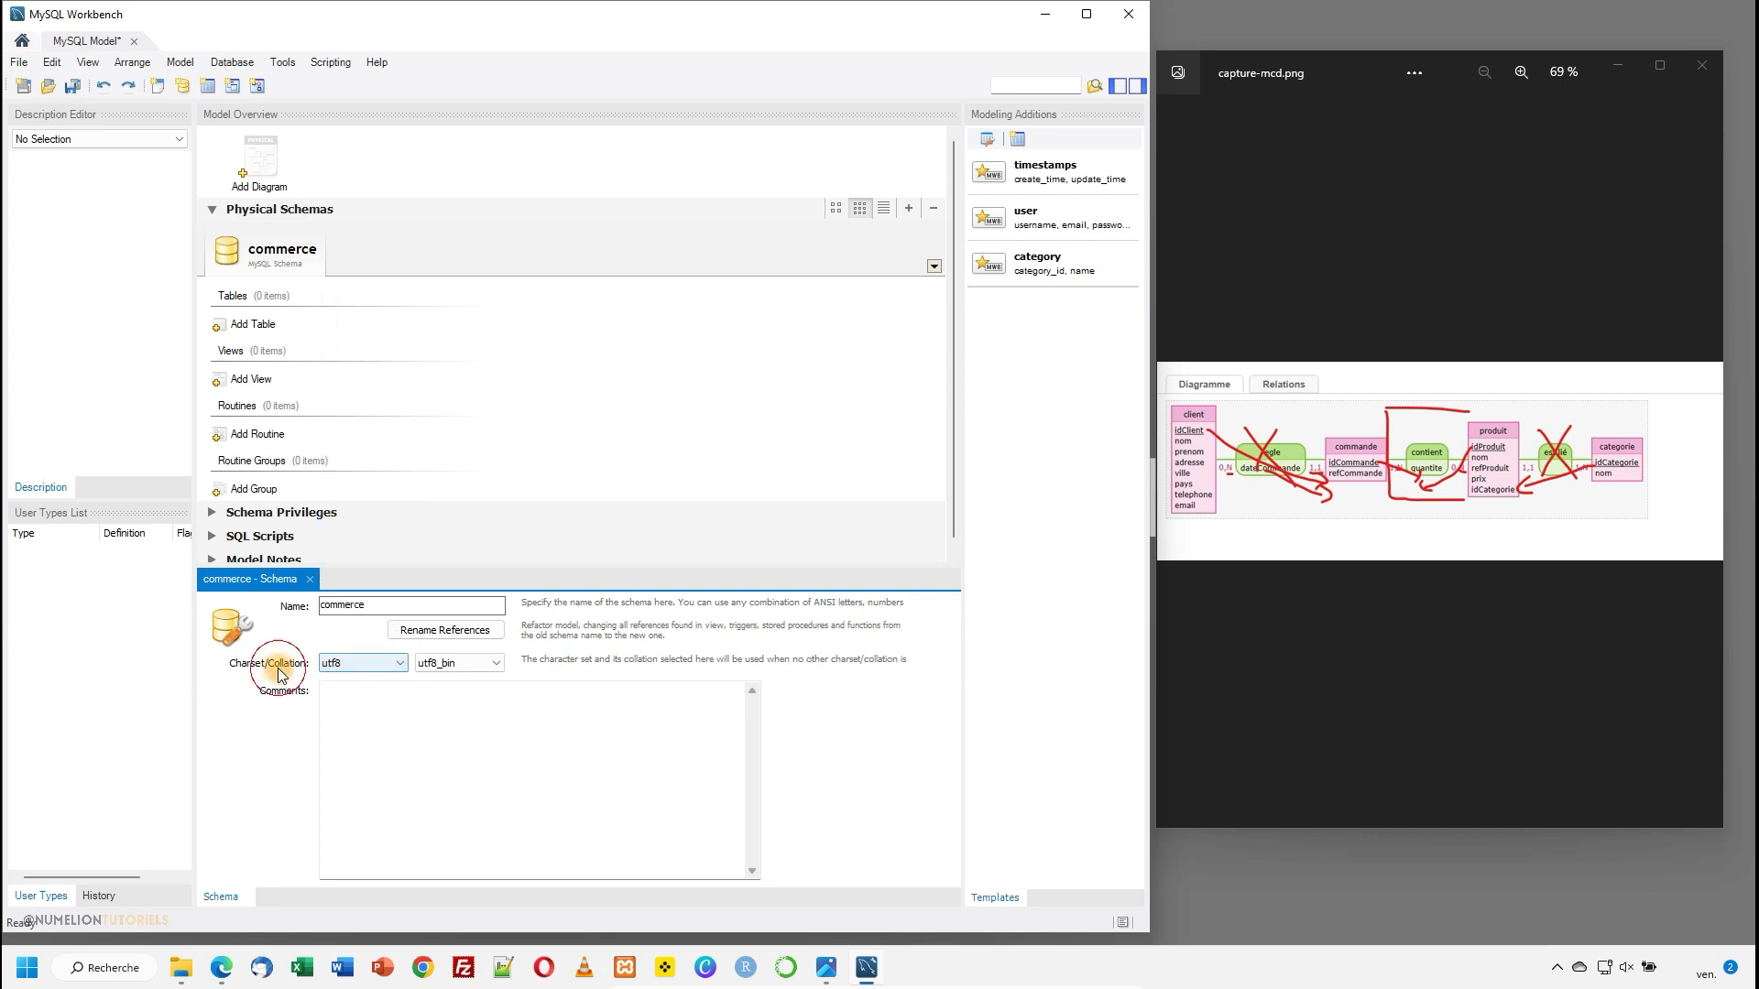
pyautogui.click(330, 667)
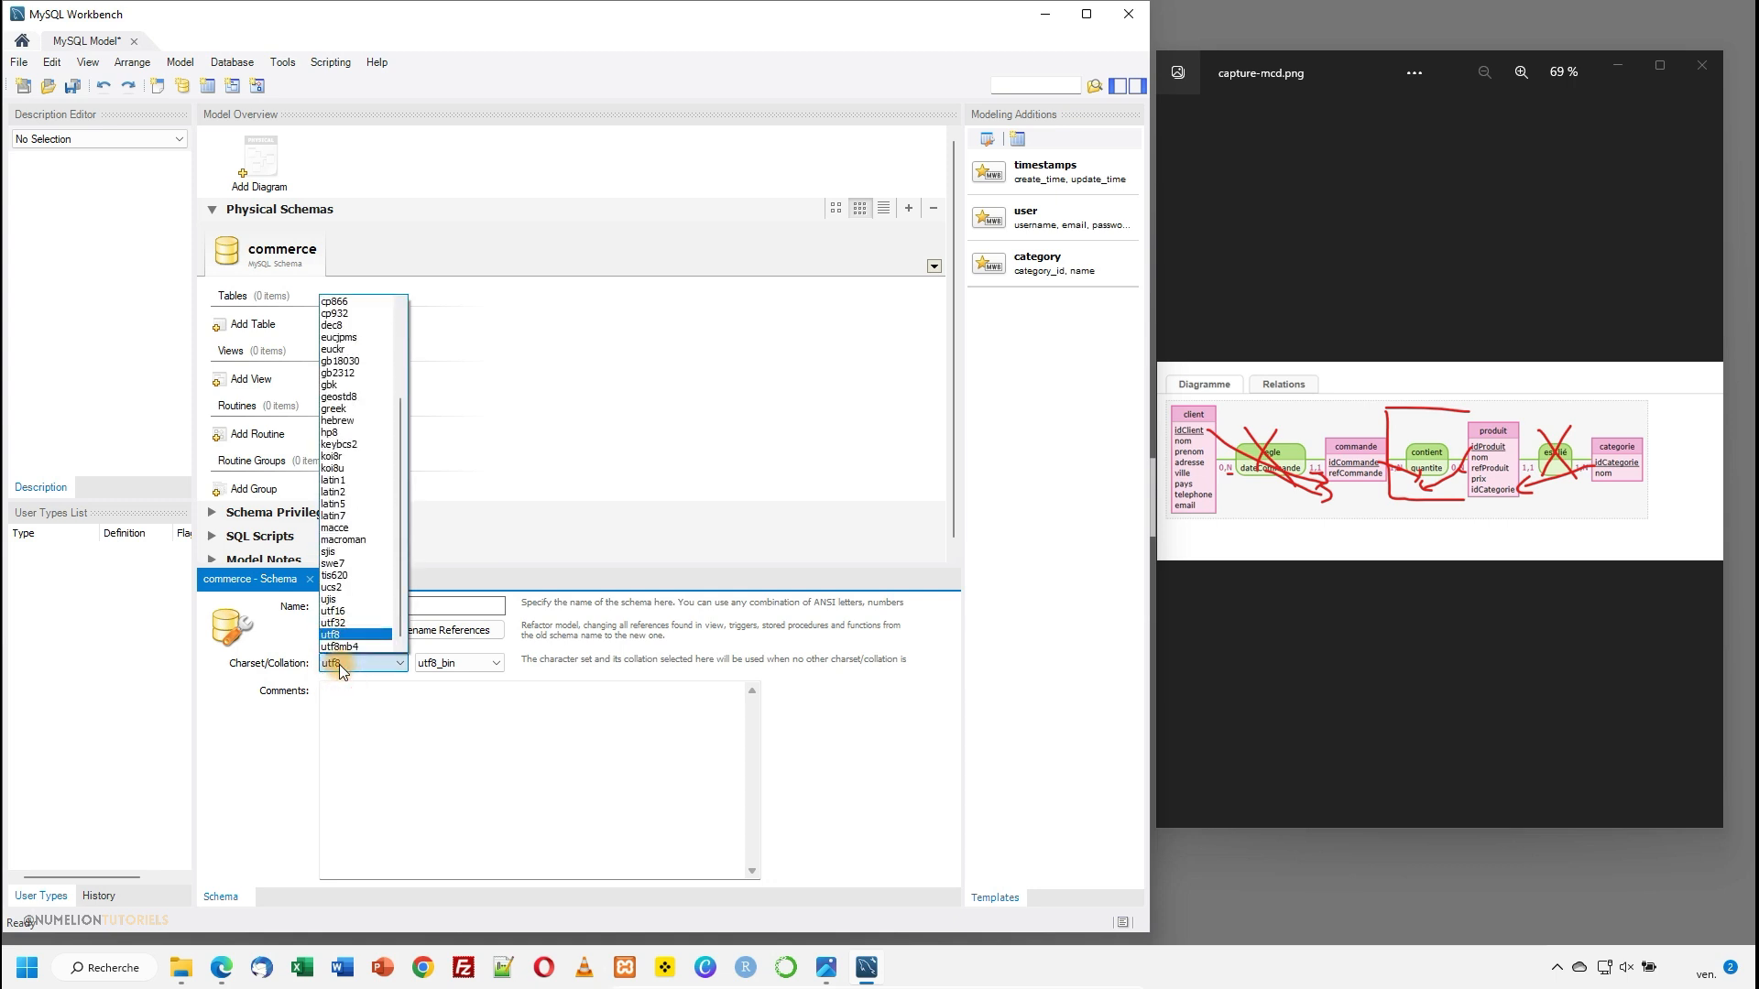
pyautogui.click(338, 663)
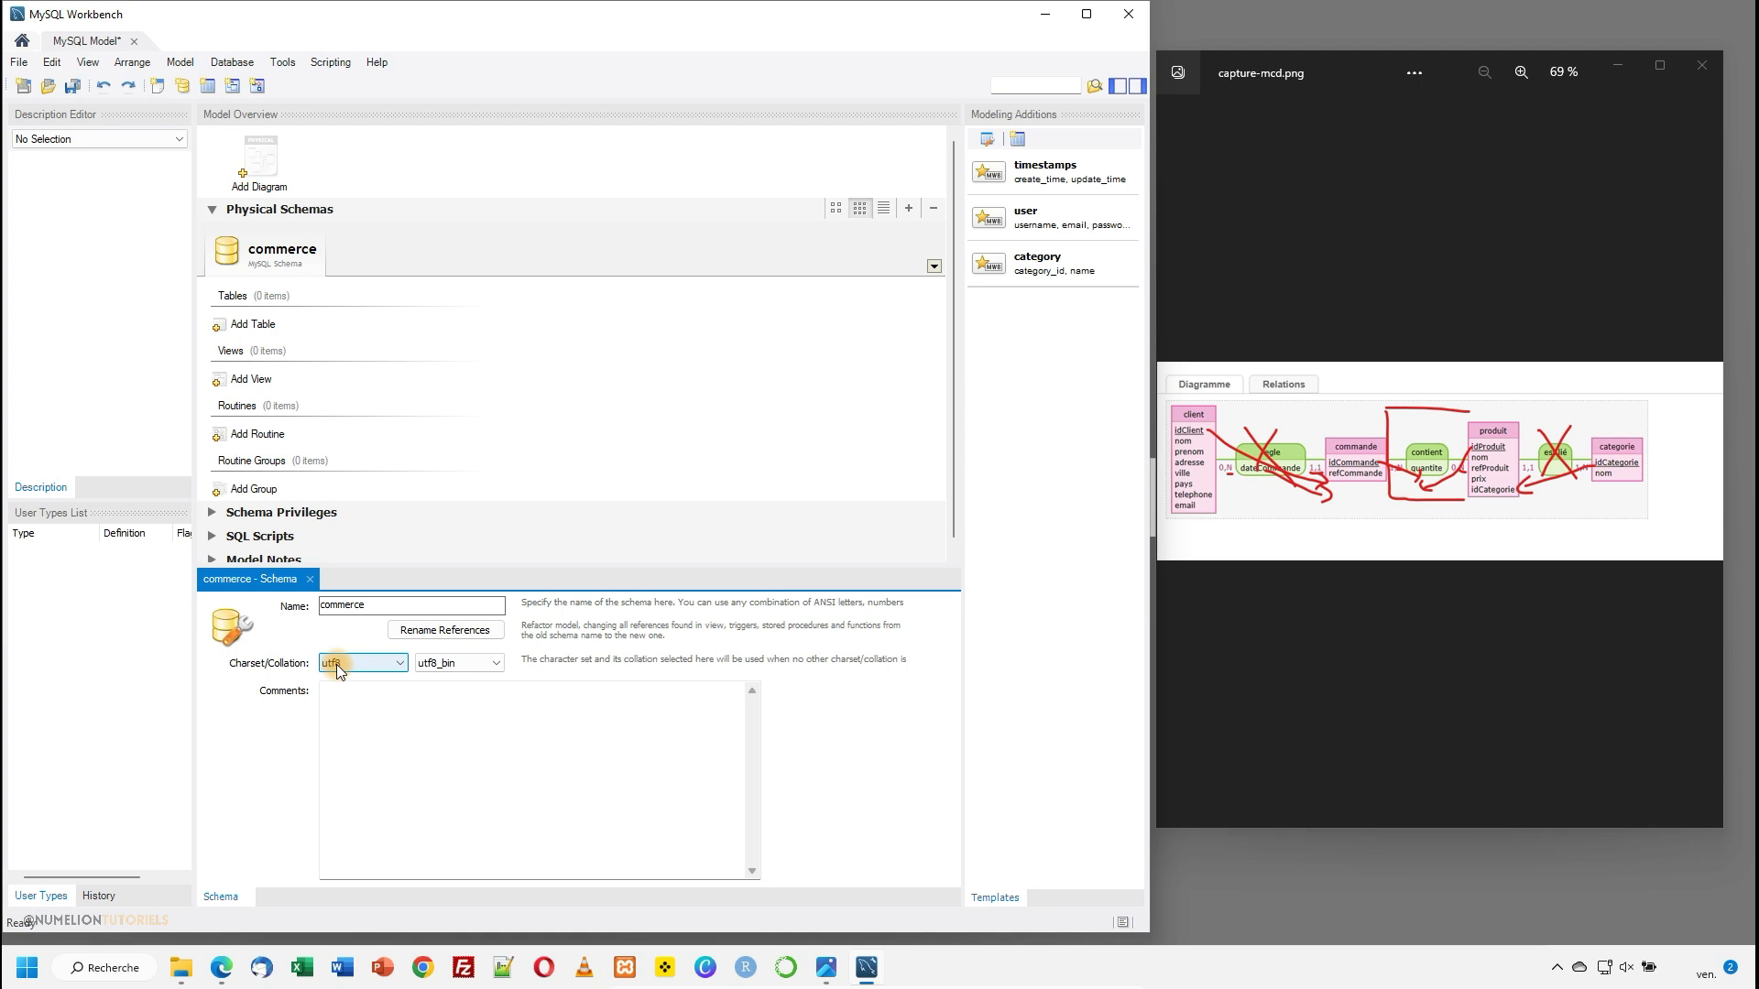
pyautogui.click(458, 663)
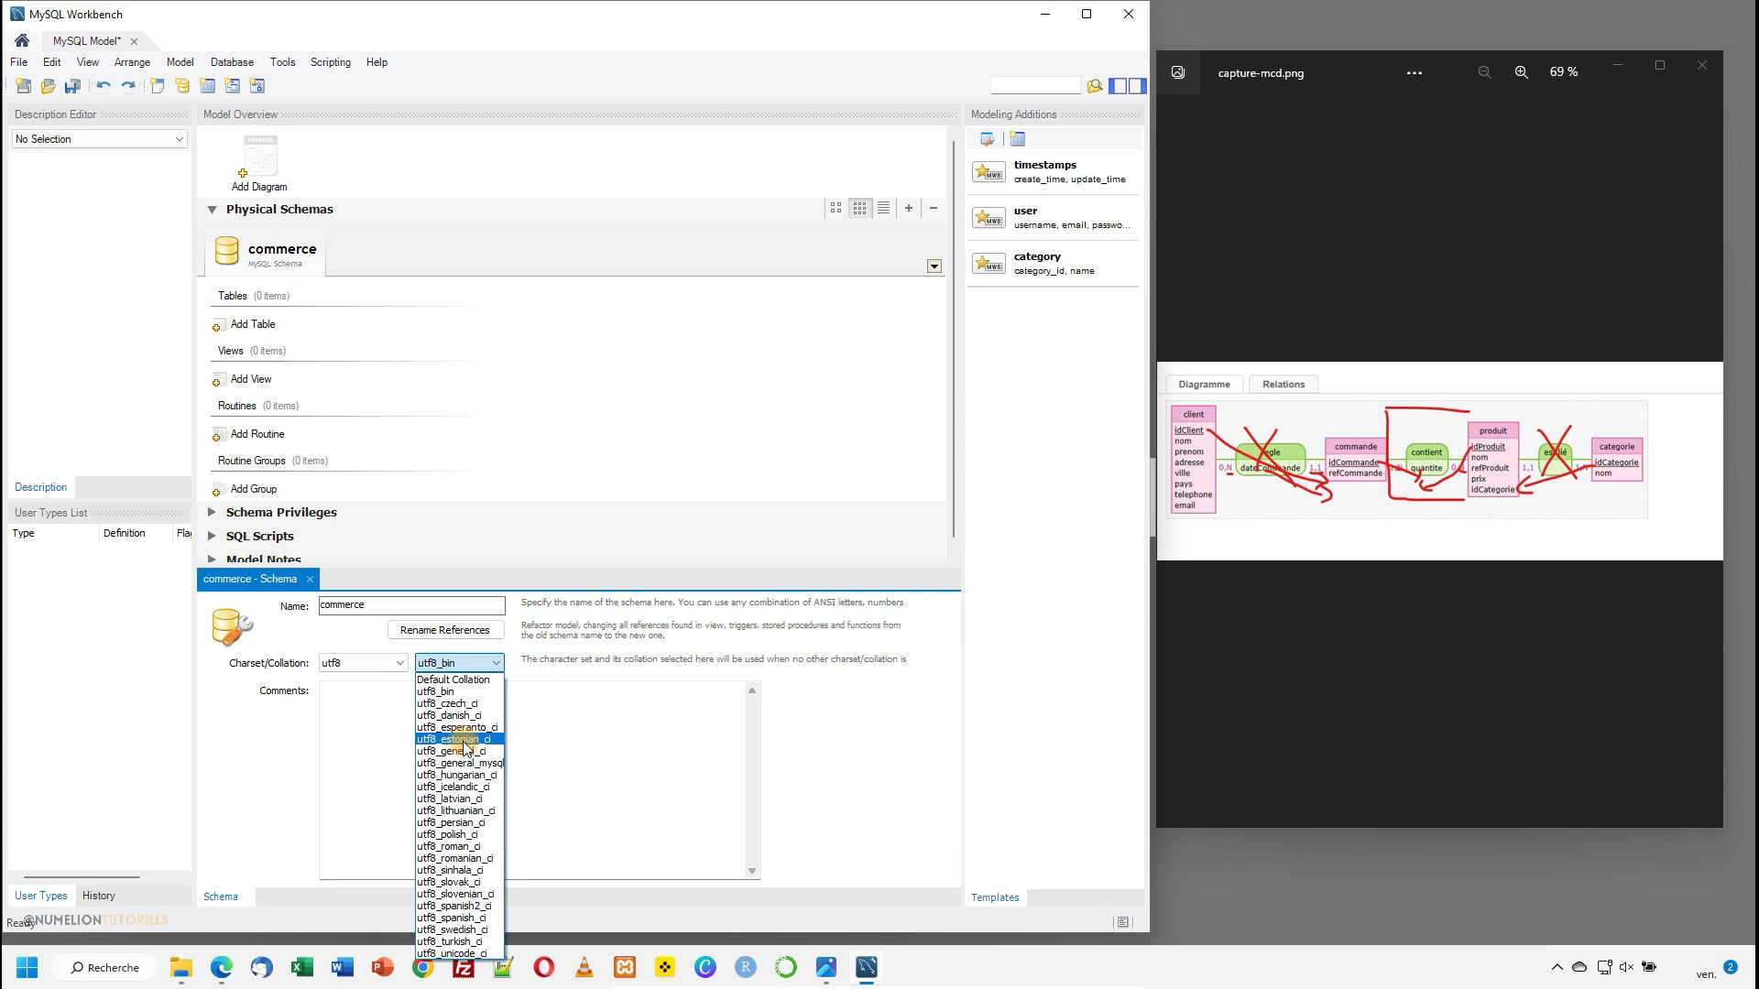
pyautogui.click(461, 955)
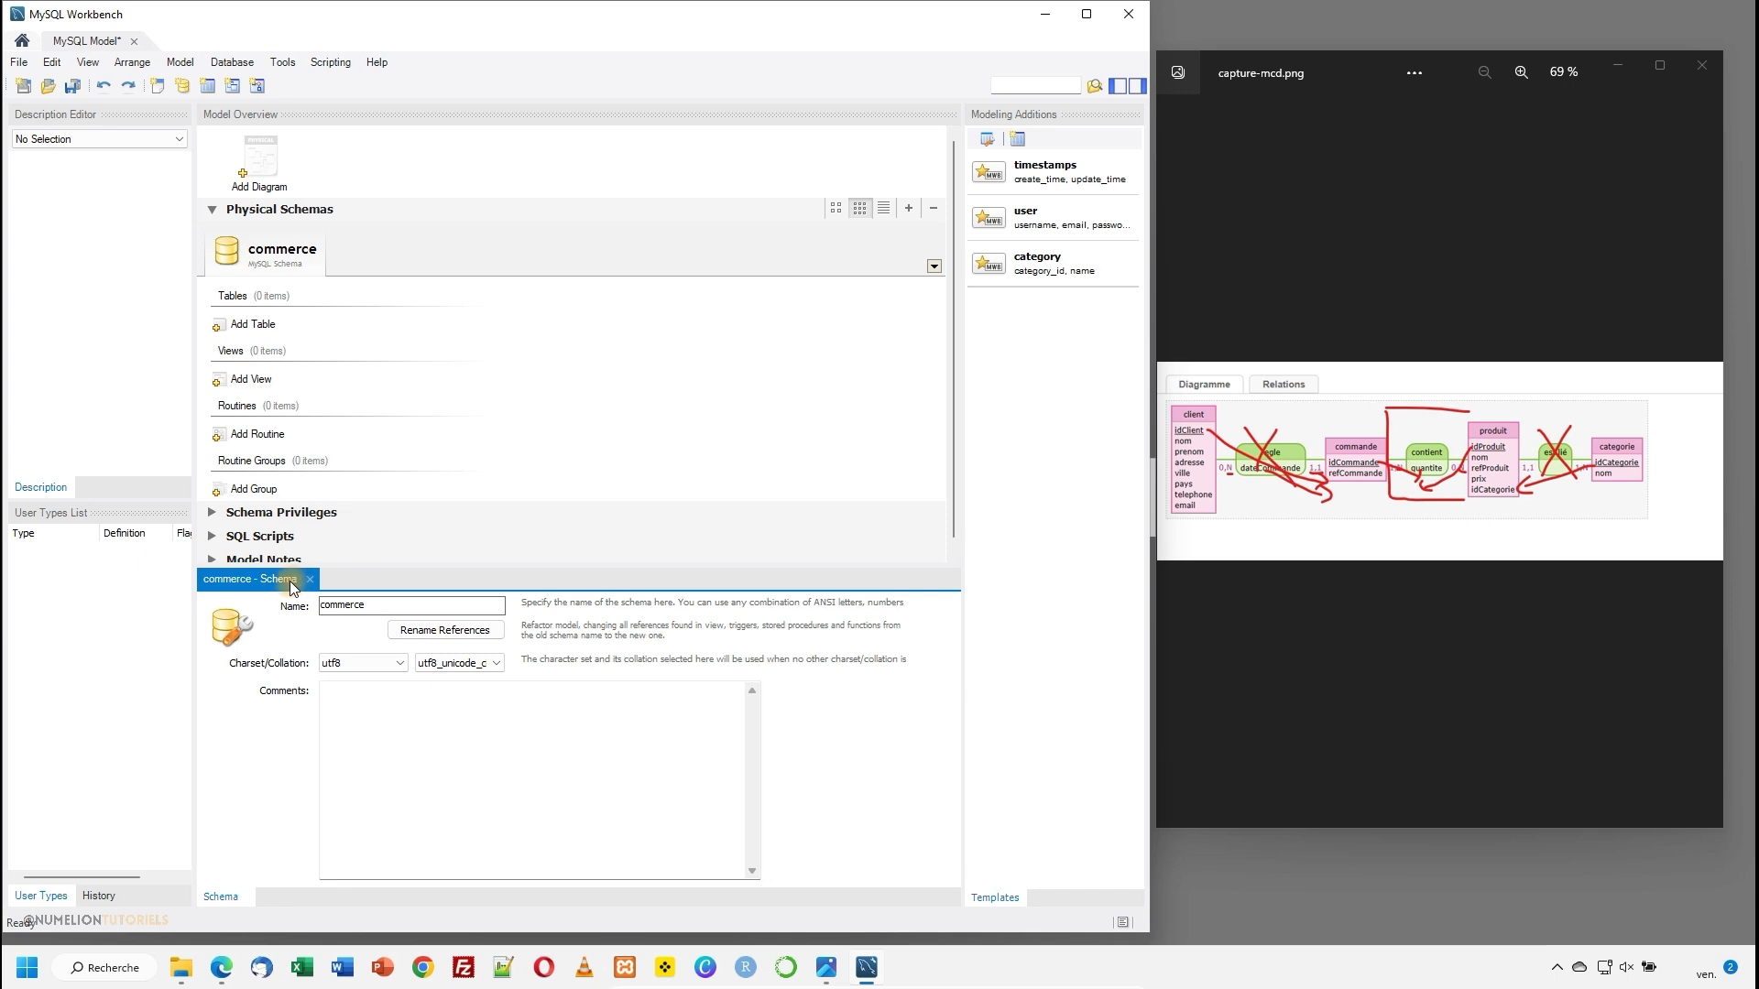
# - Add an EER diagram to the model and hide the Modeling Additions sidebar to widen the canvas
pyautogui.doubleClick(284, 170)
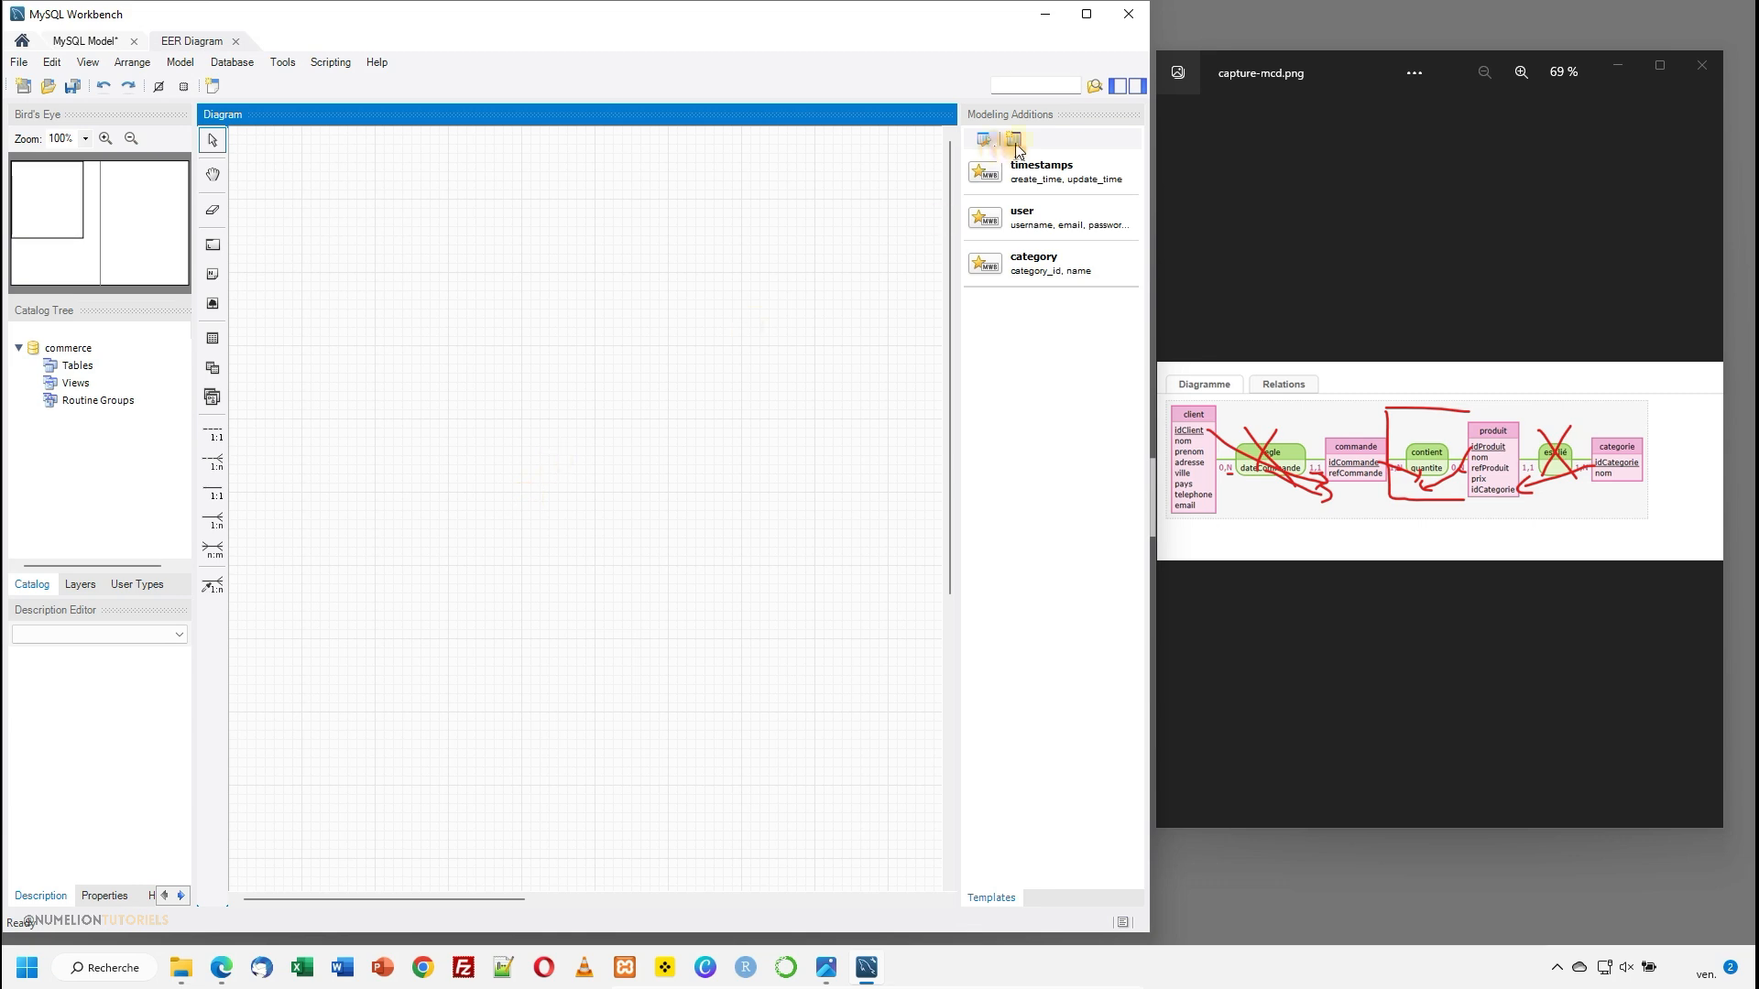
pyautogui.click(1138, 86)
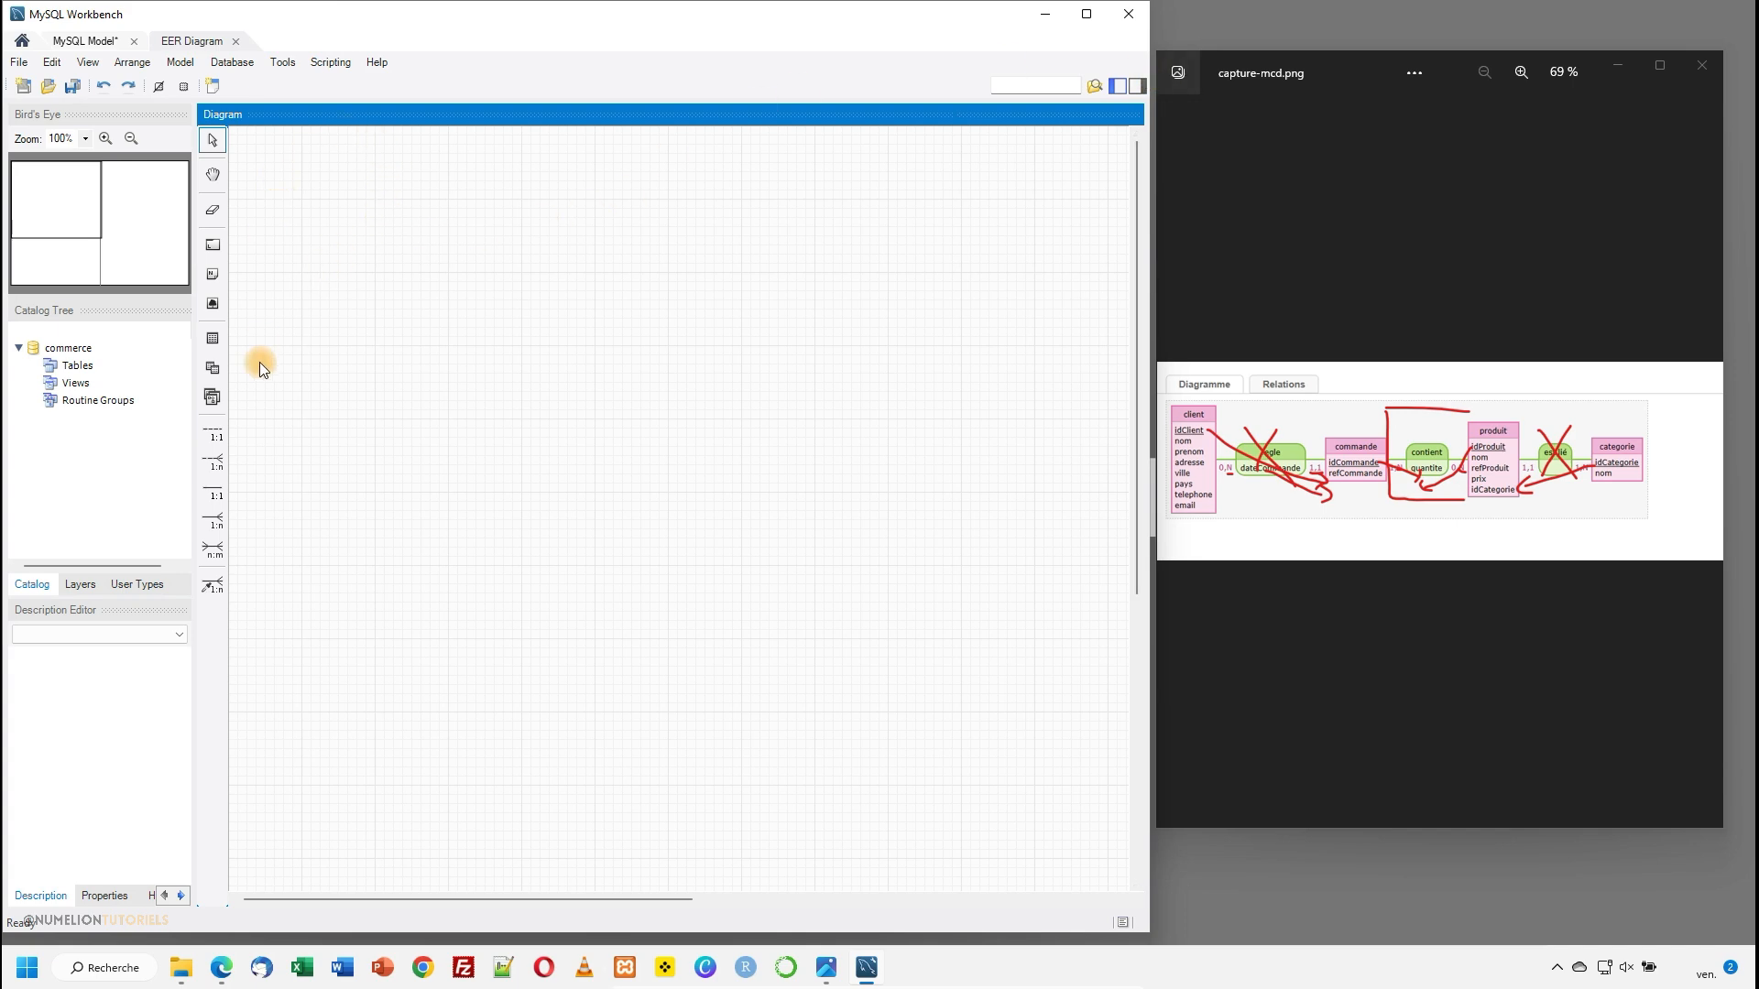
# - Place a new table in the upper-left area of the diagram canvas and name it client, as in the reference image
pyautogui.click(211, 341)
pyautogui.click(334, 286)
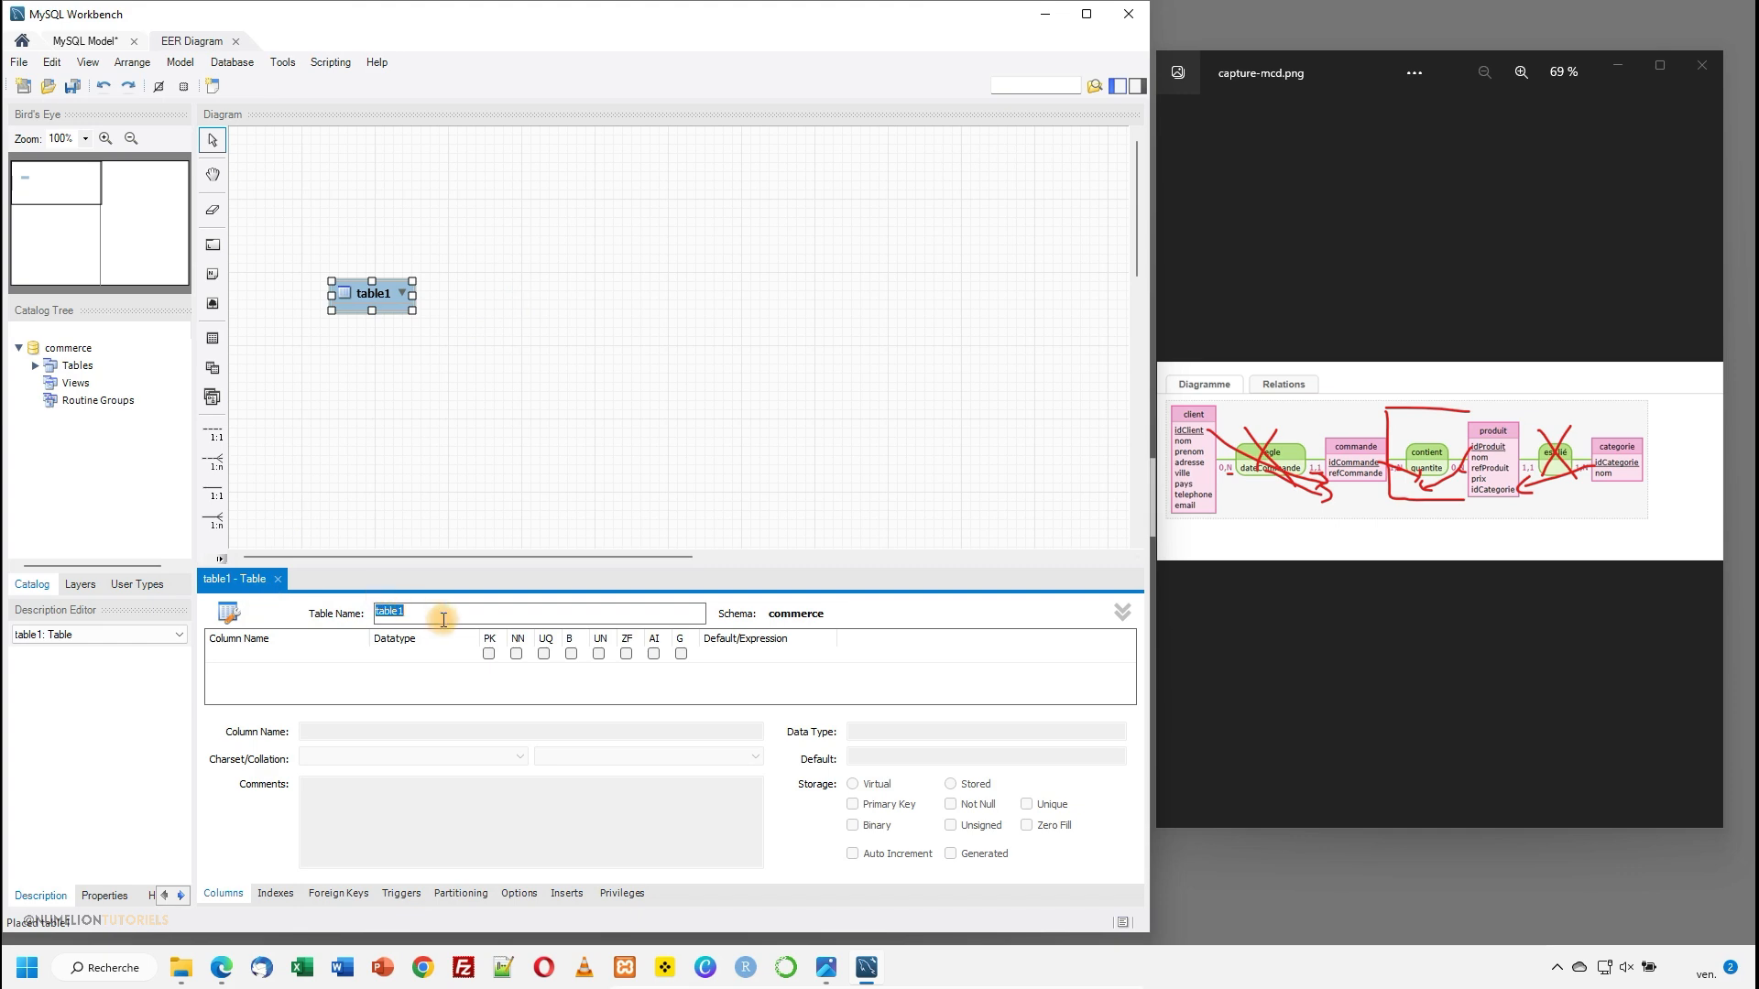
pyautogui.doubleClick(1218, 458)
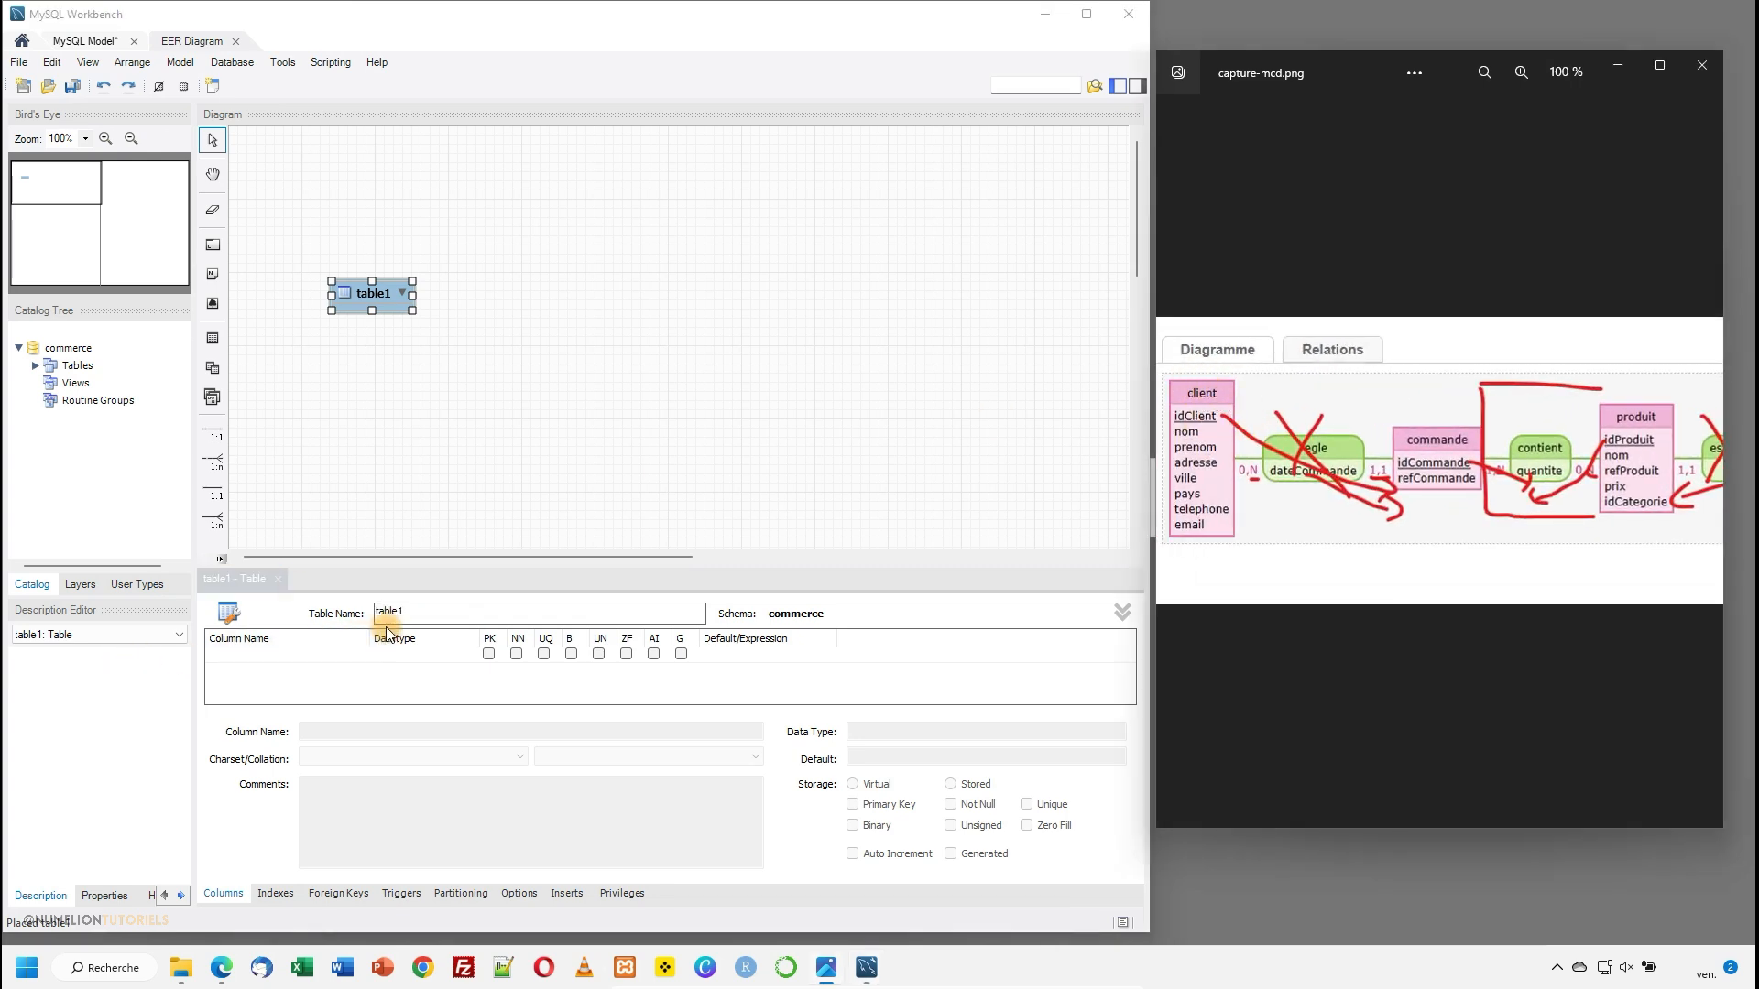
pyautogui.click(422, 612)
pyautogui.write('client')
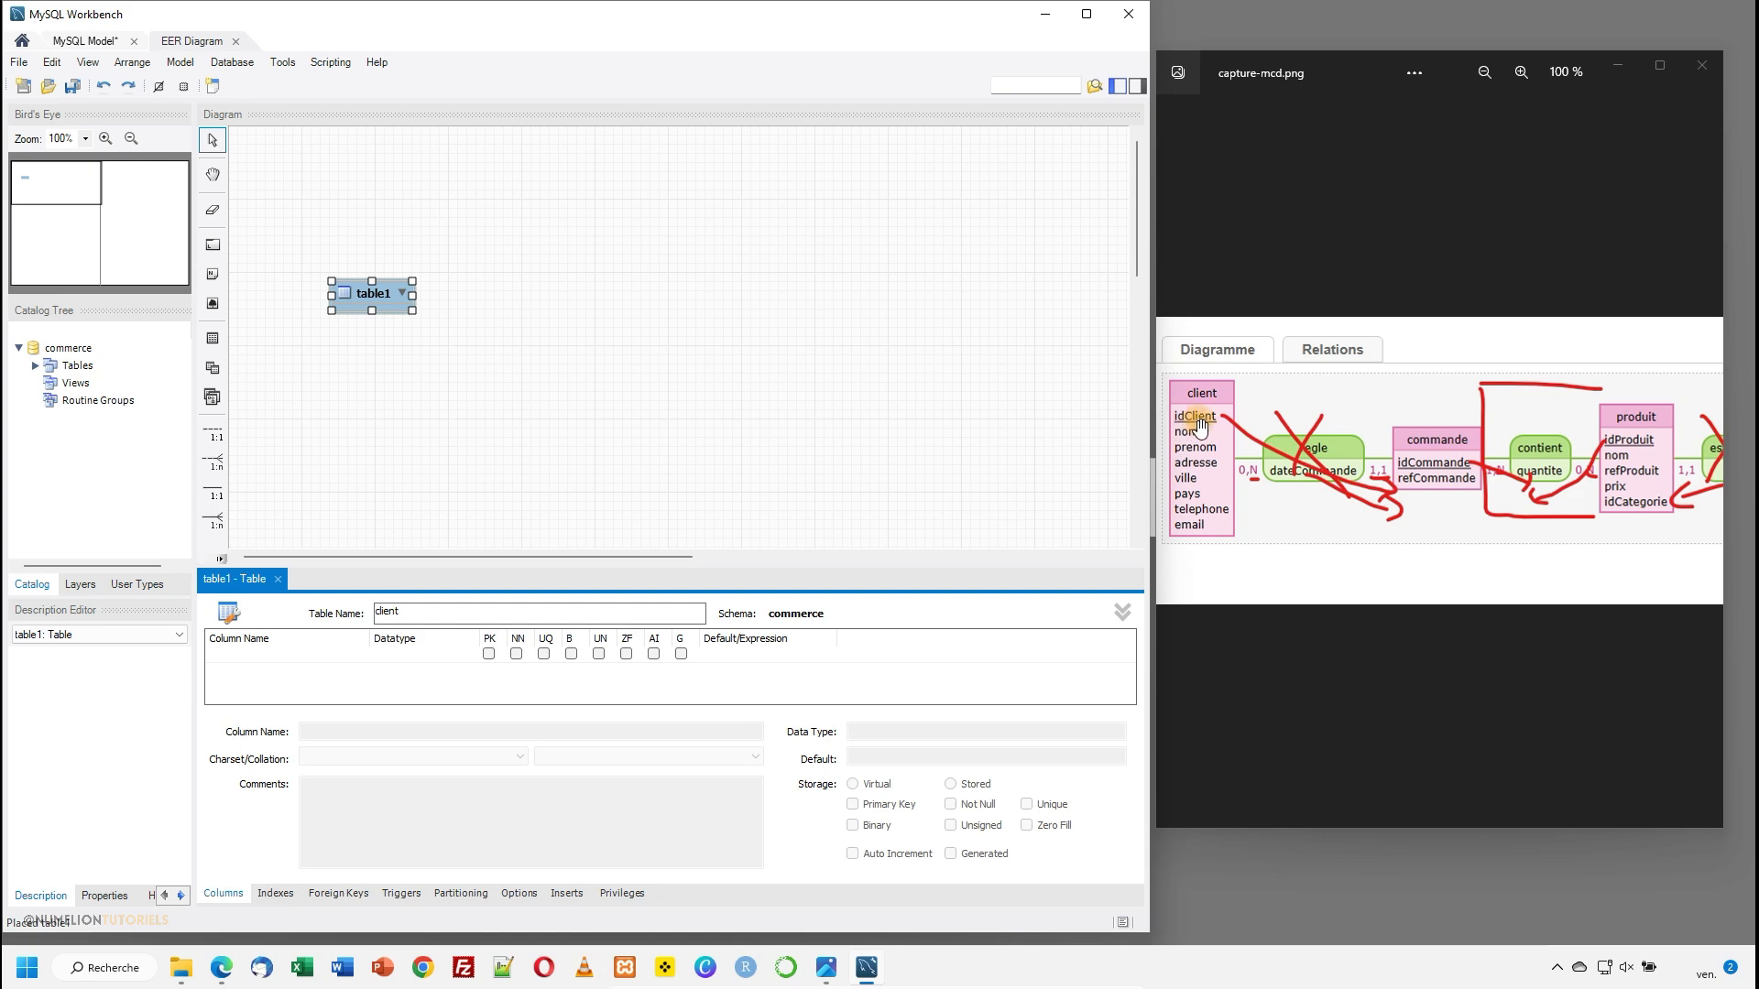
# - Add idClient as the first column of the client table, as a not-null INT primary key
pyautogui.click(251, 662)
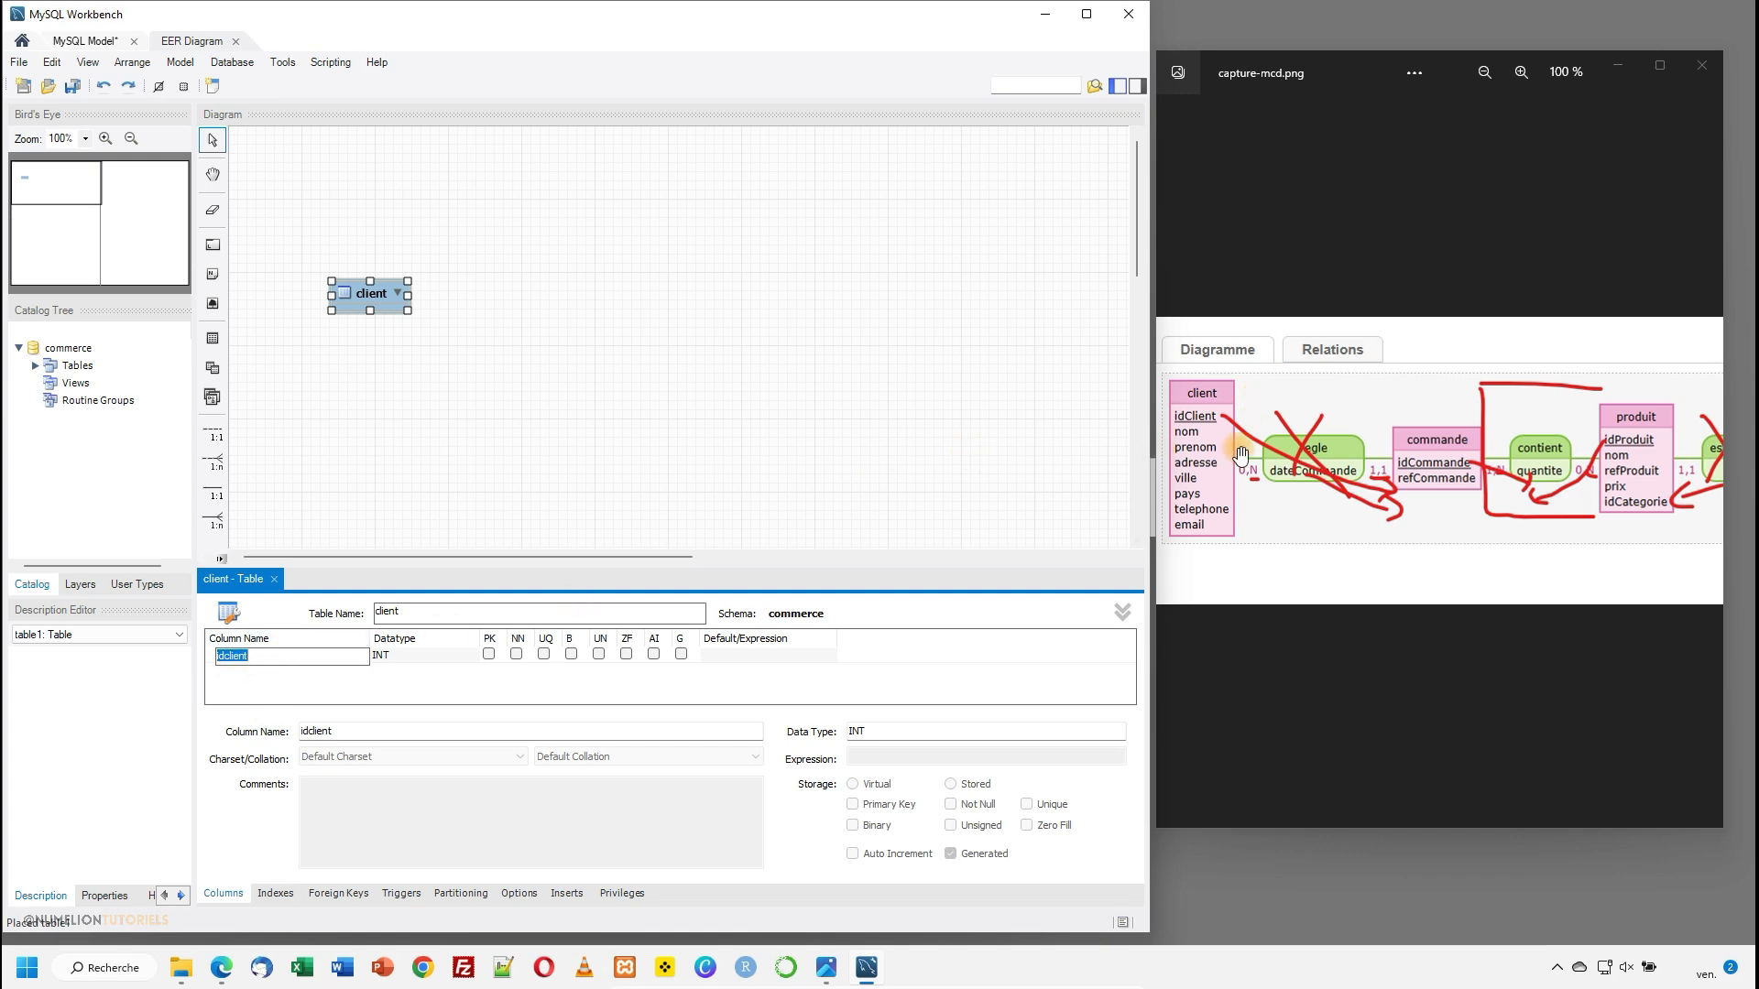
pyautogui.click(239, 655)
pyautogui.moveTo(224, 657); pyautogui.dragTo(214, 659)
pyautogui.moveTo(257, 659); pyautogui.dragTo(225, 659)
pyautogui.click(225, 659)
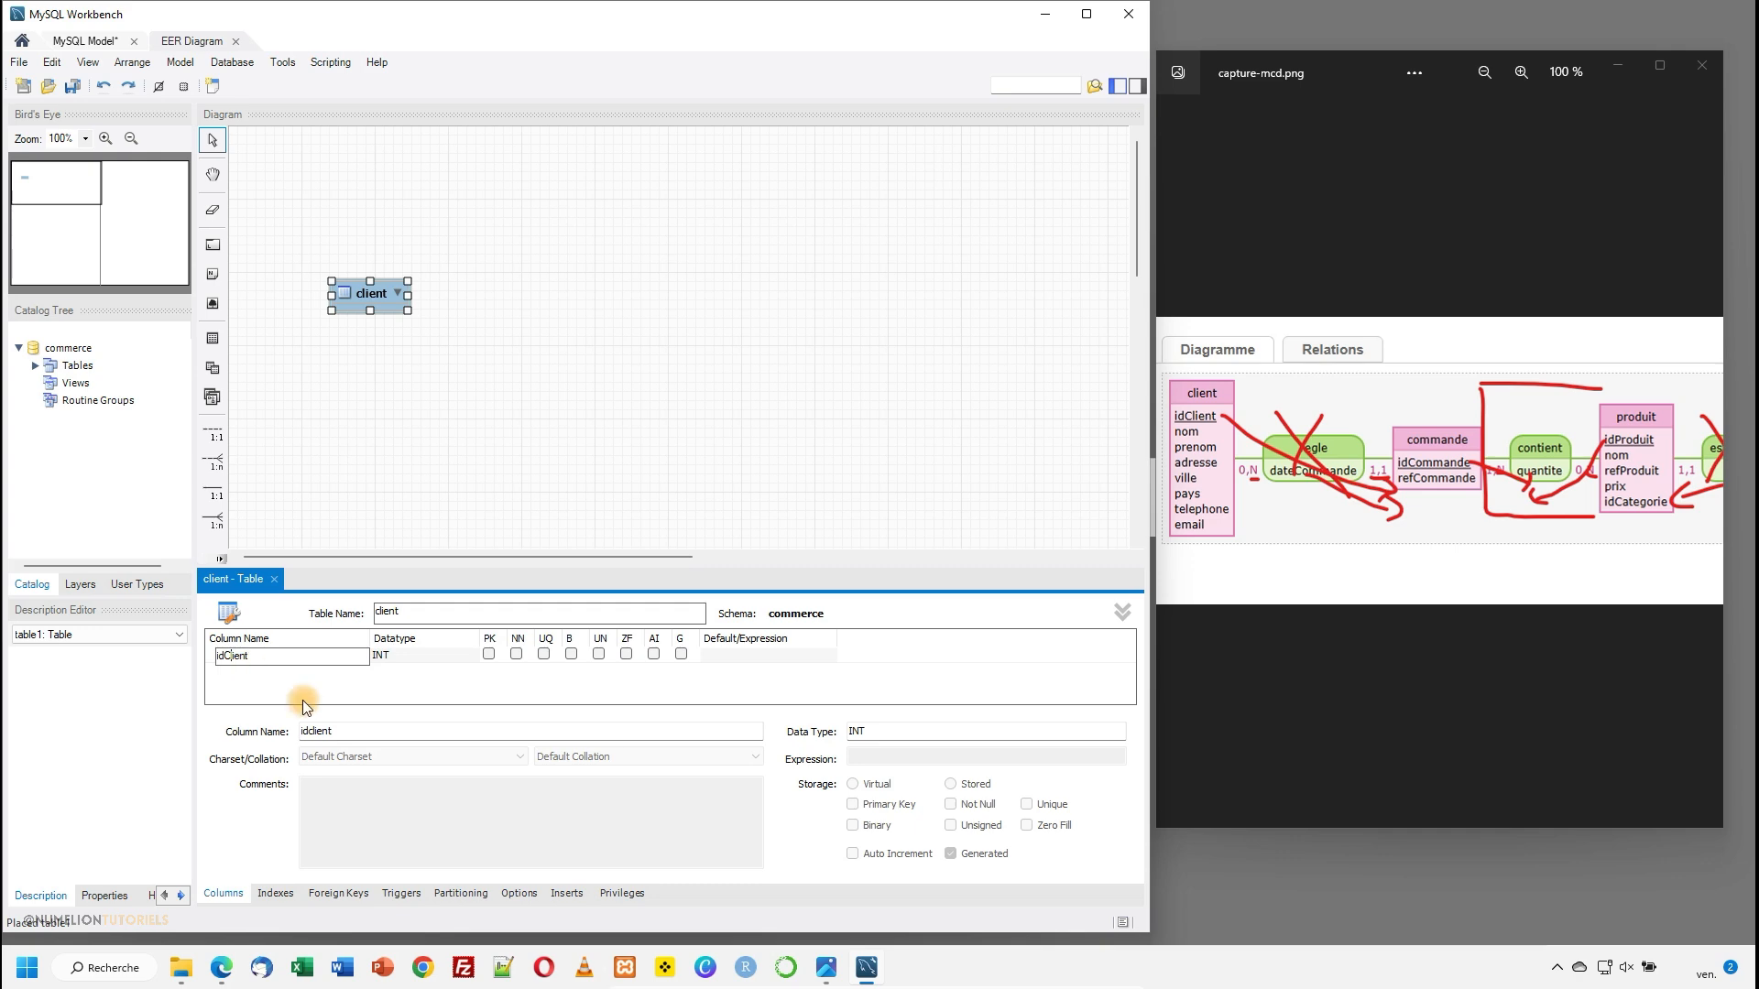
pyautogui.click(423, 673)
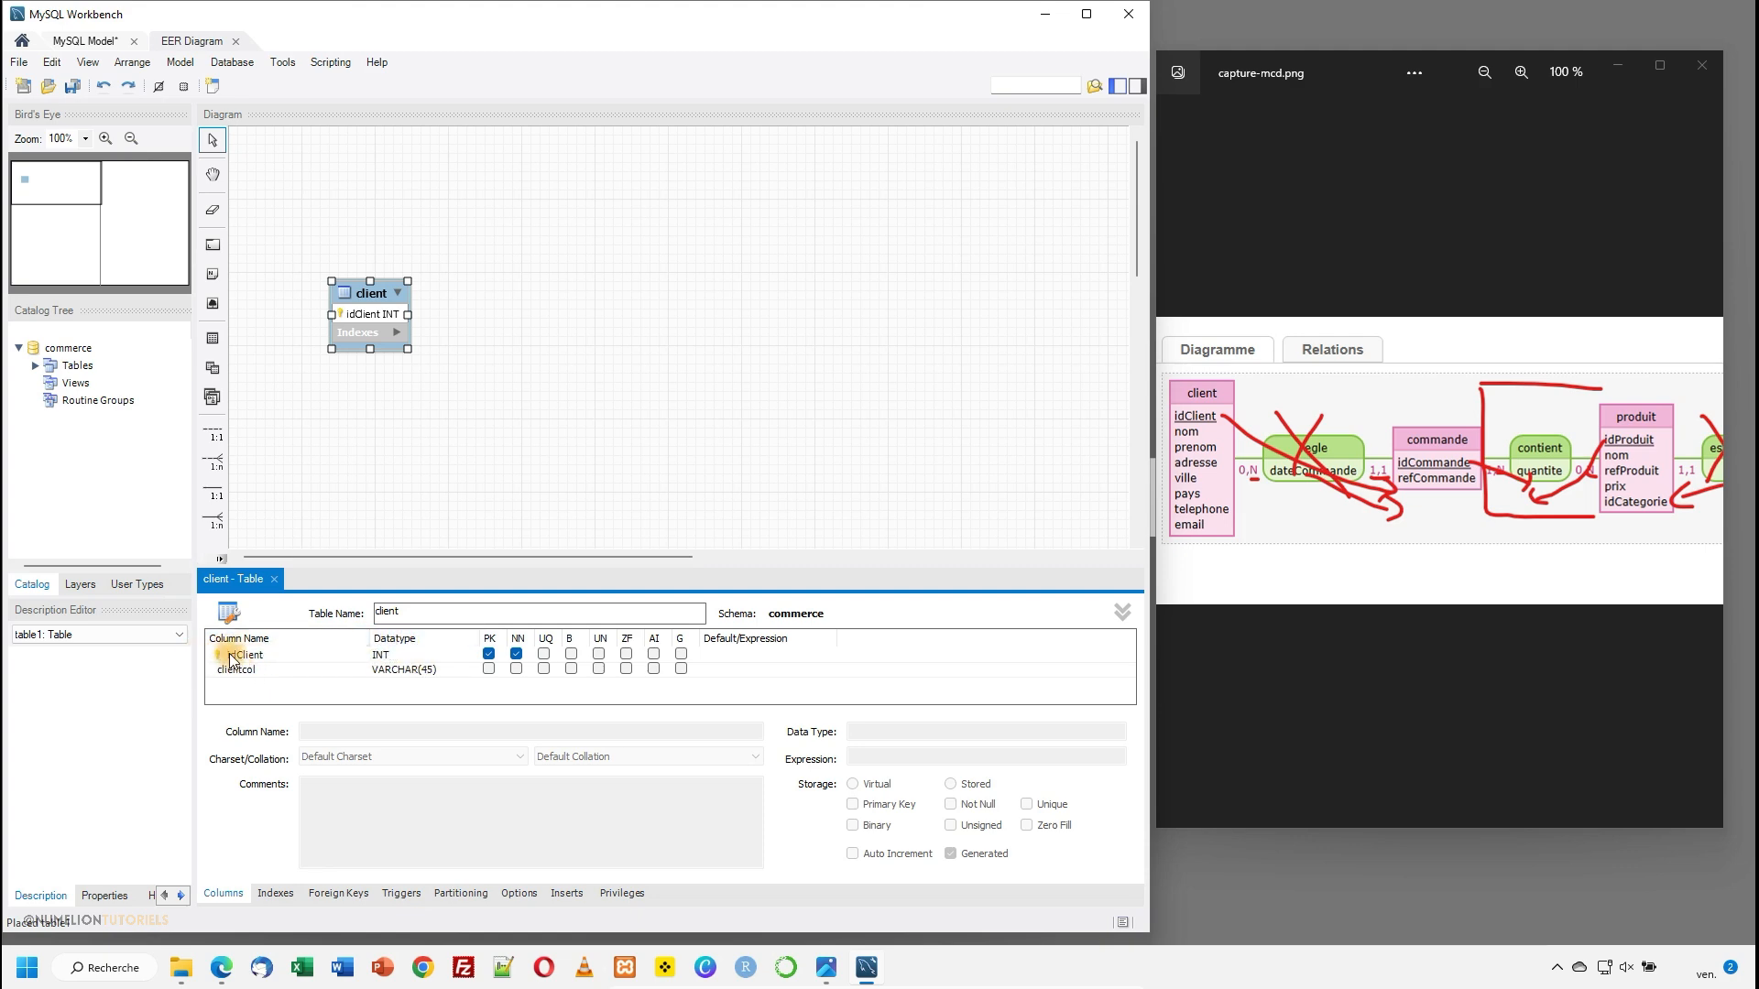
pyautogui.click(488, 655)
# - Look through the datatypes available for the idClient column and keep INT
pyautogui.click(400, 656)
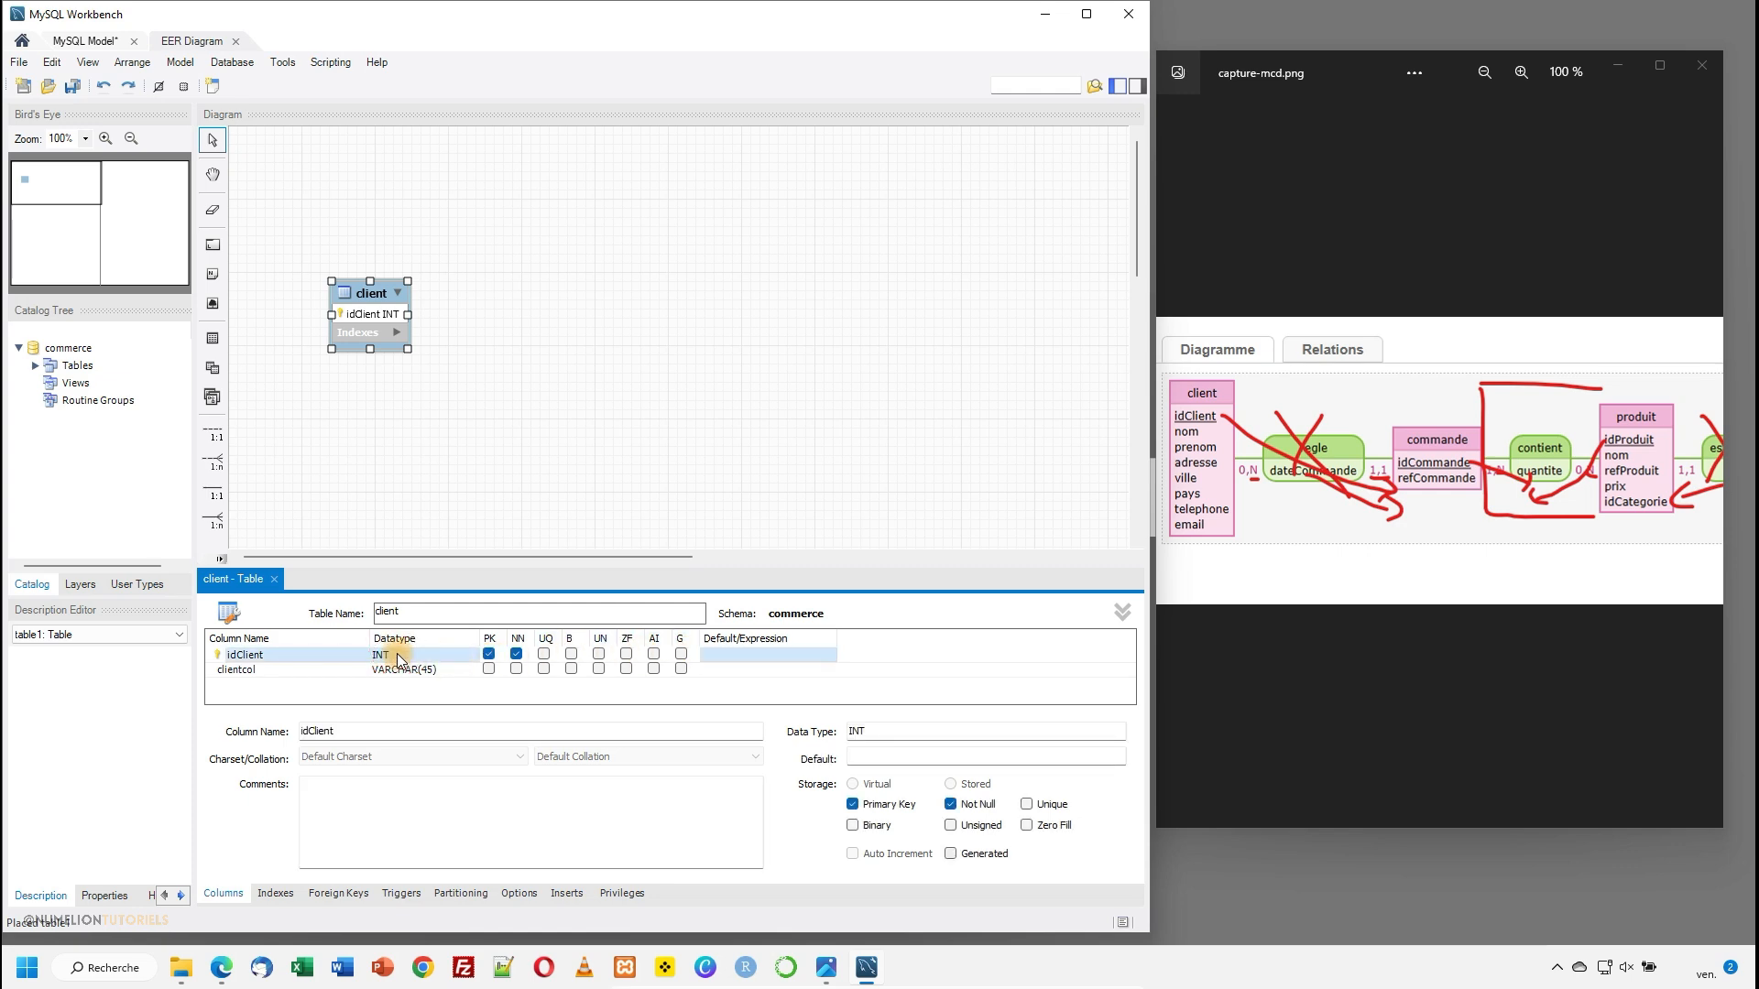
pyautogui.click(400, 656)
pyautogui.click(471, 657)
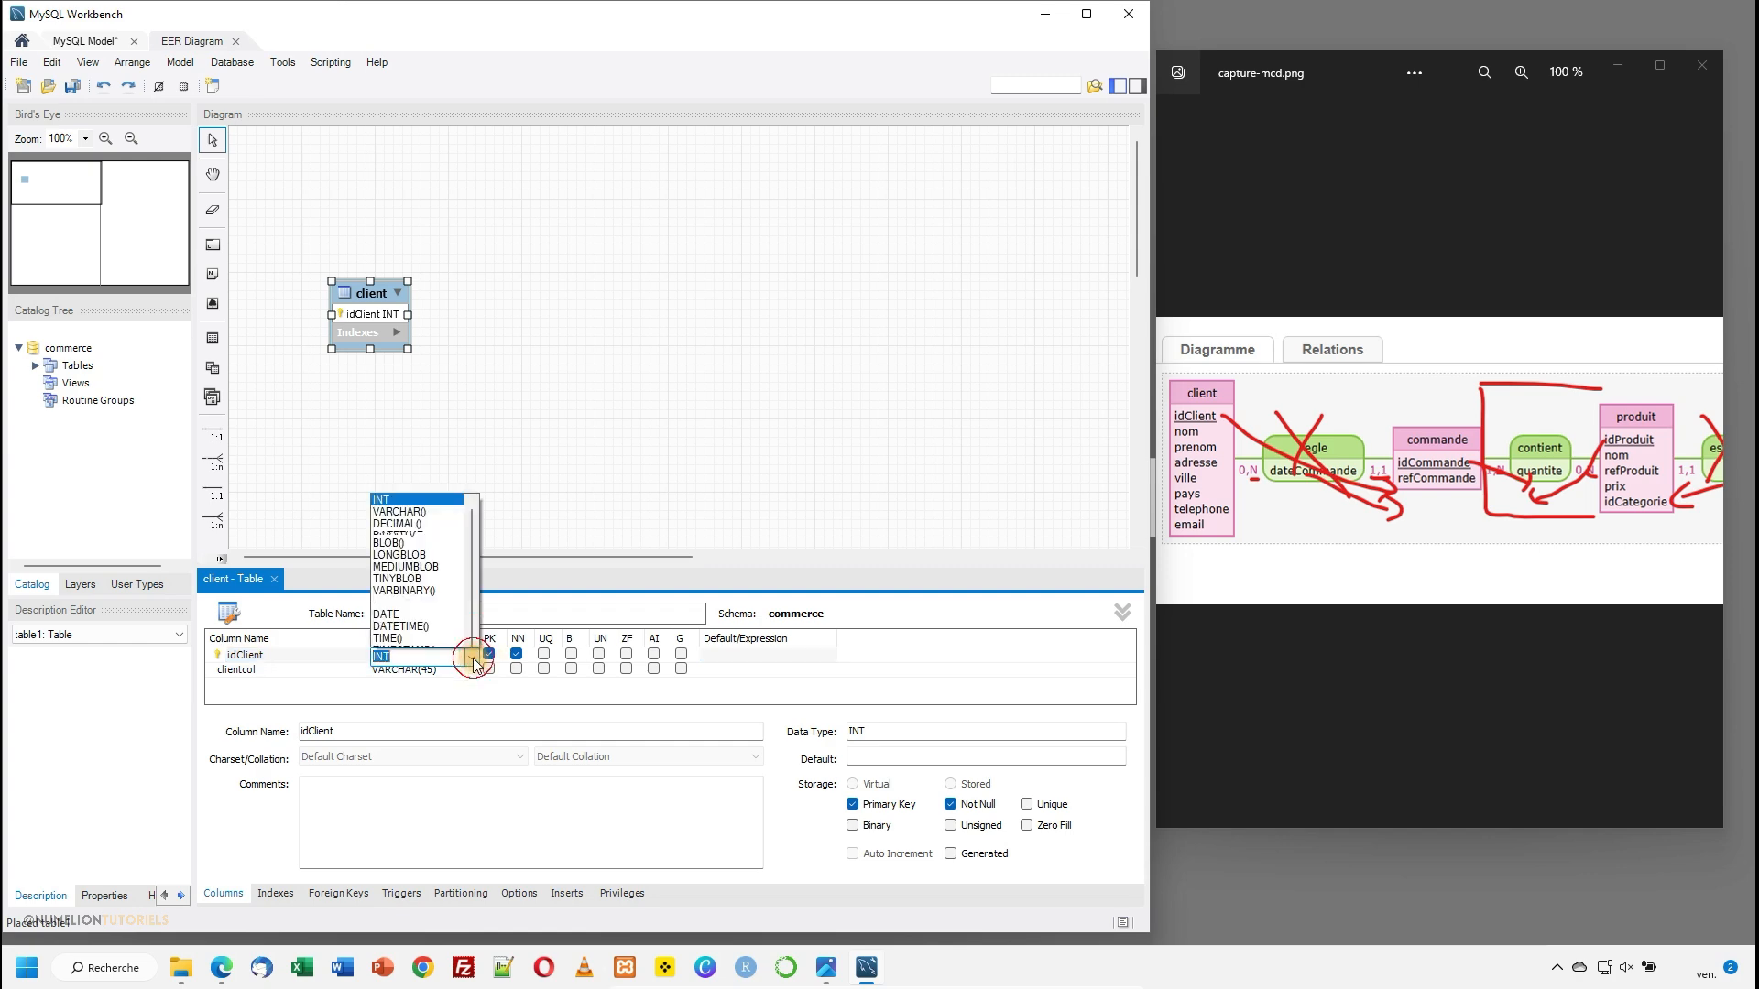
pyautogui.scroll(1, 425, 542)
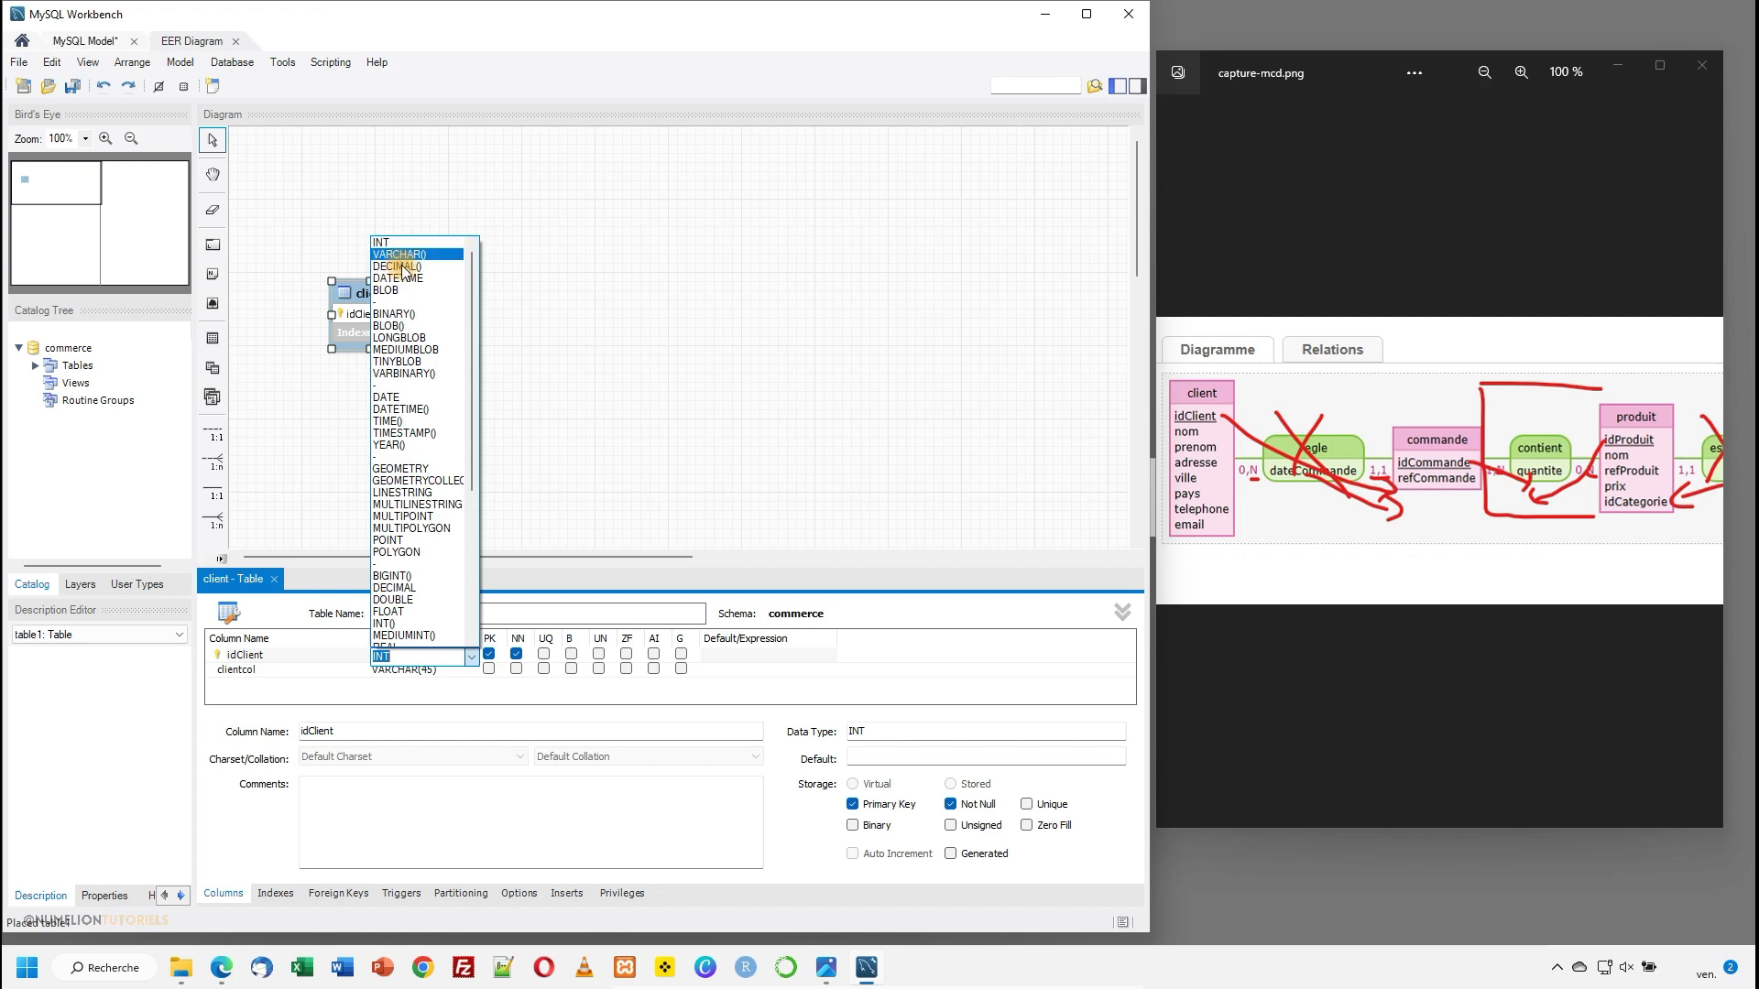
pyautogui.scroll(-7, 430, 486)
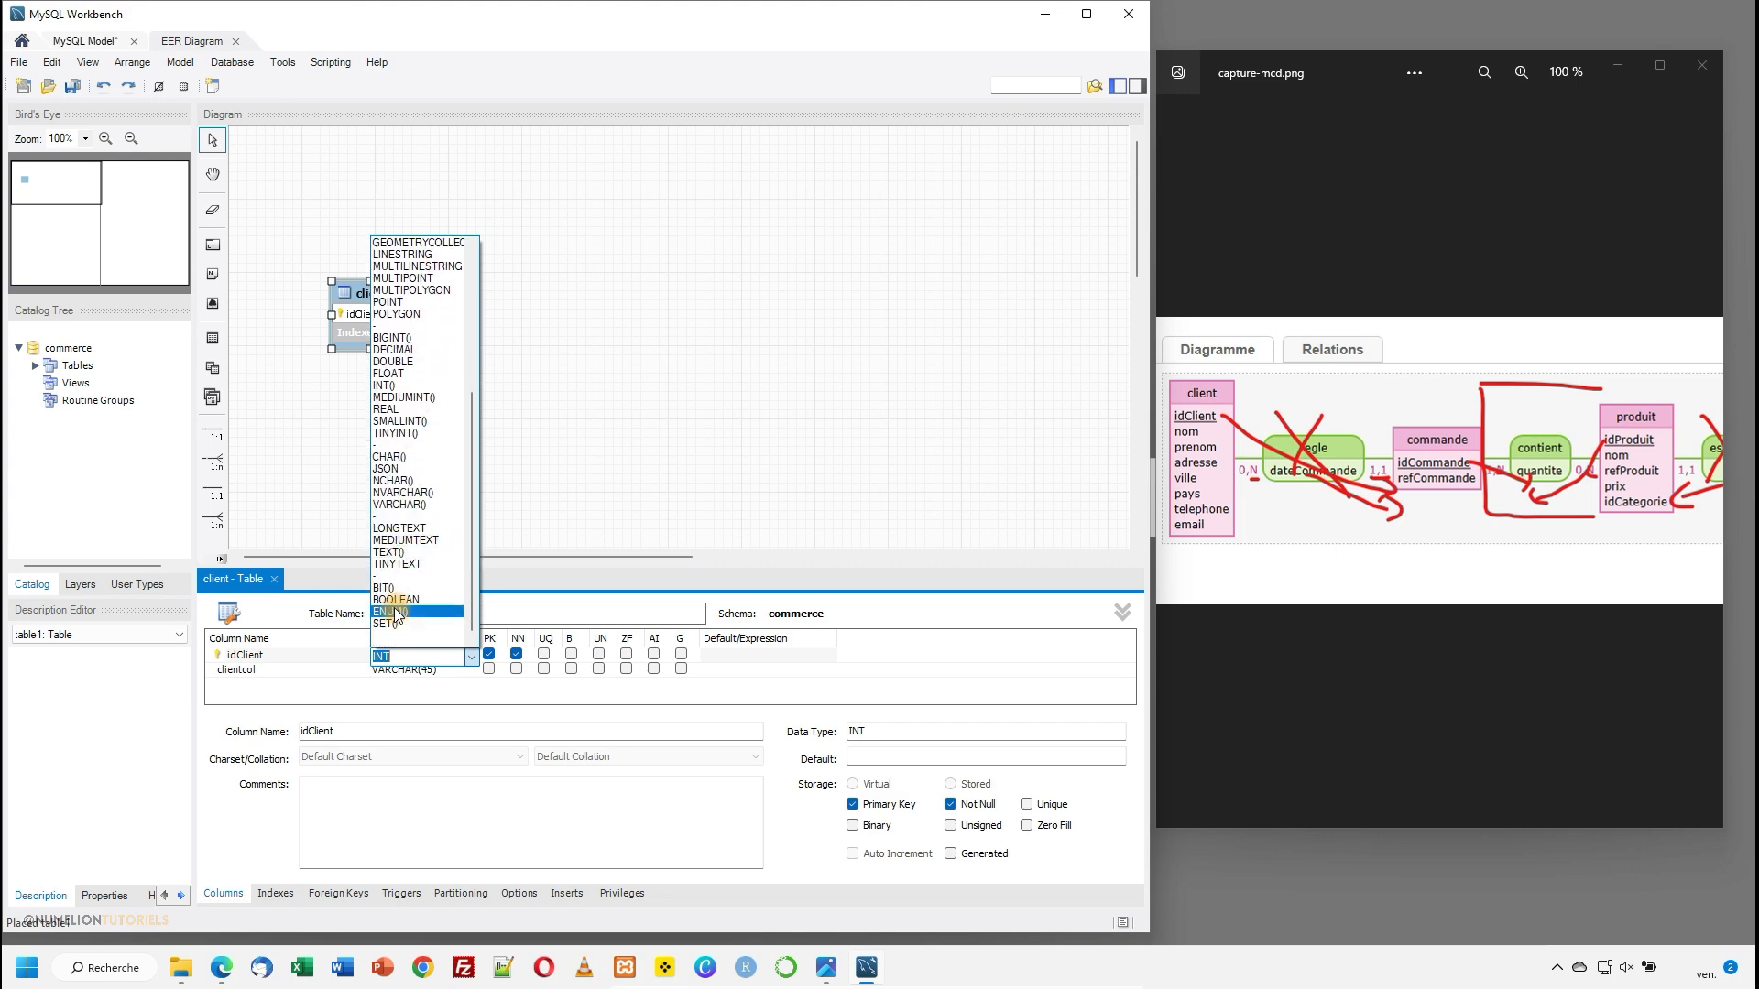
pyautogui.scroll(2, 417, 458)
pyautogui.scroll(5, 412, 458)
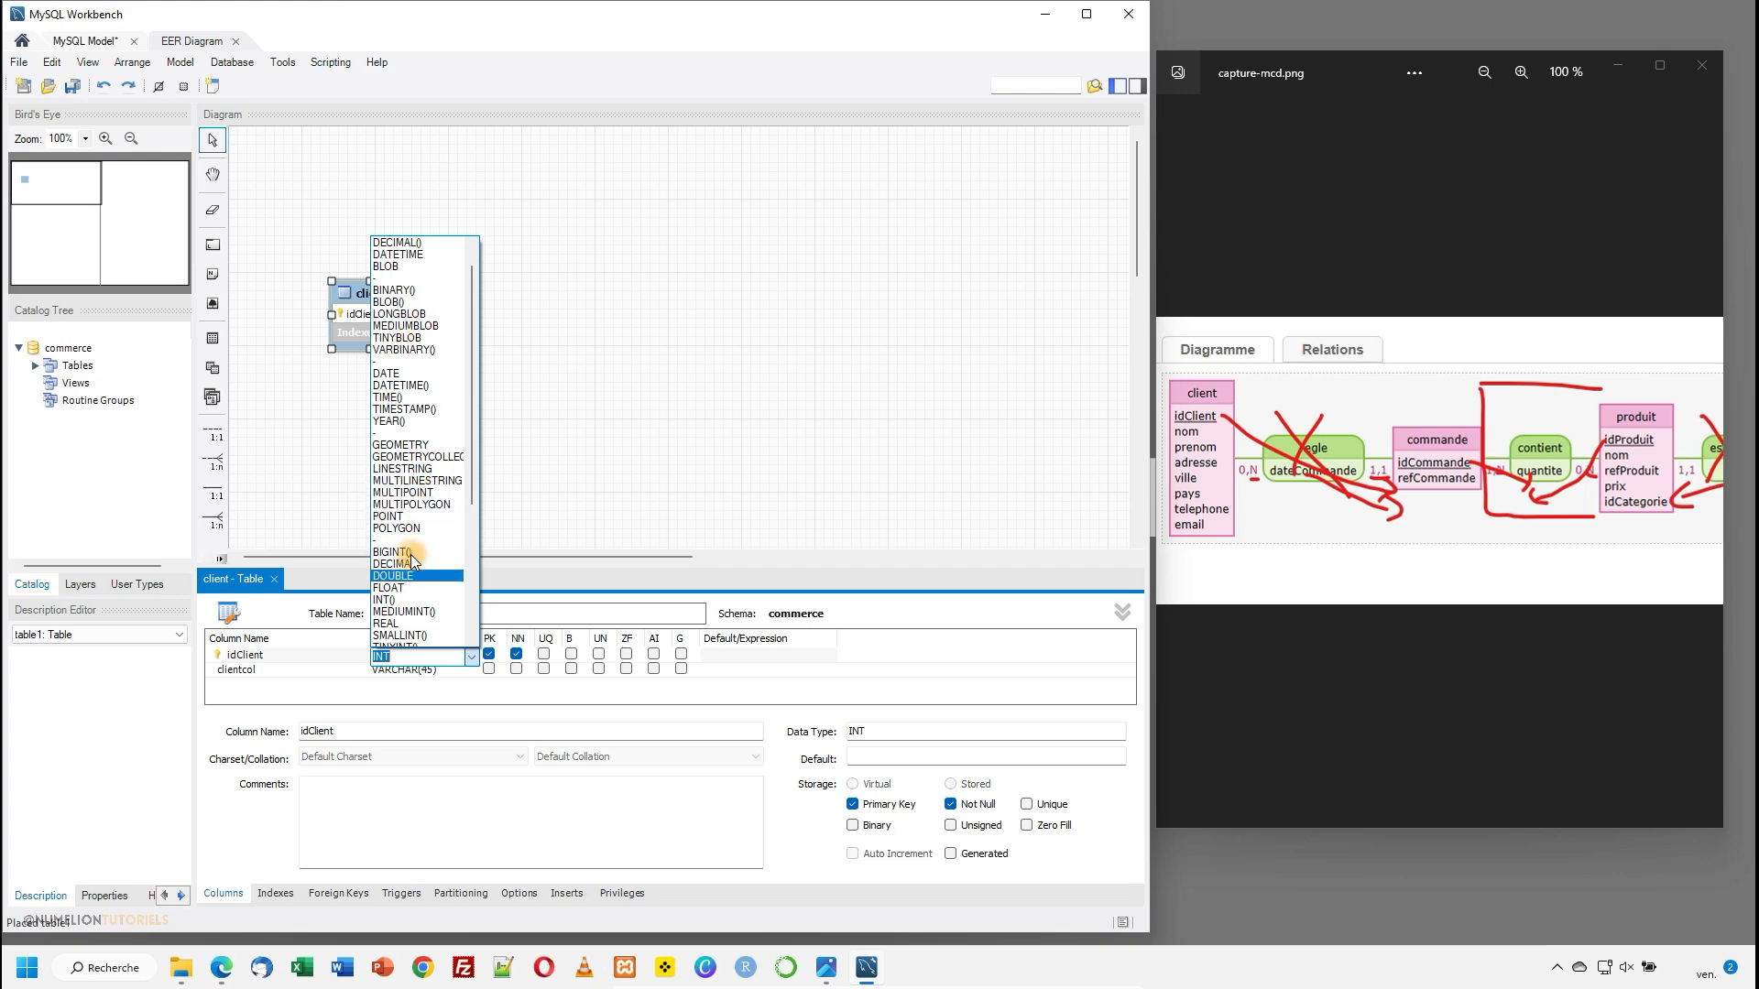
pyautogui.scroll(-3, 414, 612)
pyautogui.scroll(-3, 408, 581)
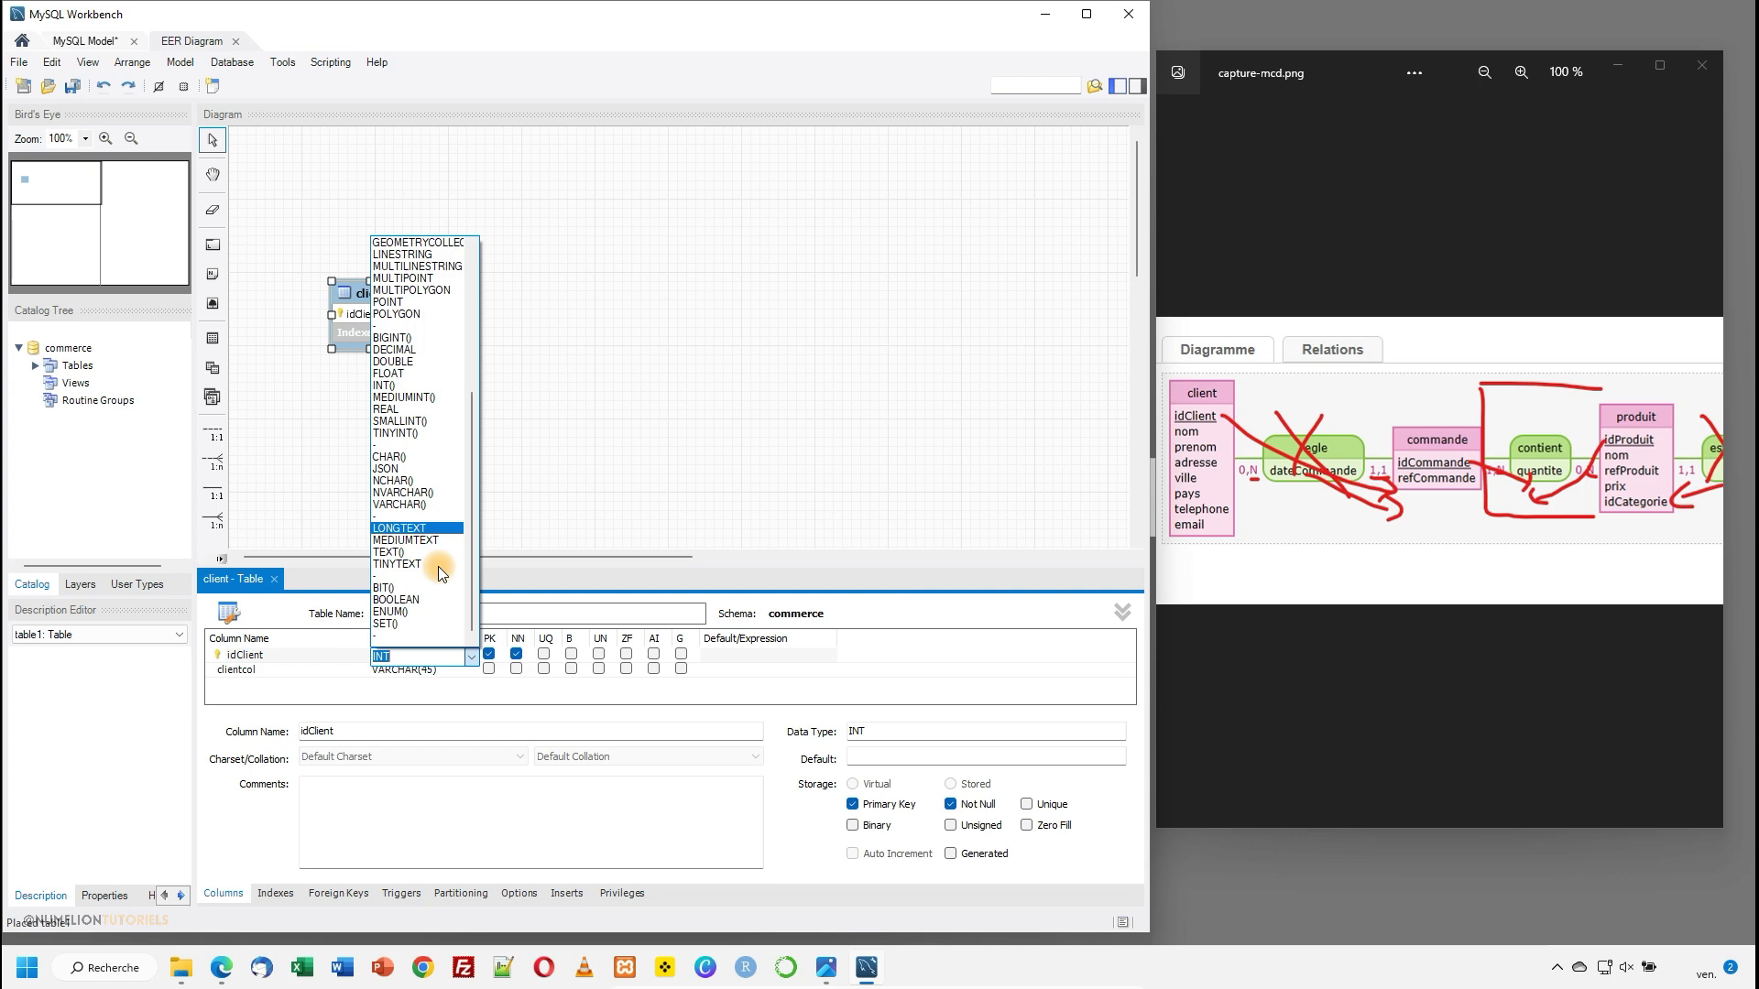
pyautogui.scroll(7, 416, 481)
pyautogui.click(394, 244)
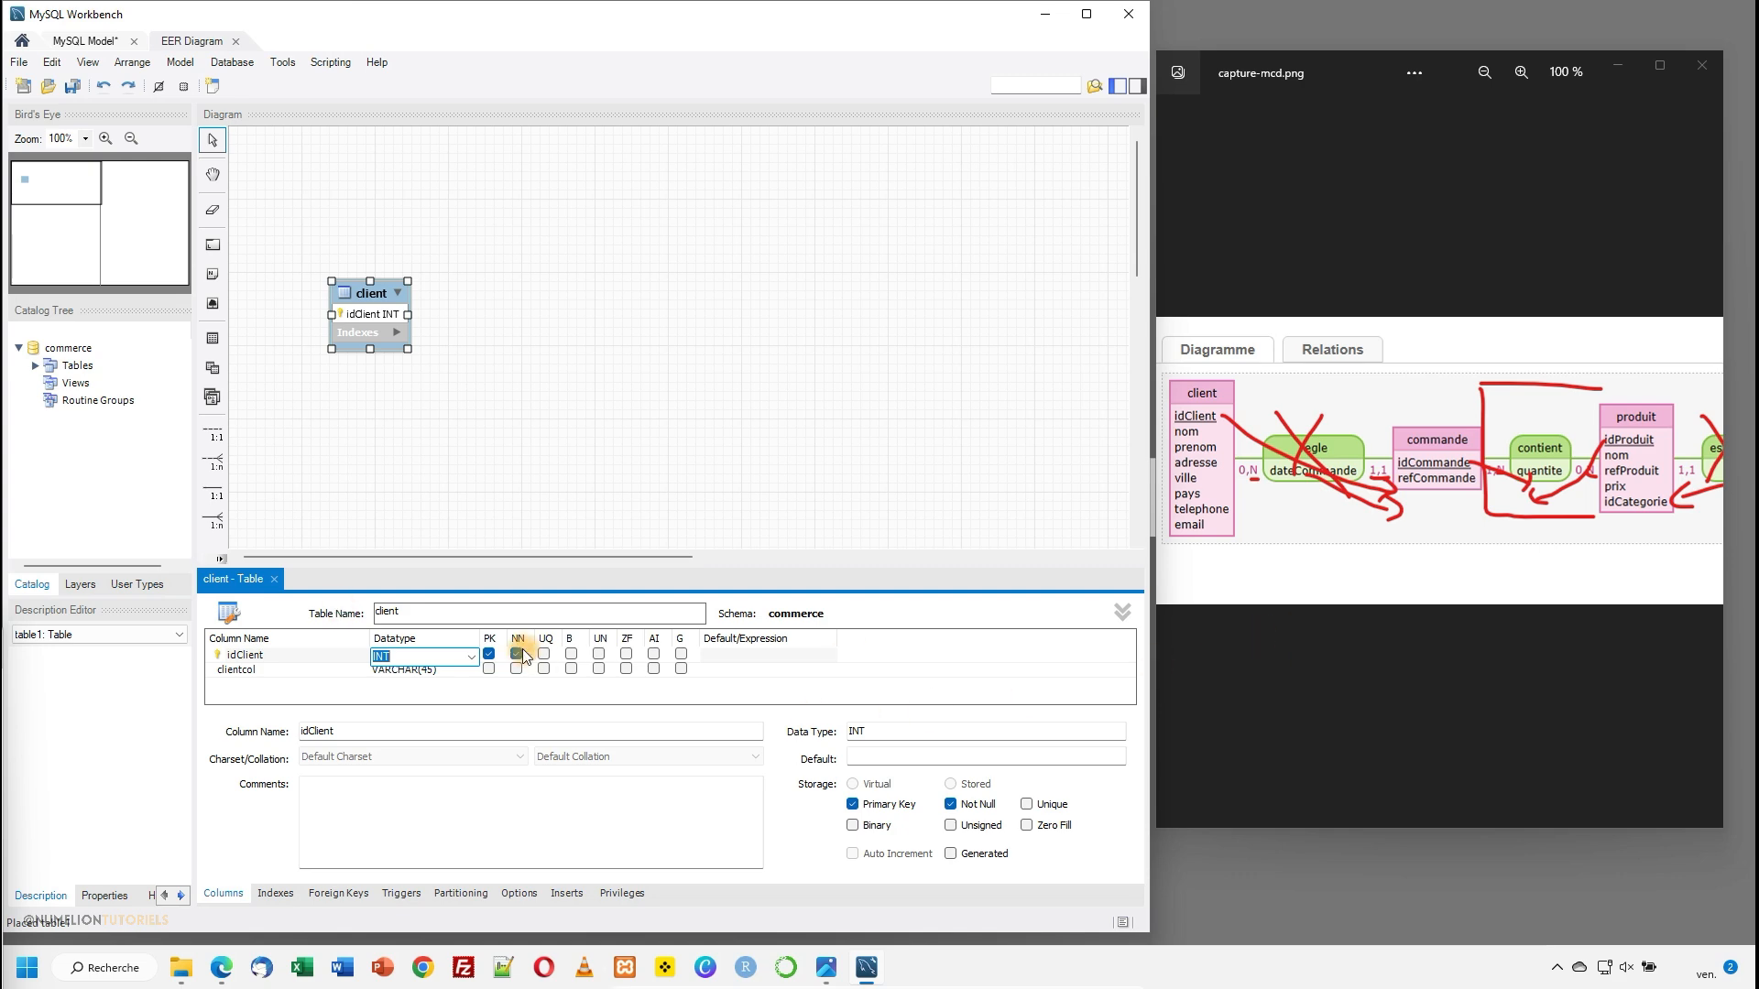
# - Try the unsigned option on idClient, clear it again, and make the column auto-incremental
pyautogui.click(392, 658)
pyautogui.click(488, 654)
pyautogui.click(600, 653)
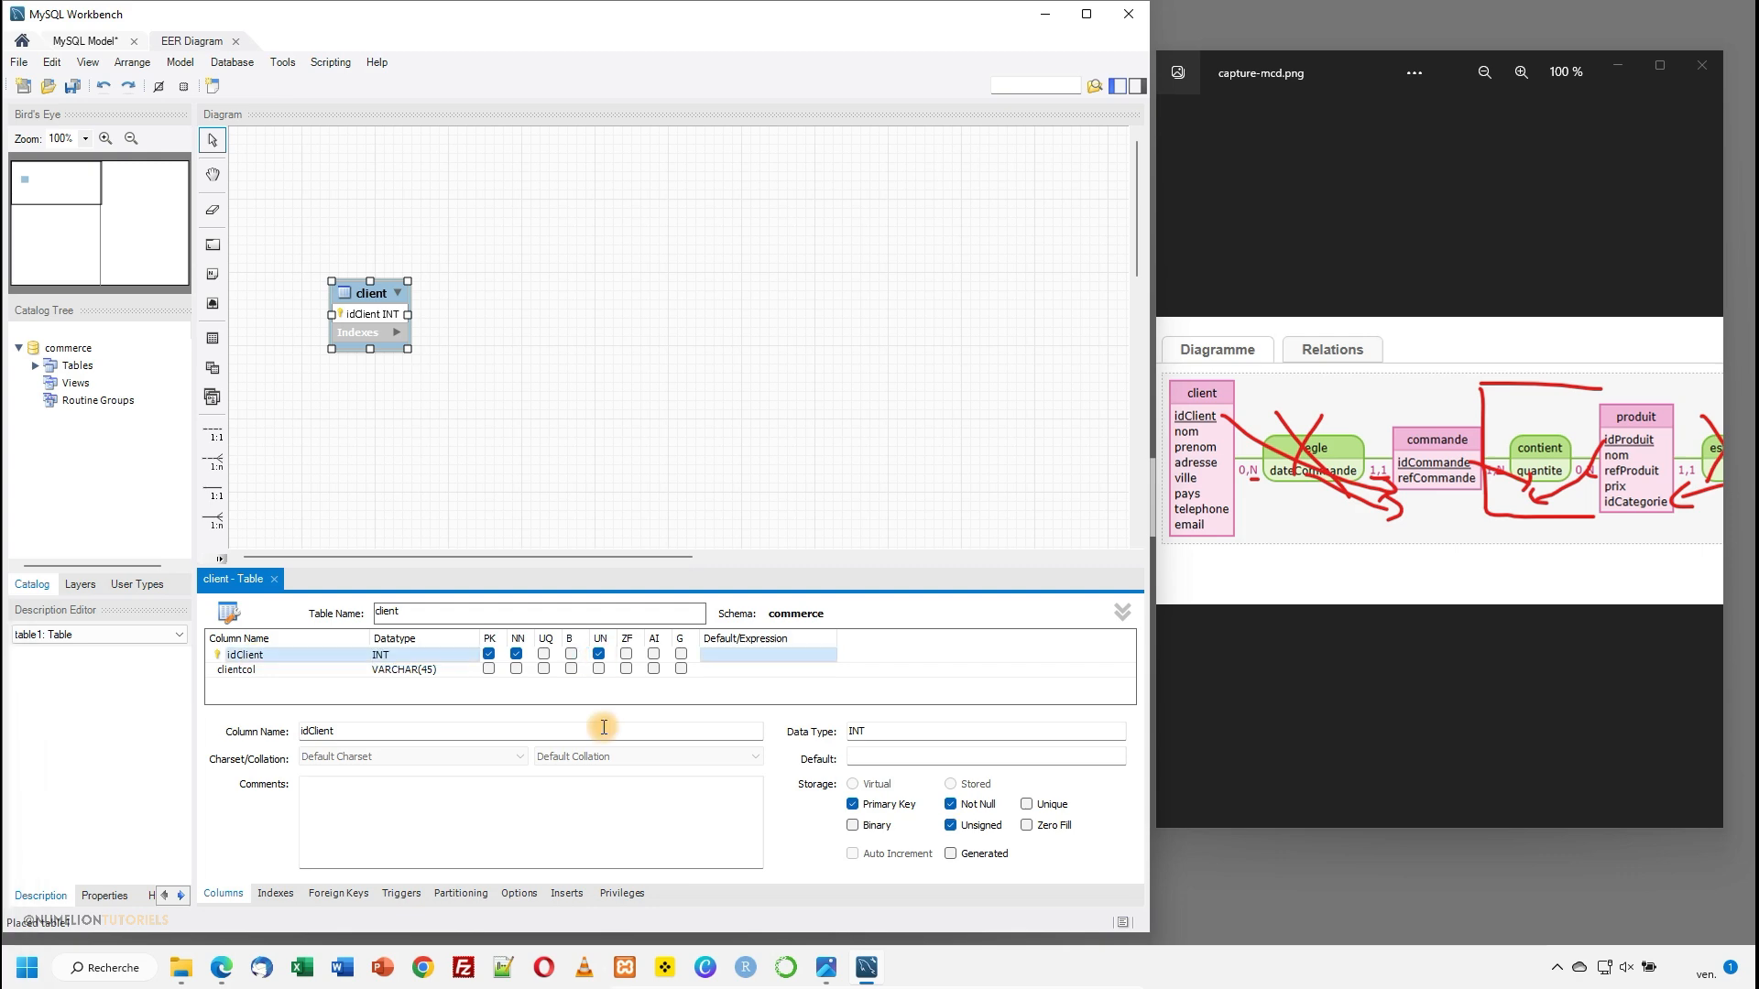
pyautogui.click(599, 655)
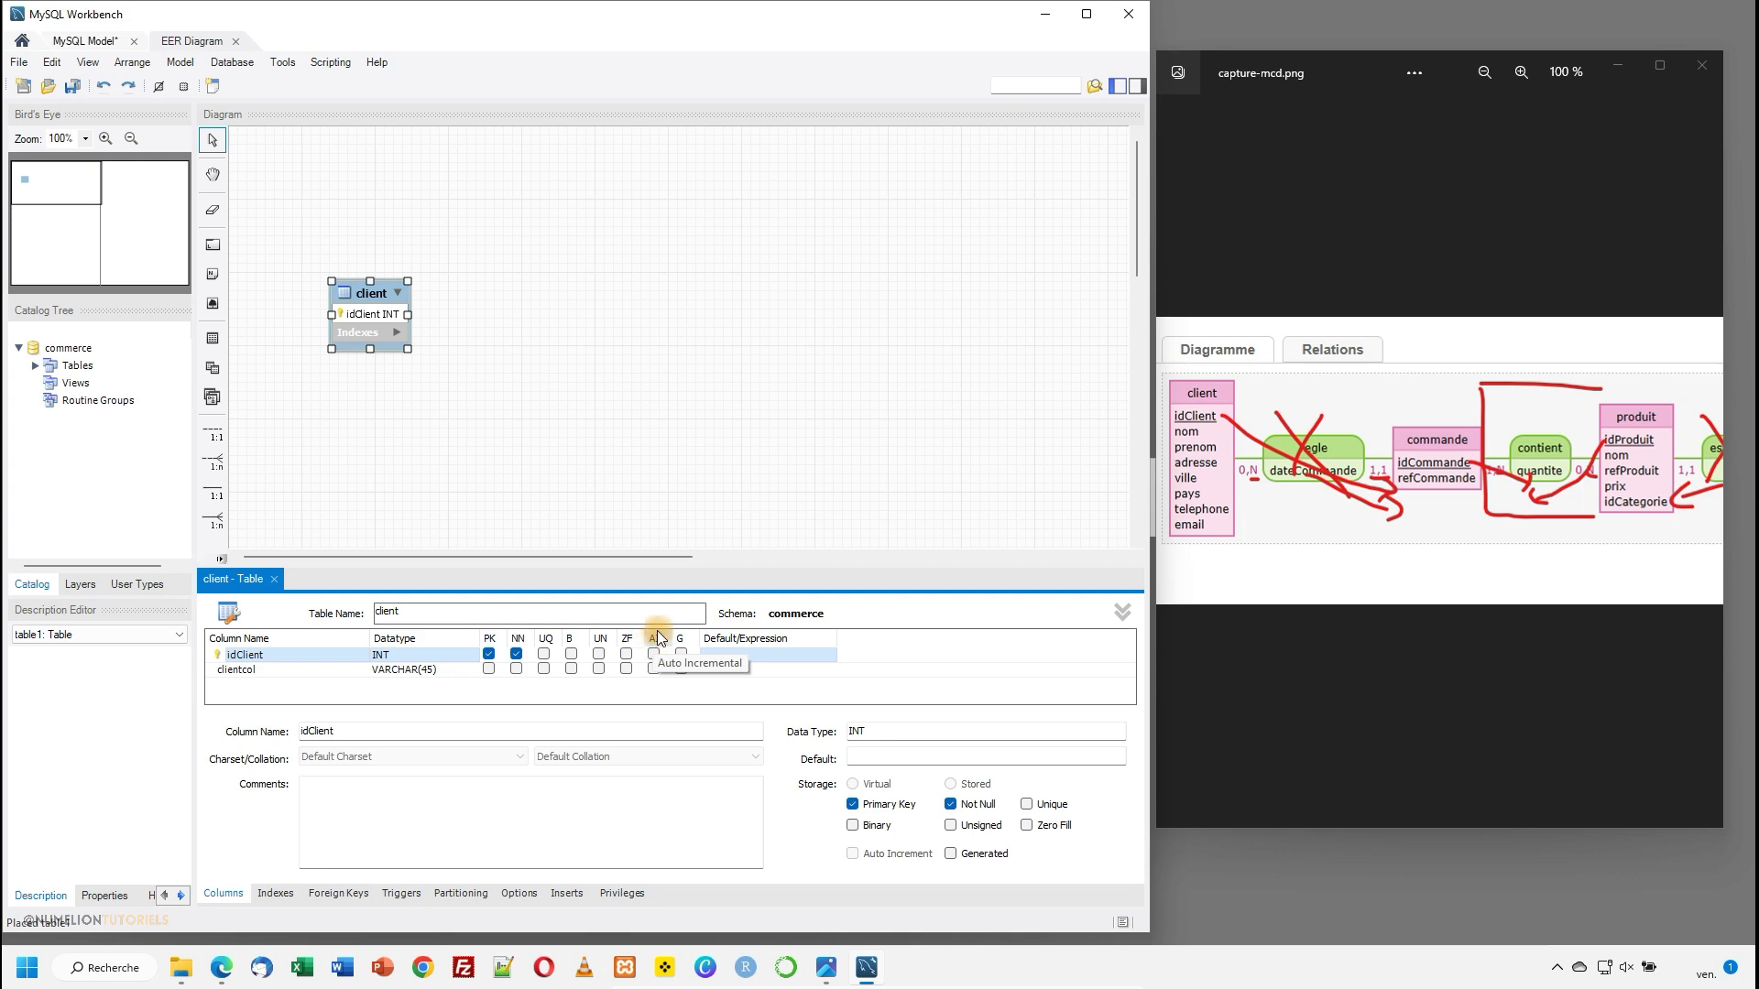
pyautogui.click(654, 653)
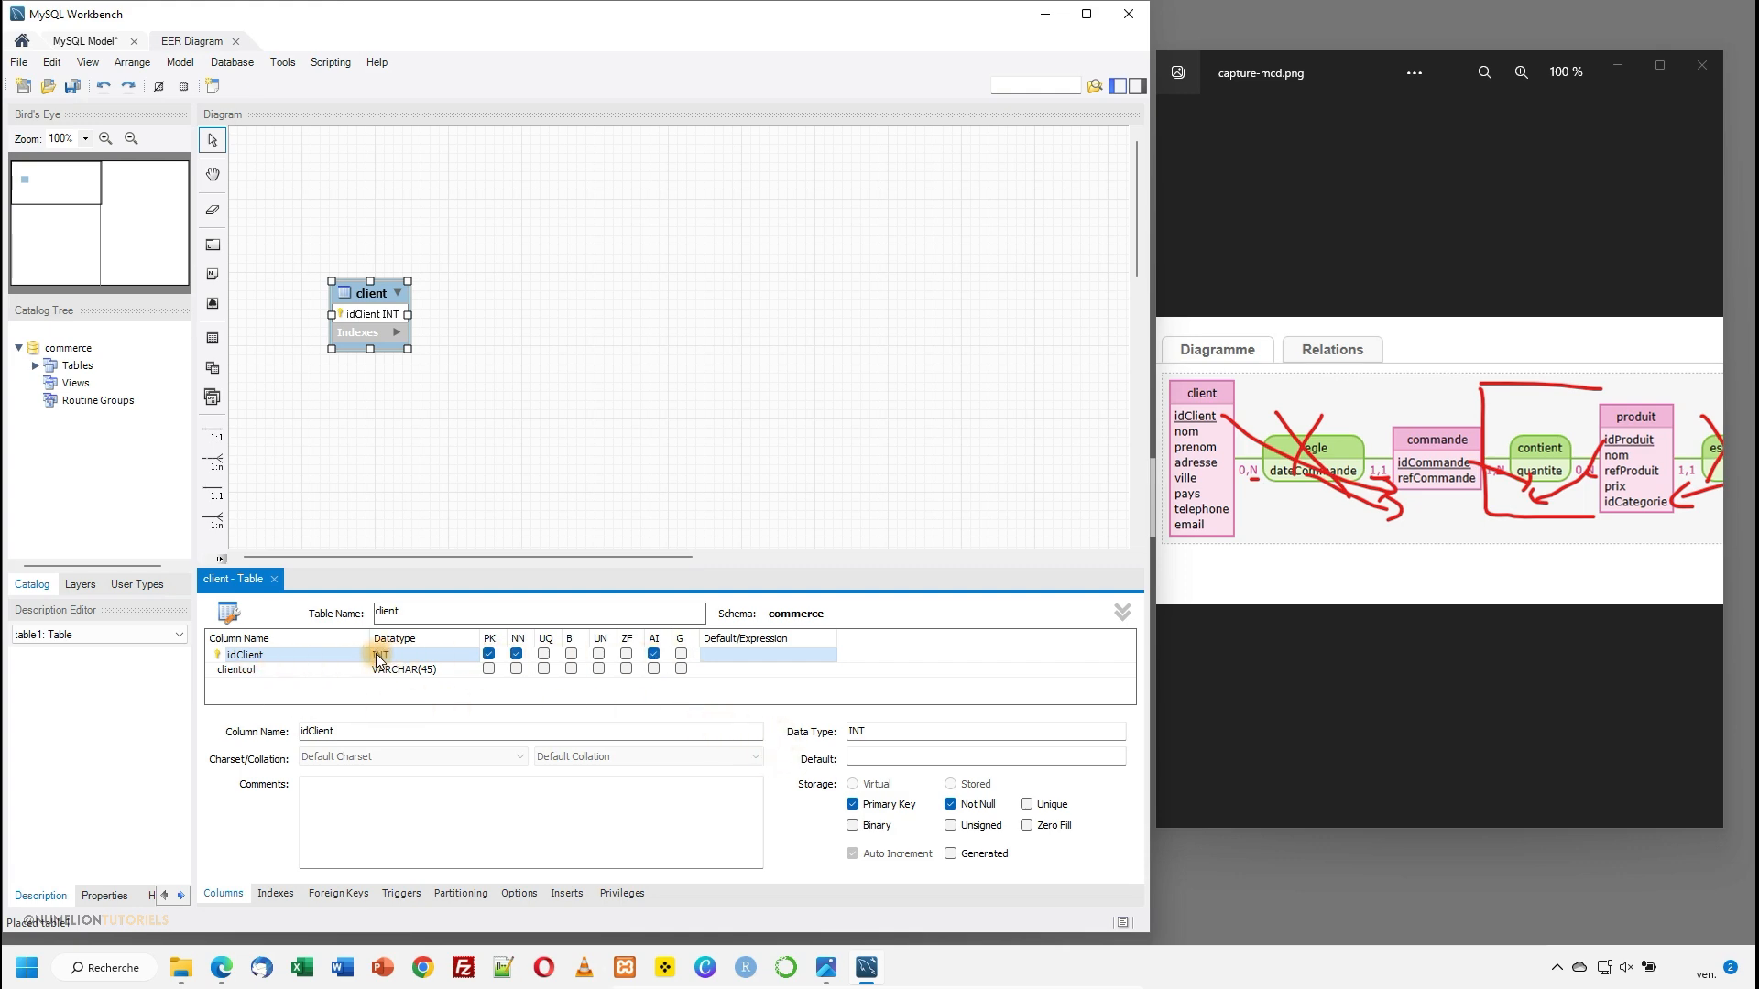
# - Add a nom column to the client table as VARCHAR(50) and make it not null
pyautogui.click(254, 670)
pyautogui.write('nom')
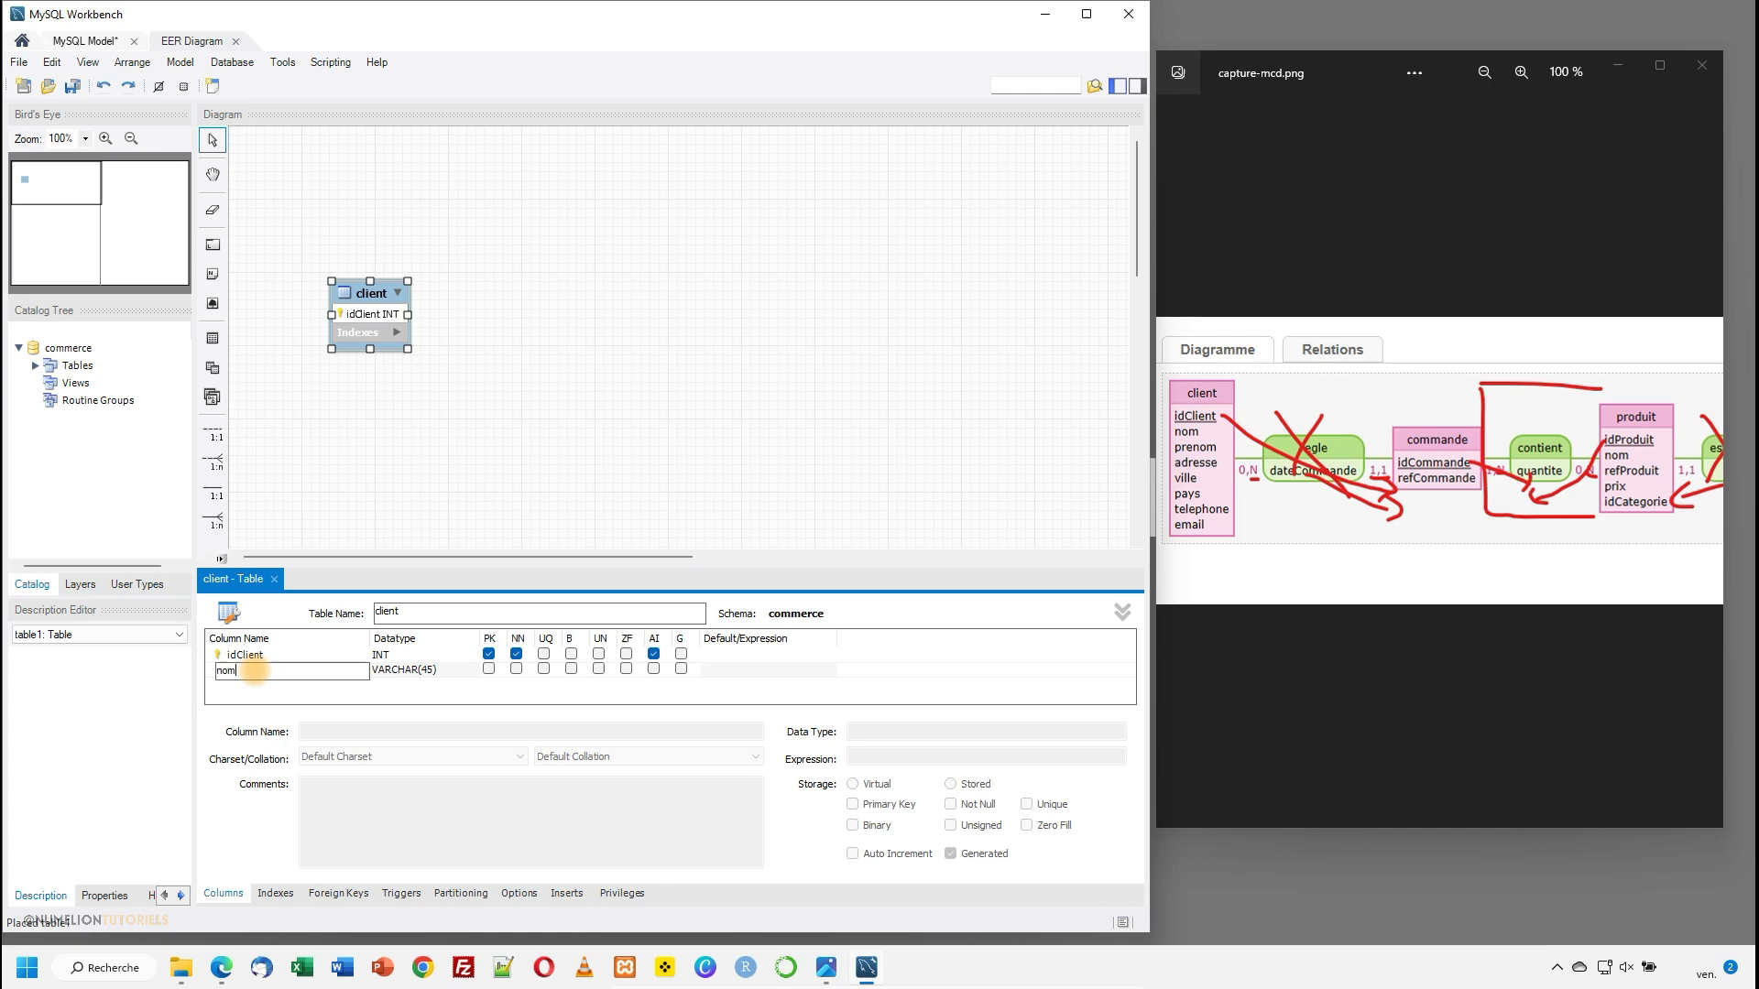
pyautogui.press('Tab')
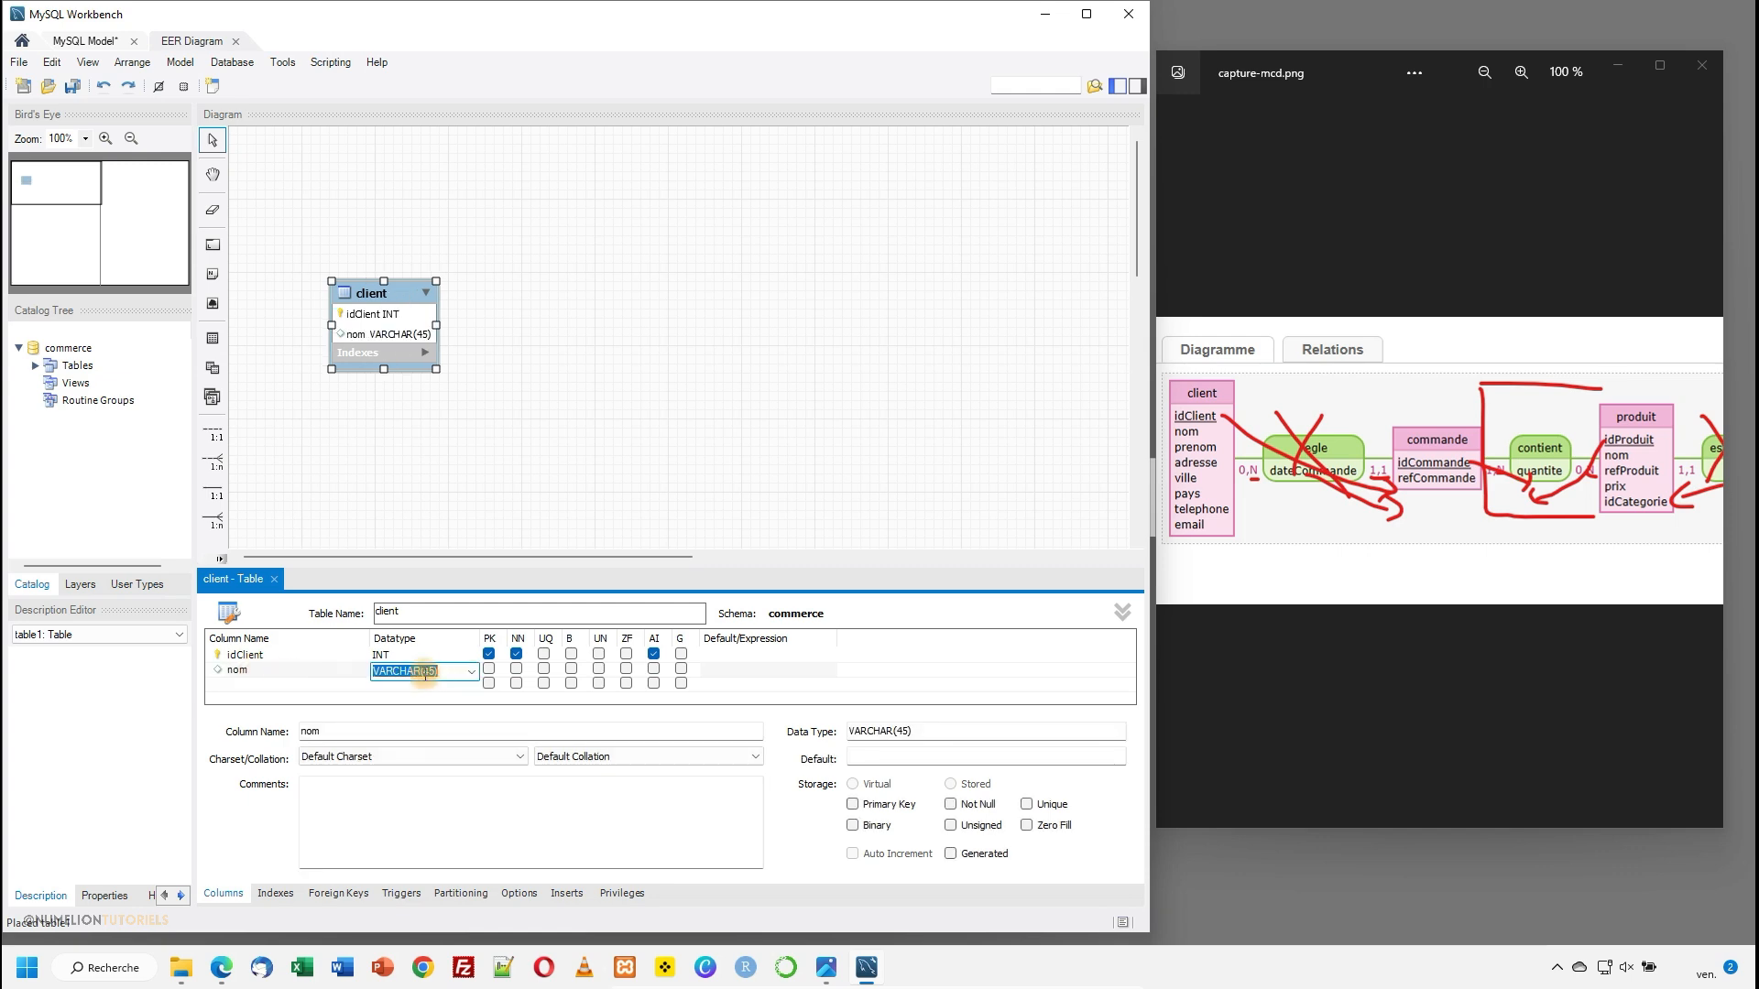
pyautogui.click(469, 674)
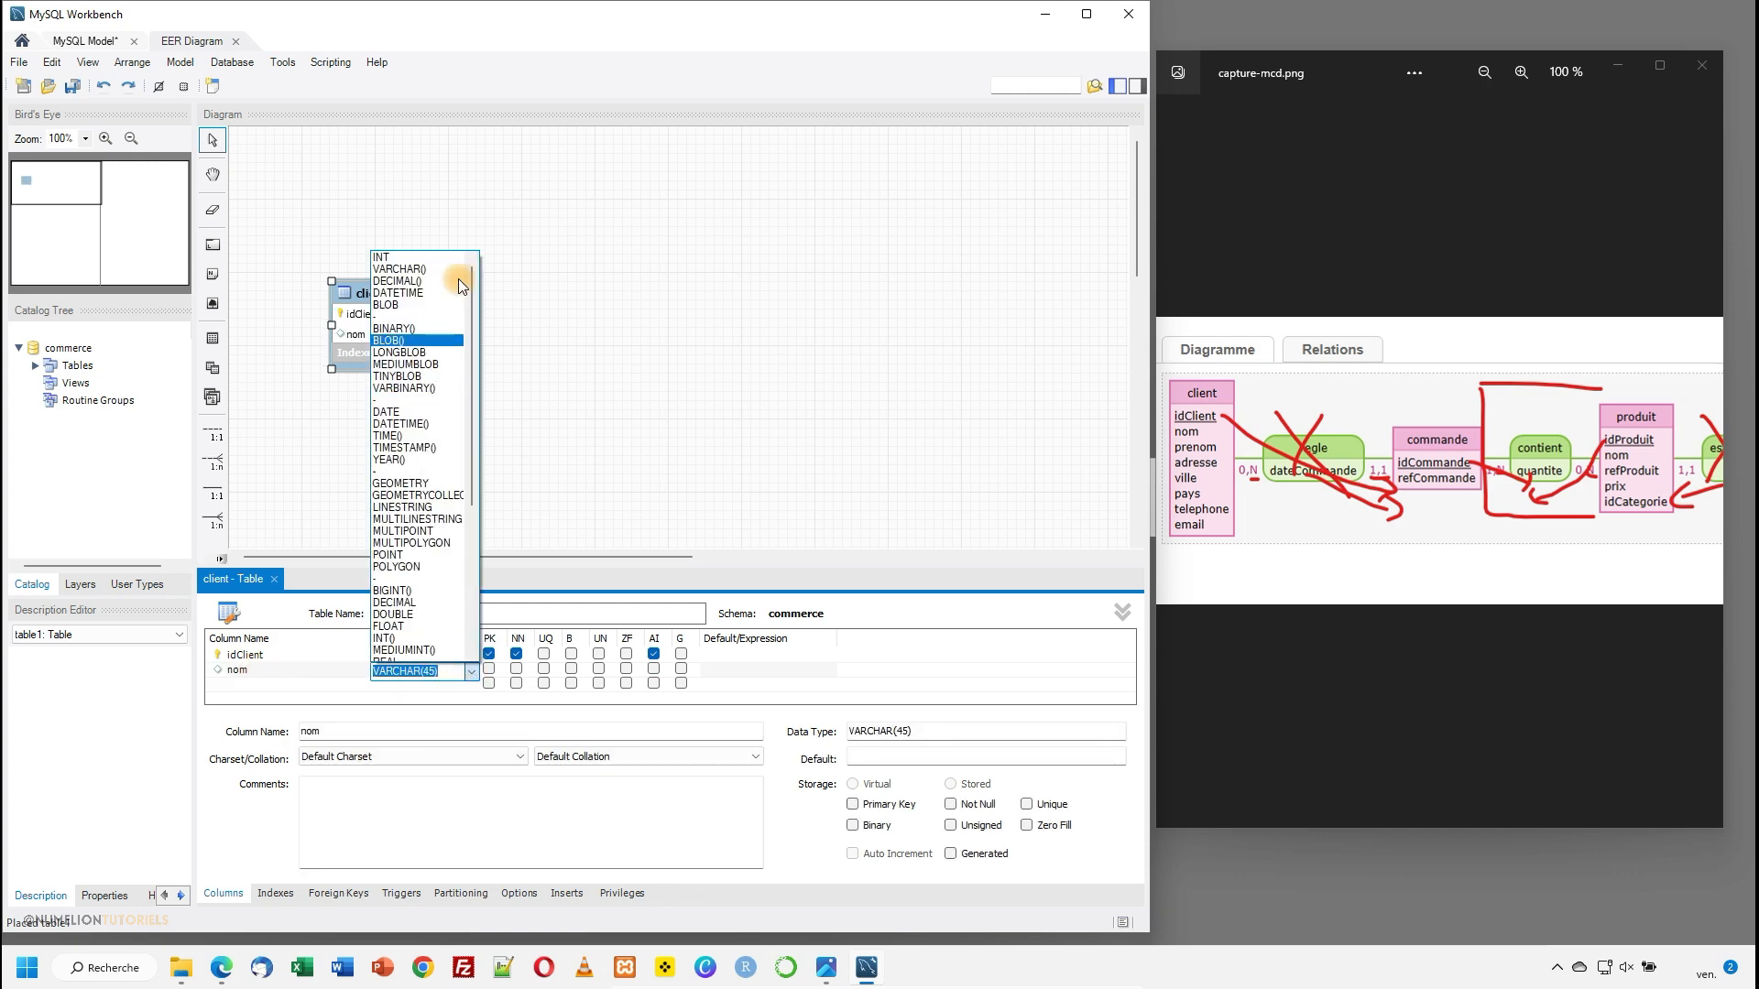
pyautogui.click(429, 670)
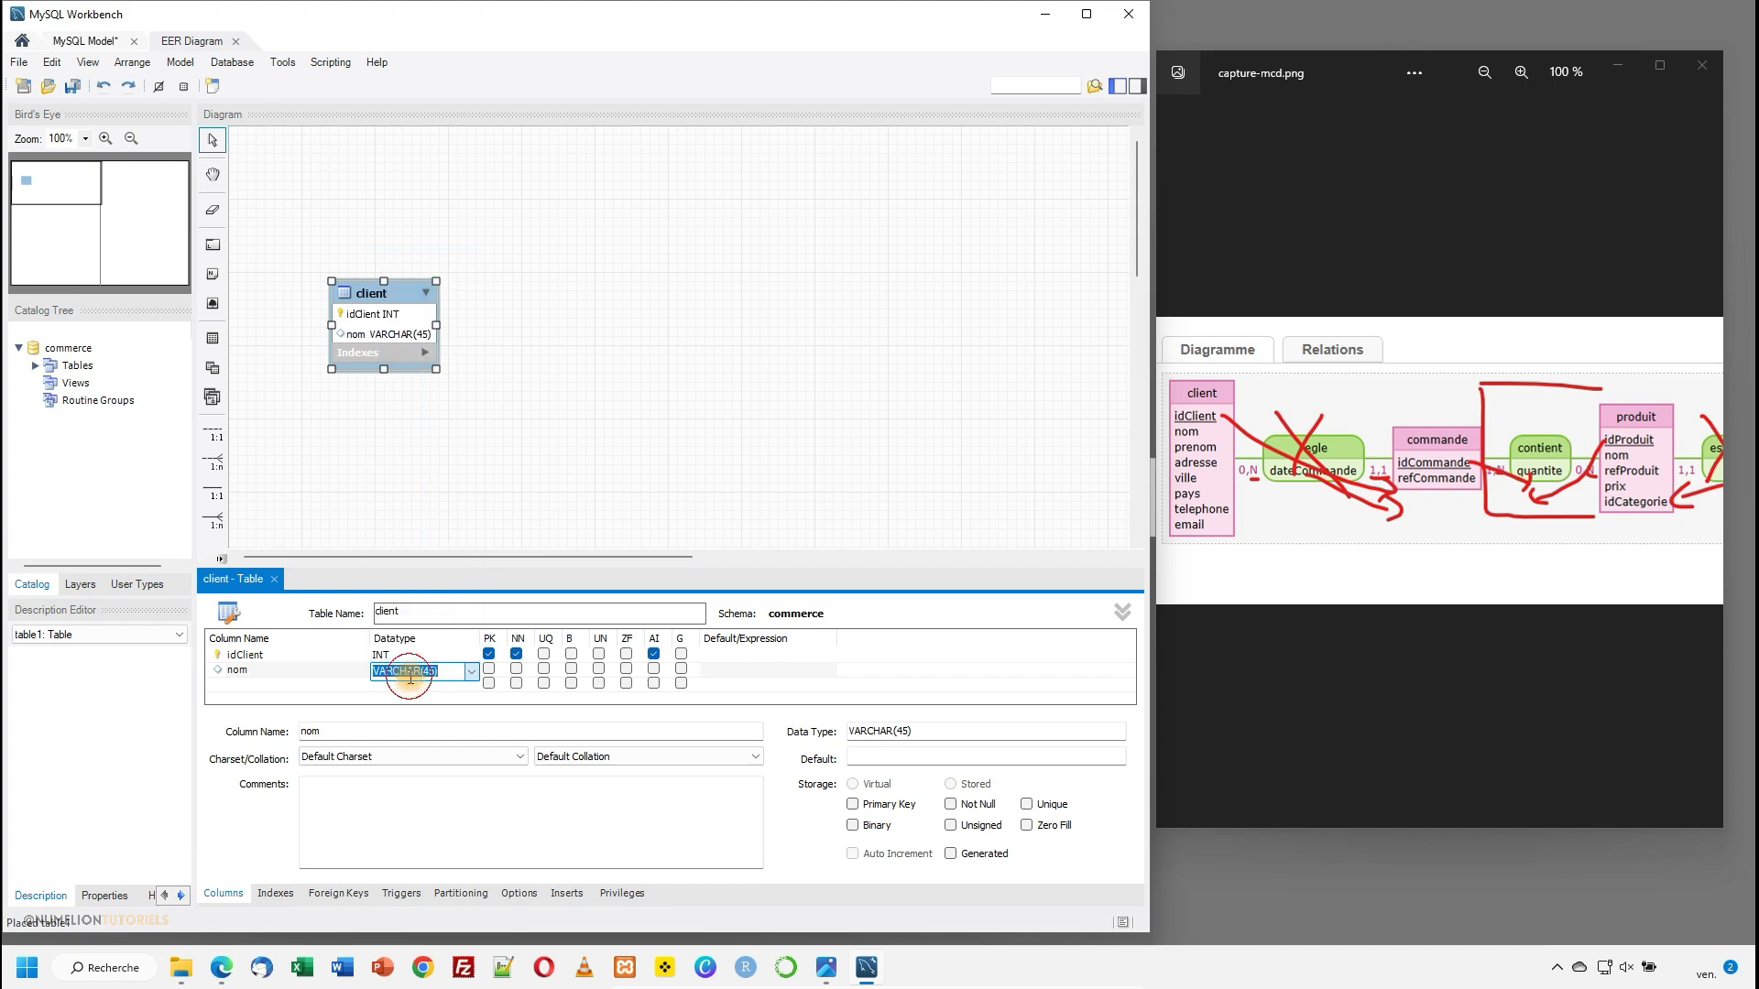
pyautogui.doubleClick(429, 671)
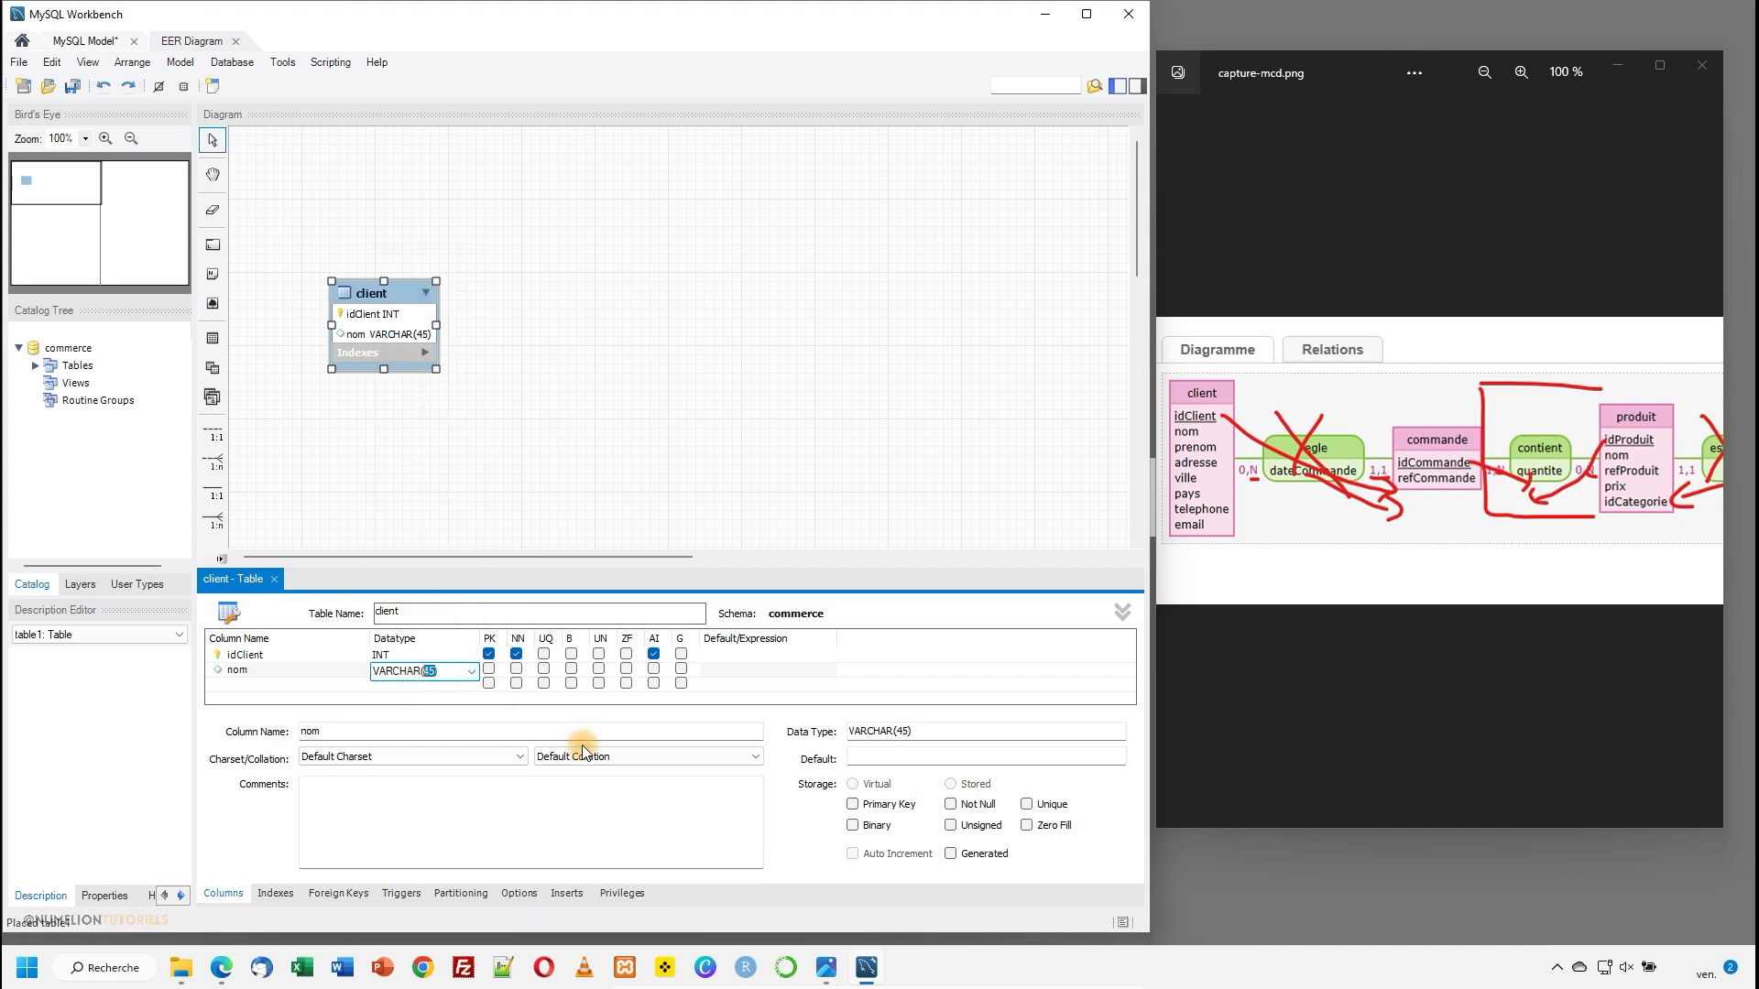
pyautogui.write('50')
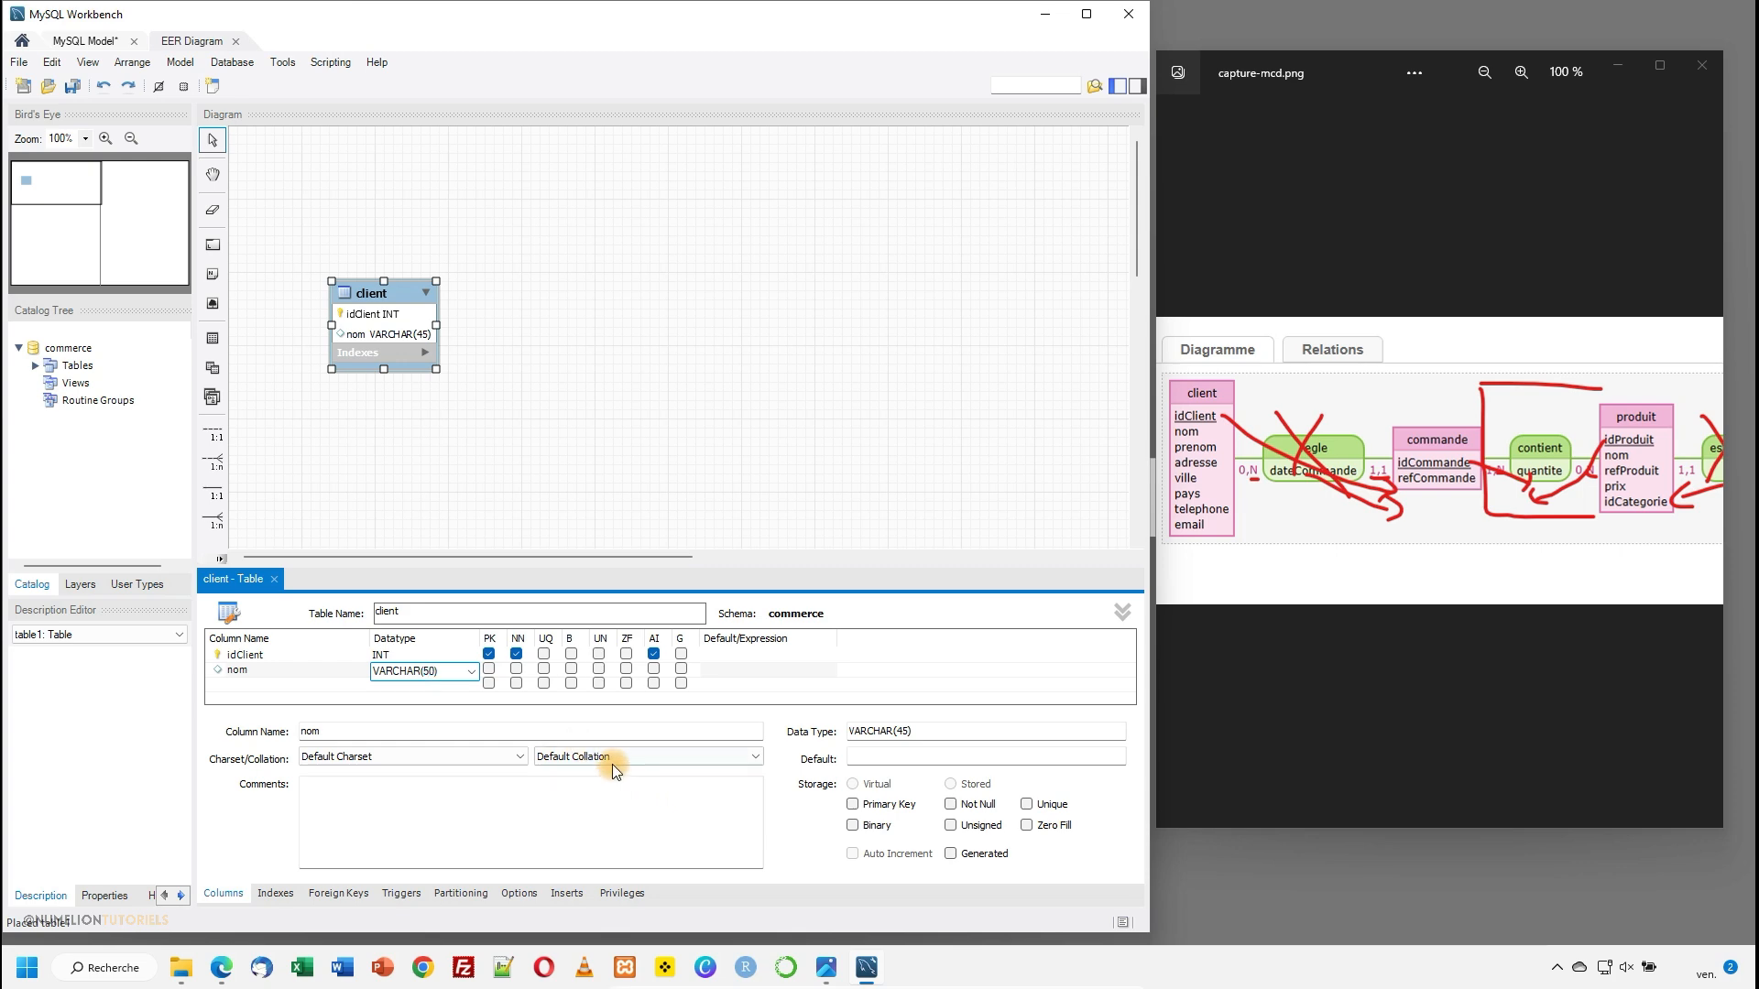
pyautogui.click(518, 656)
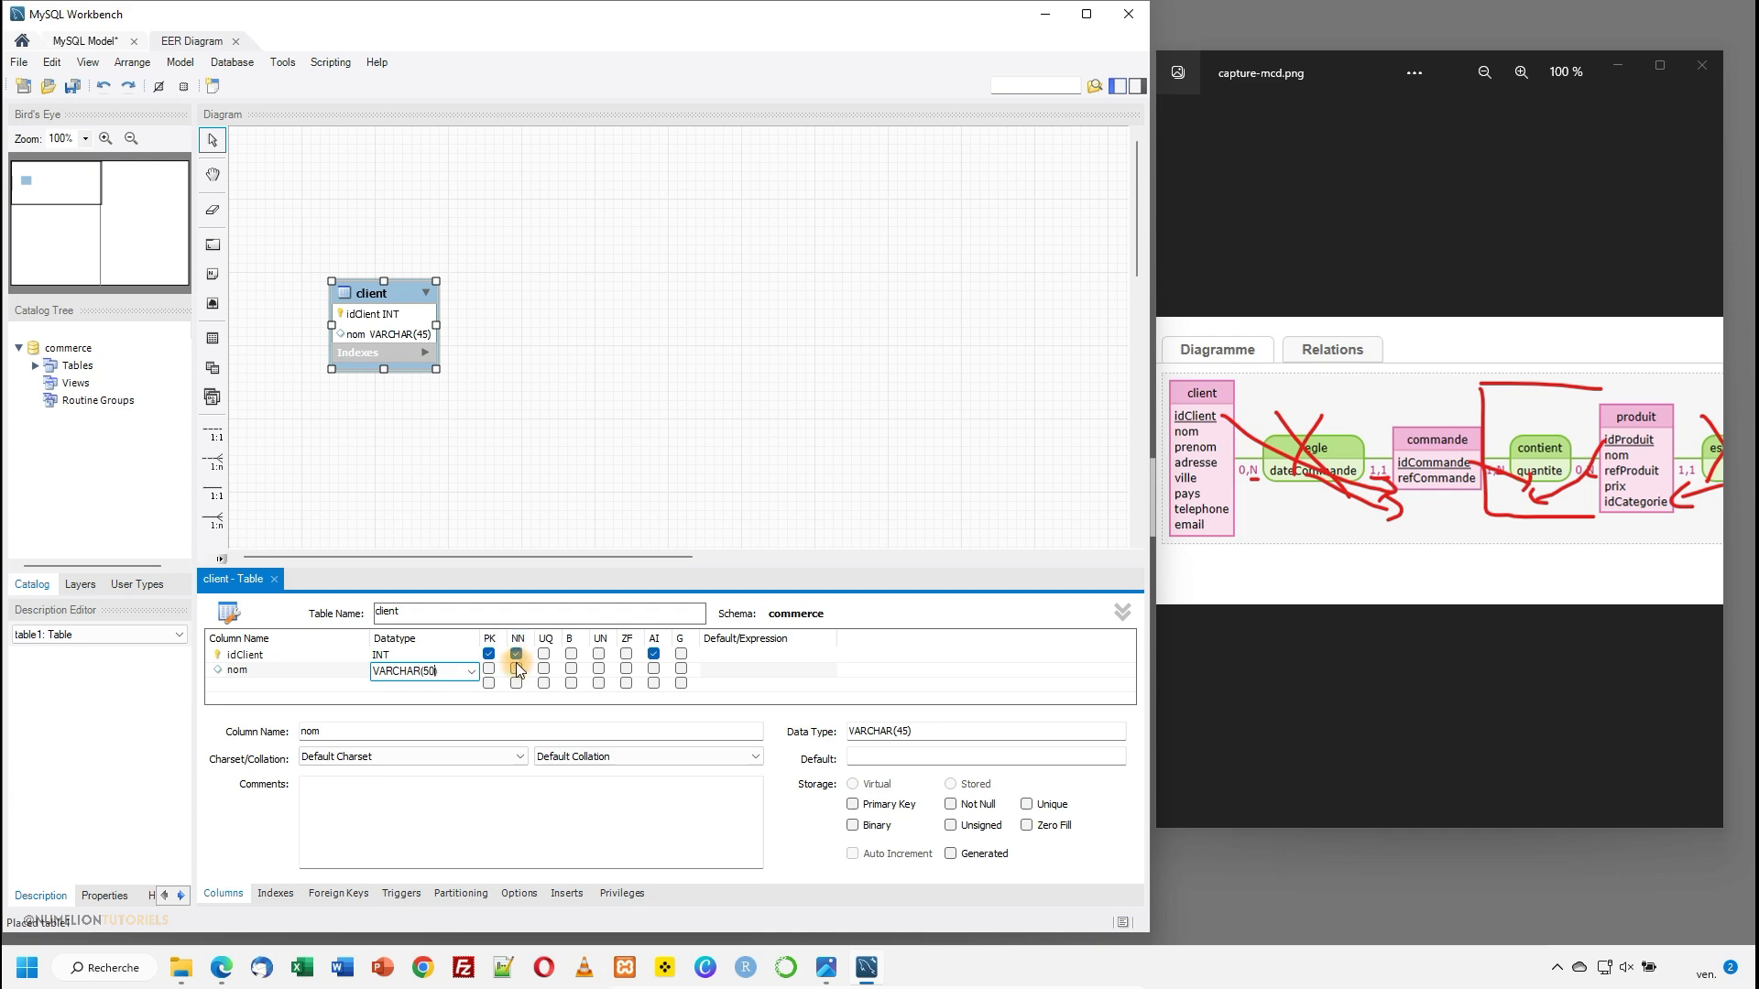
pyautogui.click(517, 671)
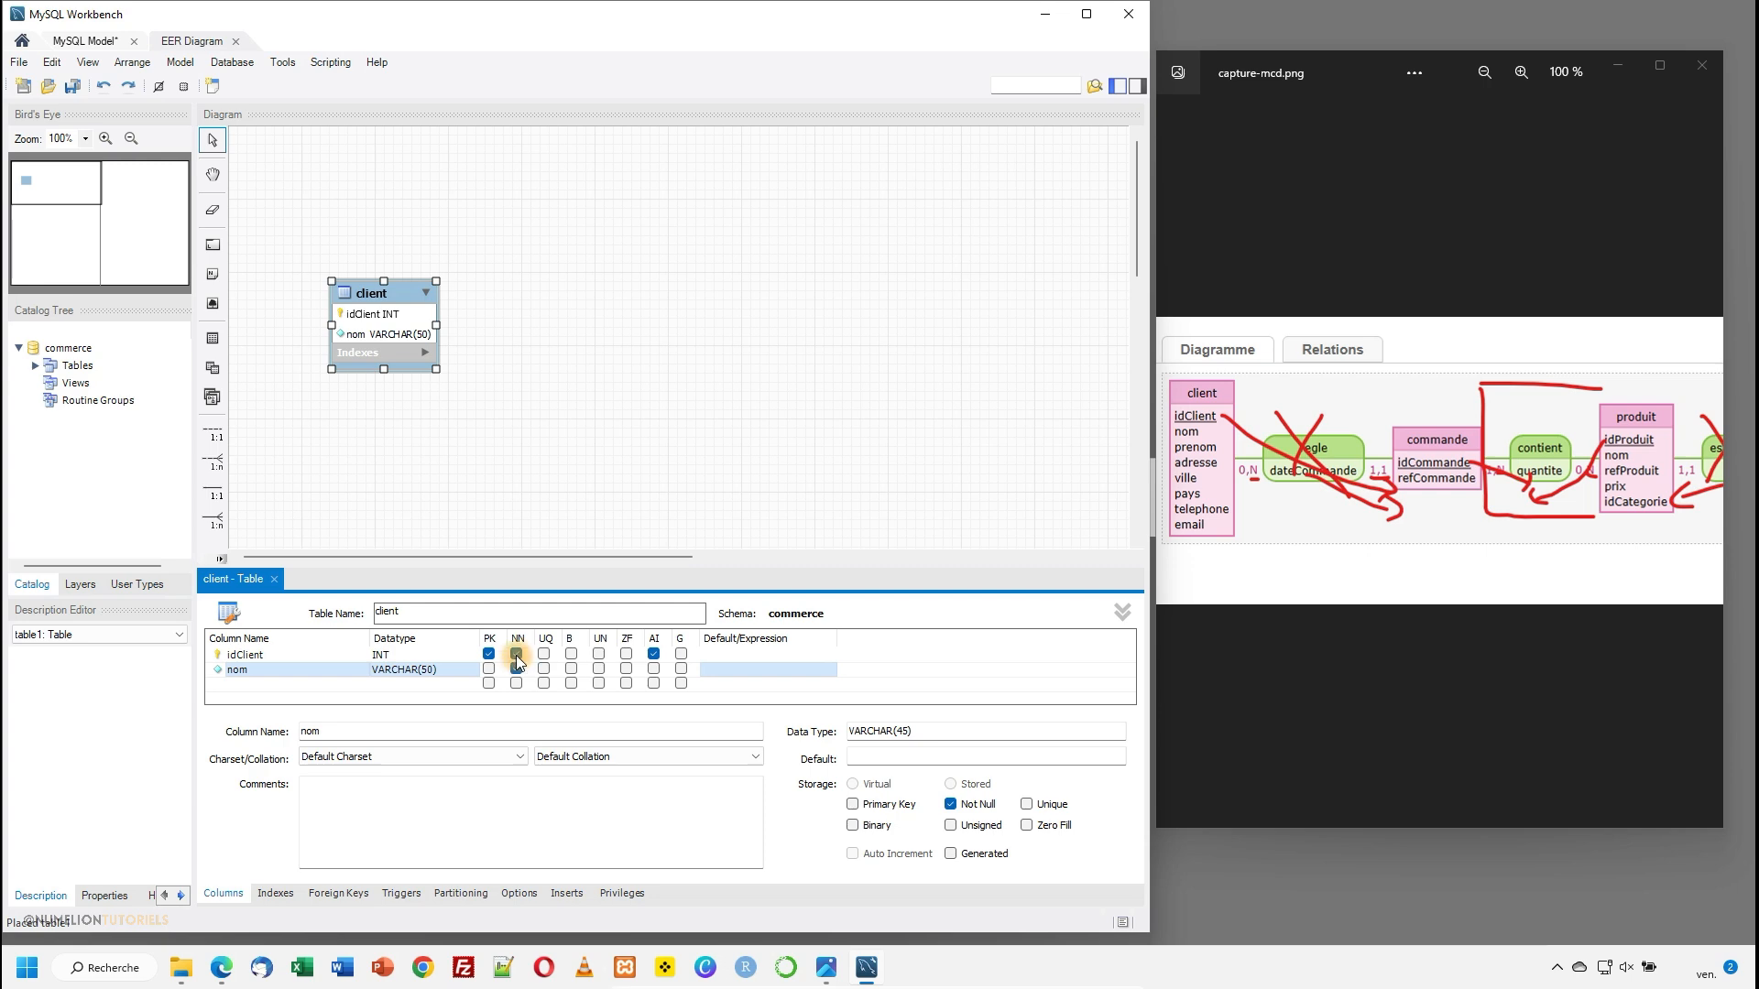
# - Add a prenom column below nom with the datatype VARCHAR(50)
pyautogui.click(266, 684)
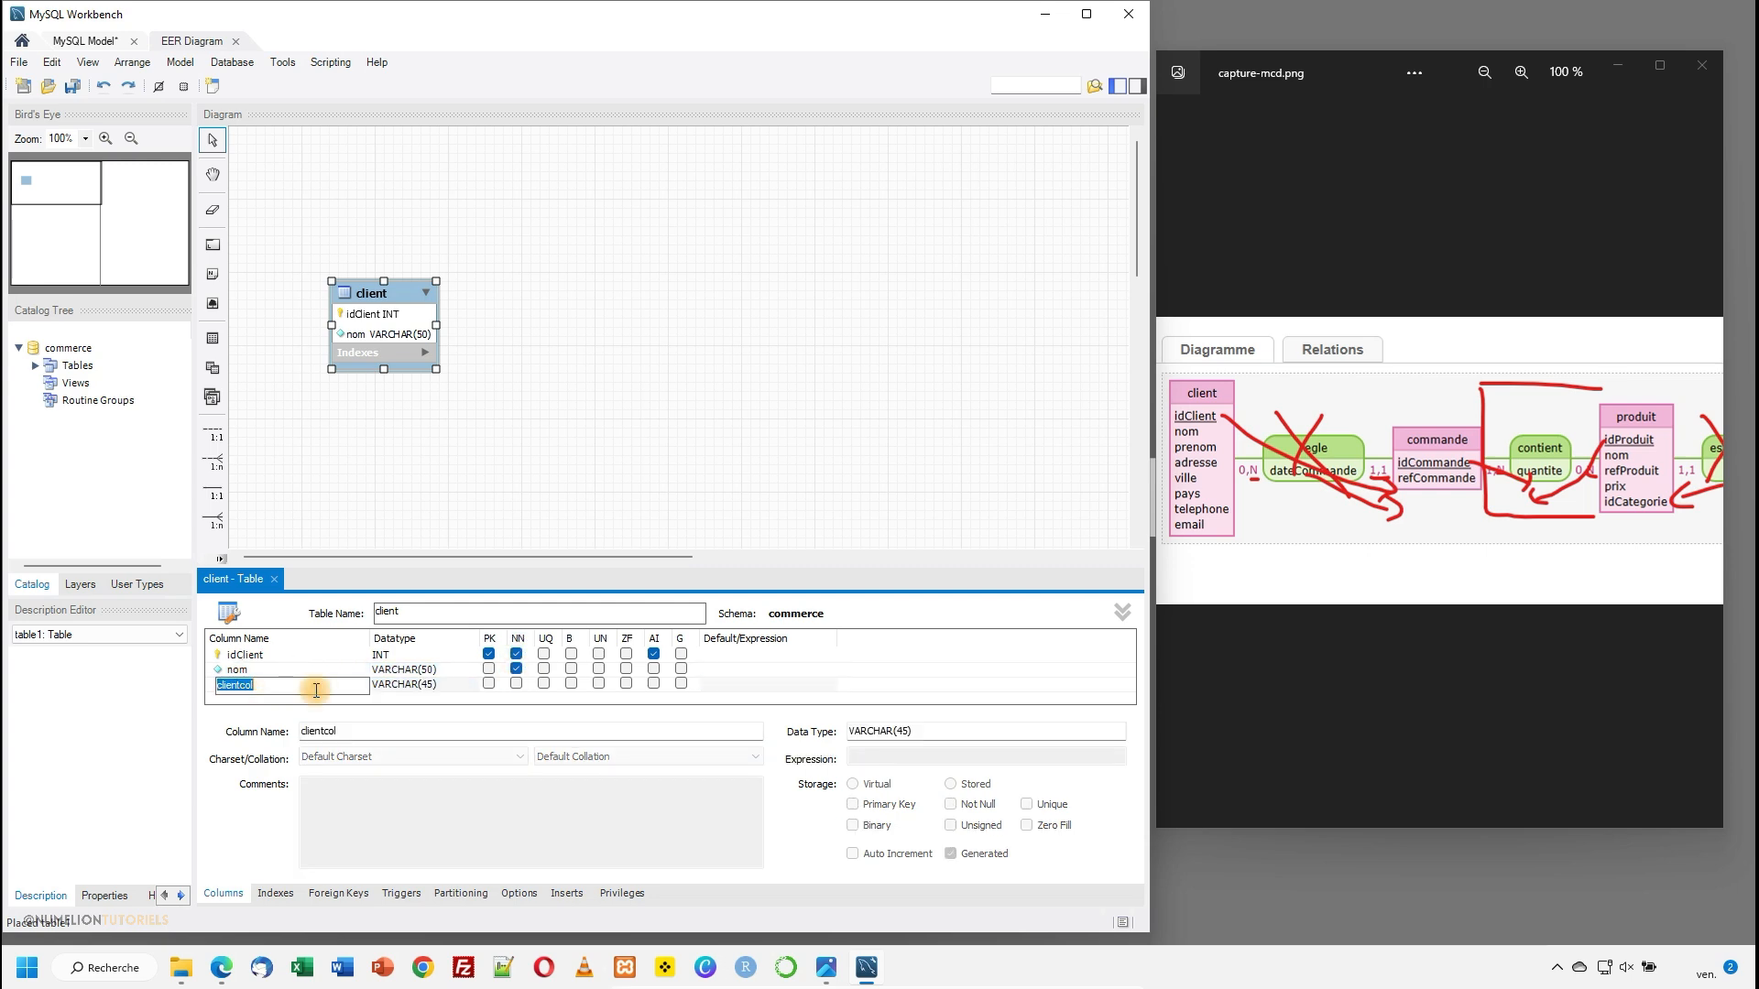
pyautogui.write('prenom')
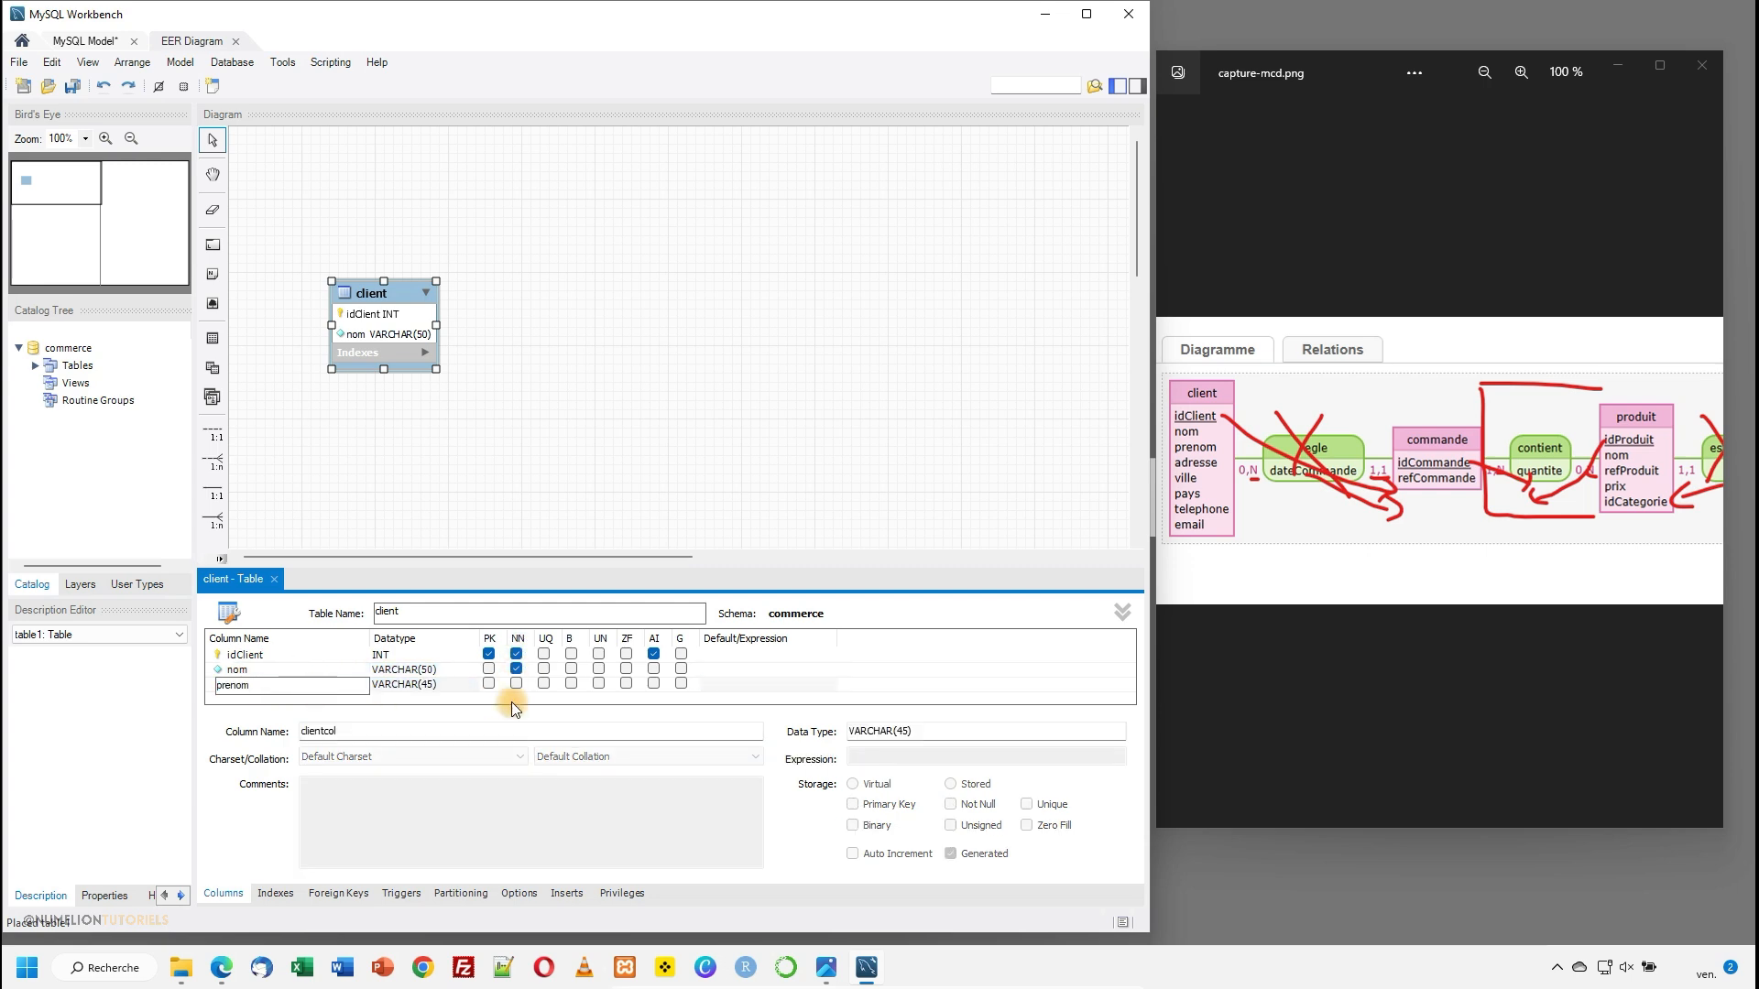
pyautogui.click(437, 685)
pyautogui.click(432, 685)
pyautogui.click(430, 684)
pyautogui.doubleClick(429, 685)
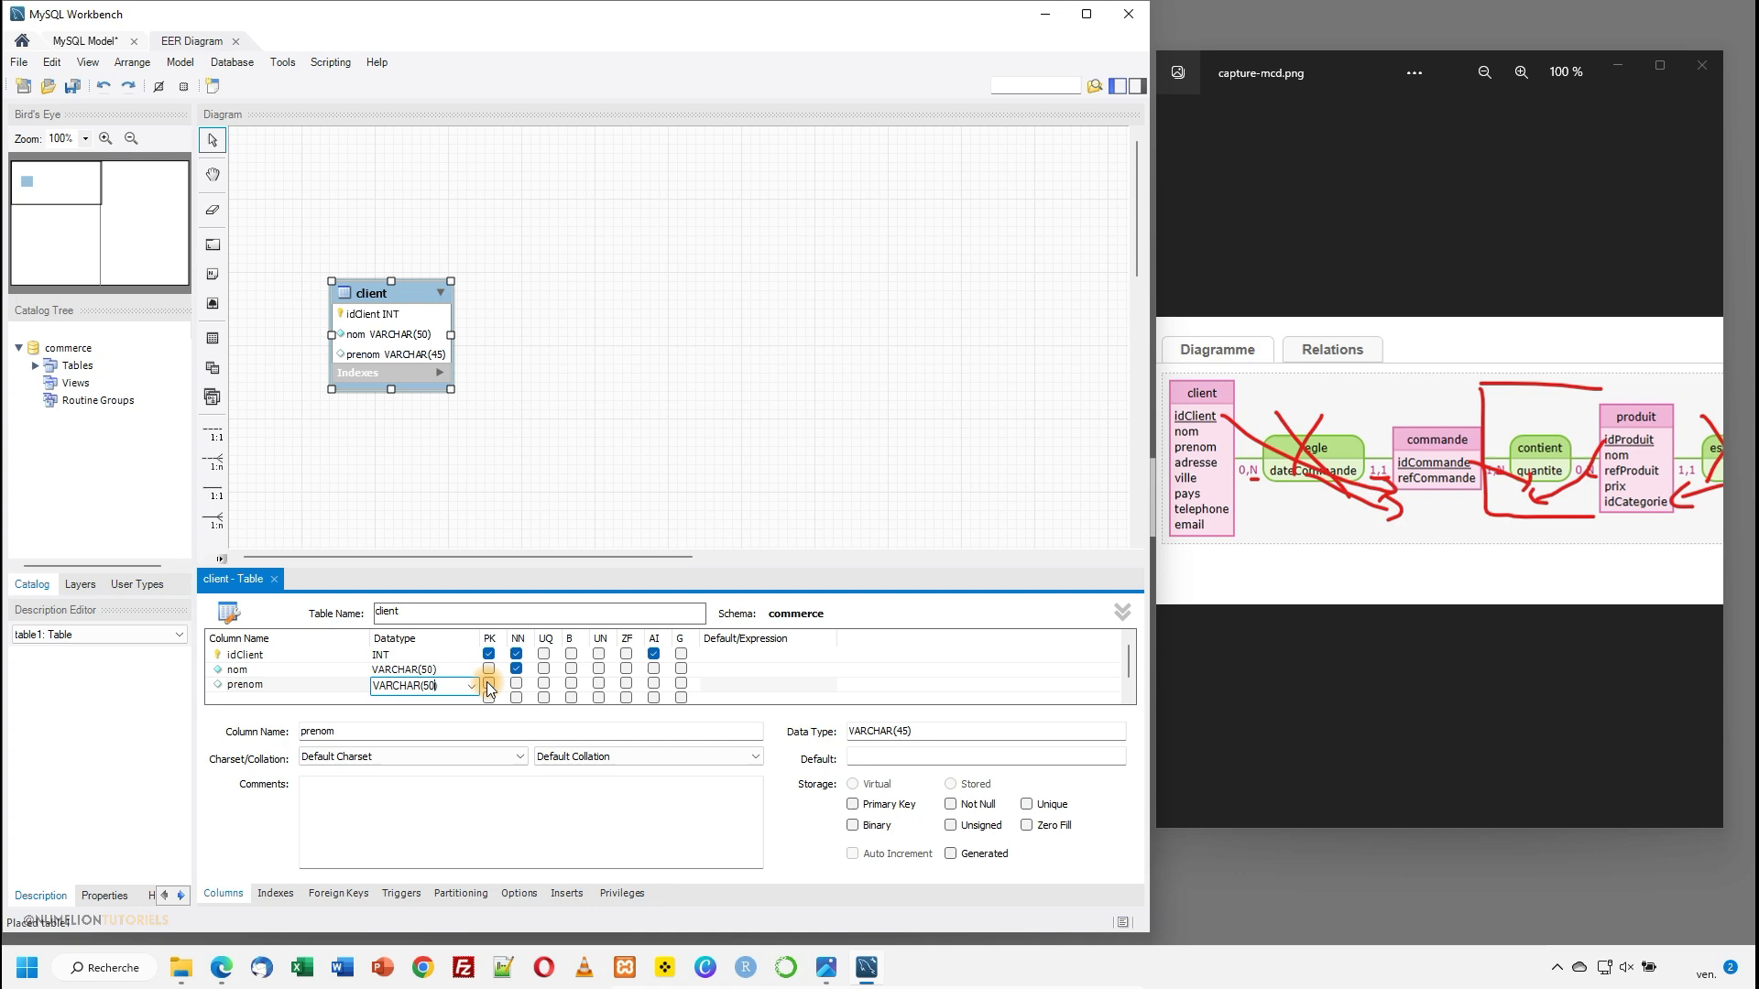
pyautogui.write(')')
pyautogui.click(421, 698)
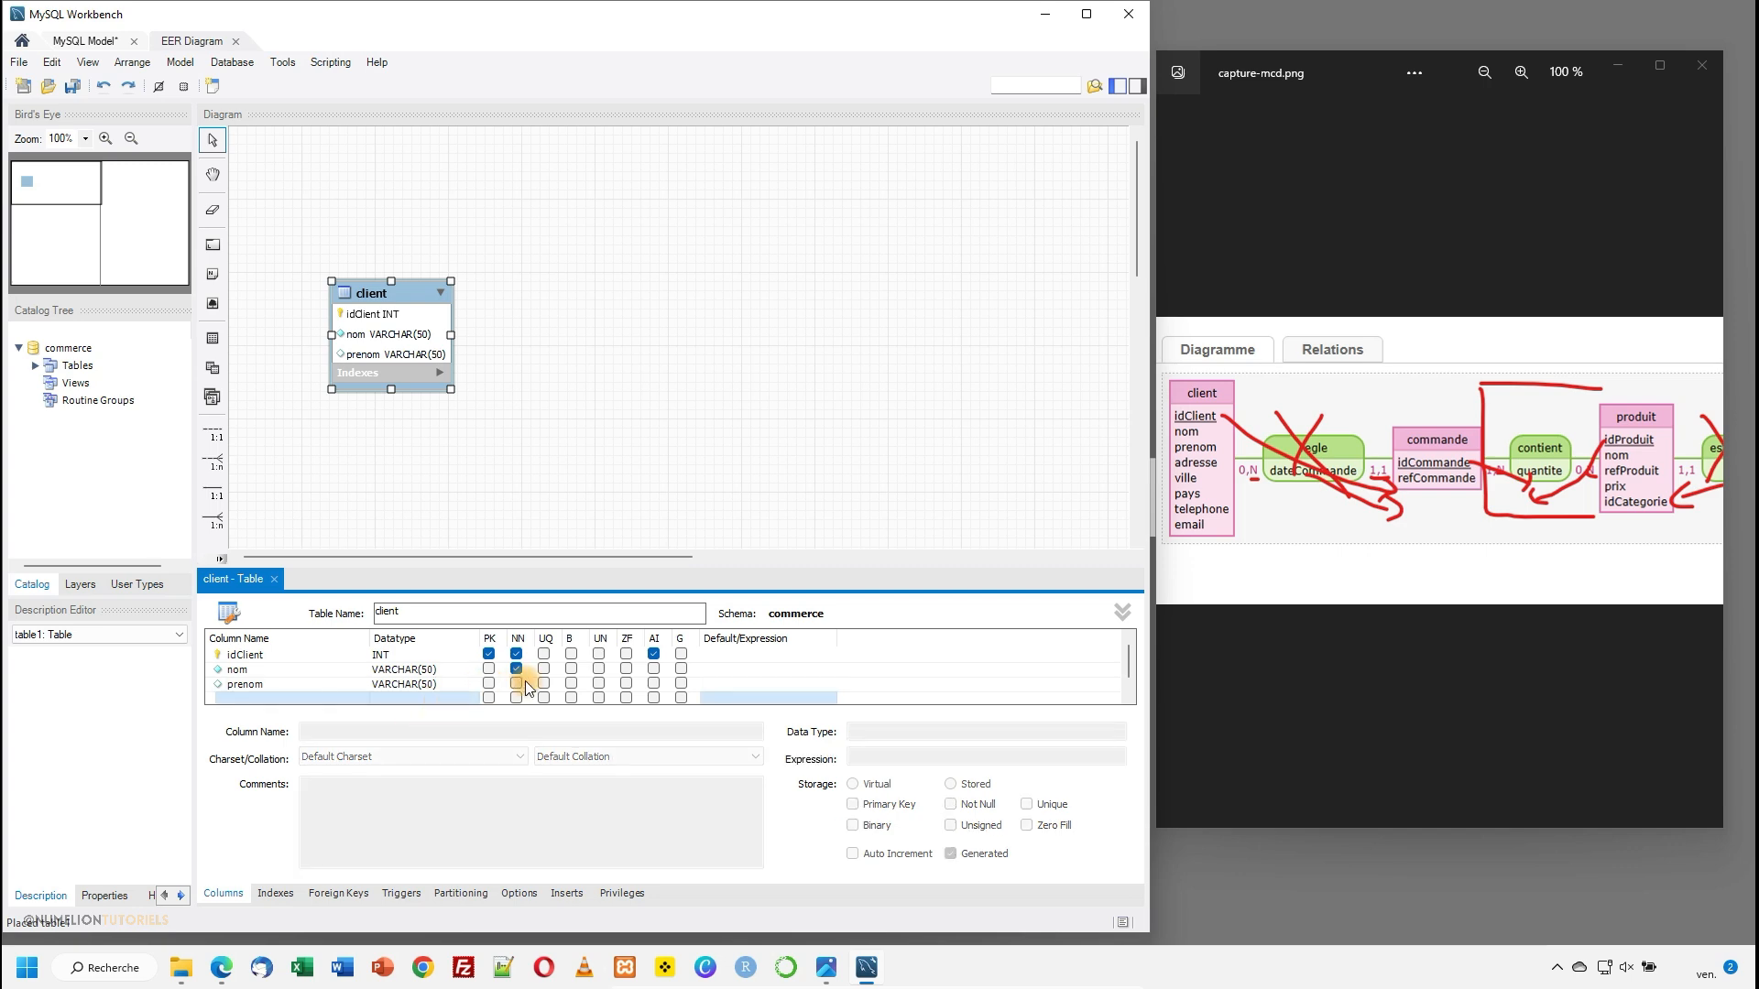
# - Add an adresse column below prenom with the datatype VARCHAR(100)
pyautogui.doubleClick(235, 698)
pyautogui.write('adress')
pyautogui.press('Tab')
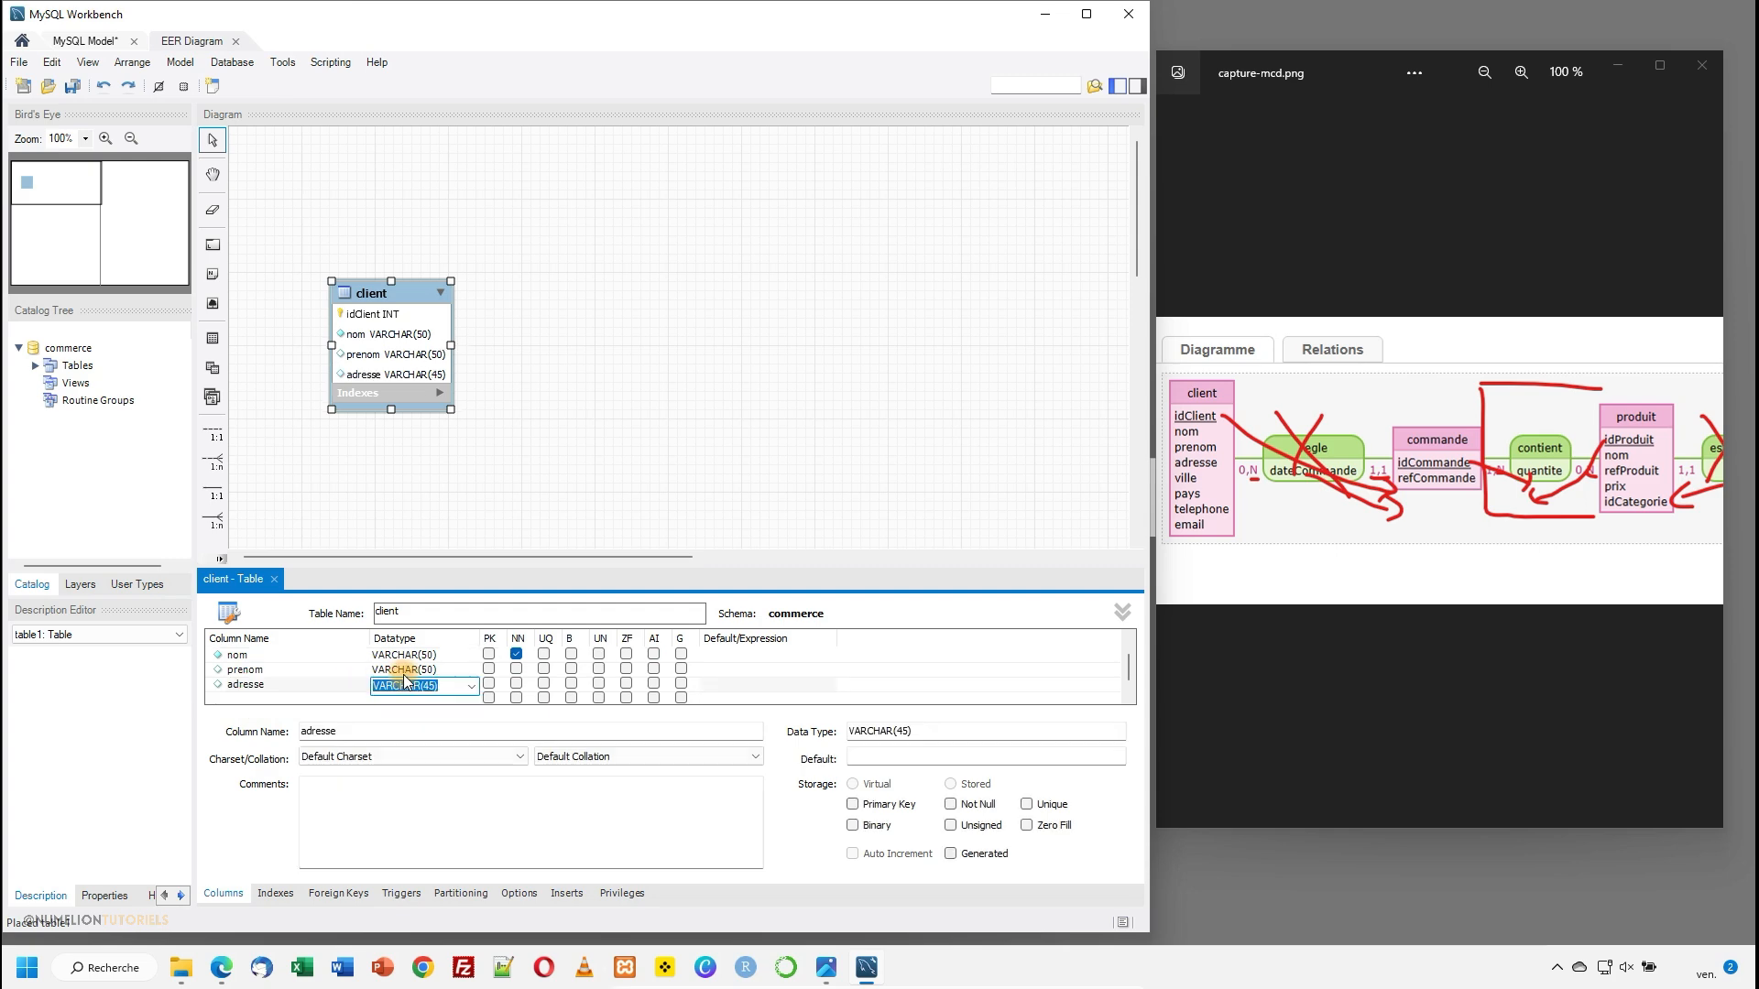
pyautogui.click(436, 685)
pyautogui.doubleClick(436, 689)
pyautogui.write('(100')
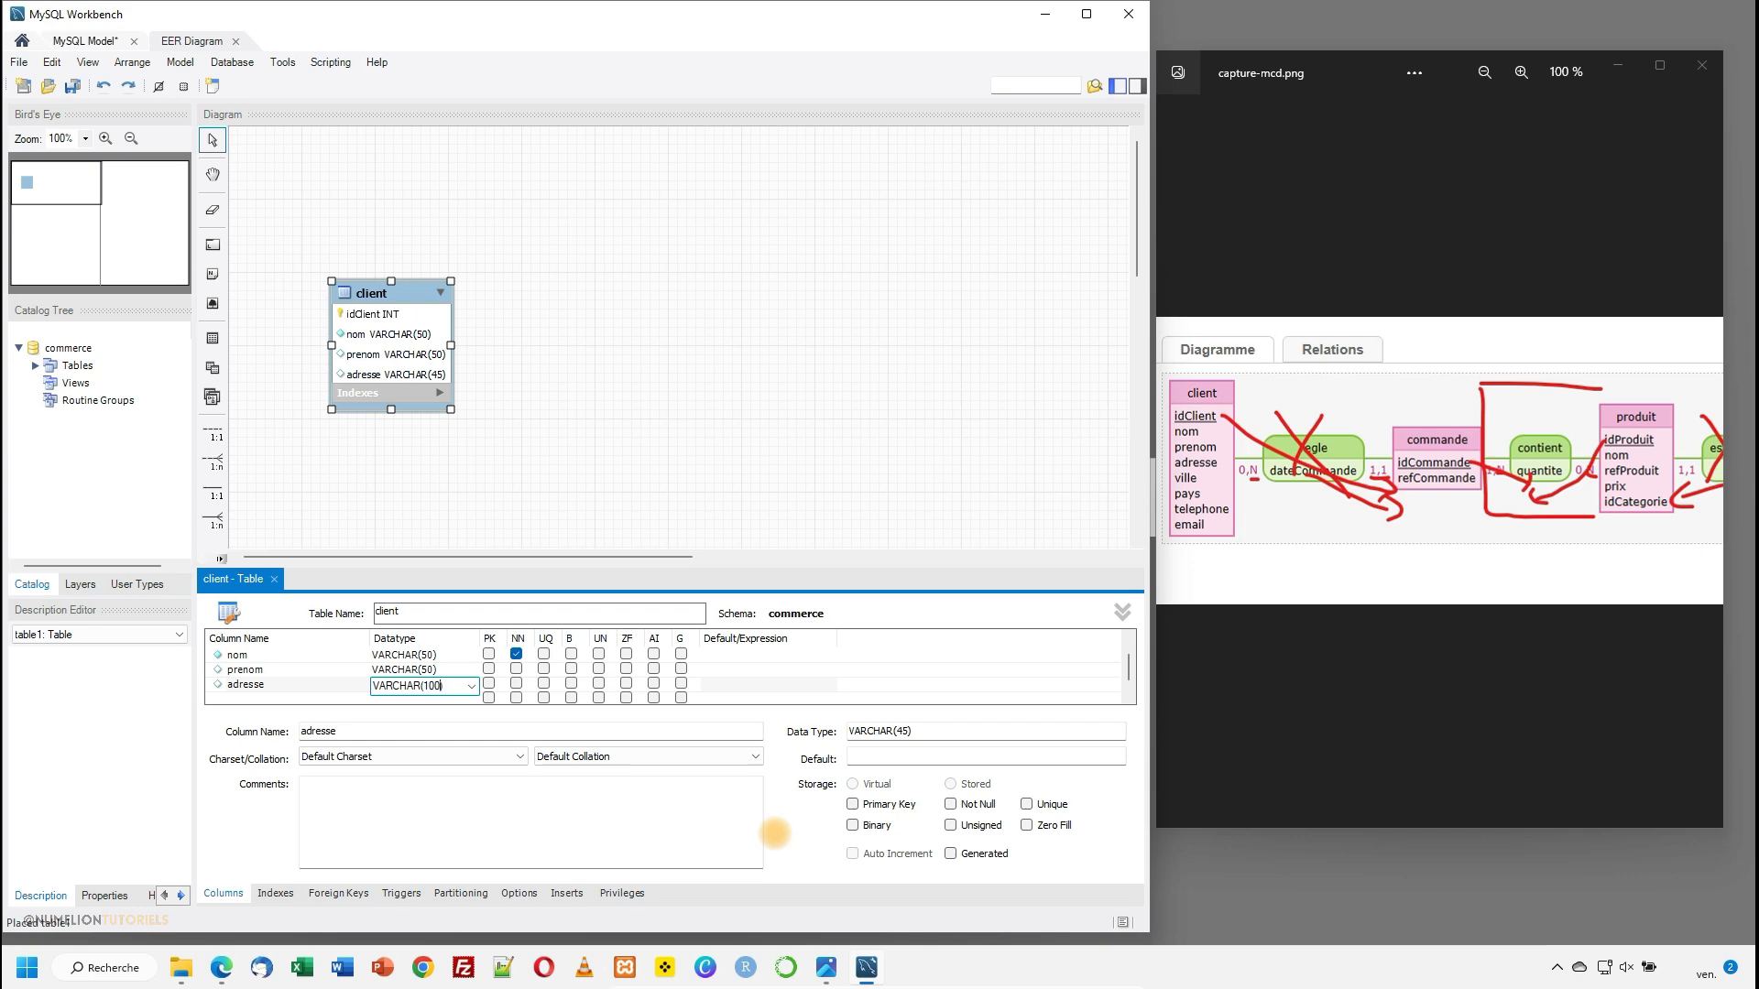
# - Add a codePostal column below adresse with the datatype VARCHAR(50)
pyautogui.click(252, 698)
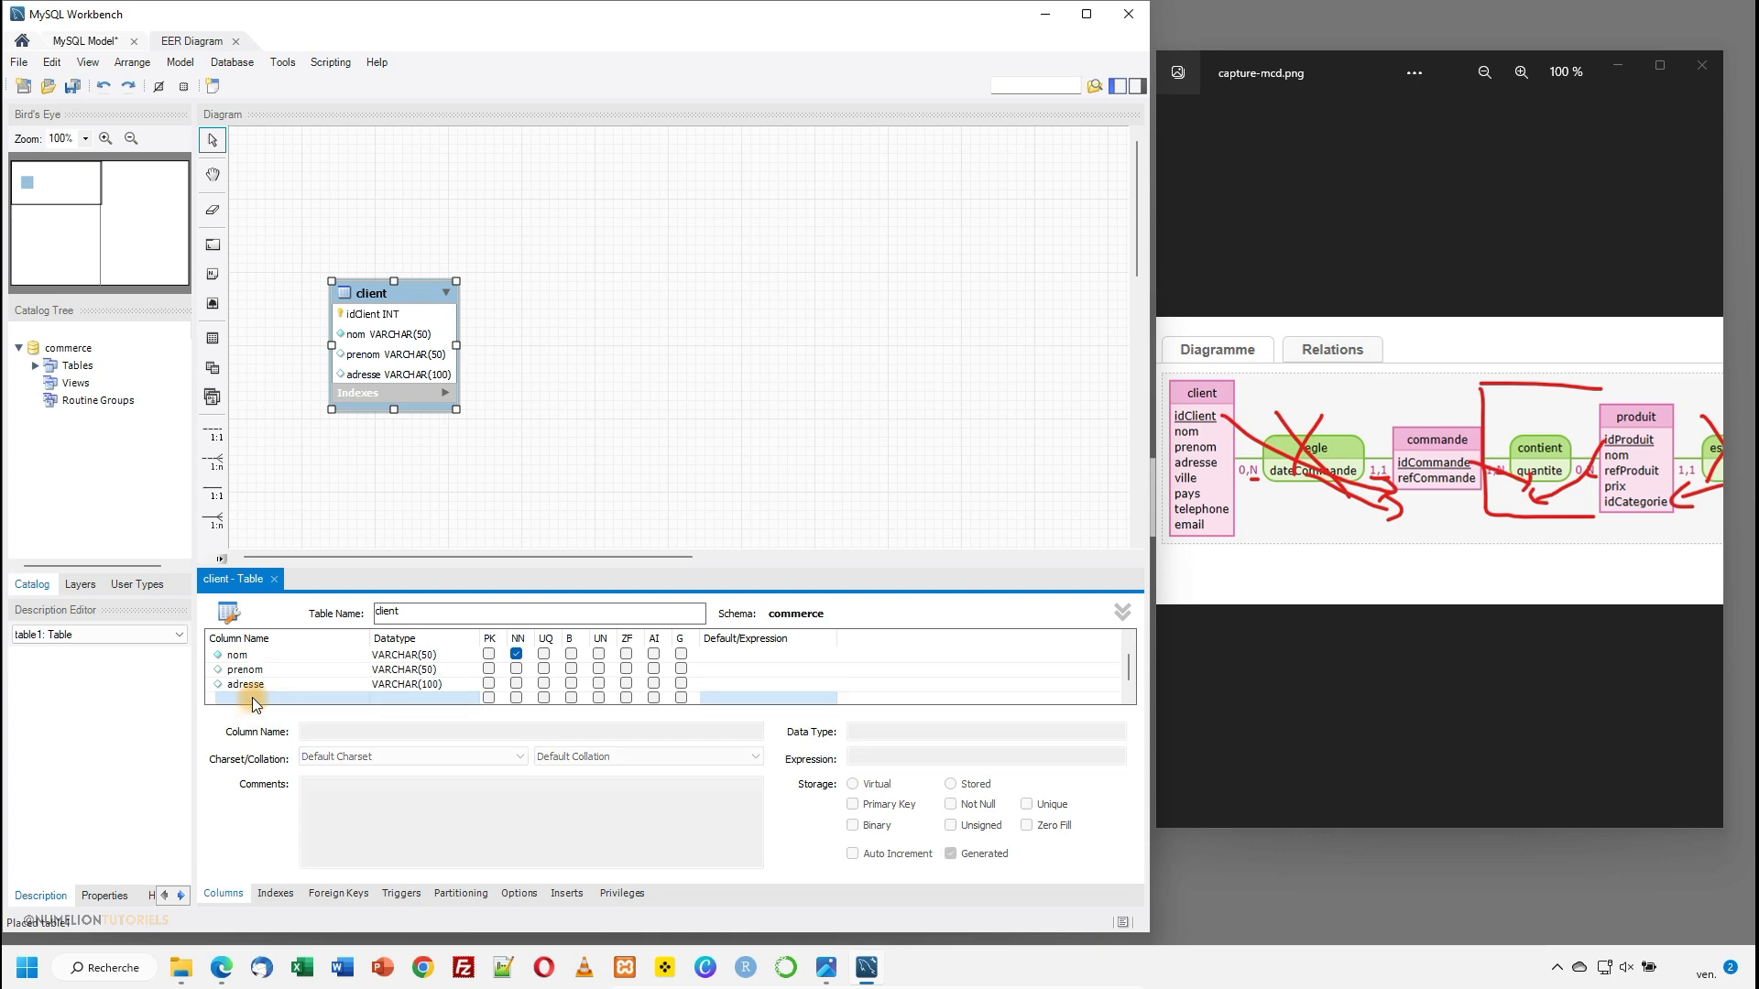
pyautogui.click(337, 695)
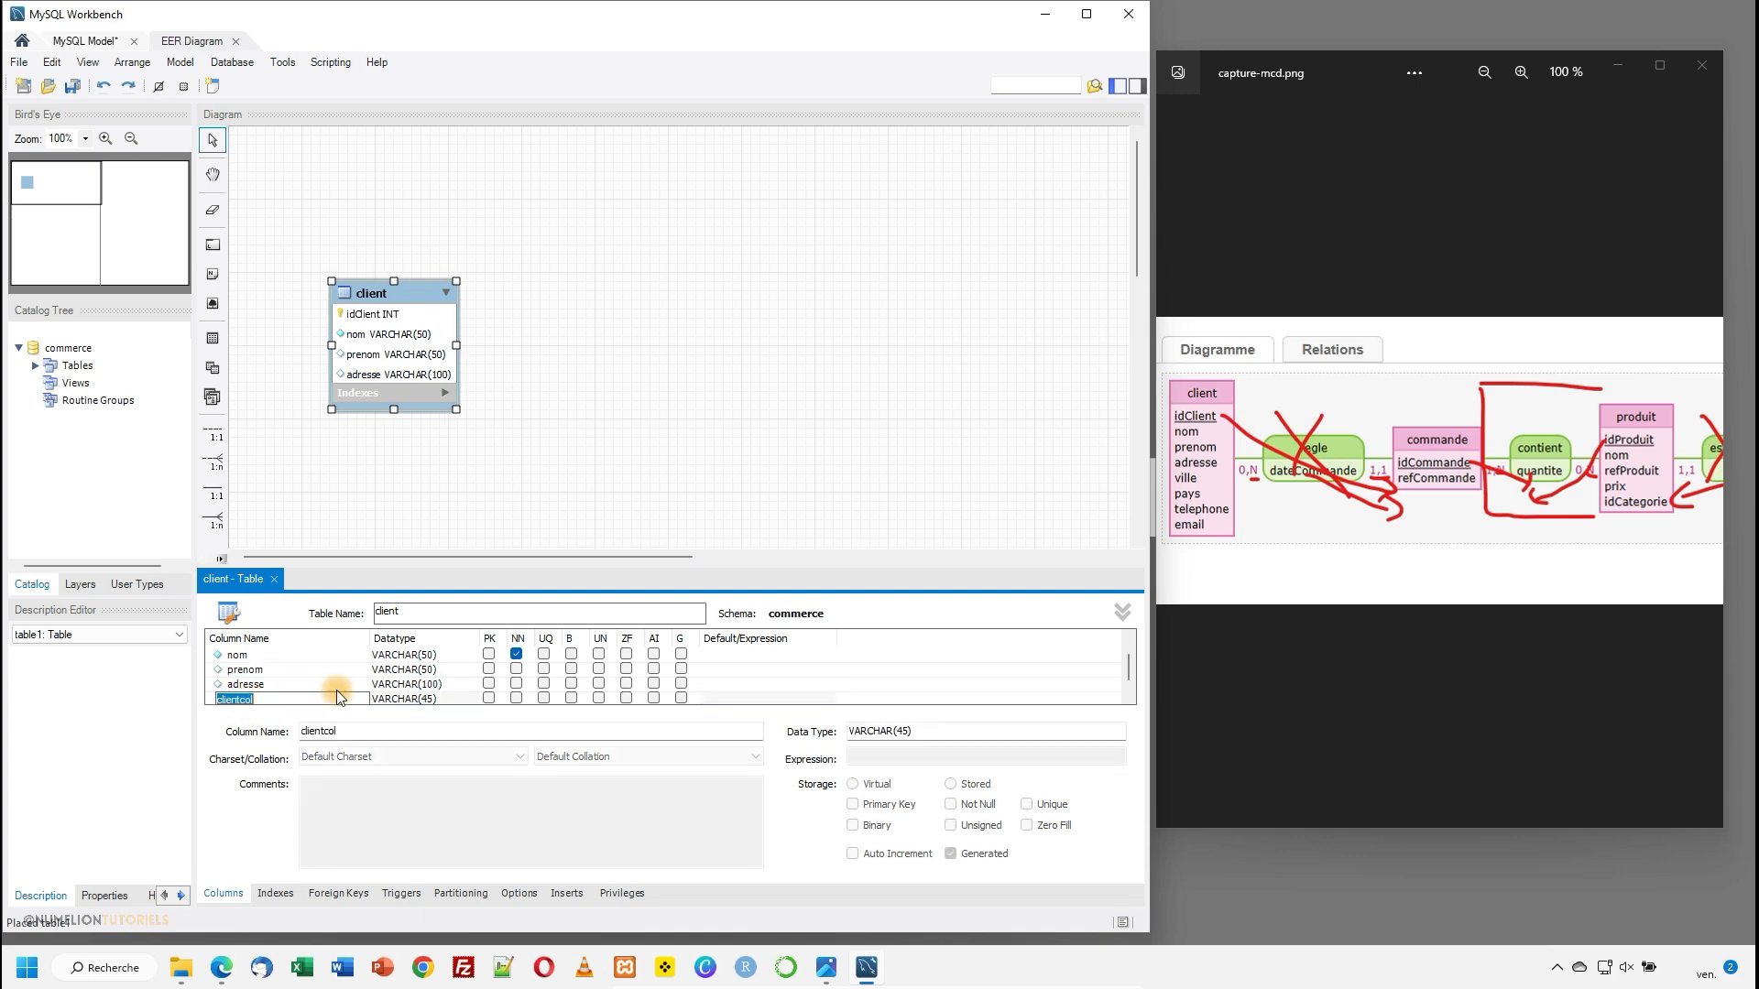
pyautogui.write('code postale')
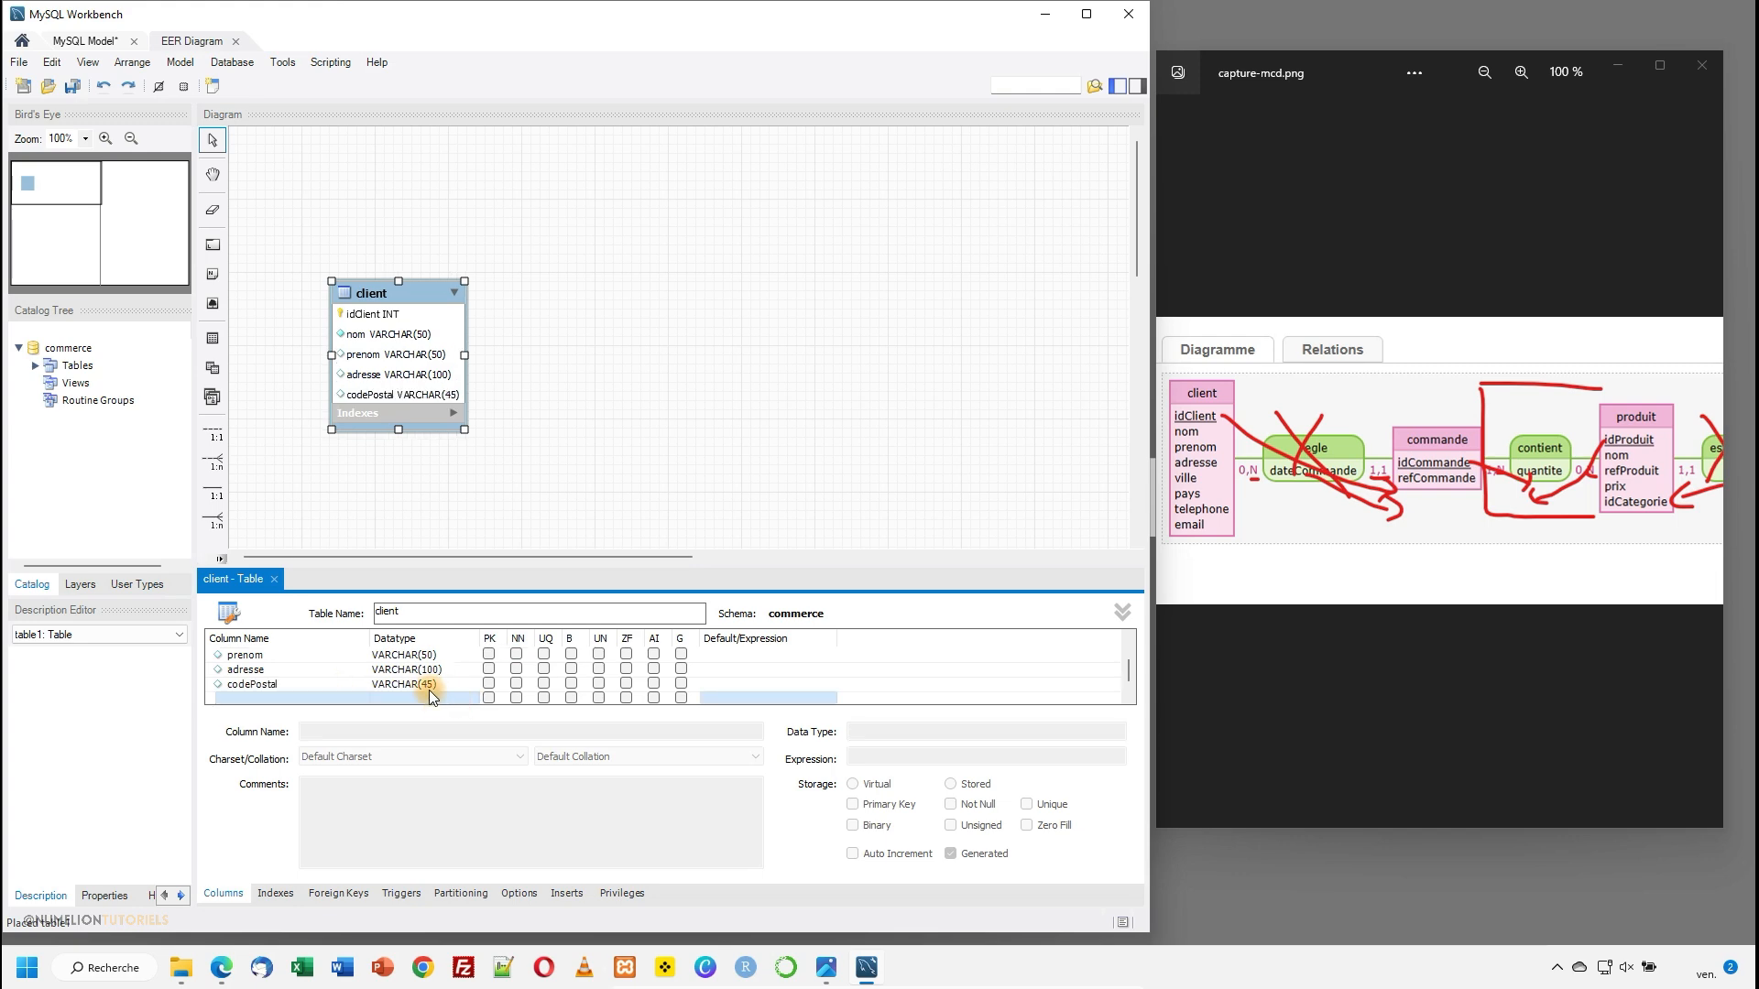
pyautogui.doubleClick(423, 686)
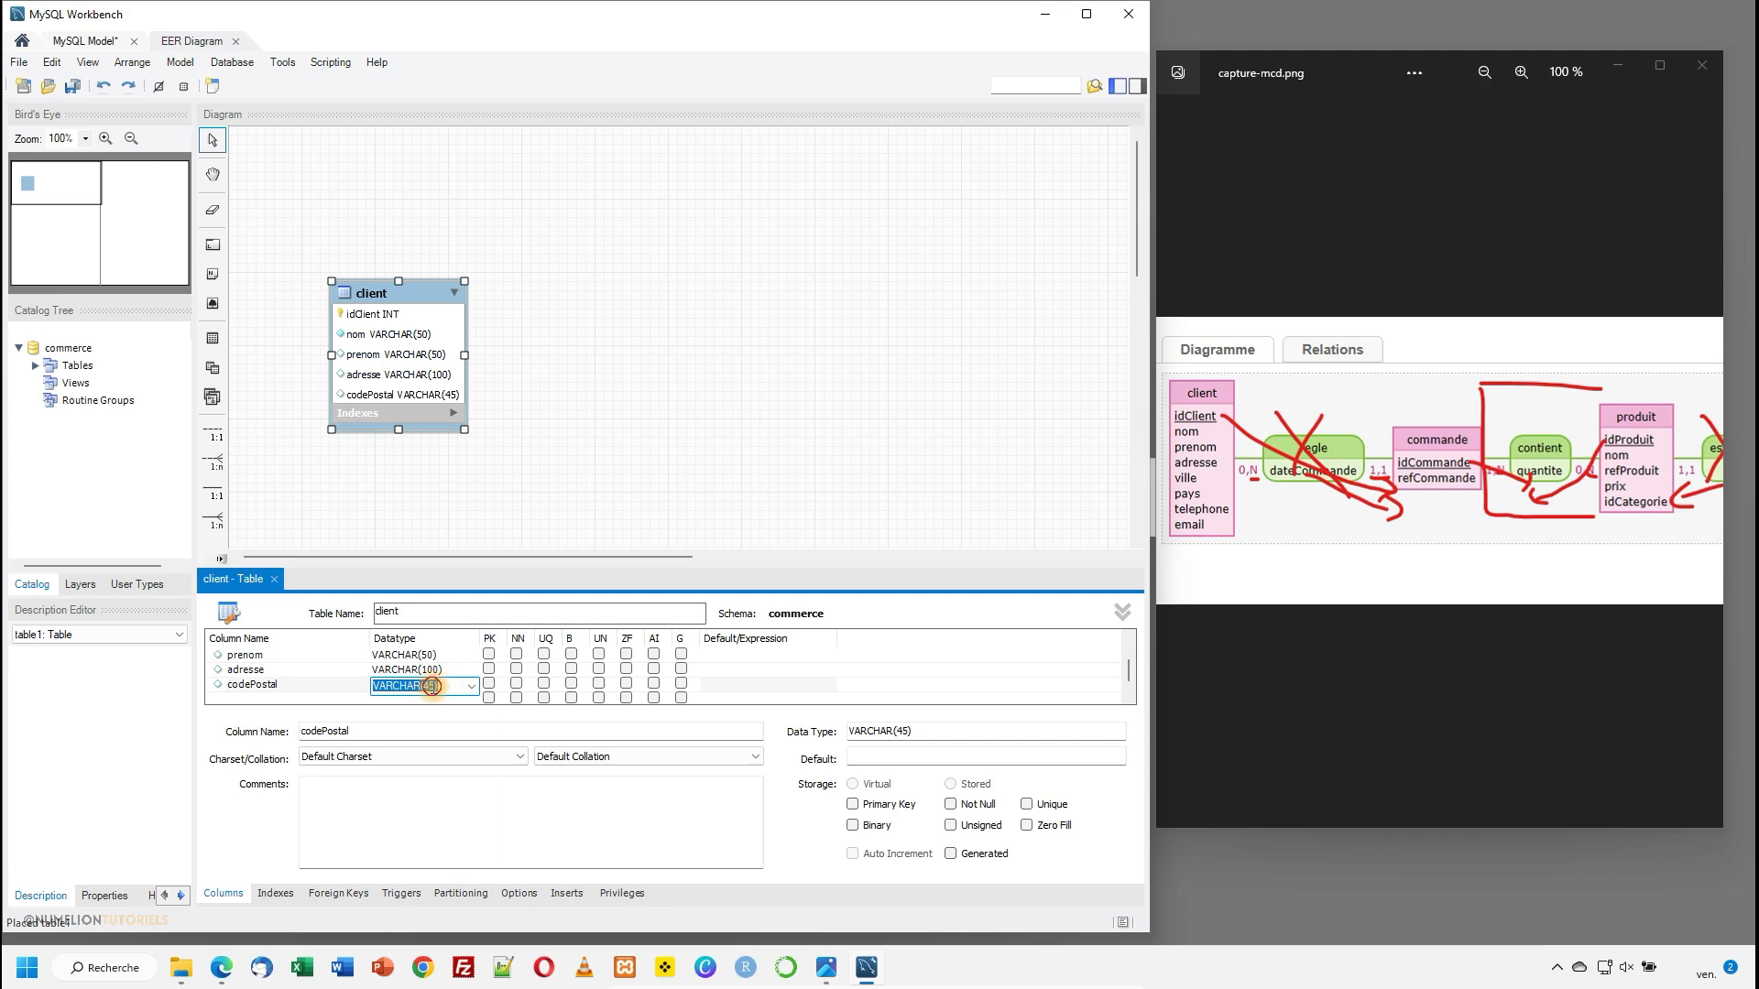
pyautogui.click(436, 687)
pyautogui.press('Return')
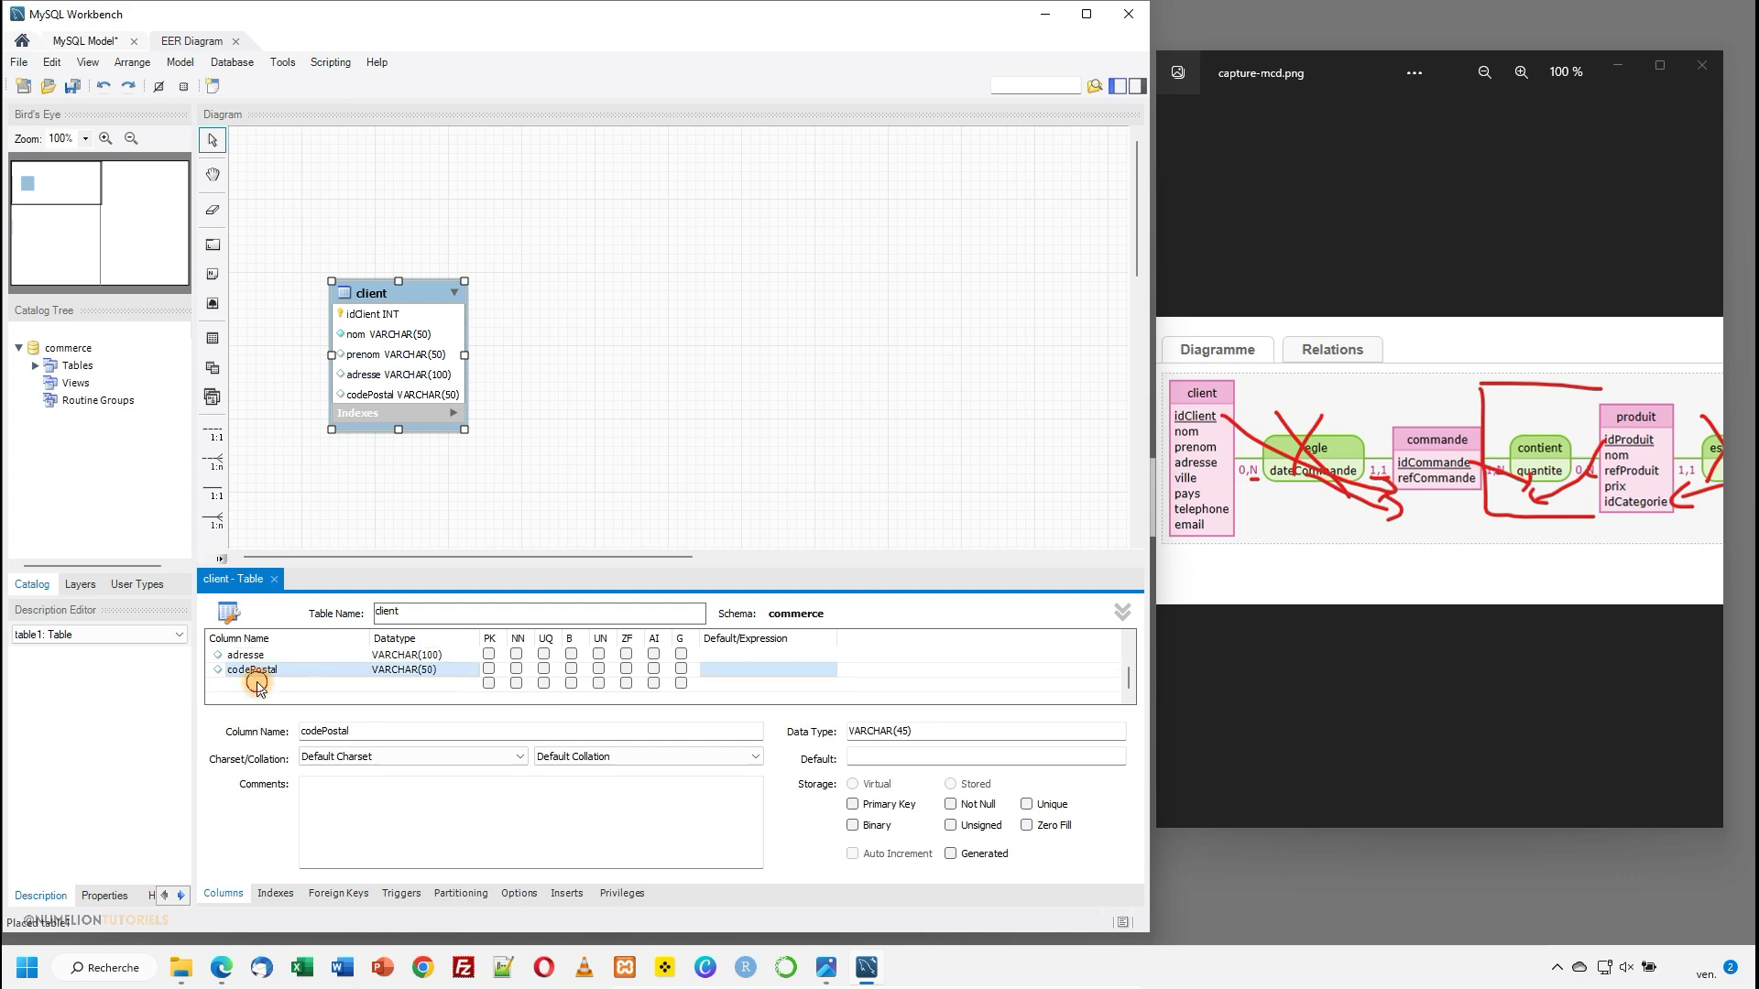
# - Add a ville column below codePostal with the datatype VARCHAR(50)
pyautogui.click(257, 684)
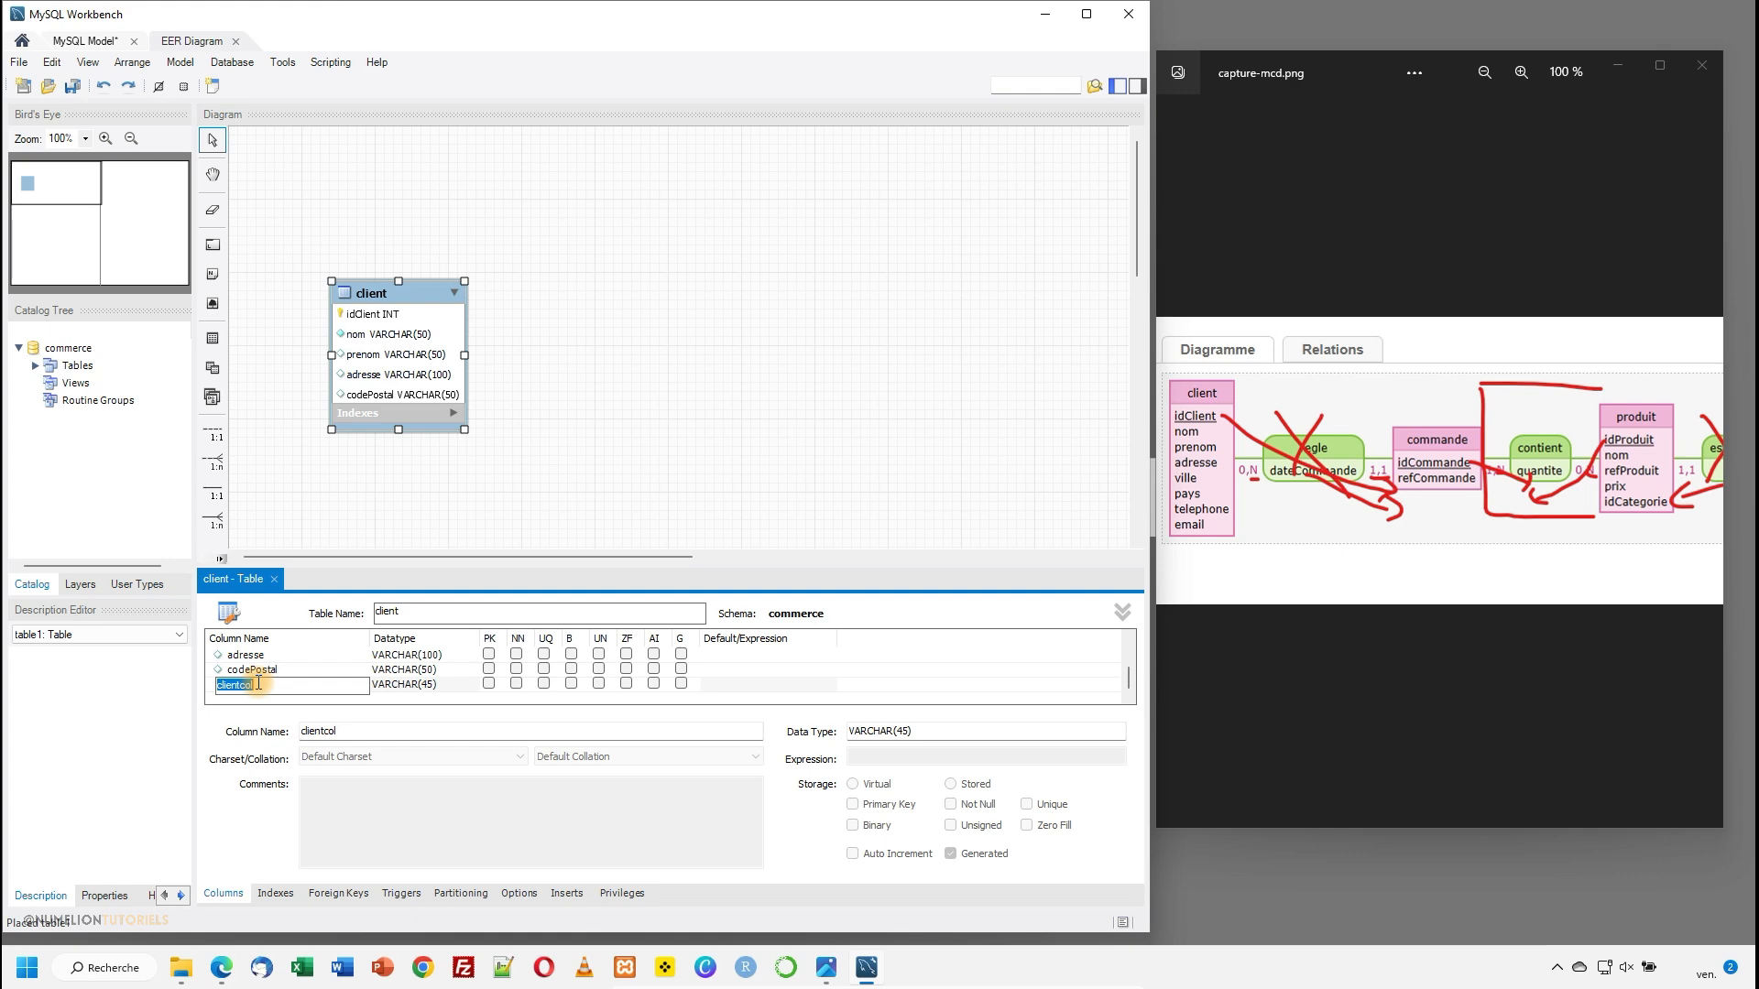
pyautogui.write('ville')
pyautogui.click(412, 685)
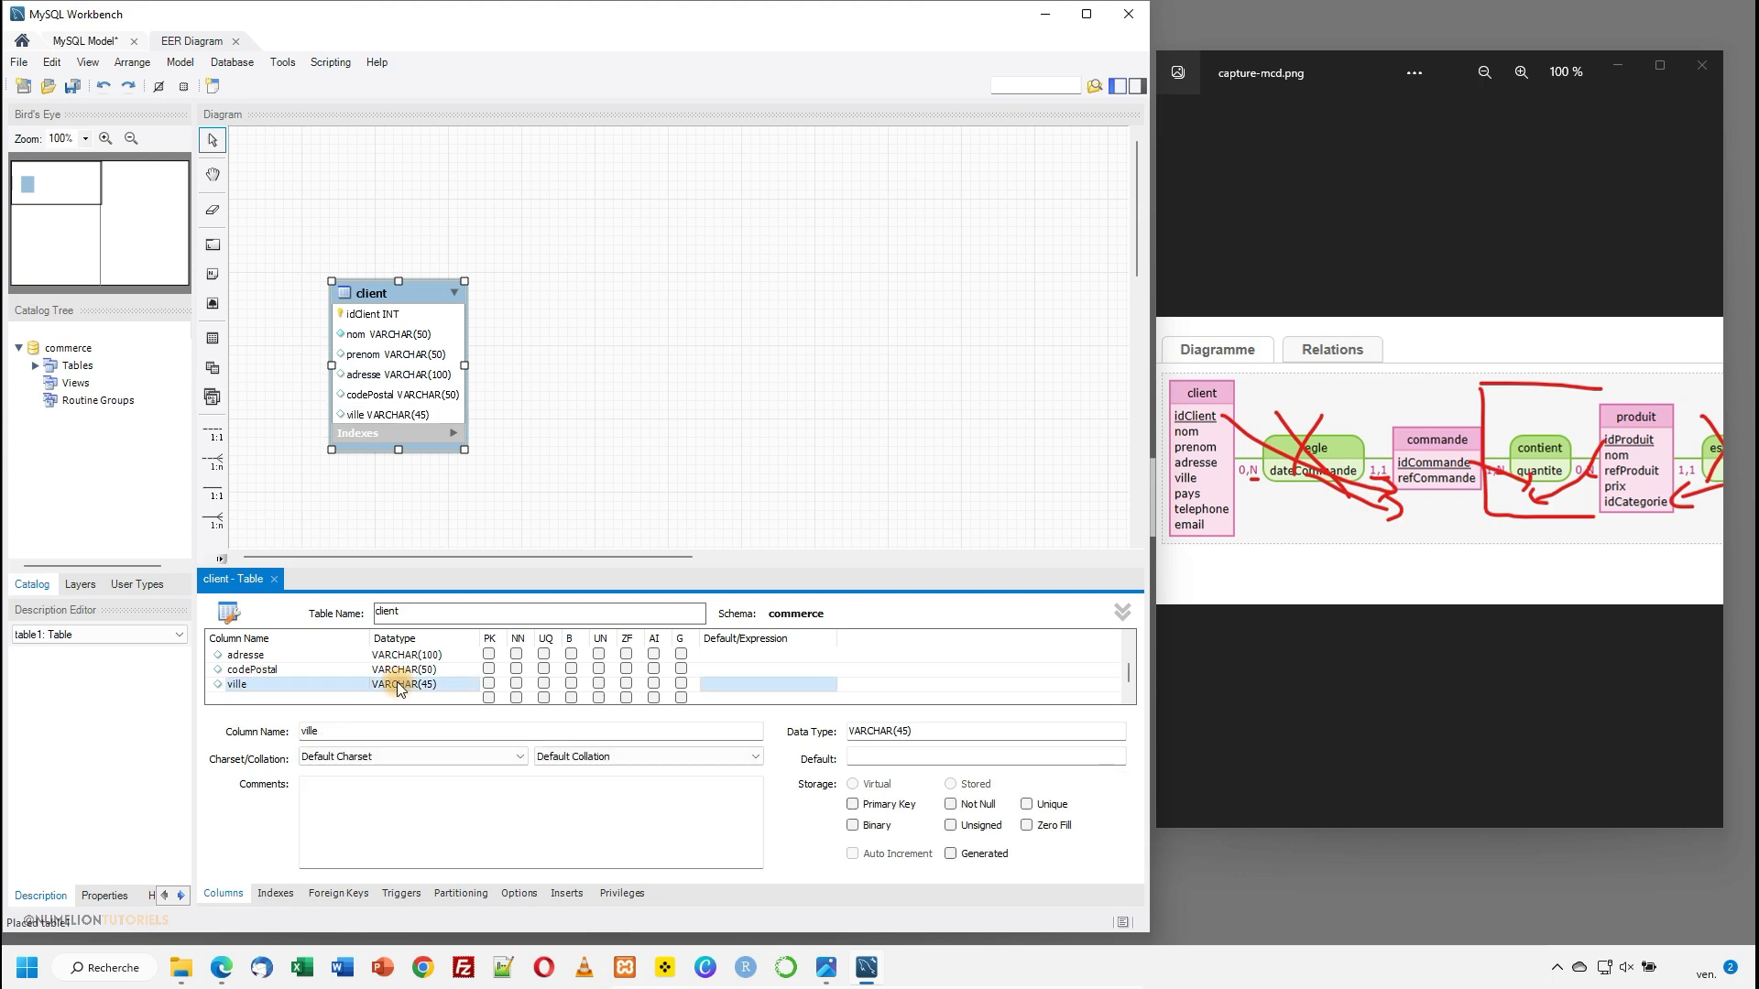
pyautogui.write('50')
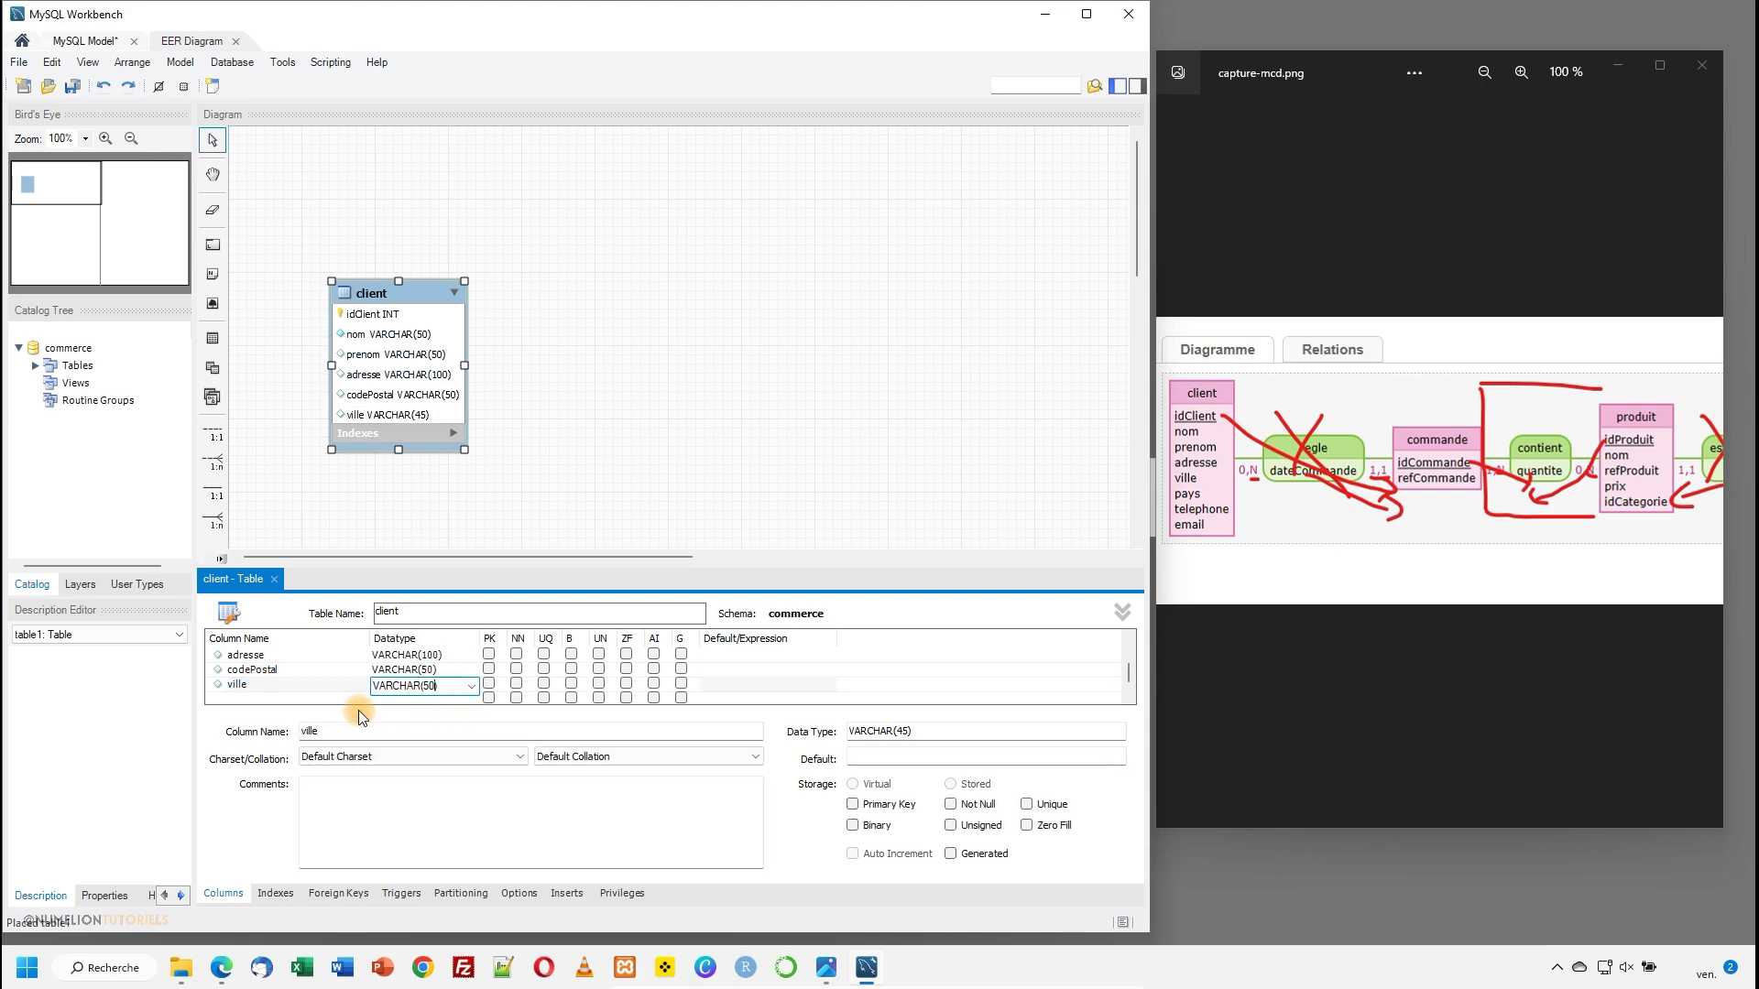
# - Add a pays column below ville in the client table with the datatype VARCHAR(50)
pyautogui.click(260, 698)
pyautogui.write('pays')
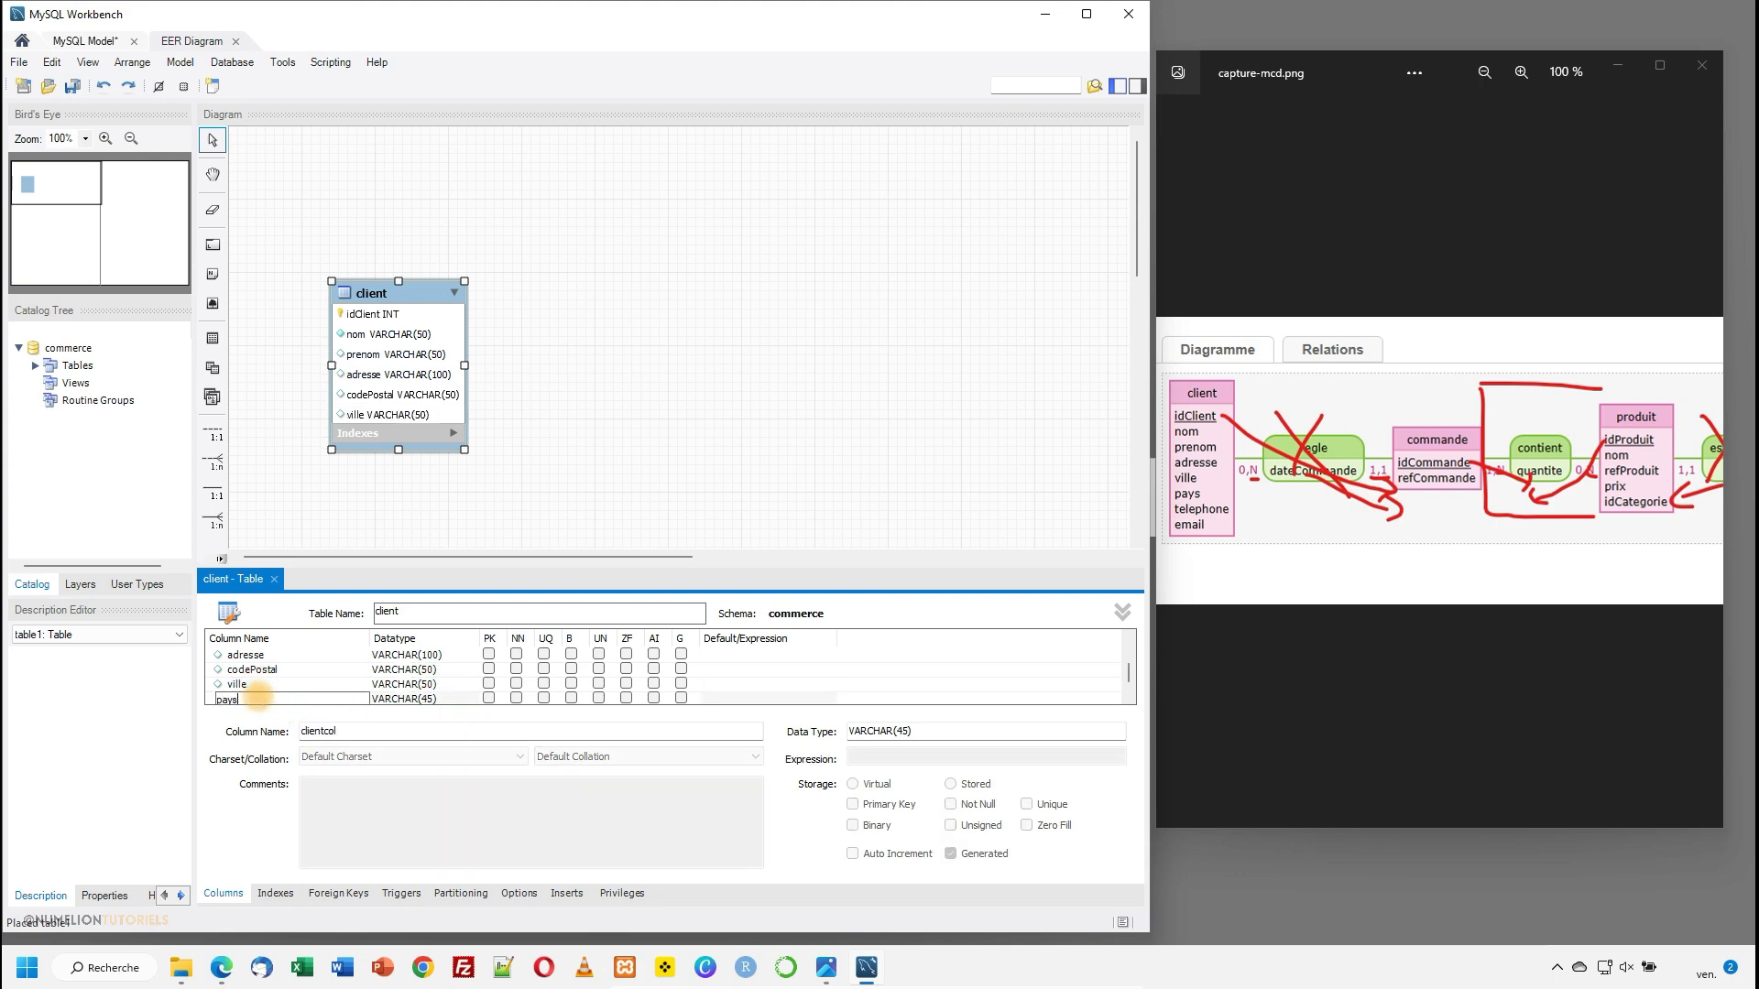
pyautogui.click(431, 669)
pyautogui.write('50')
# - Add a telephone column below pays with the datatype VARCHAR(50)
pyautogui.click(242, 685)
pyautogui.write('telephone')
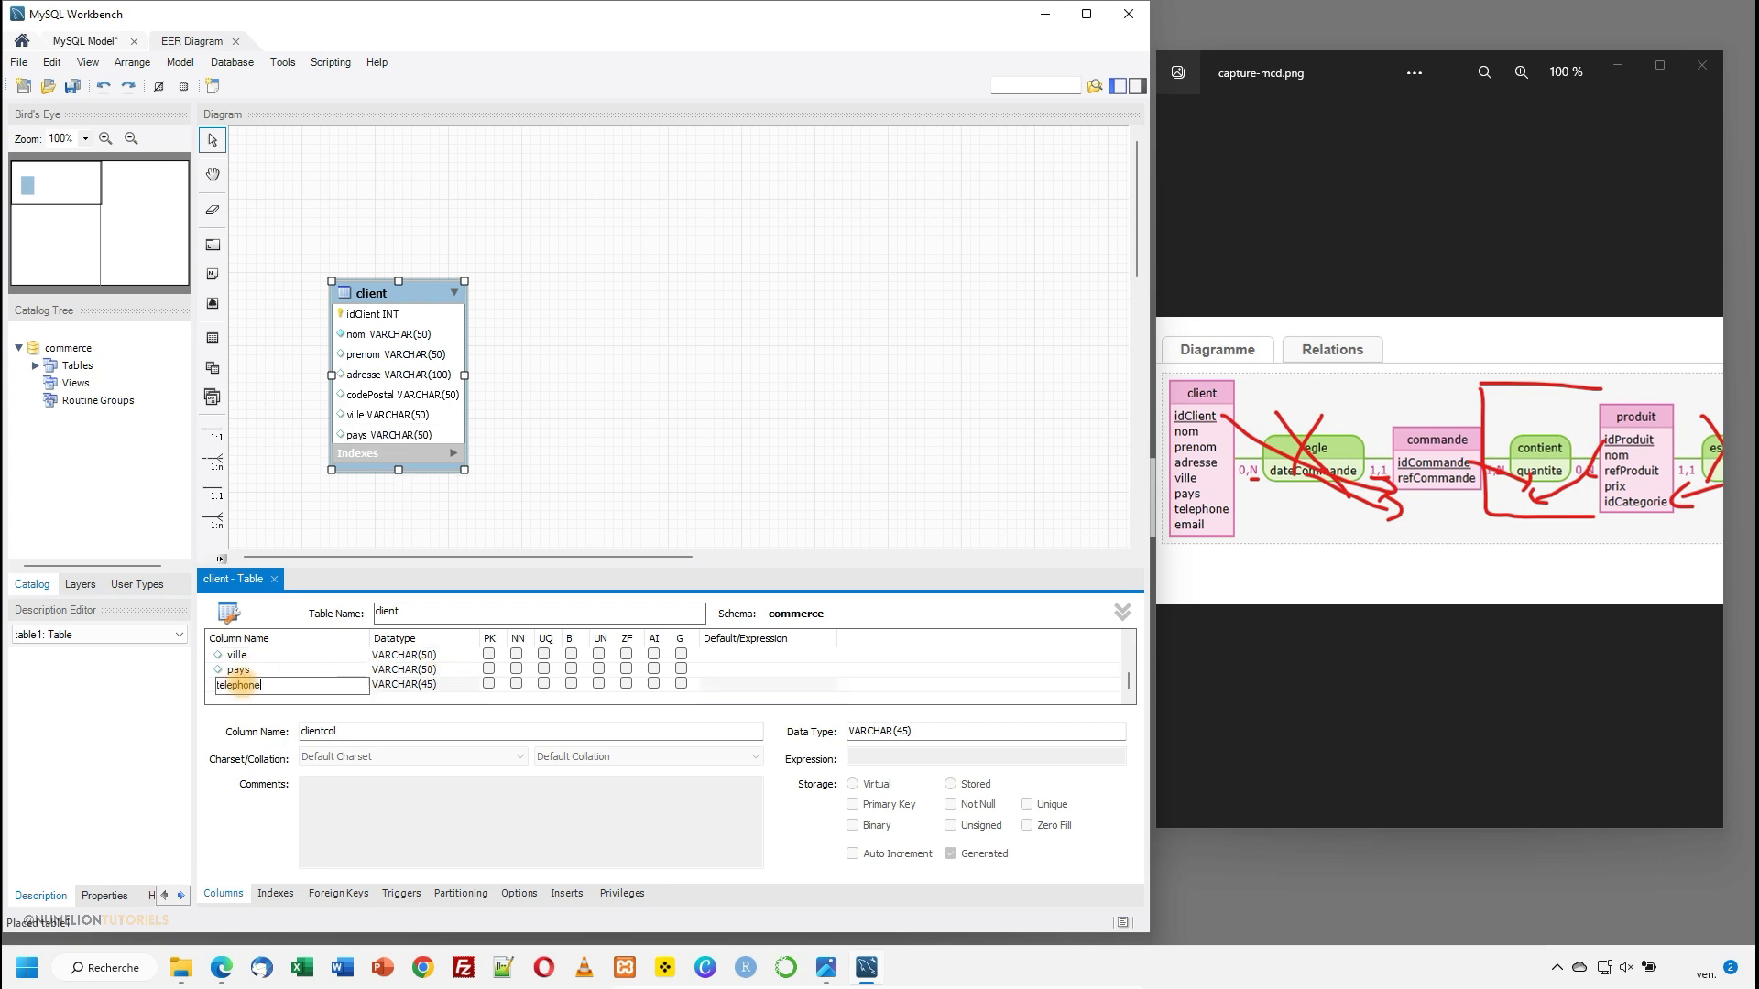
pyautogui.click(427, 674)
pyautogui.click(429, 685)
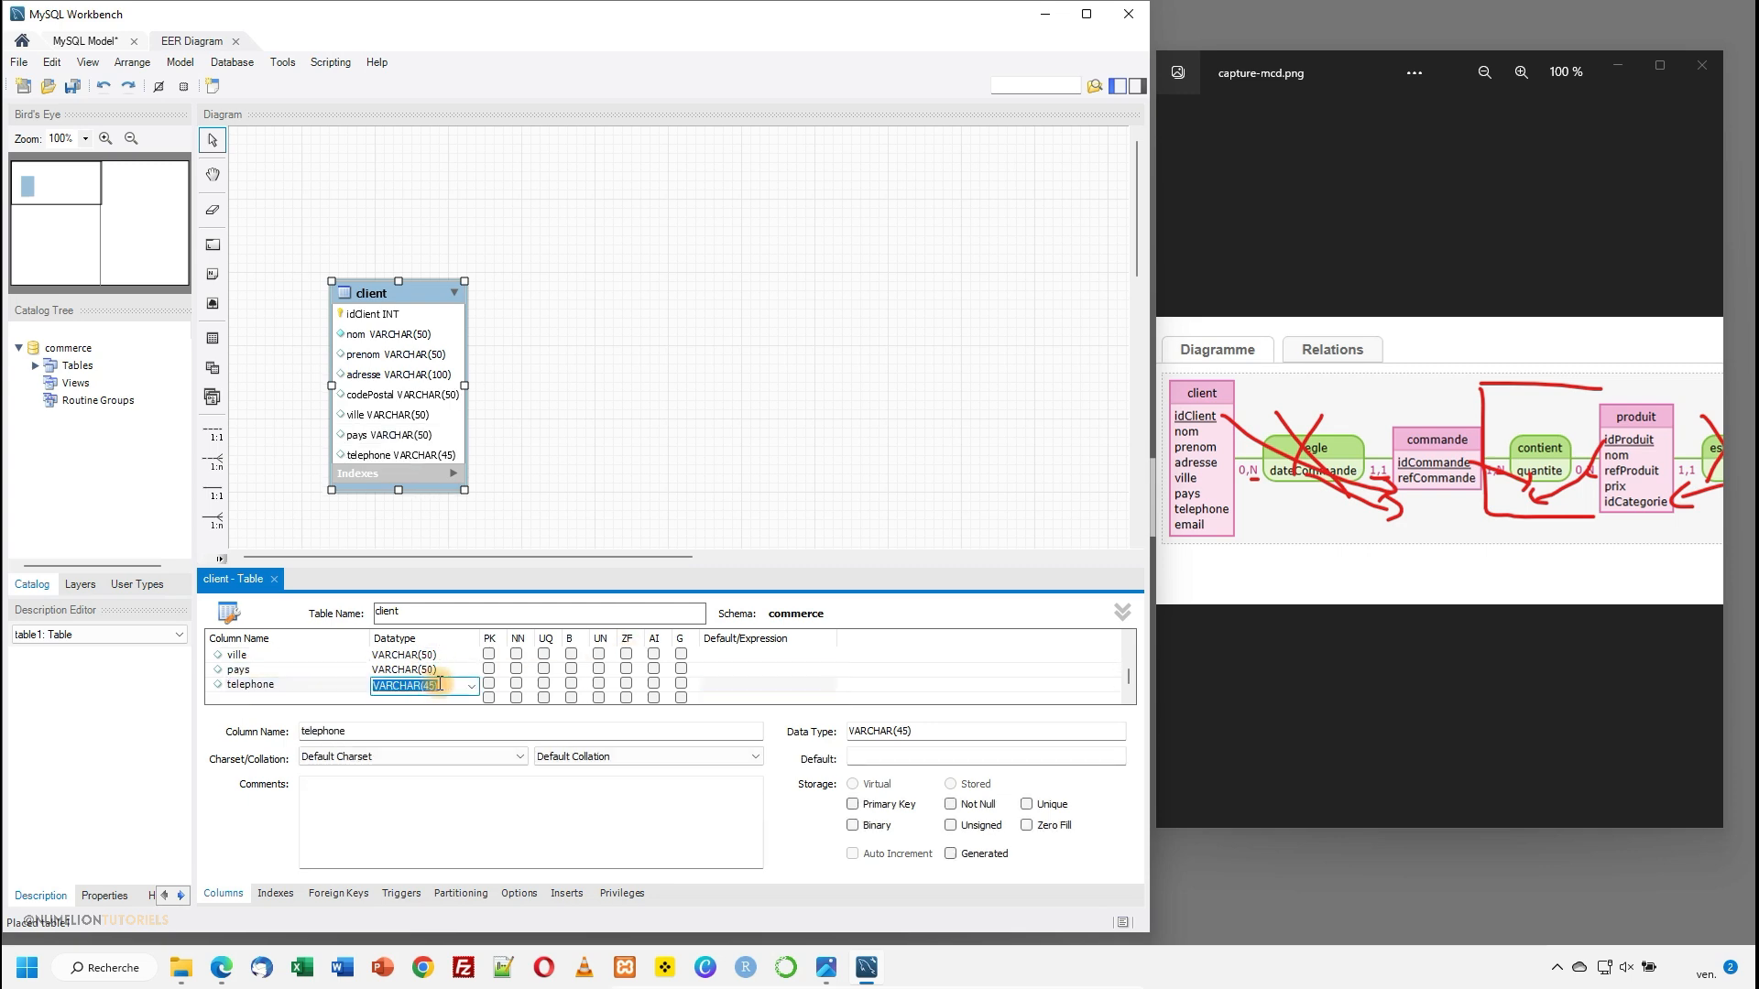
pyautogui.doubleClick(432, 685)
pyautogui.write('50')
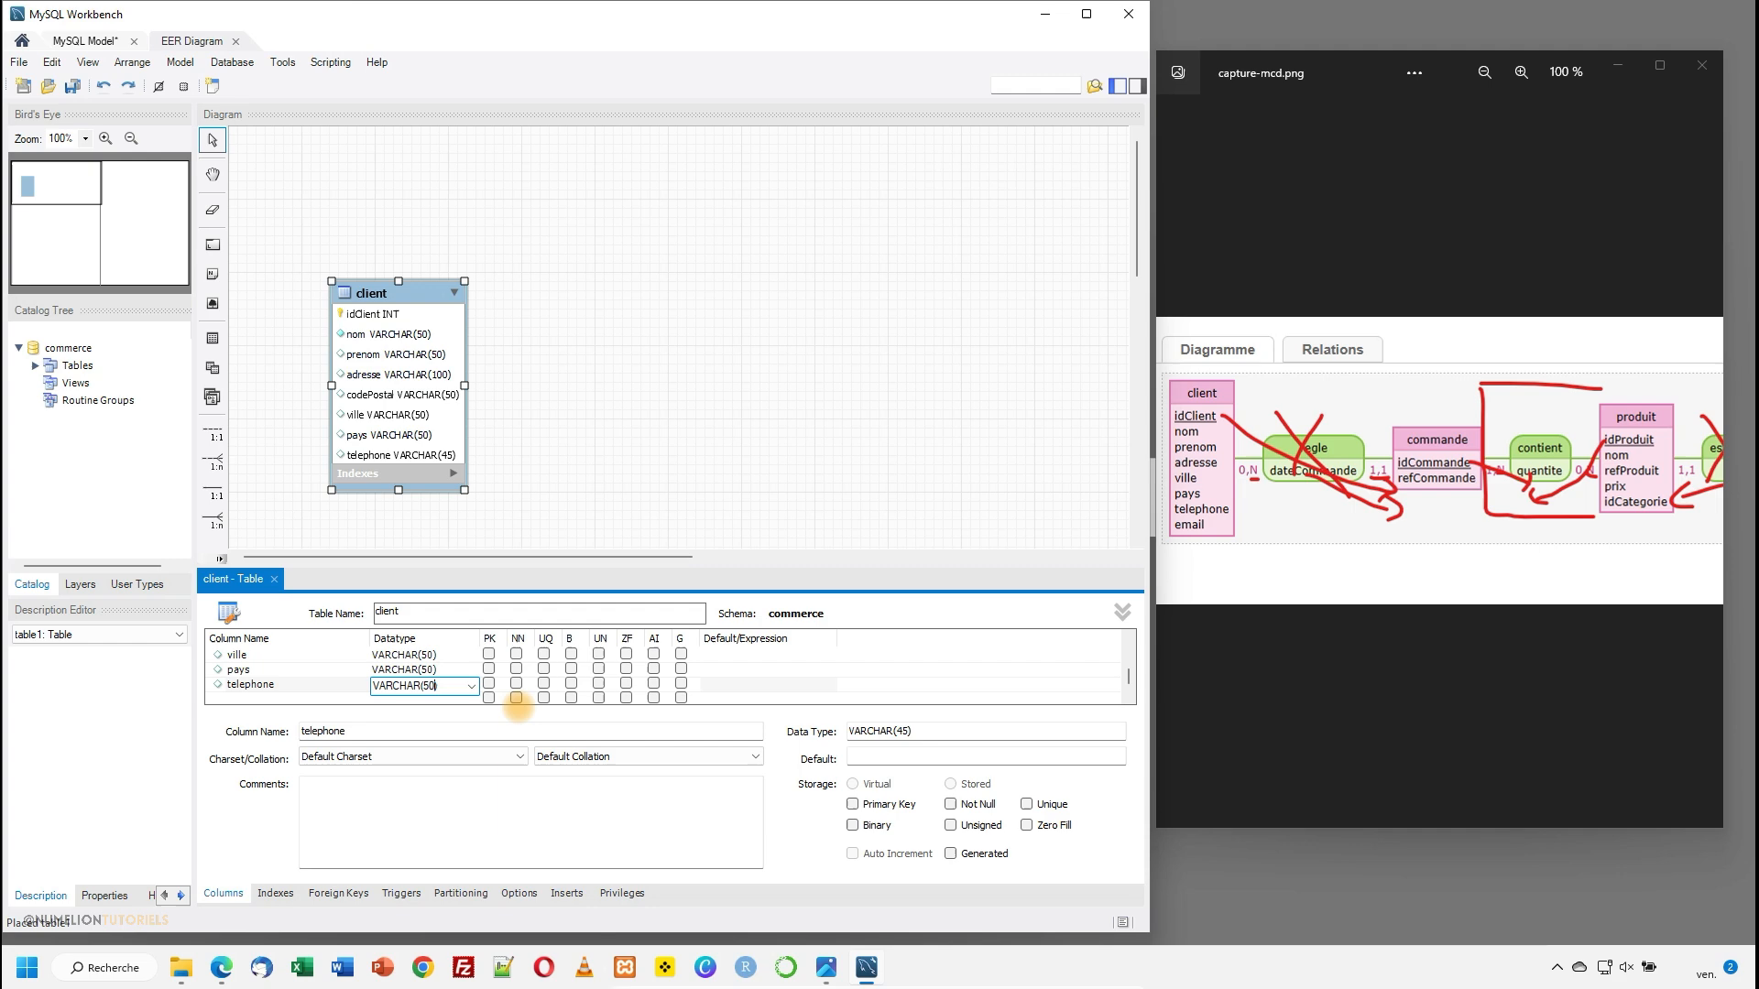
pyautogui.click(432, 689)
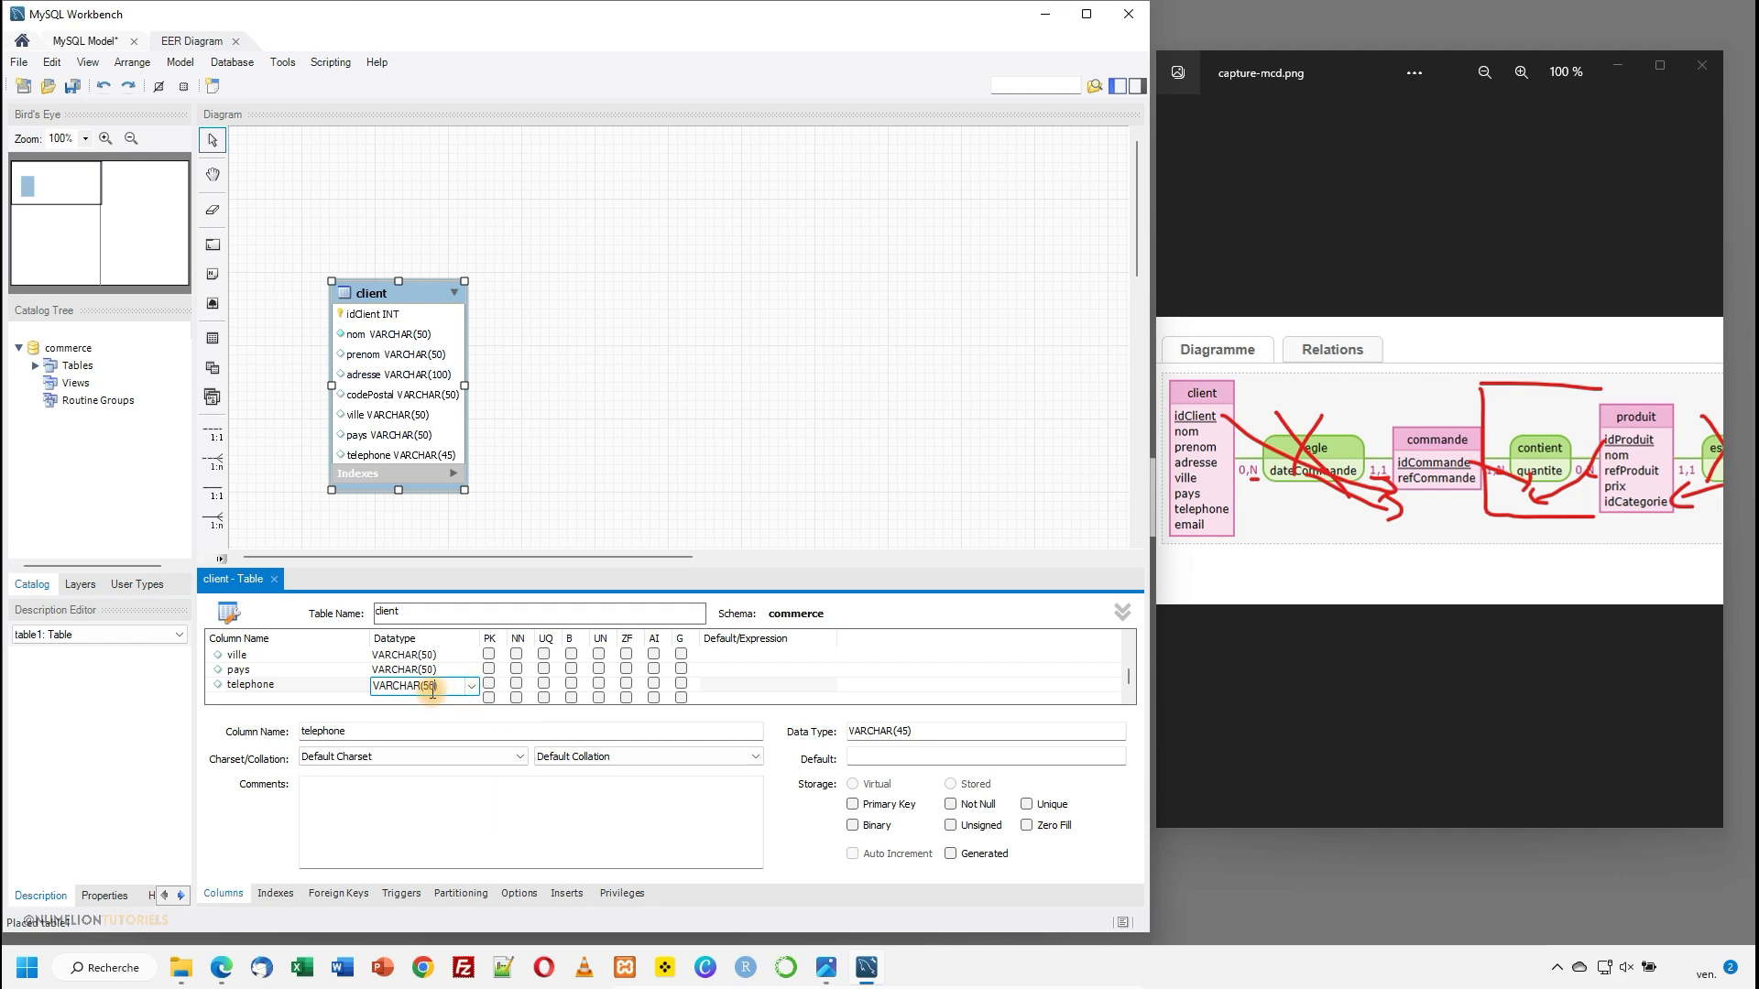
# - Add an email column below telephone with the datatype VARCHAR(100), leaving no further column after it
pyautogui.click(247, 696)
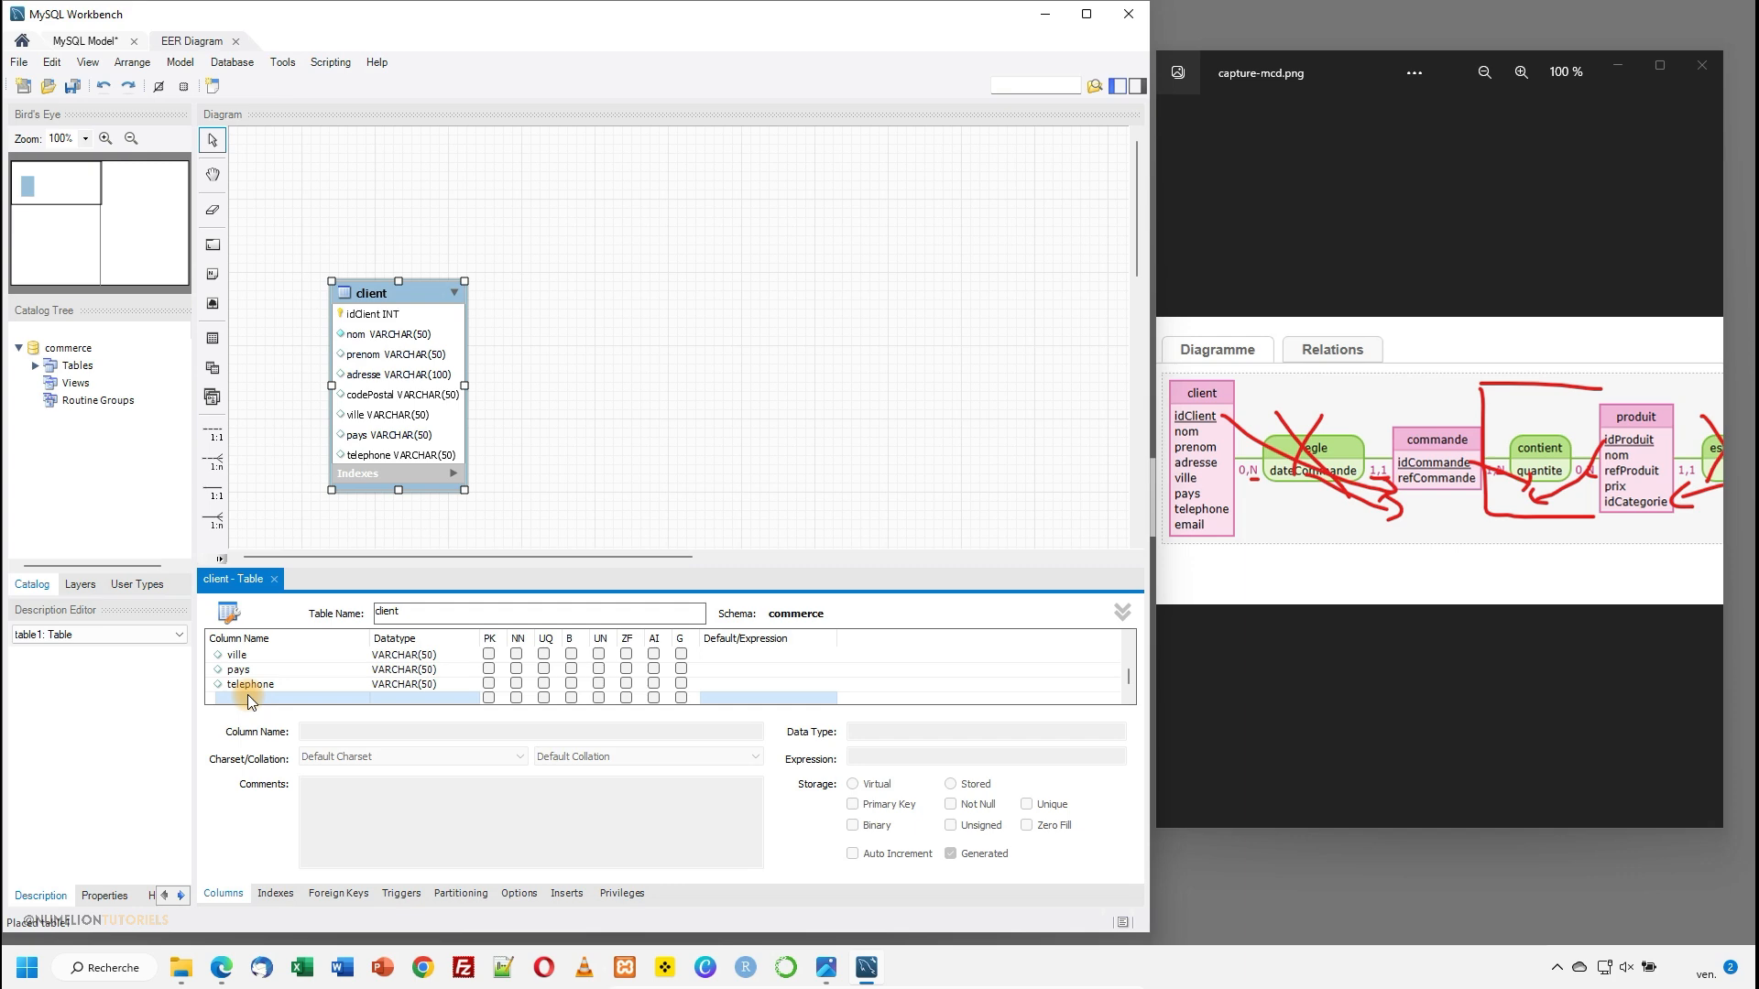
pyautogui.click(248, 695)
pyautogui.write('email')
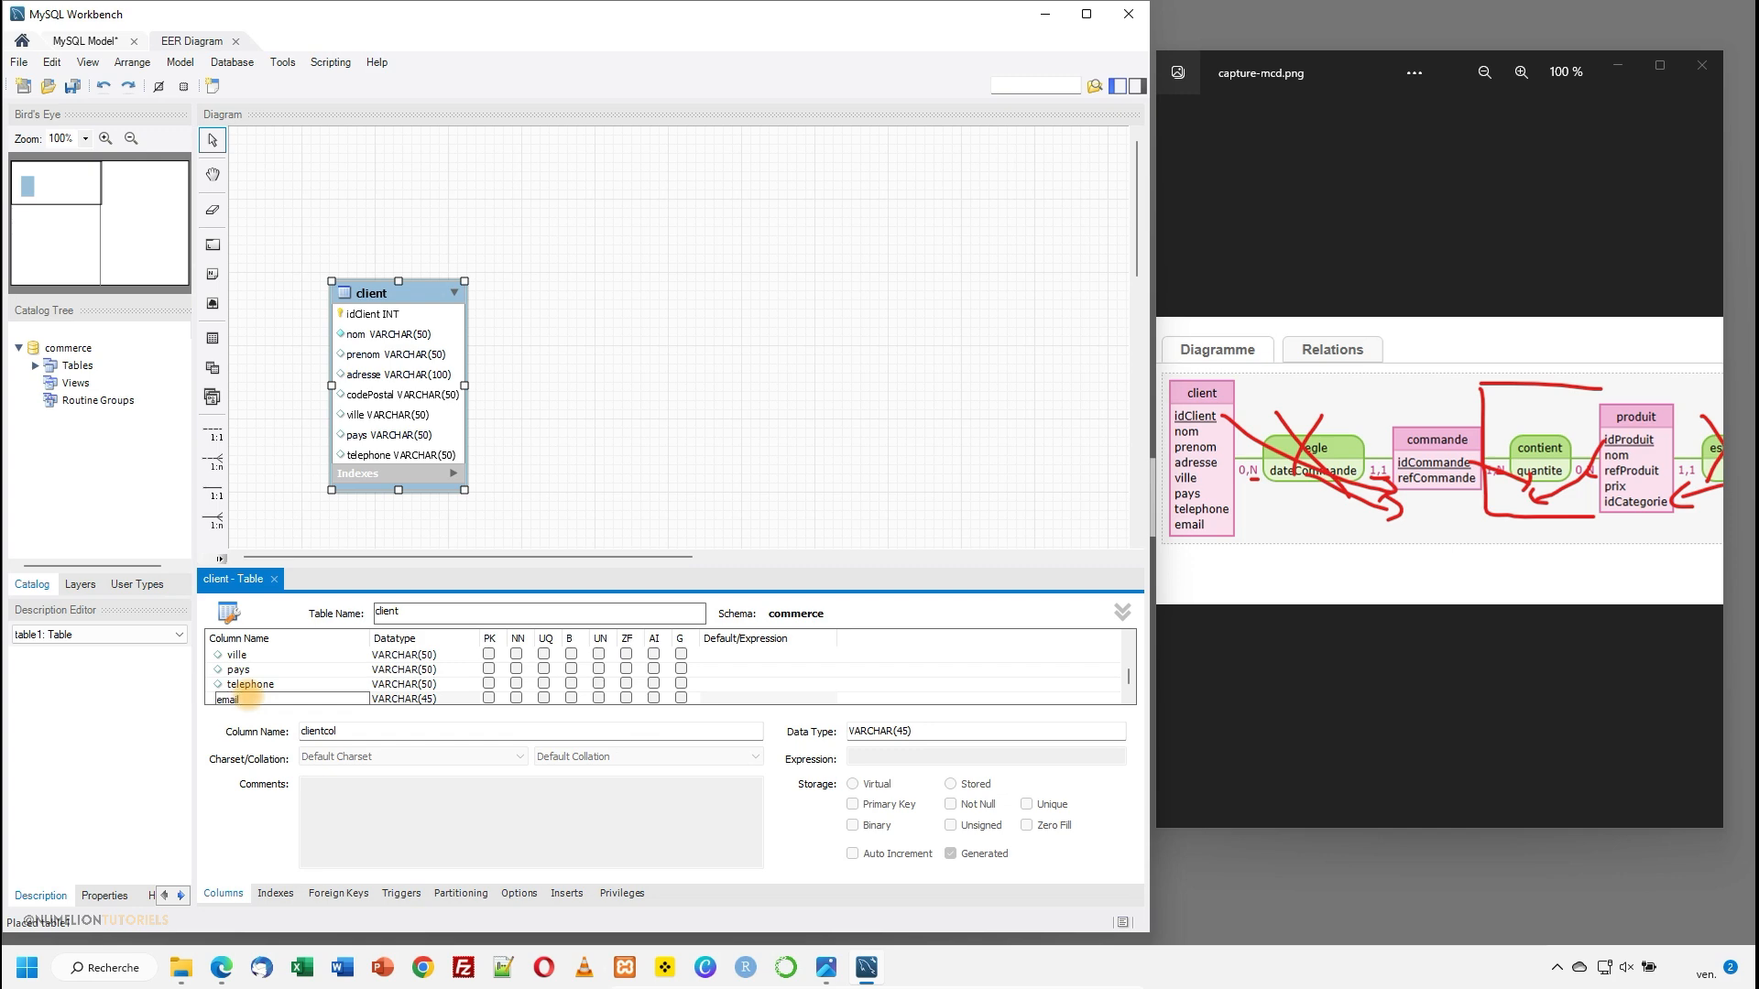
pyautogui.click(419, 699)
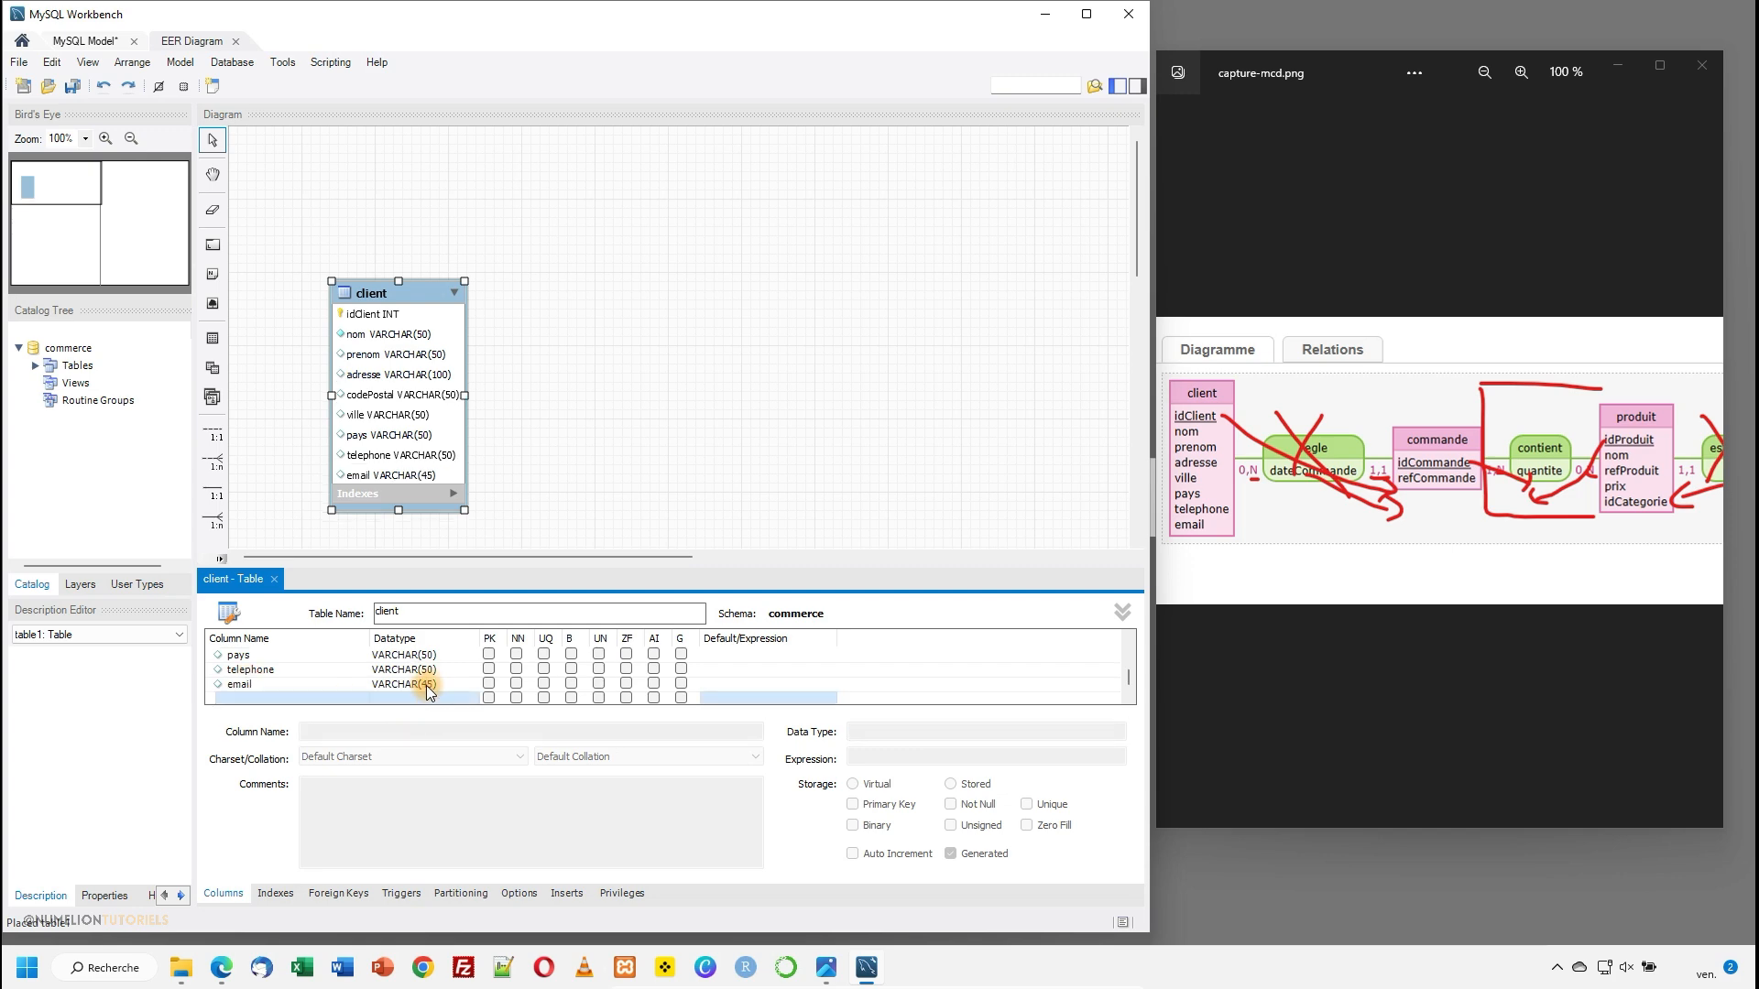
pyautogui.doubleClick(431, 685)
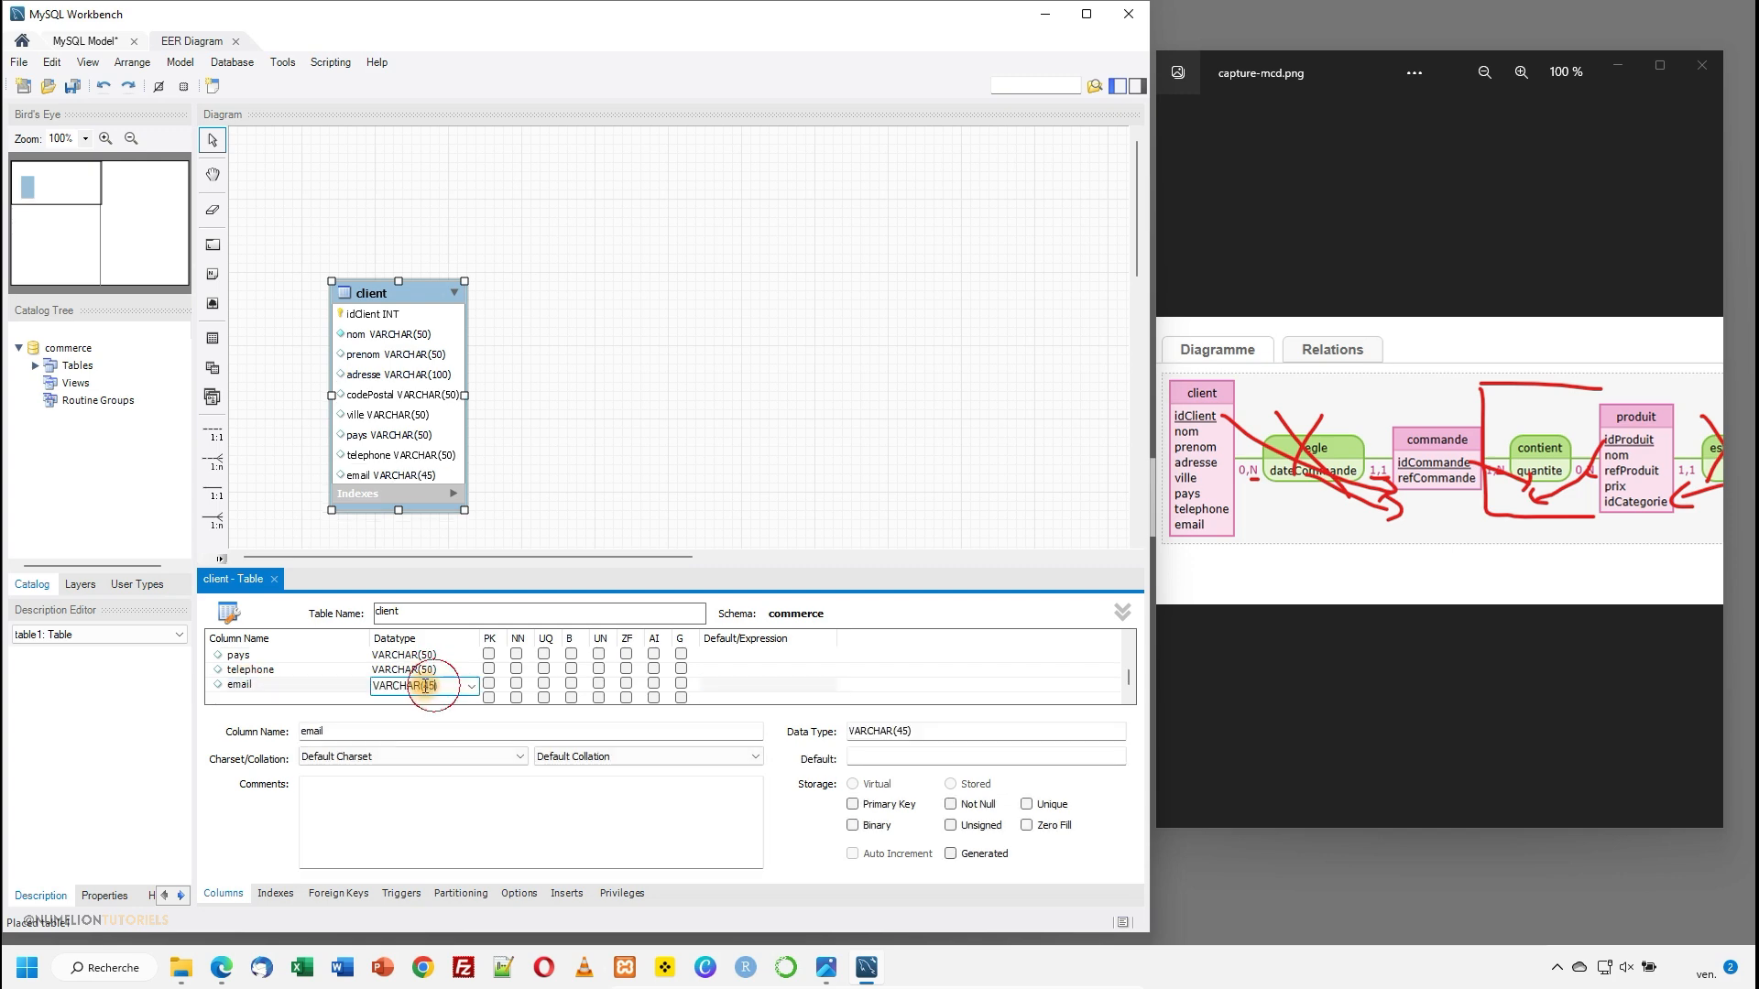
pyautogui.write('100')
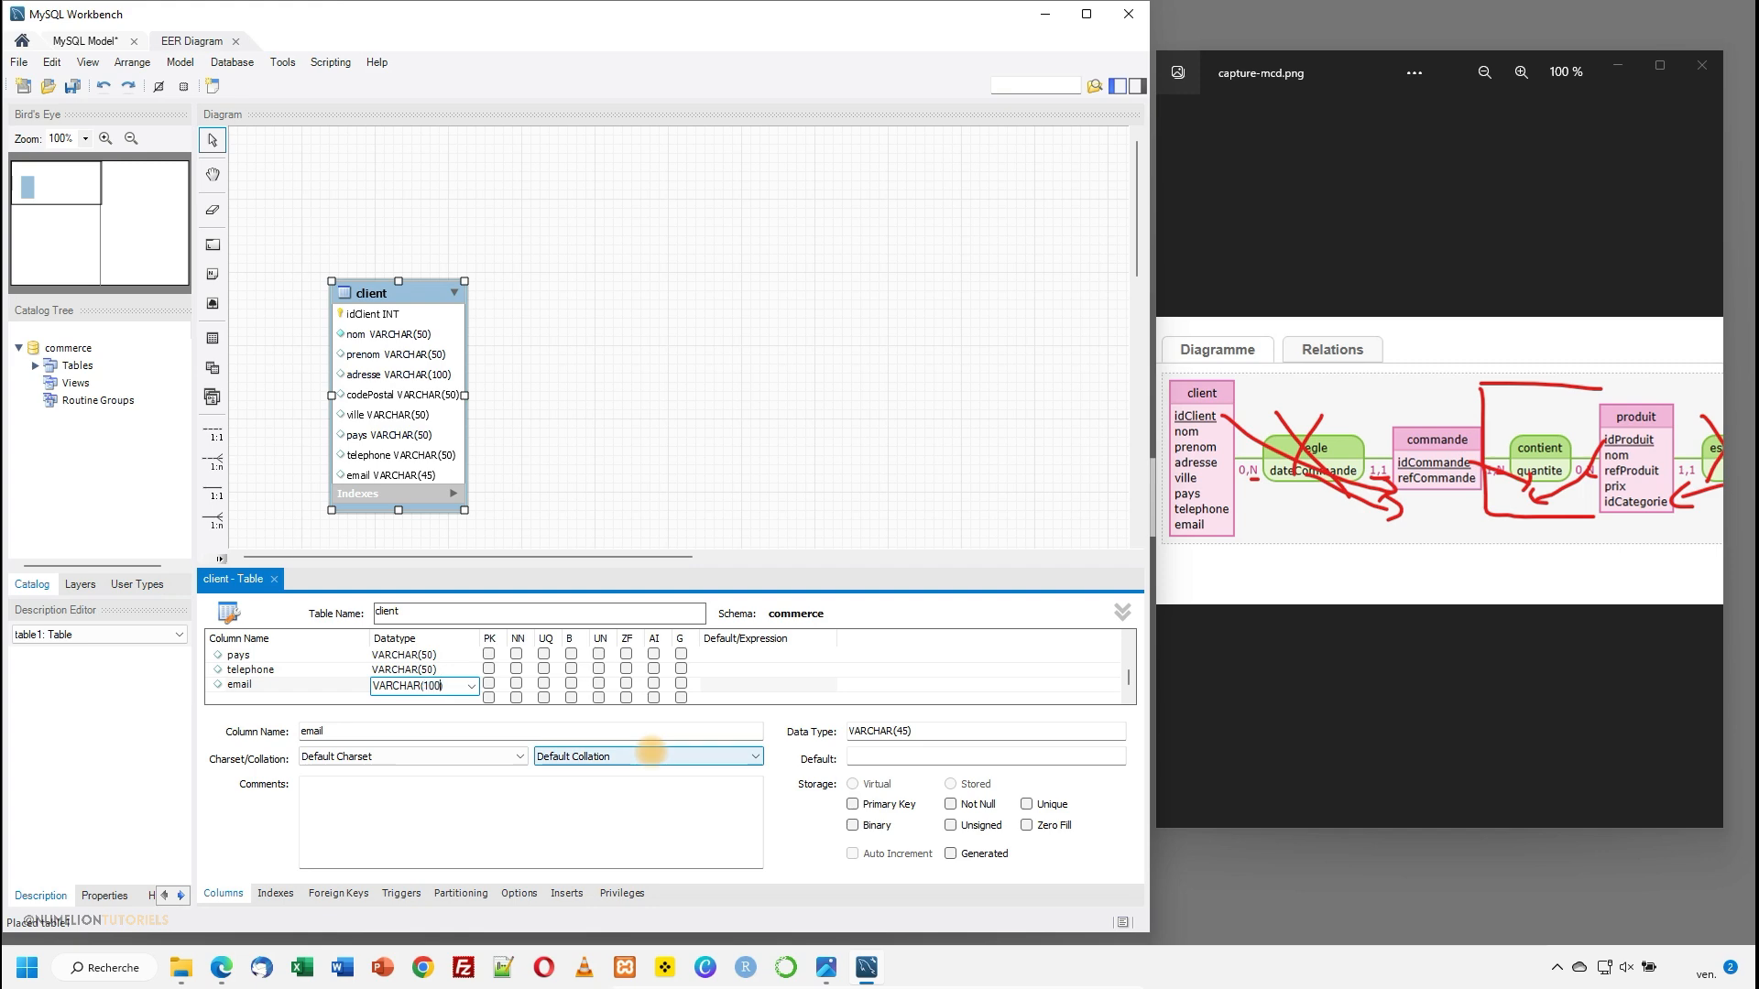
pyautogui.press('Return')
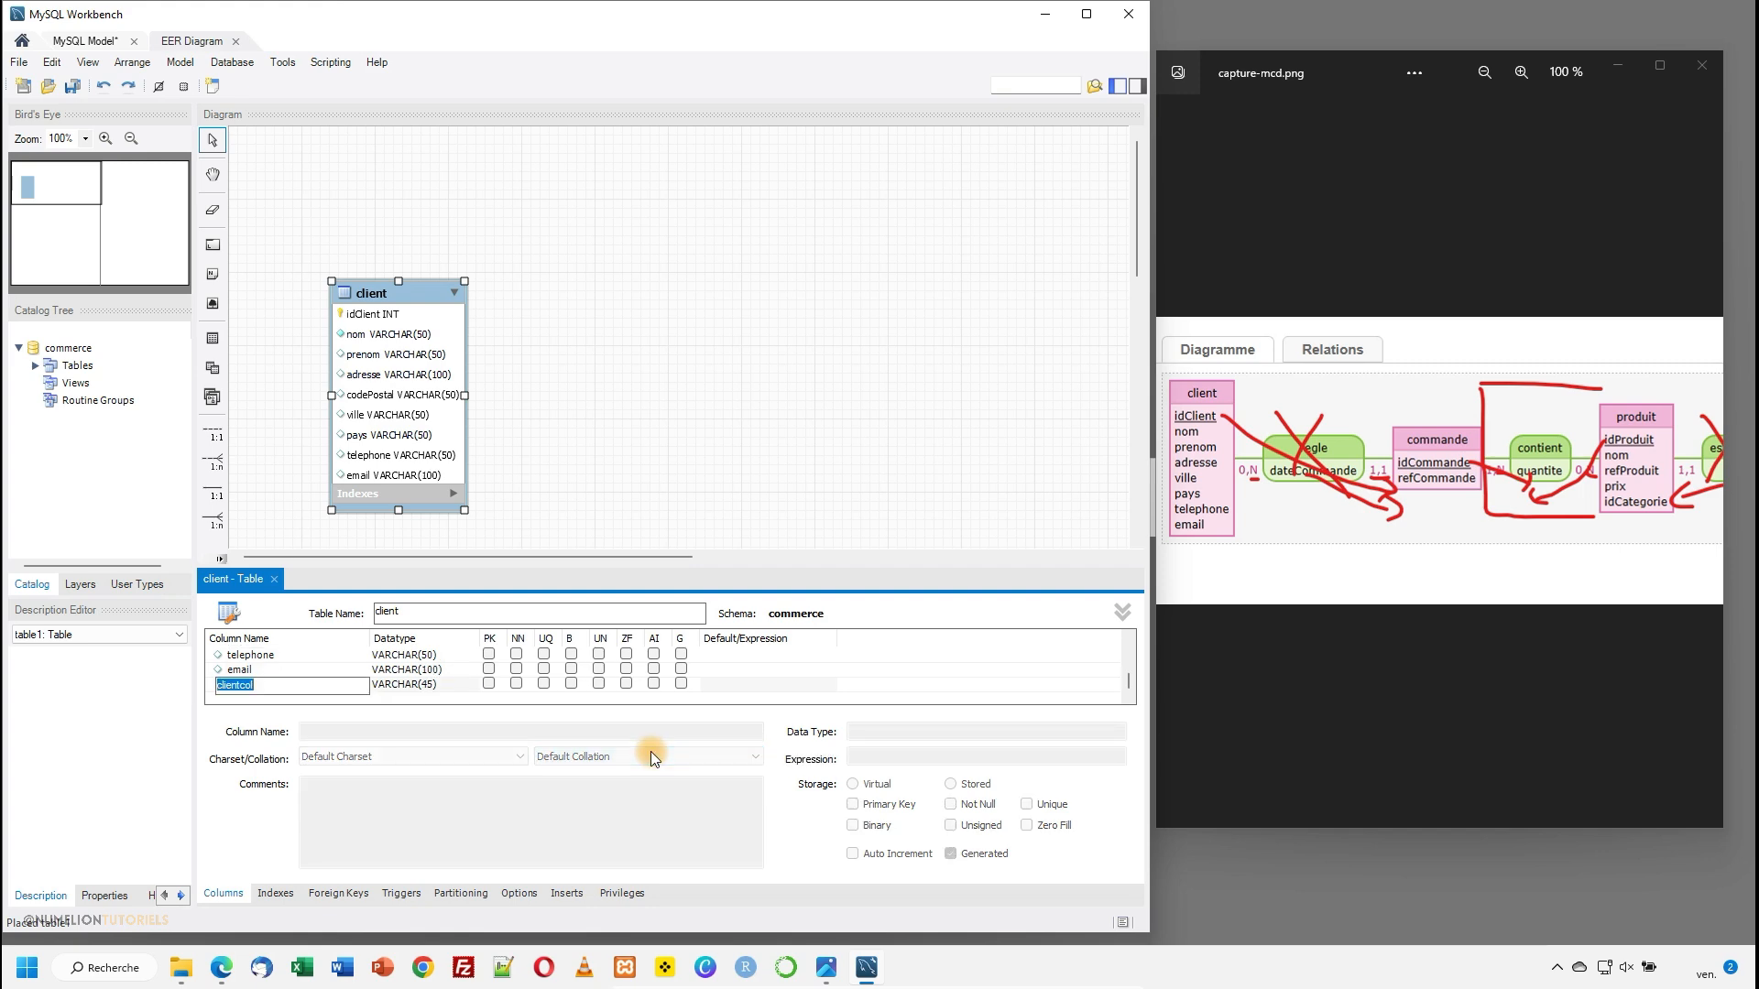
pyautogui.press('Escape')
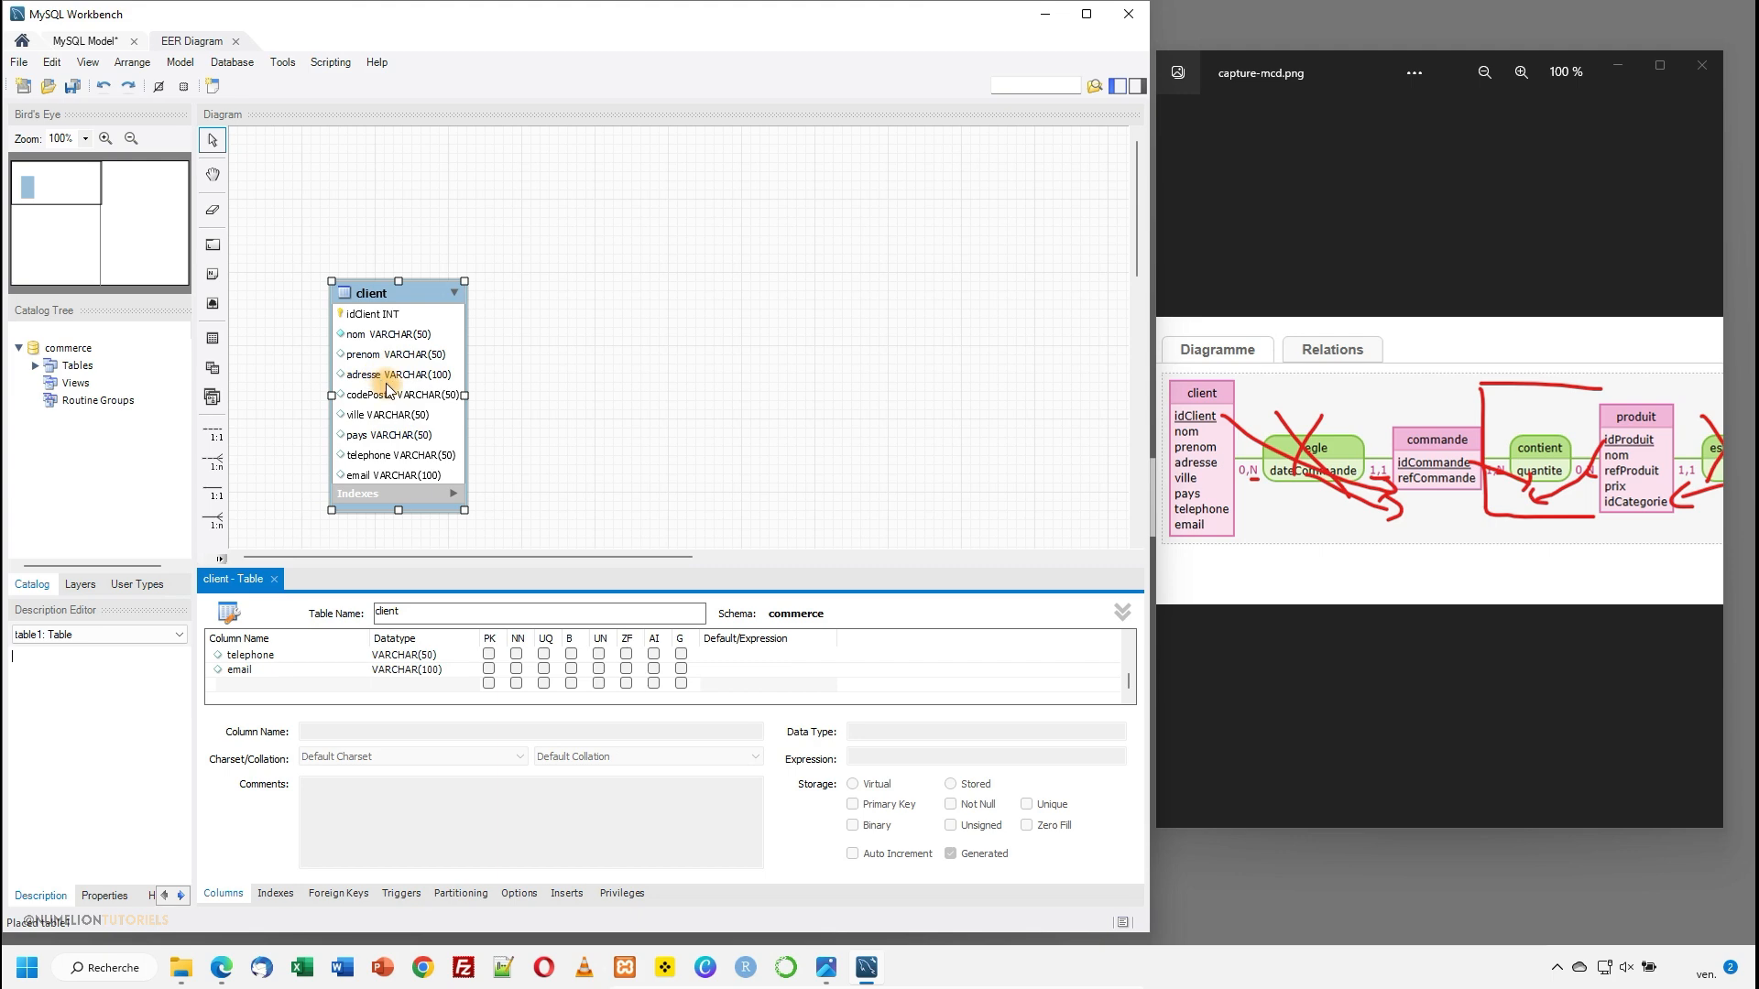
# - Move the client table to the diagram's upper-left area and space out the commande, produit, relationCommandeProduit and categorie tables
pyautogui.moveTo(413, 291); pyautogui.dragTo(368, 165)
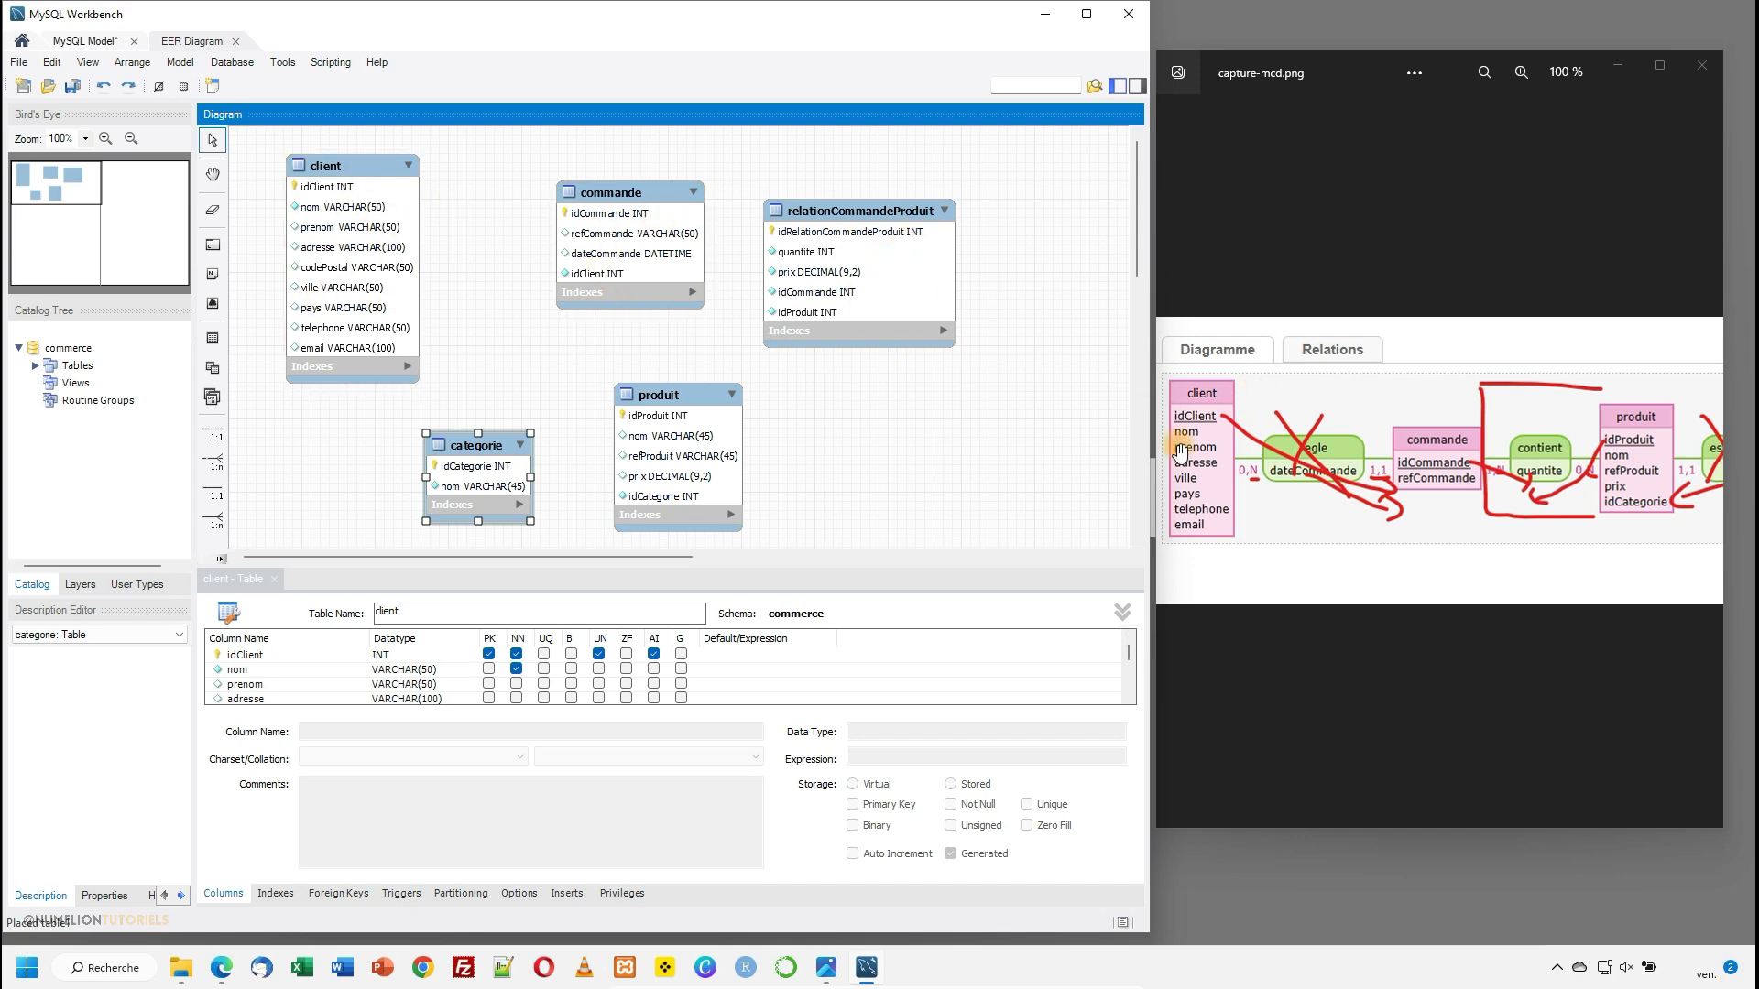
pyautogui.click(357, 229)
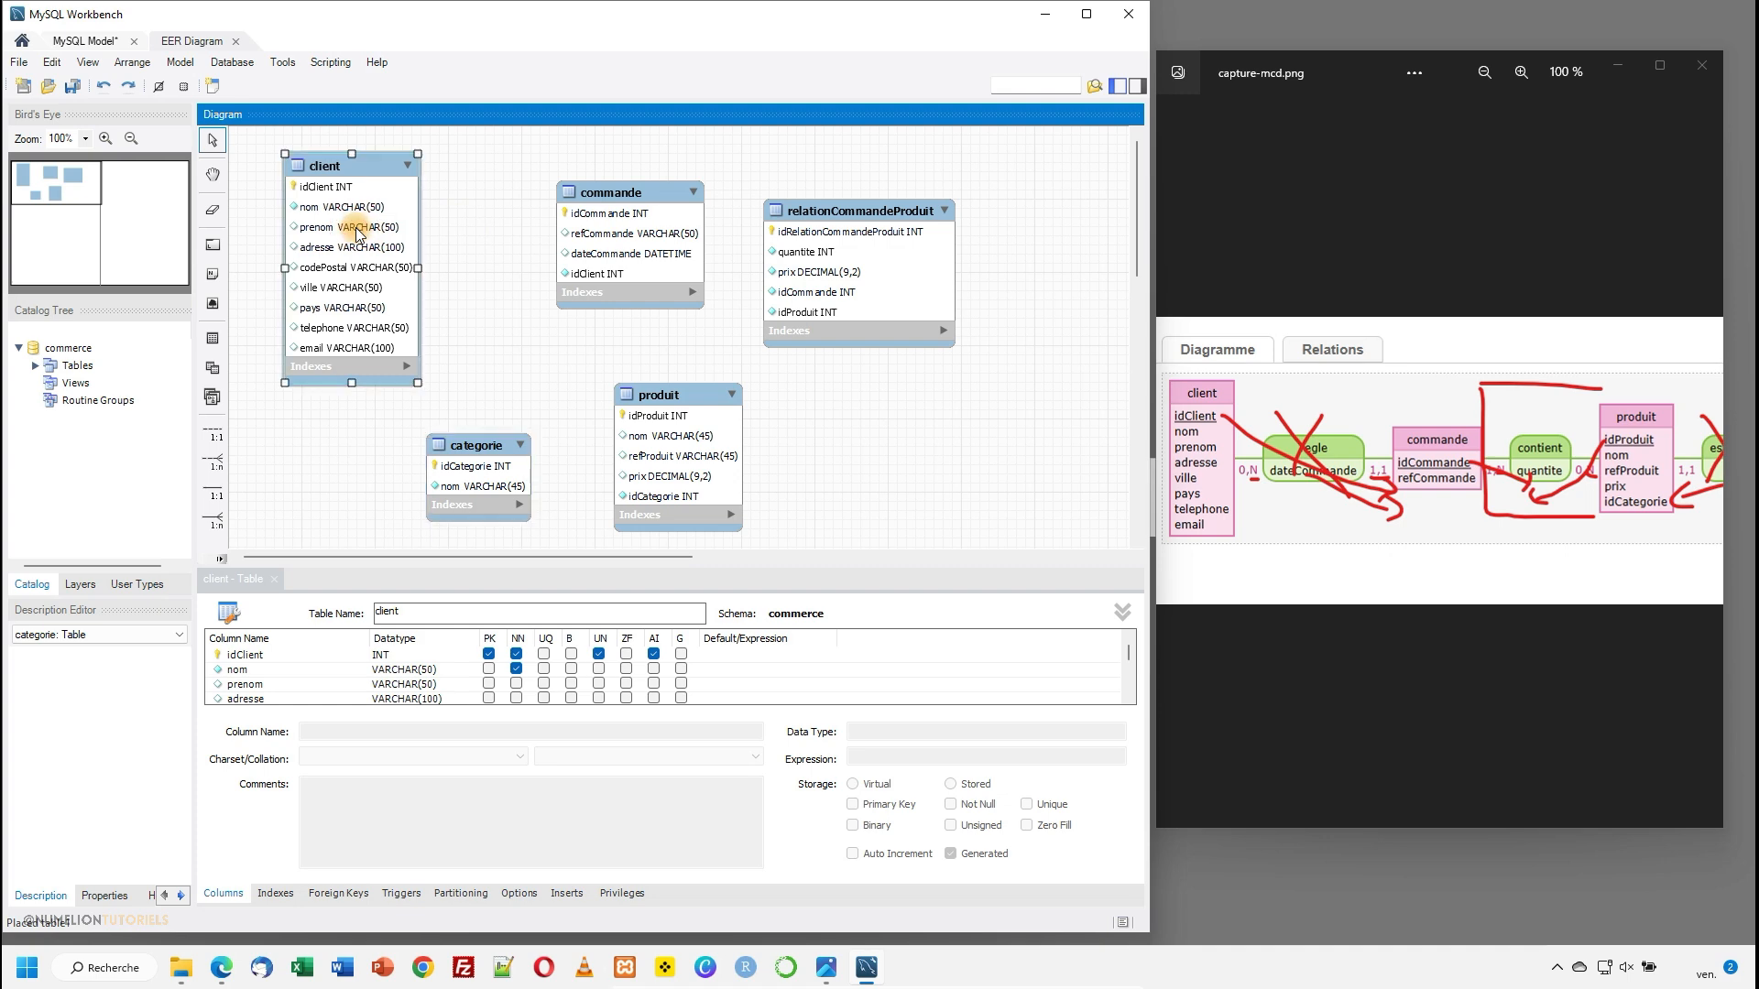
pyautogui.click(646, 256)
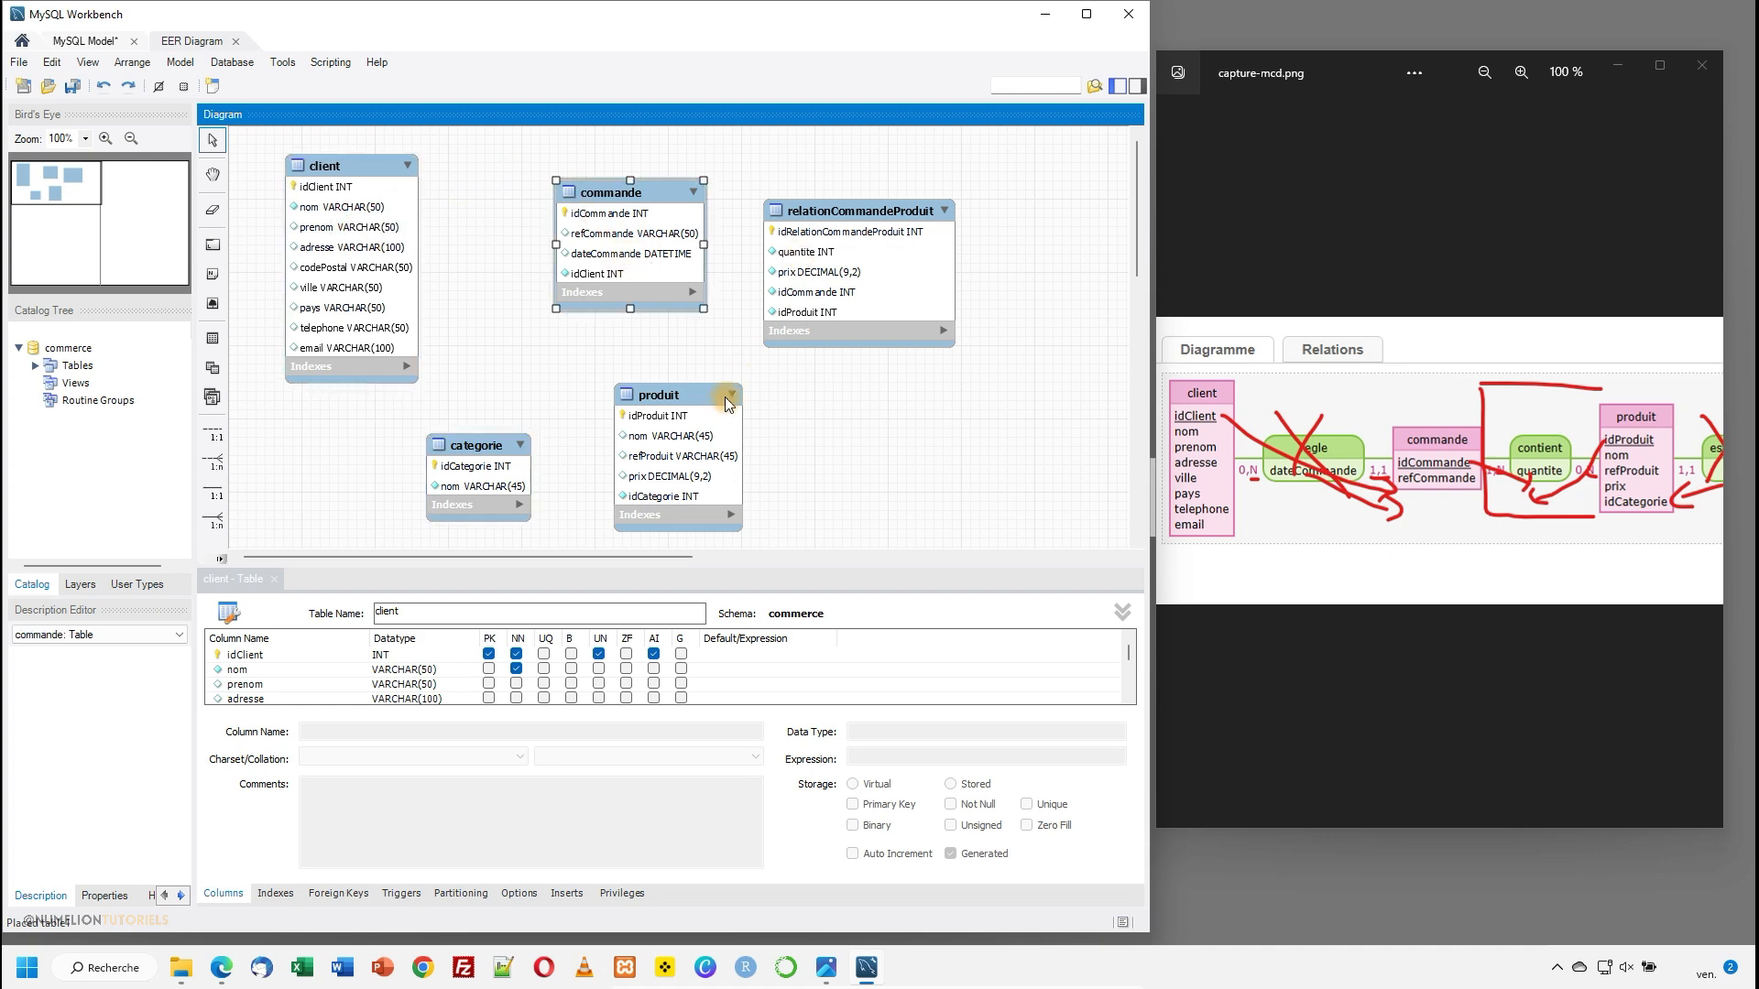
pyautogui.moveTo(646, 233); pyautogui.dragTo(670, 232)
pyautogui.moveTo(680, 396); pyautogui.dragTo(660, 385)
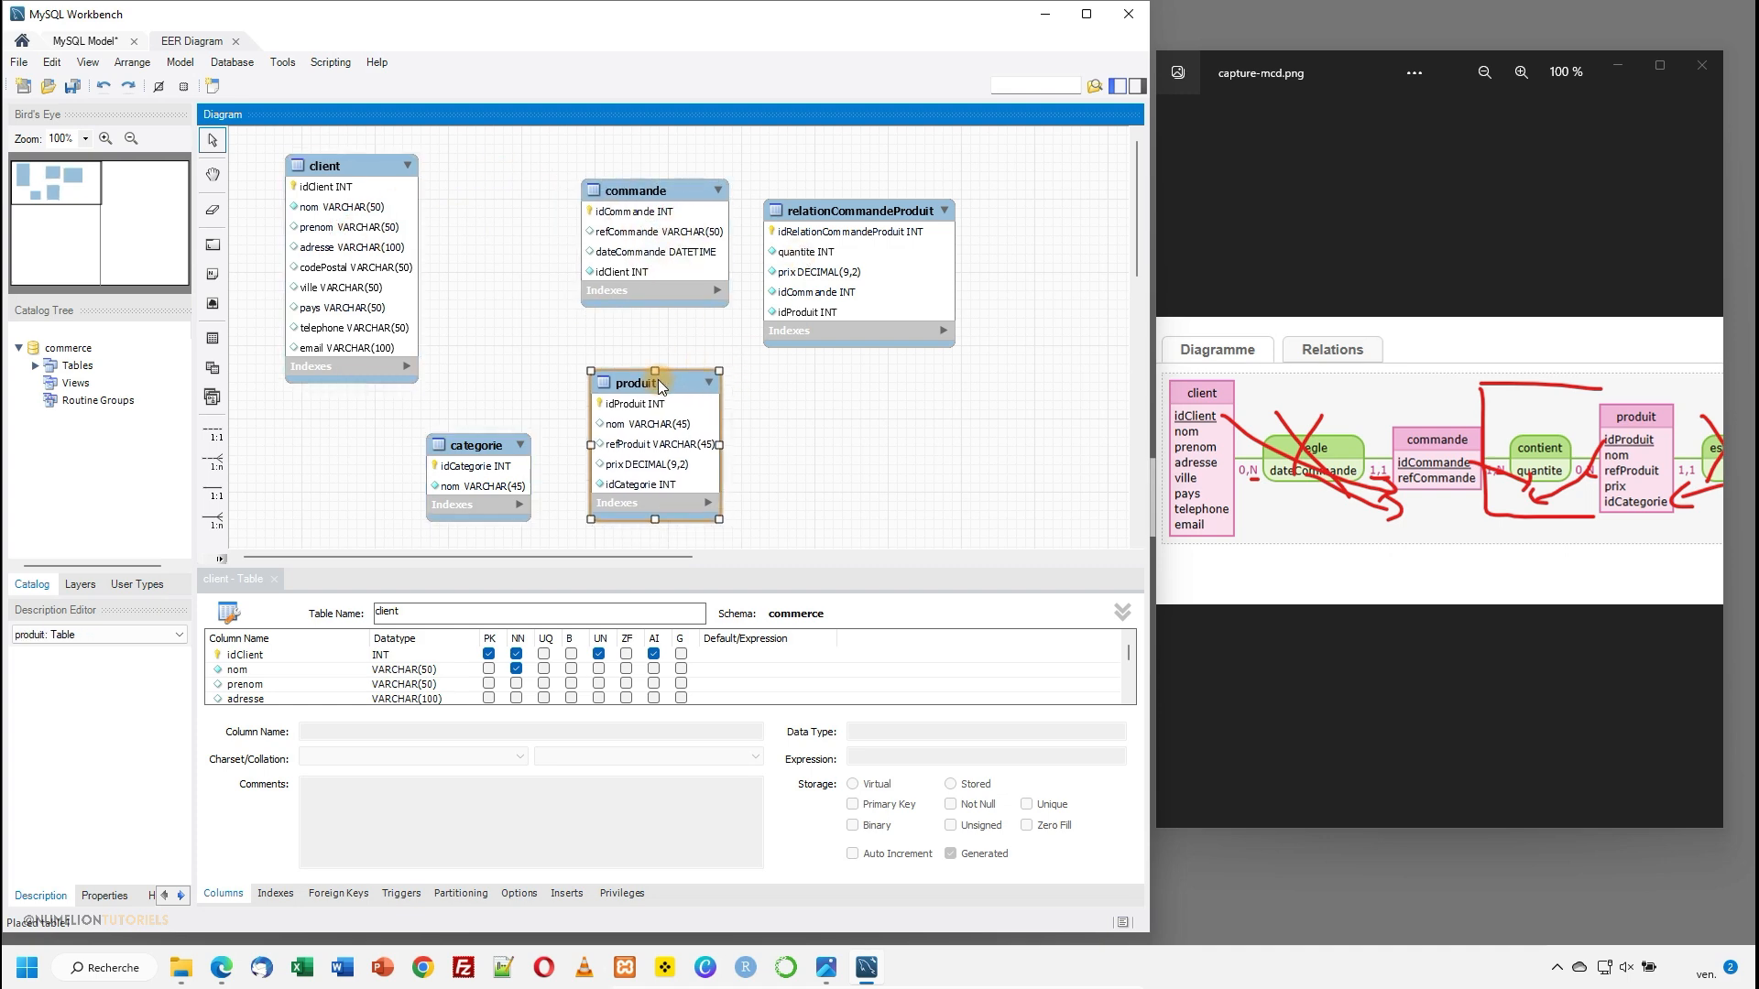
pyautogui.moveTo(850, 251); pyautogui.dragTo(914, 316)
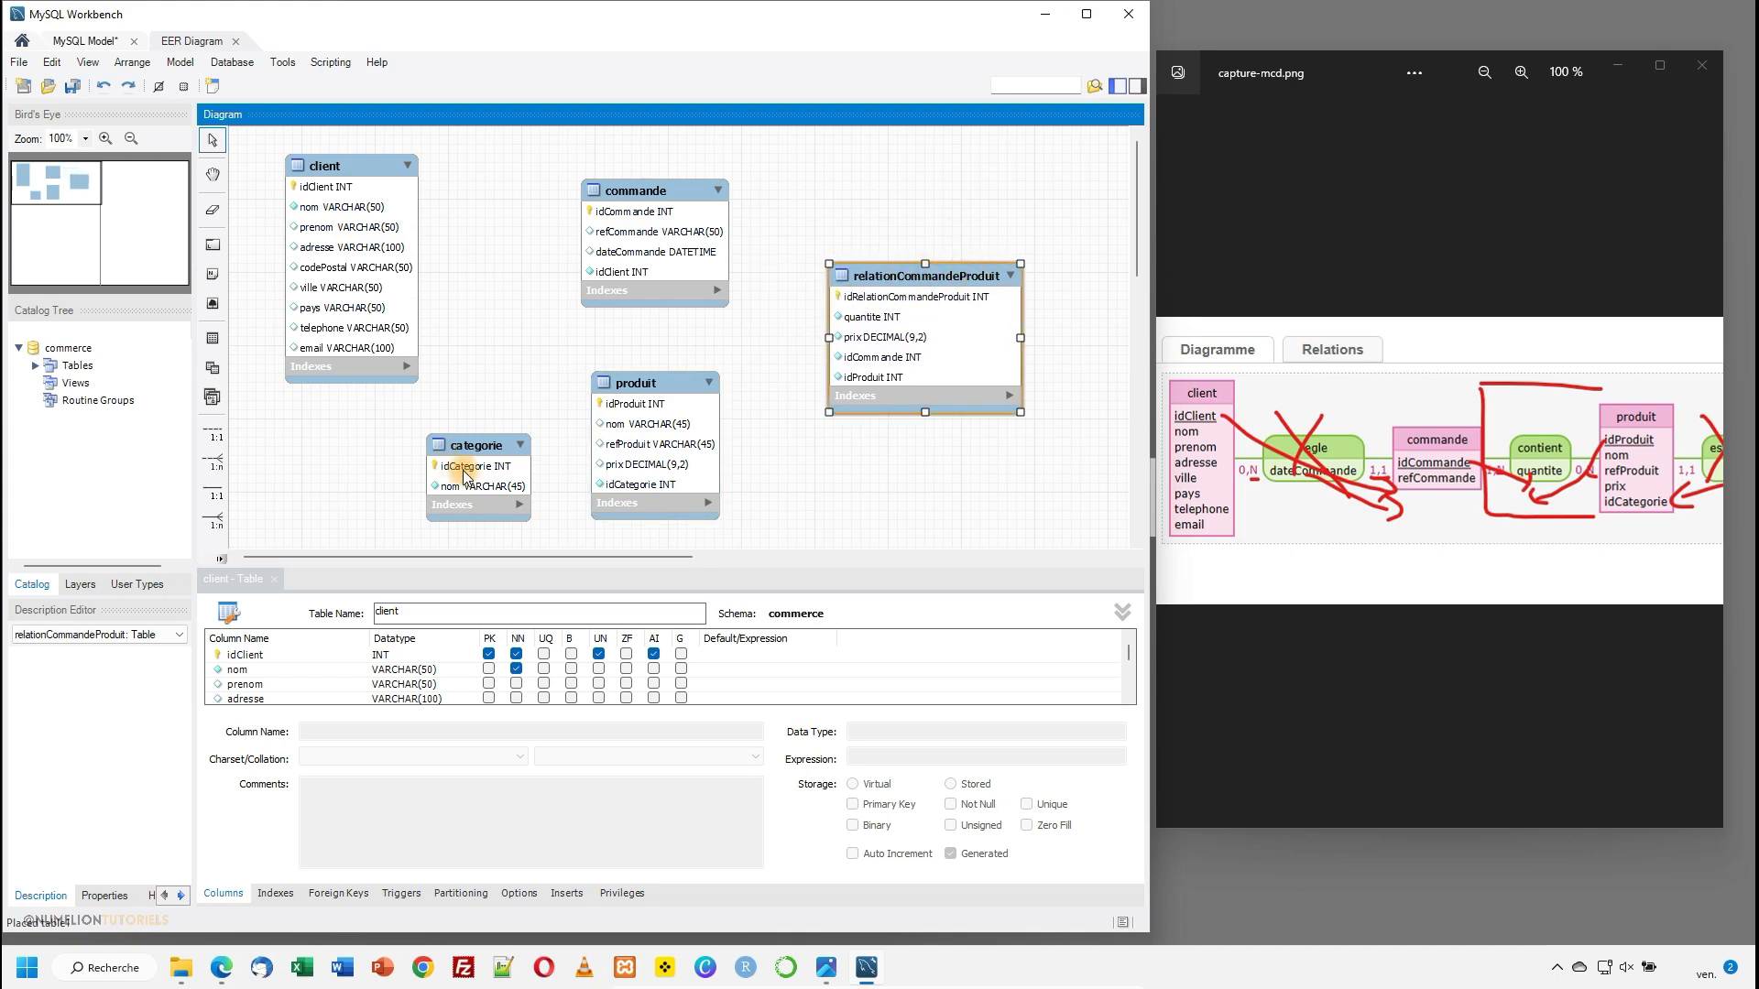
pyautogui.moveTo(474, 449); pyautogui.dragTo(454, 449)
# - Review the tables in the diagram, checking the column flags of client and relationCommandeProduit, including the foreign-key columns idCommande and idProduit
pyautogui.click(611, 424)
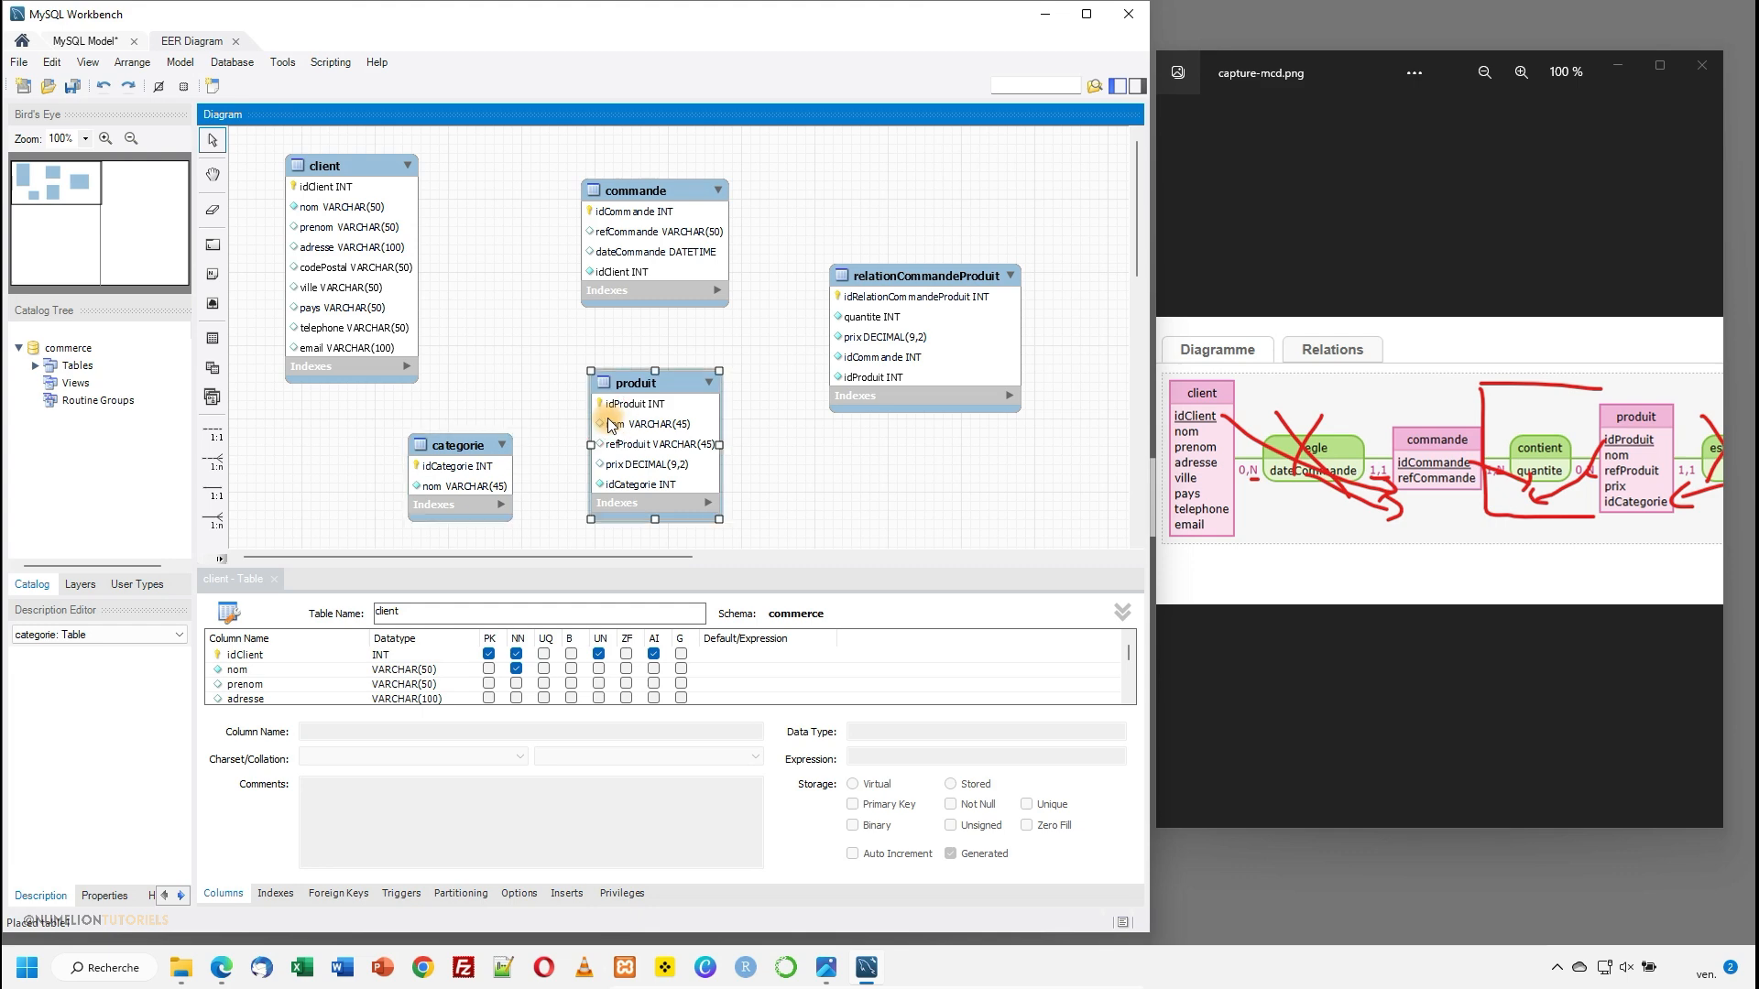
pyautogui.click(462, 473)
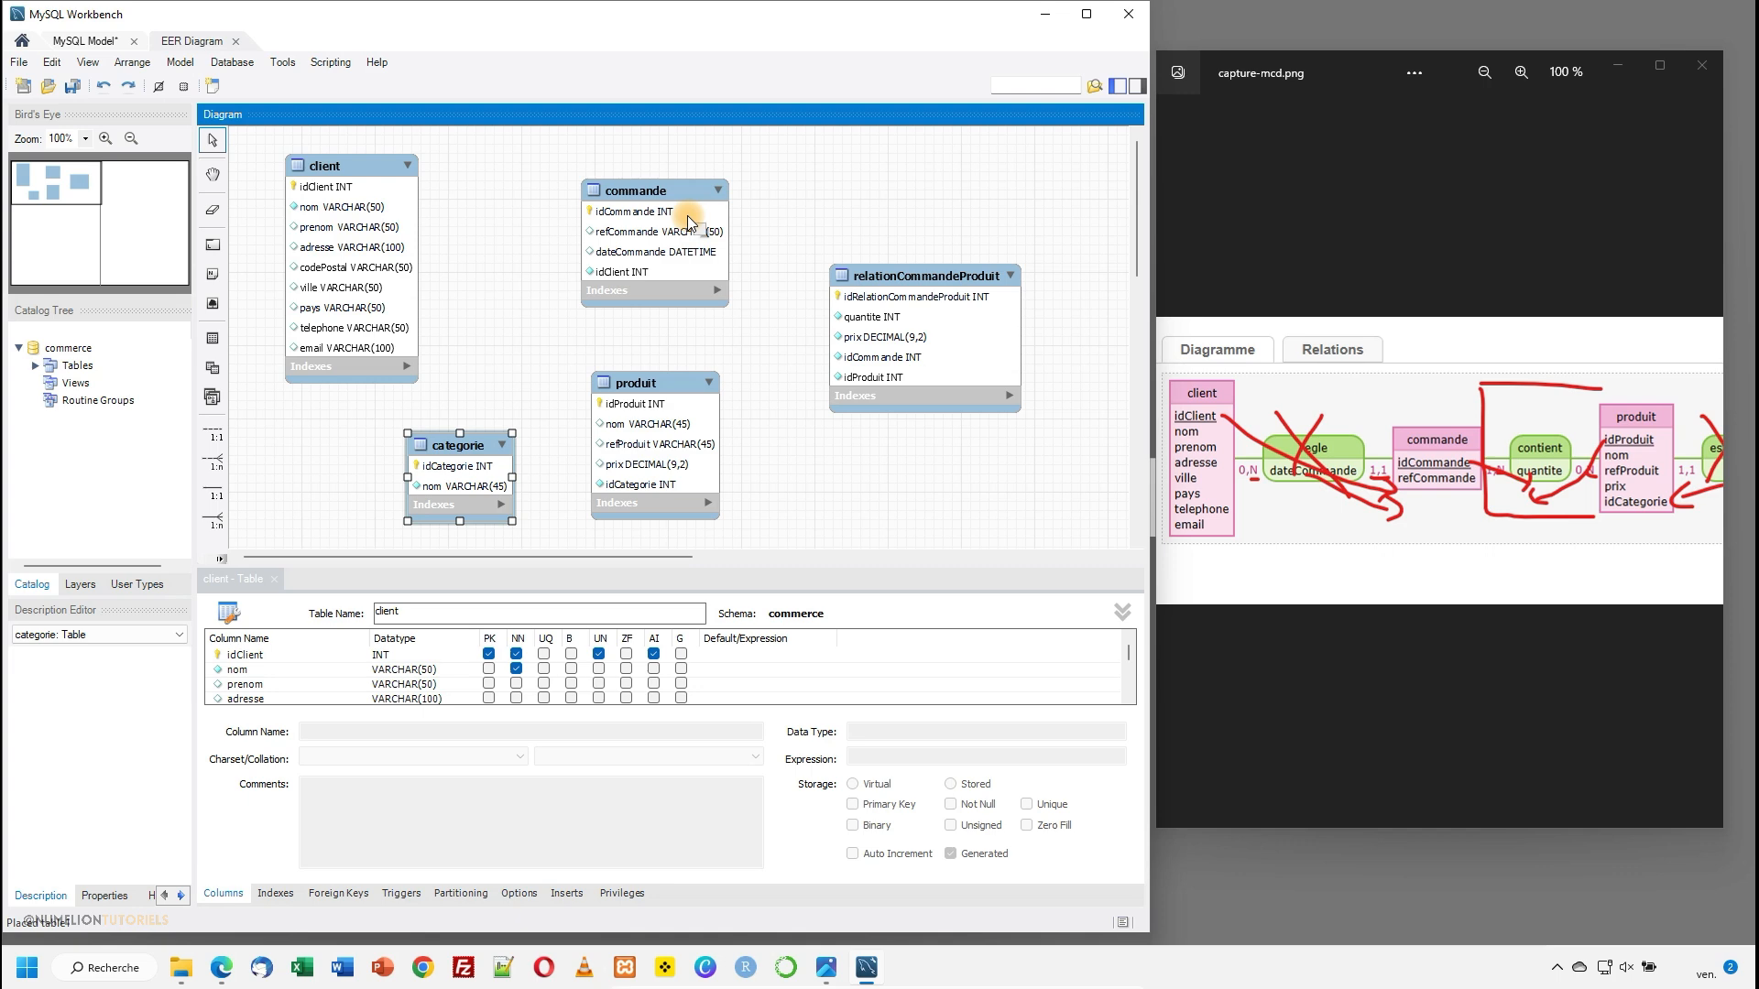
pyautogui.click(608, 267)
pyautogui.click(392, 250)
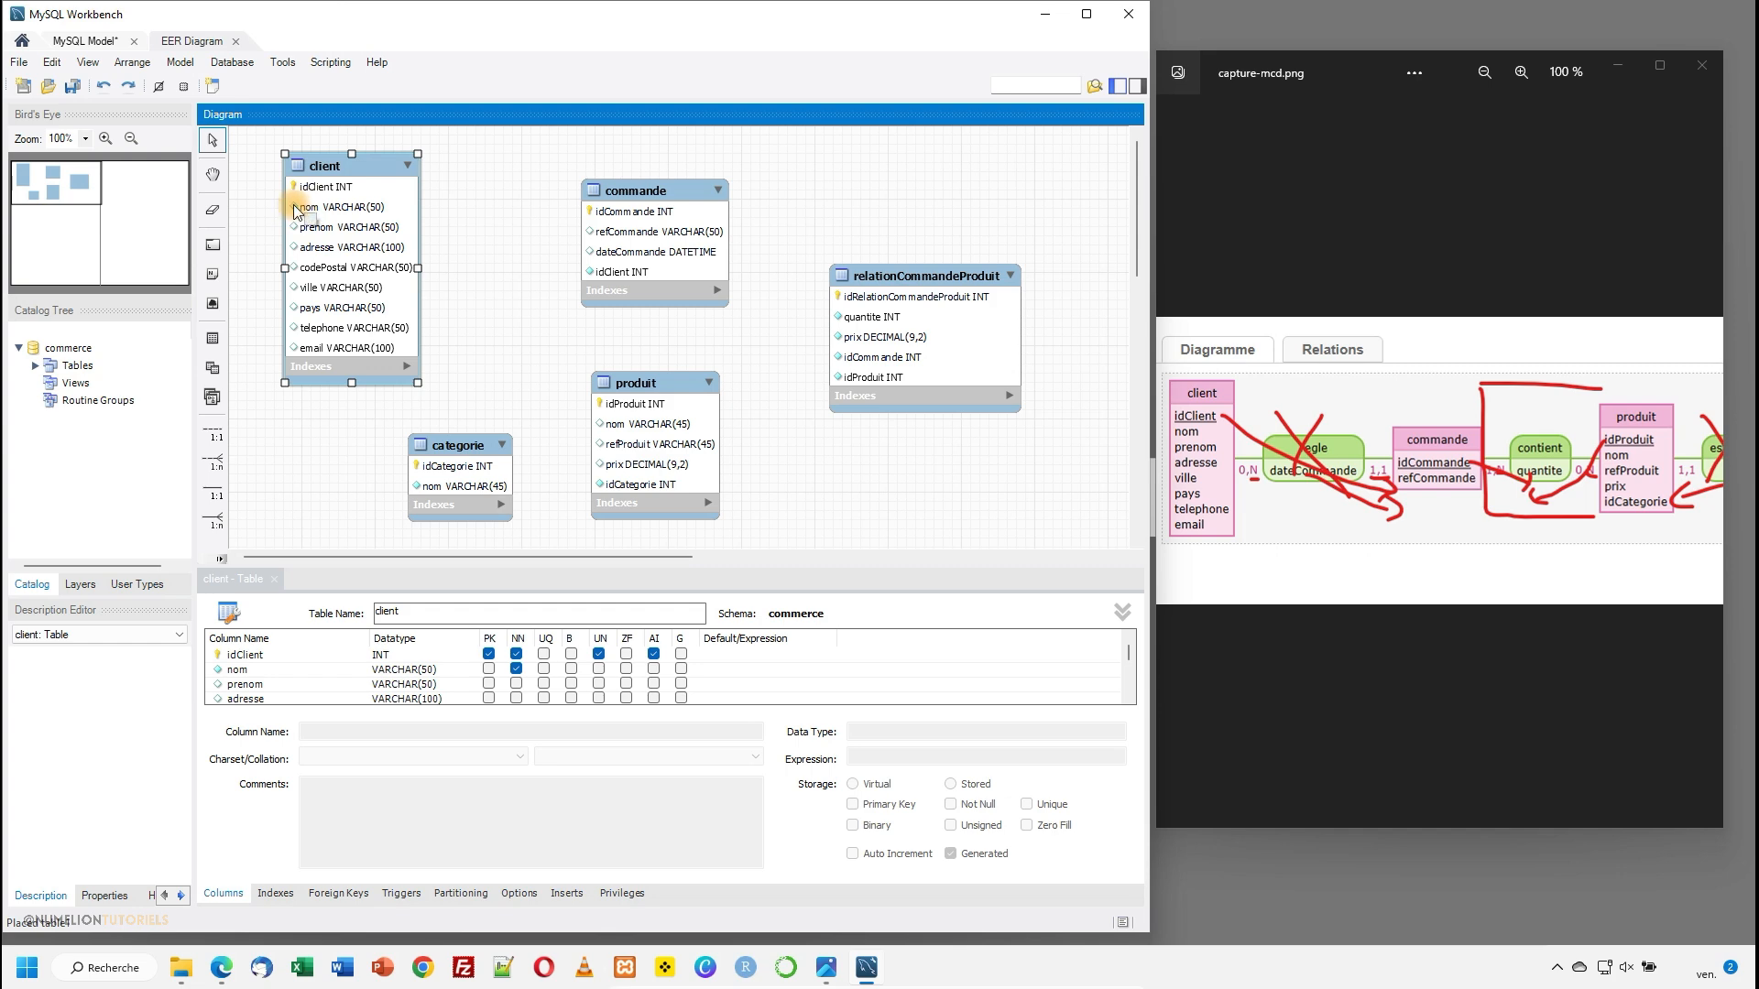
pyautogui.click(517, 669)
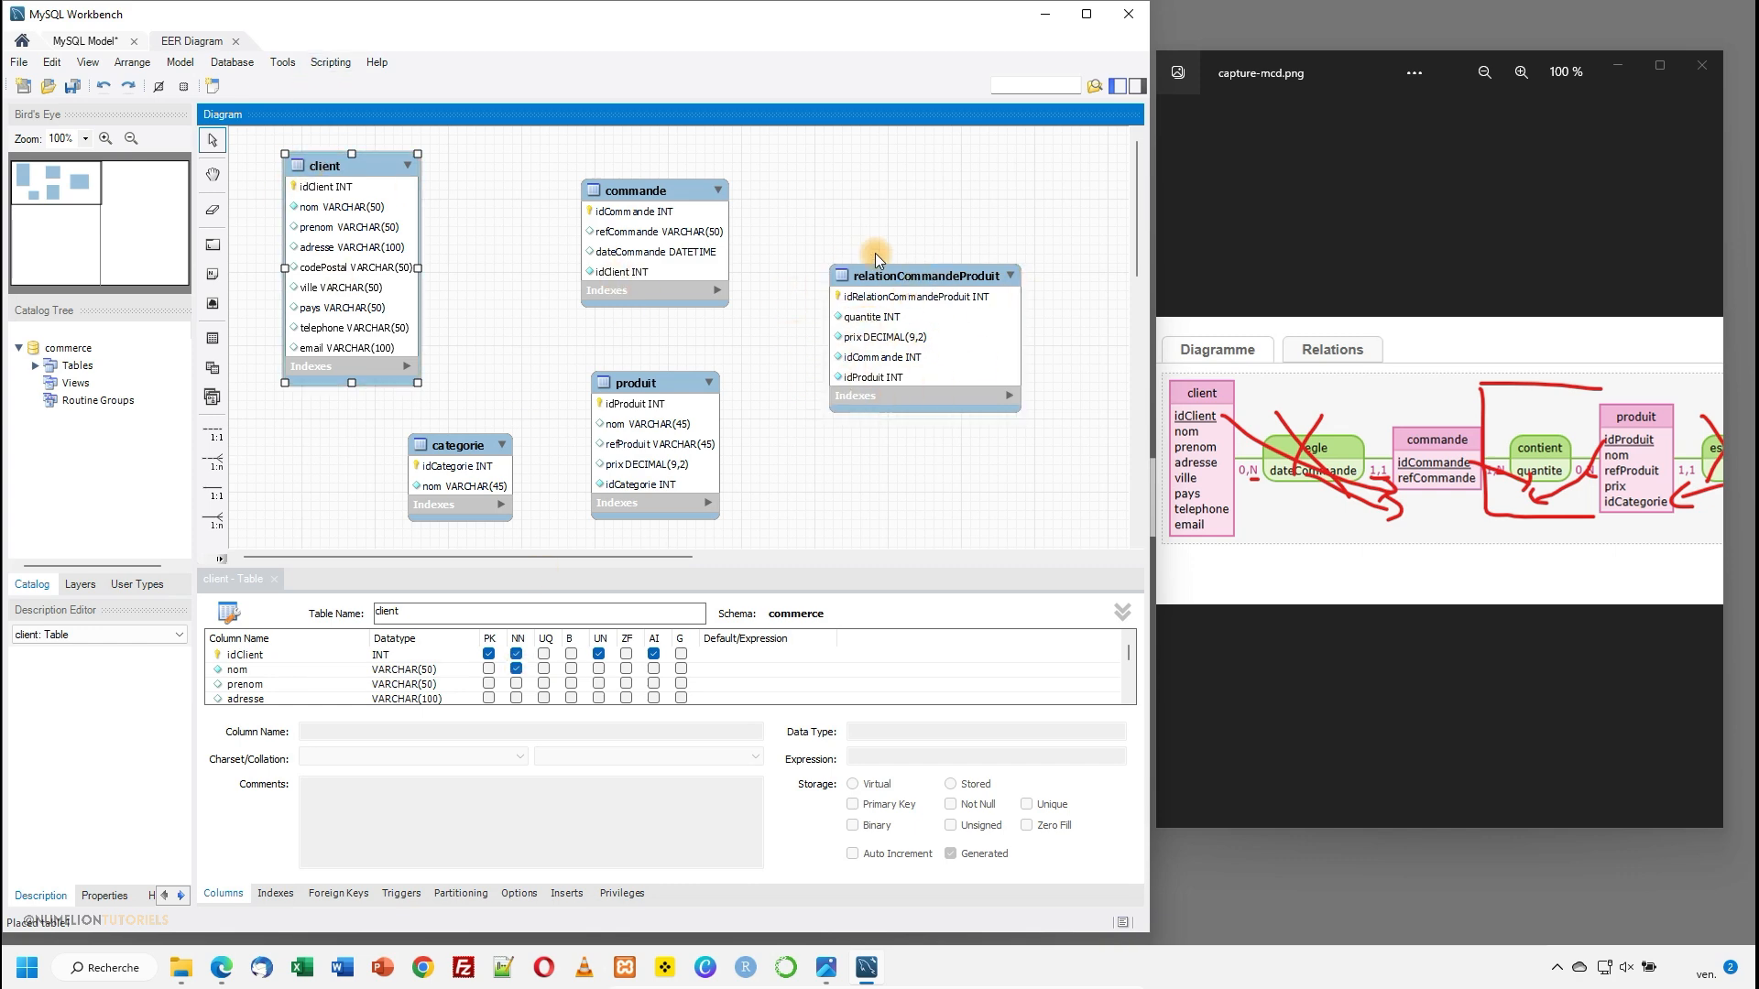
pyautogui.click(931, 354)
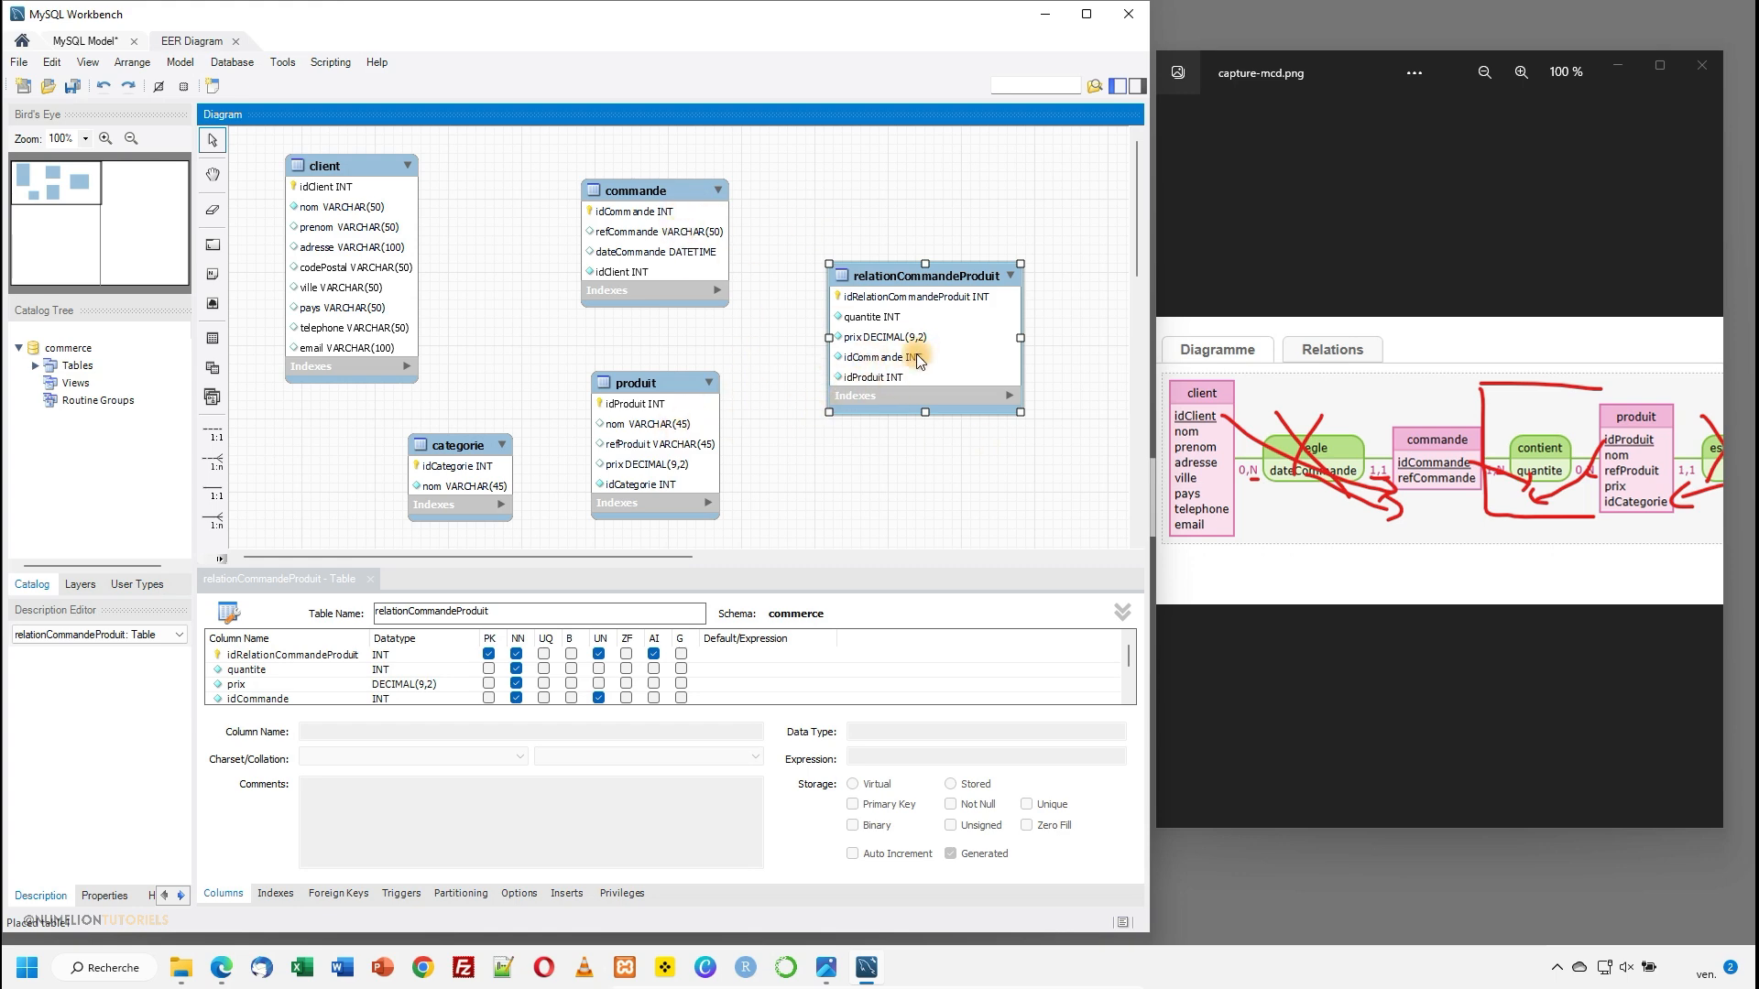
pyautogui.scroll(-1, 541, 662)
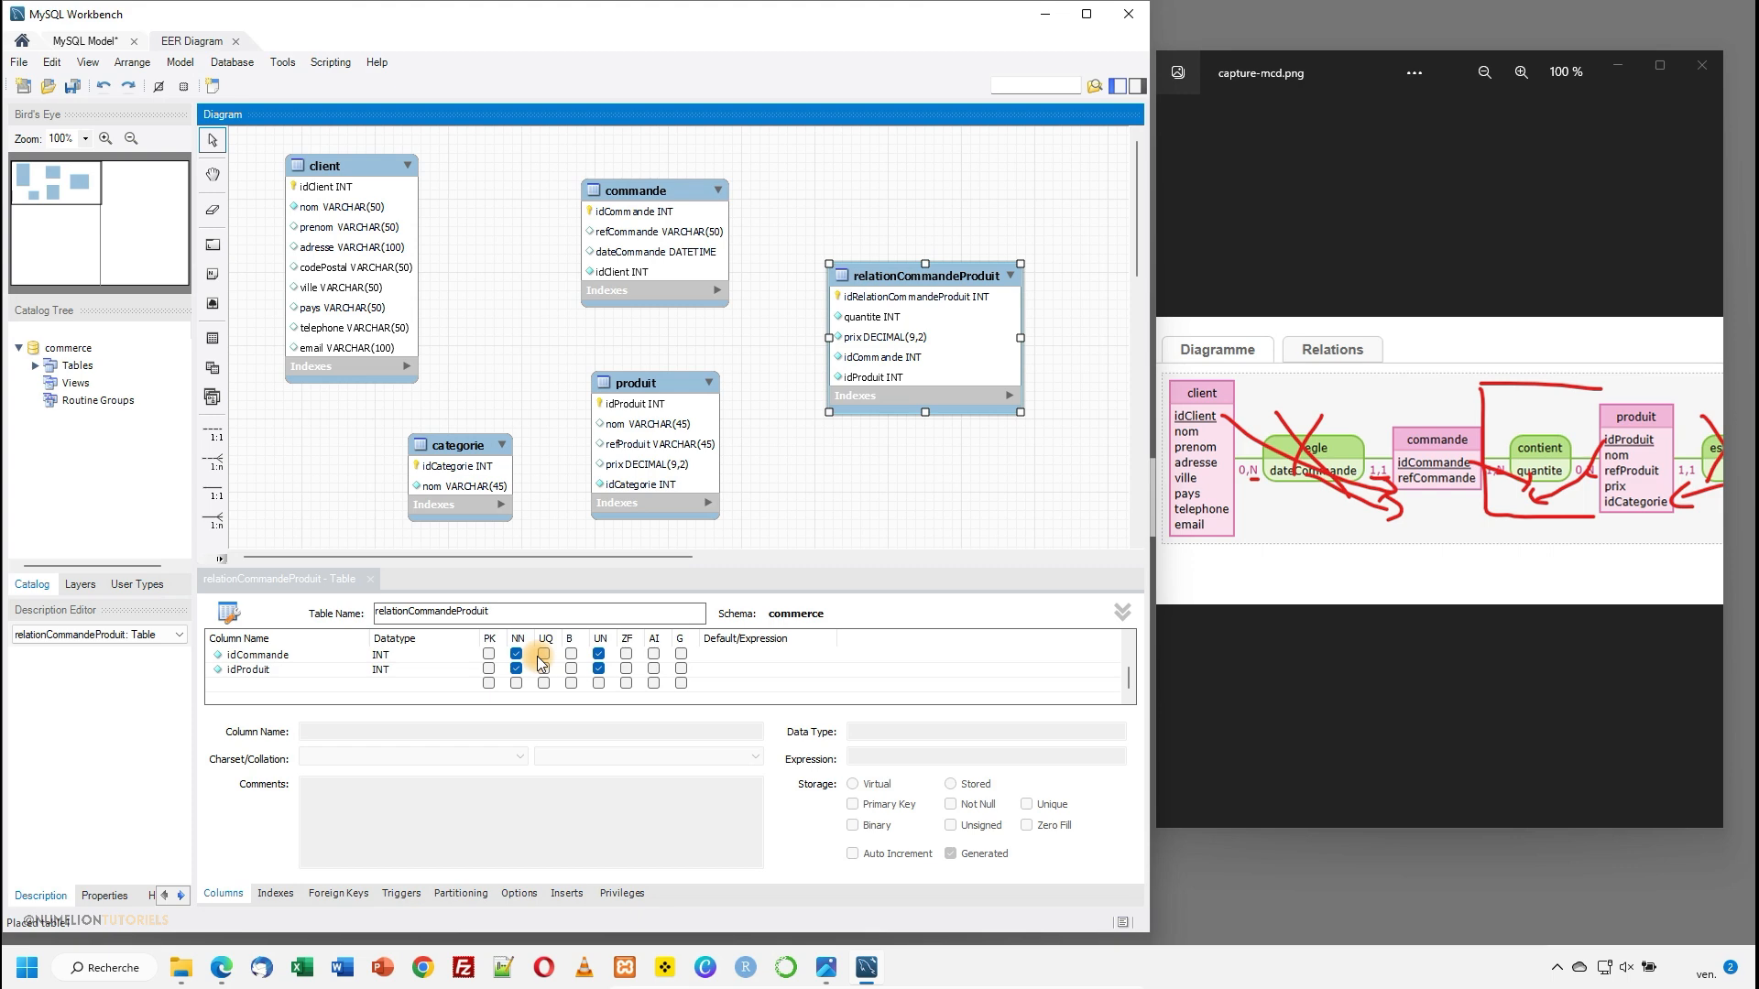
pyautogui.scroll(1, 540, 661)
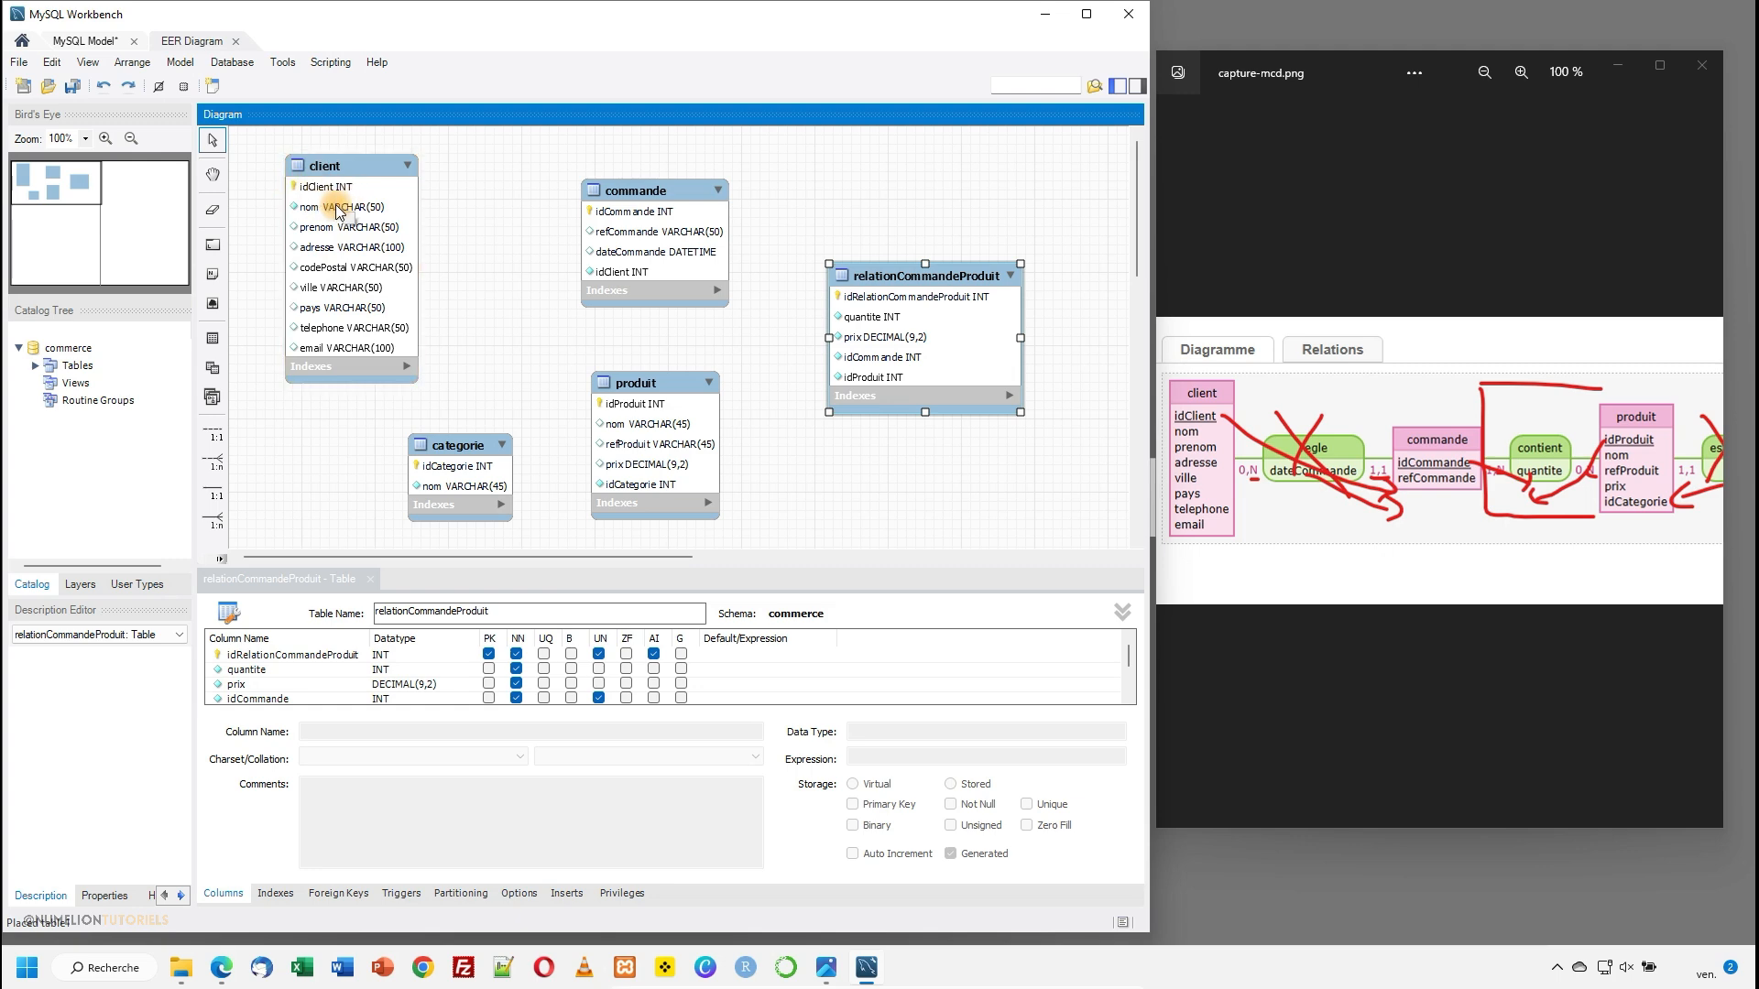
pyautogui.scroll(-1, 580, 657)
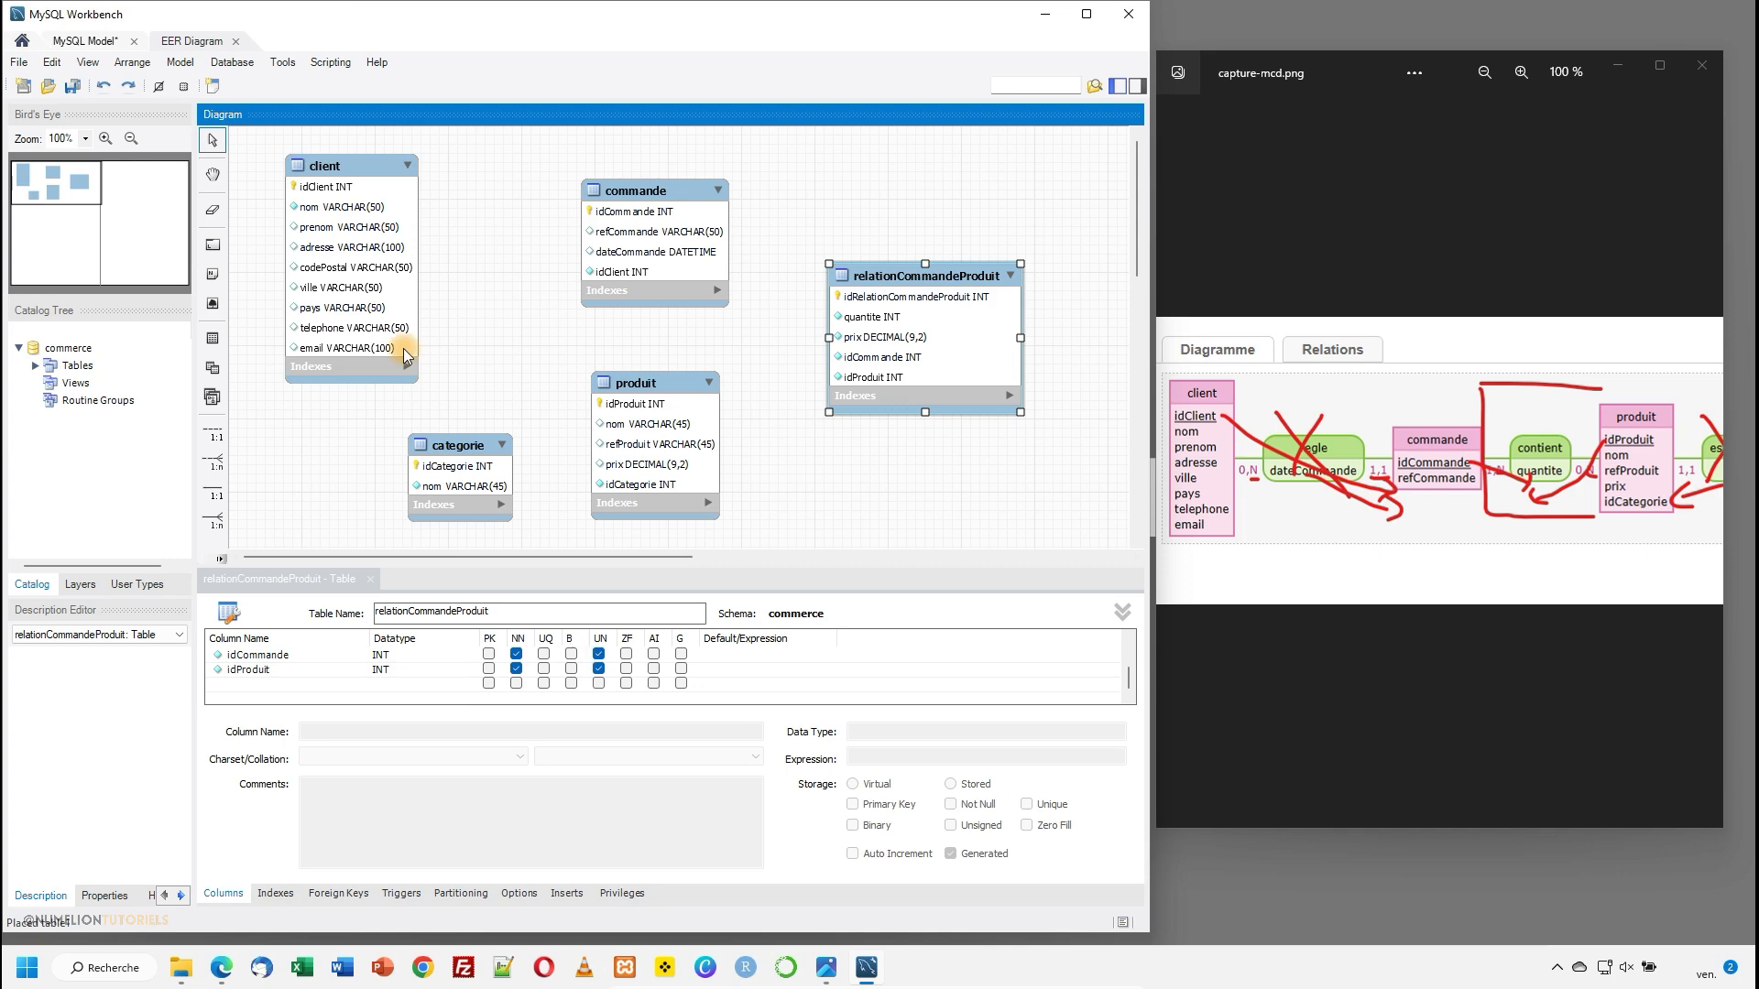
pyautogui.click(312, 236)
pyautogui.scroll(1, 520, 694)
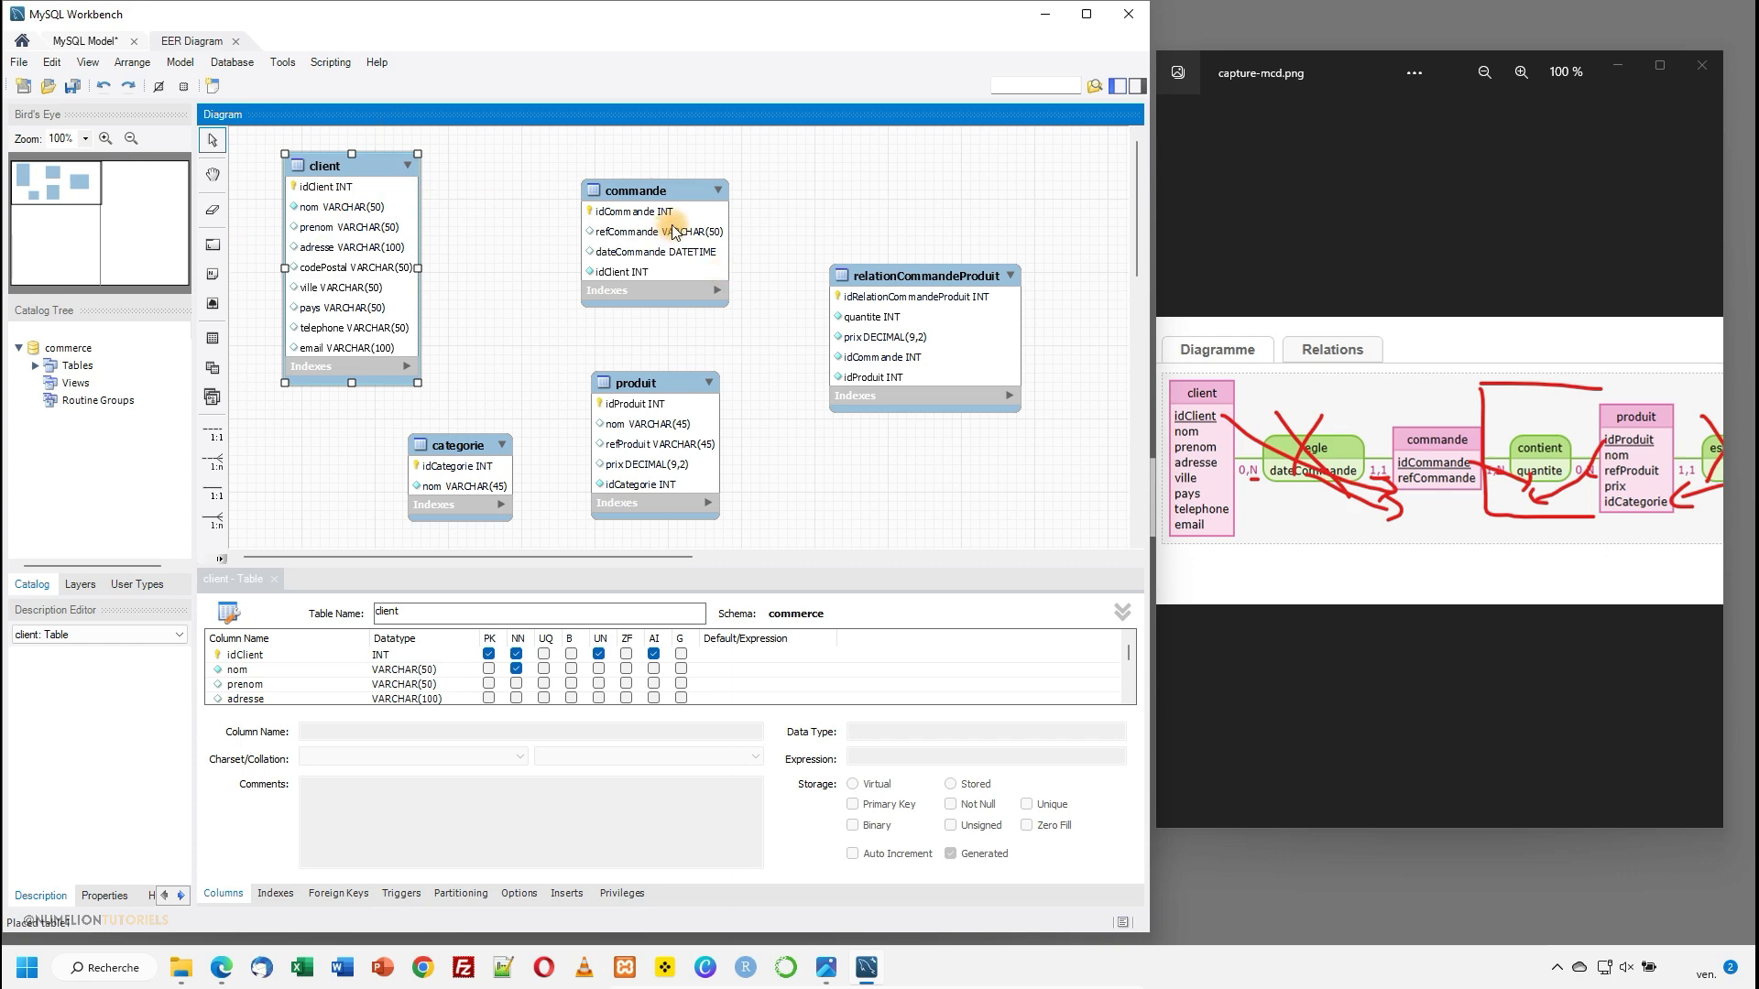
pyautogui.click(952, 333)
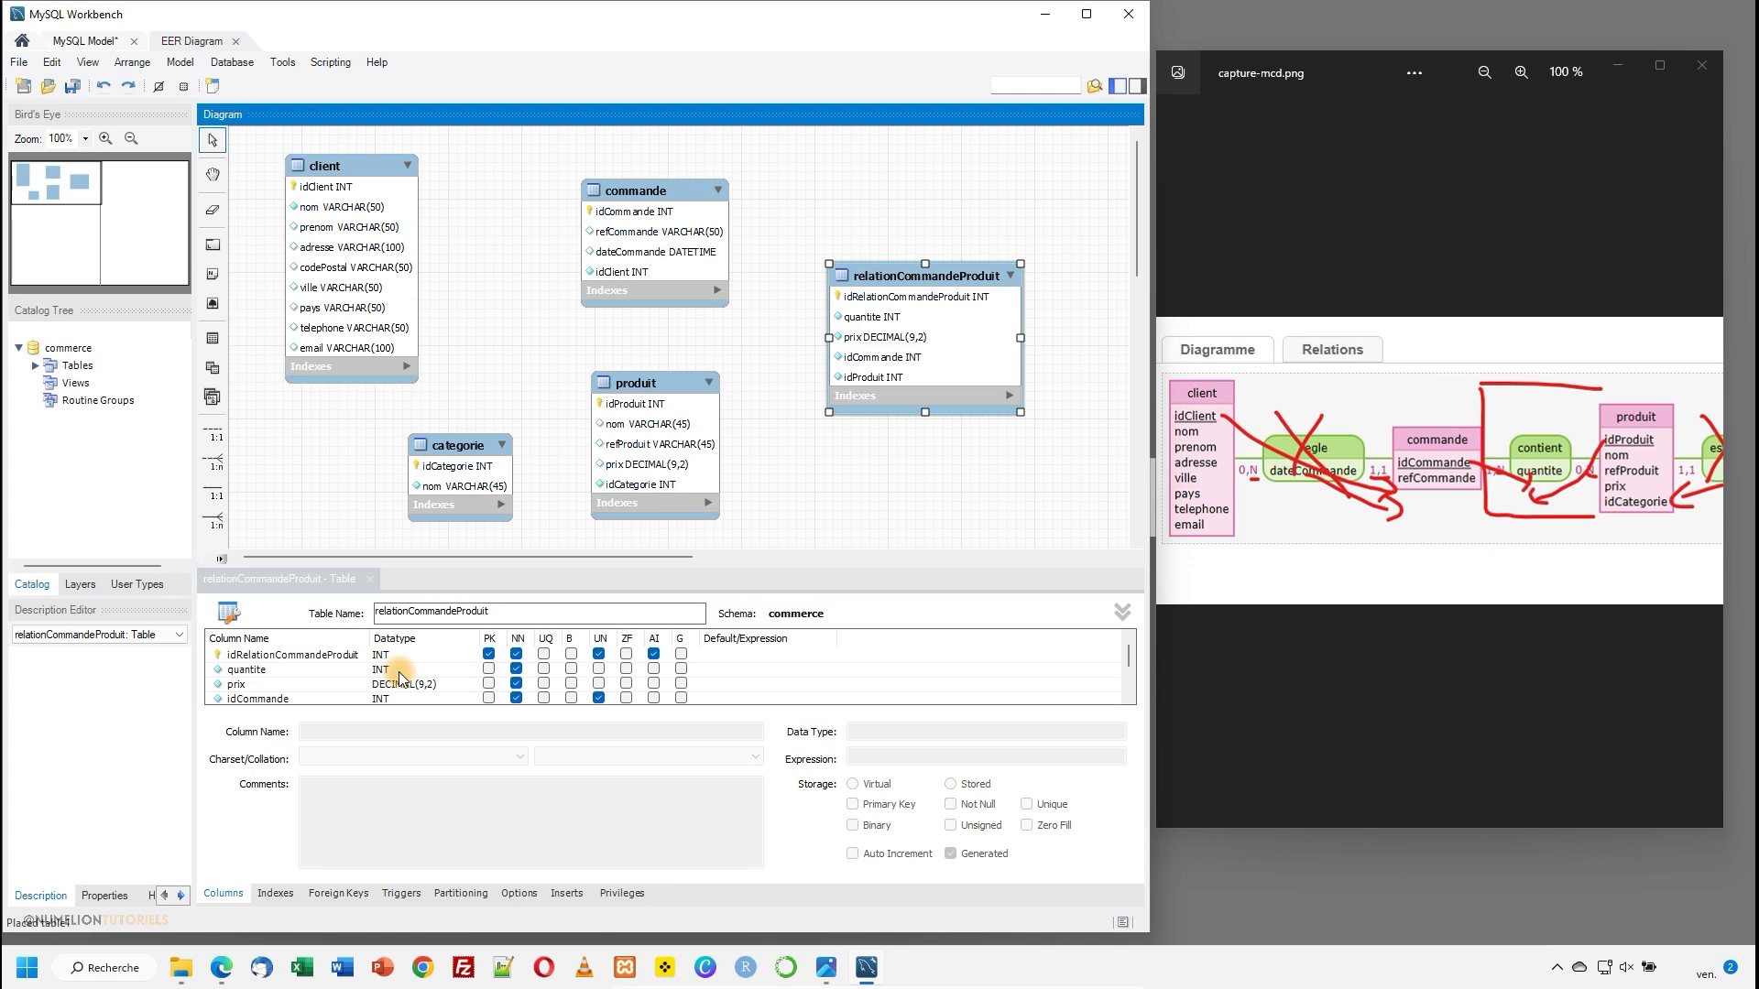
# - Mark the dateCommande column of the commande table as Not Null
pyautogui.click(632, 241)
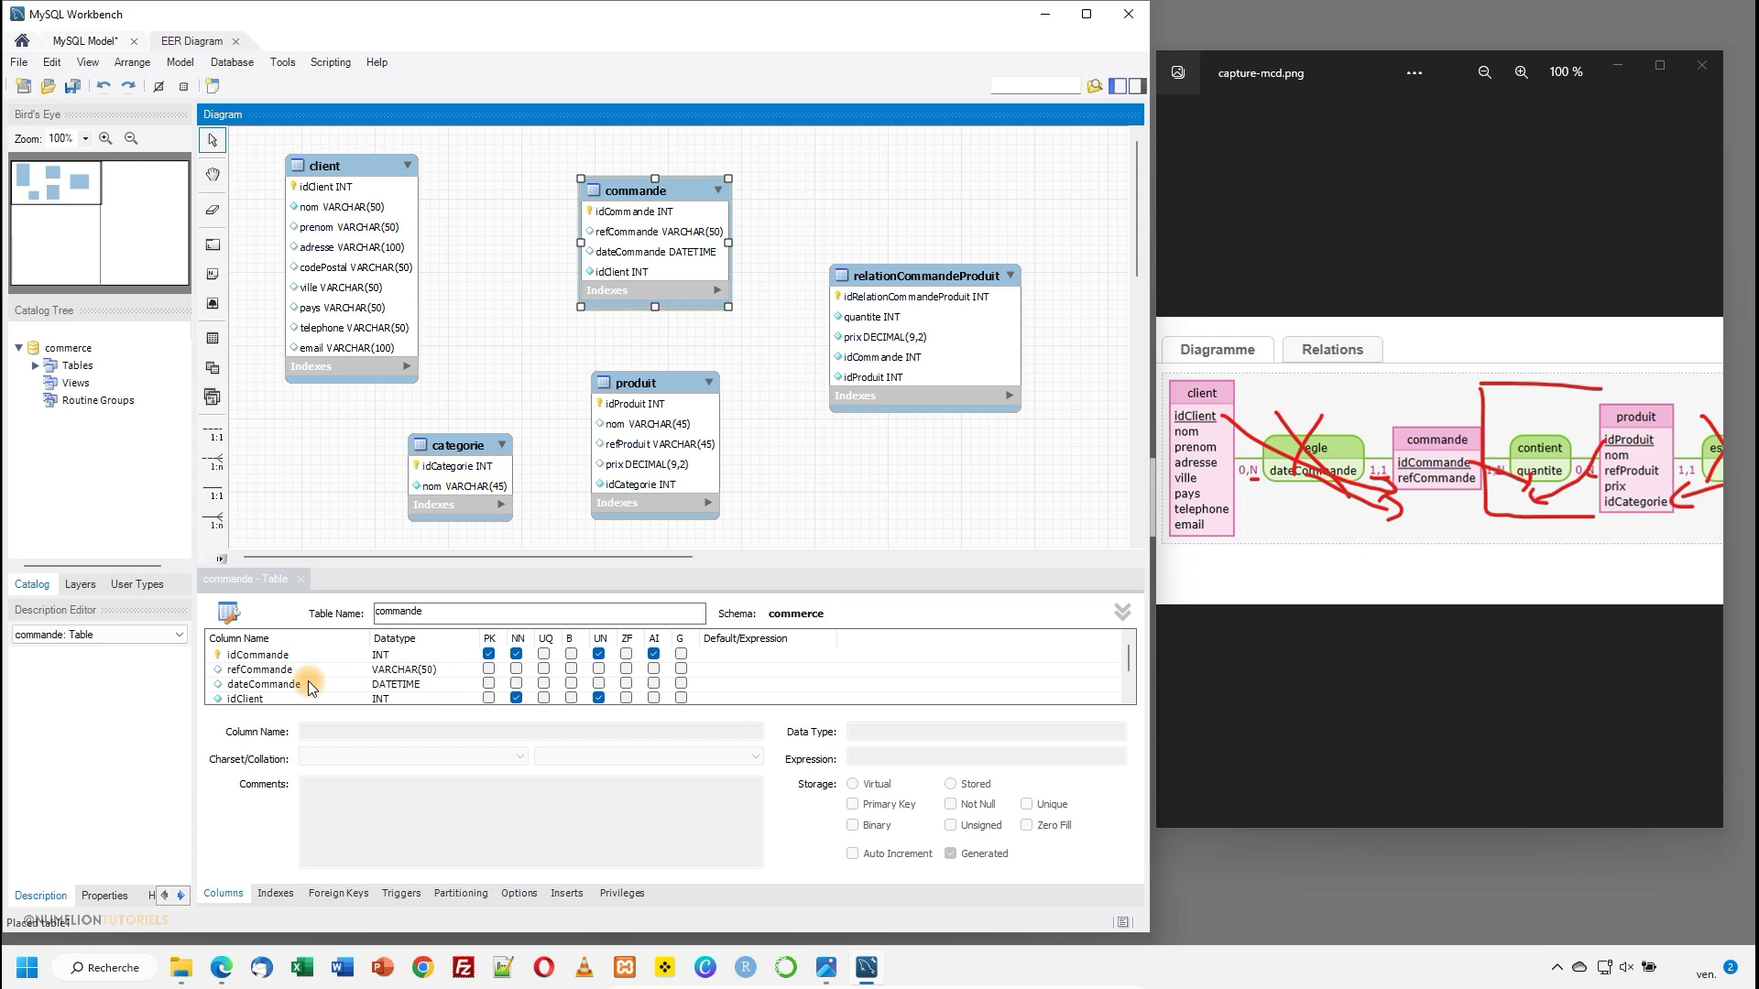
pyautogui.click(517, 684)
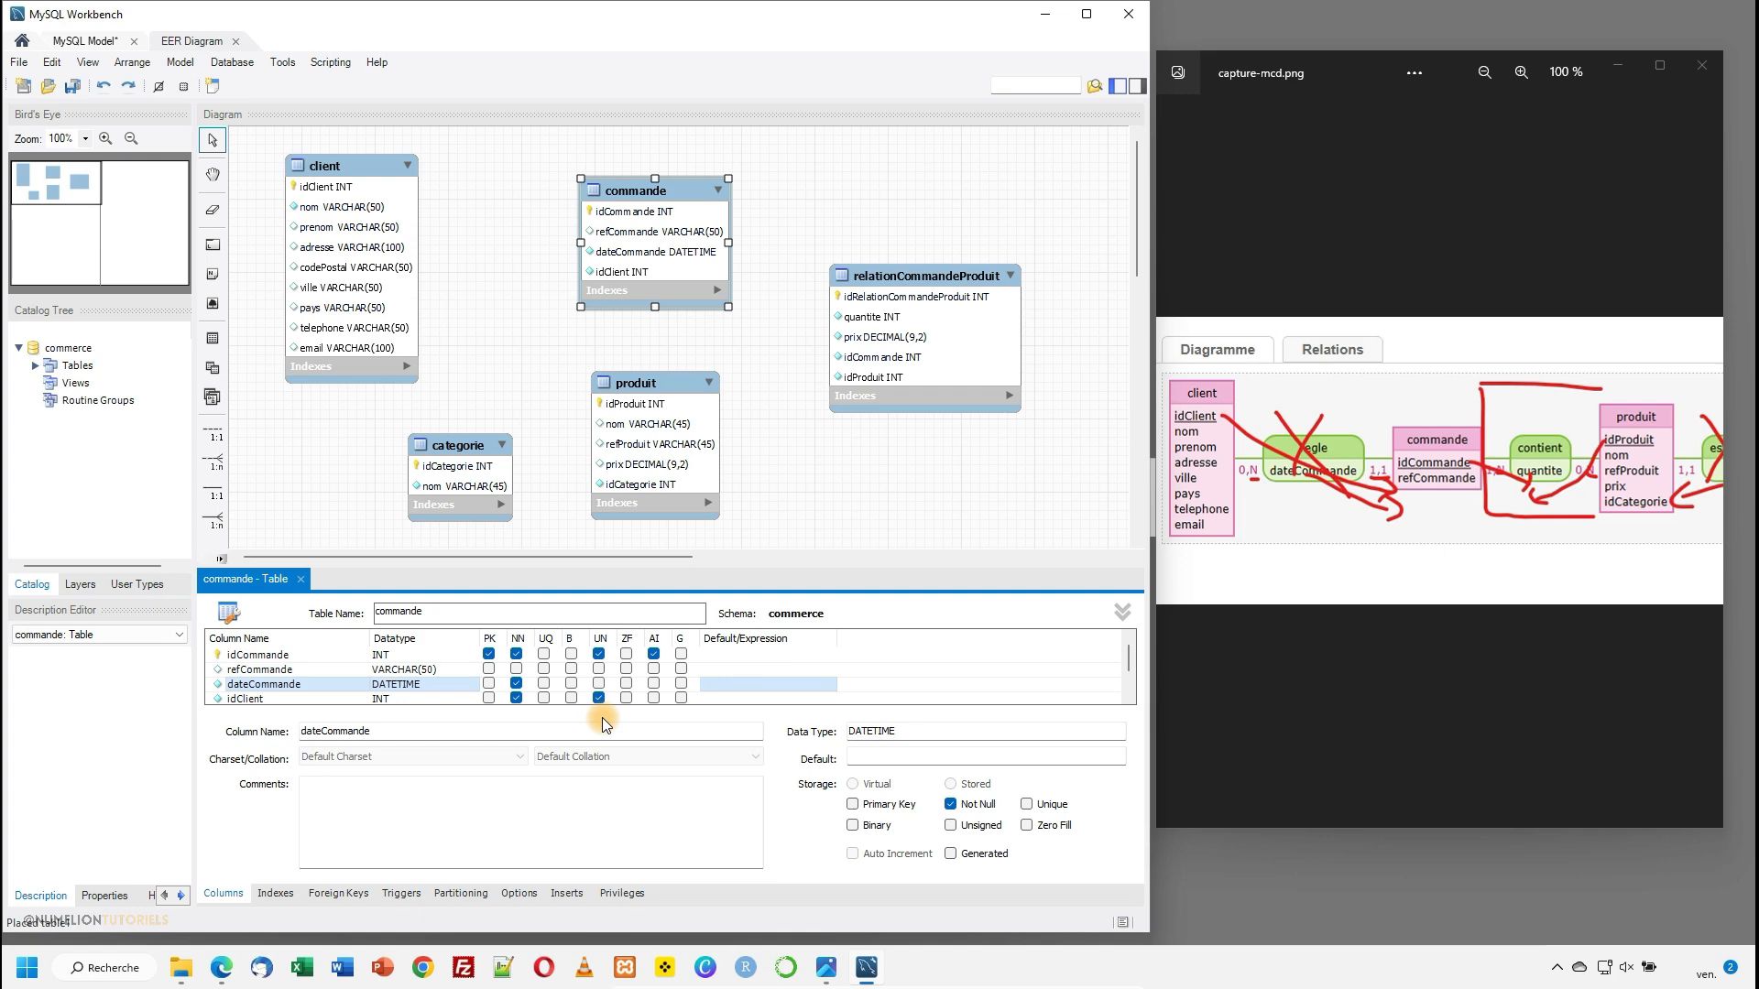
# - Compare the relationCommandeProduit and produit tables with the entities and associations in the capture-mcd.png diagram
pyautogui.click(870, 317)
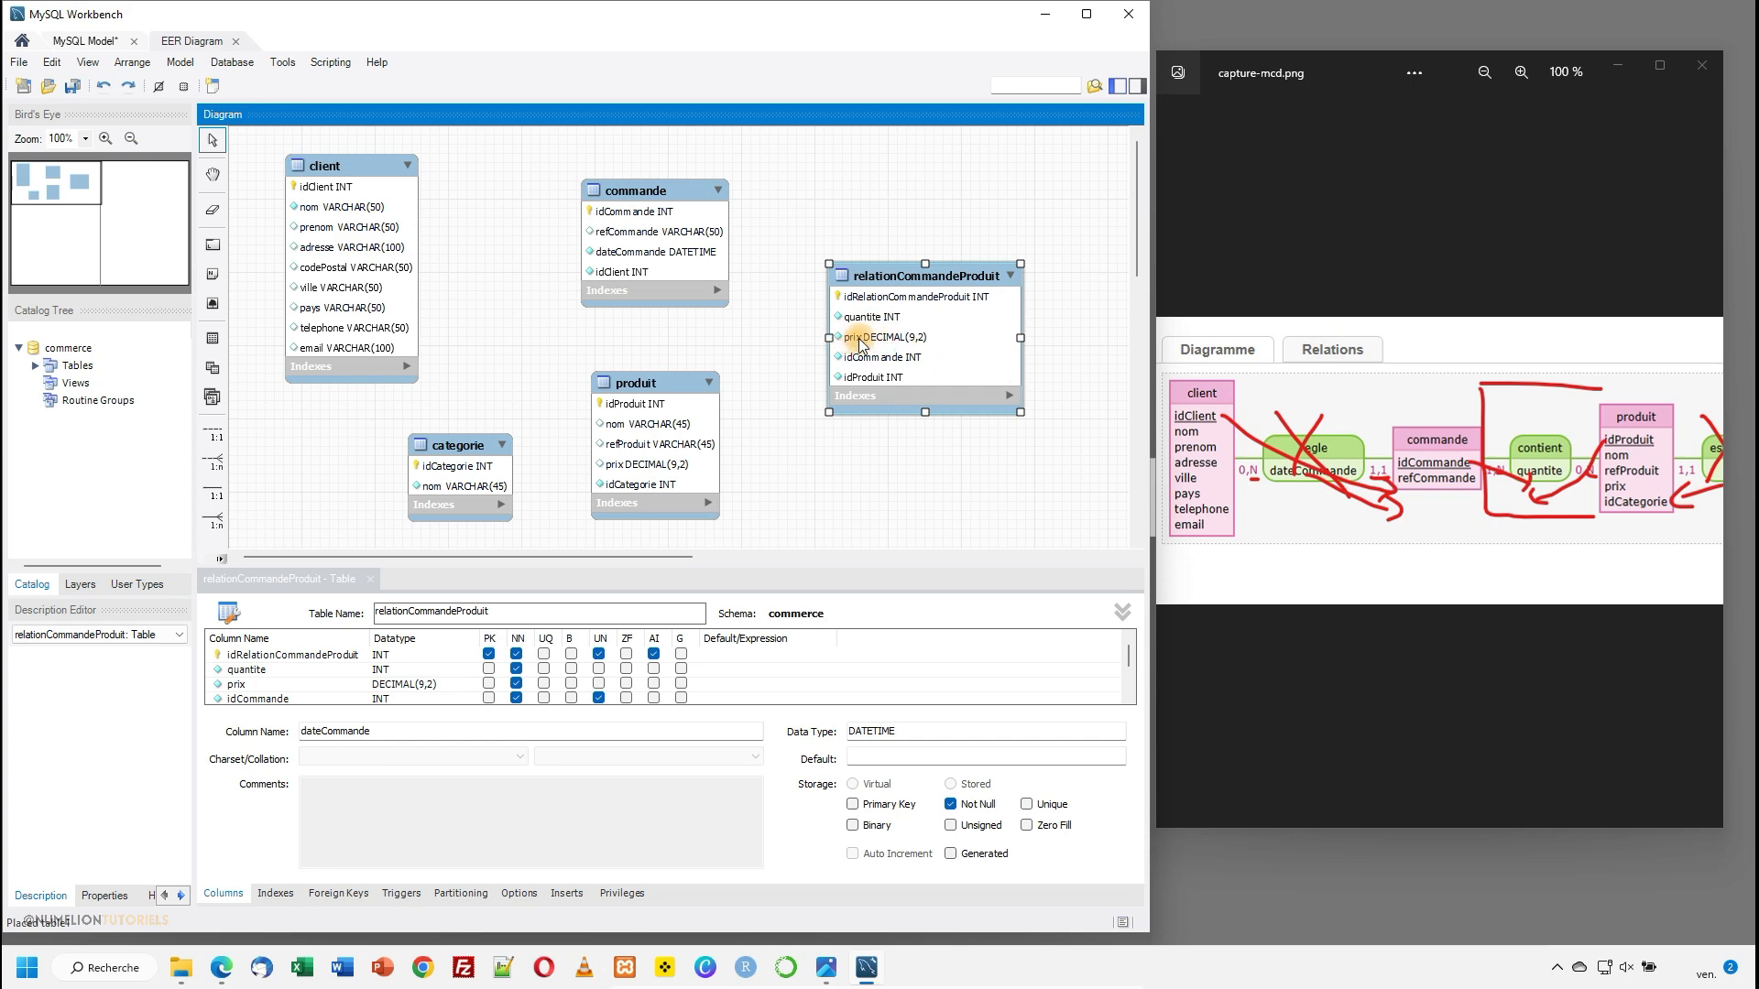
pyautogui.click(638, 471)
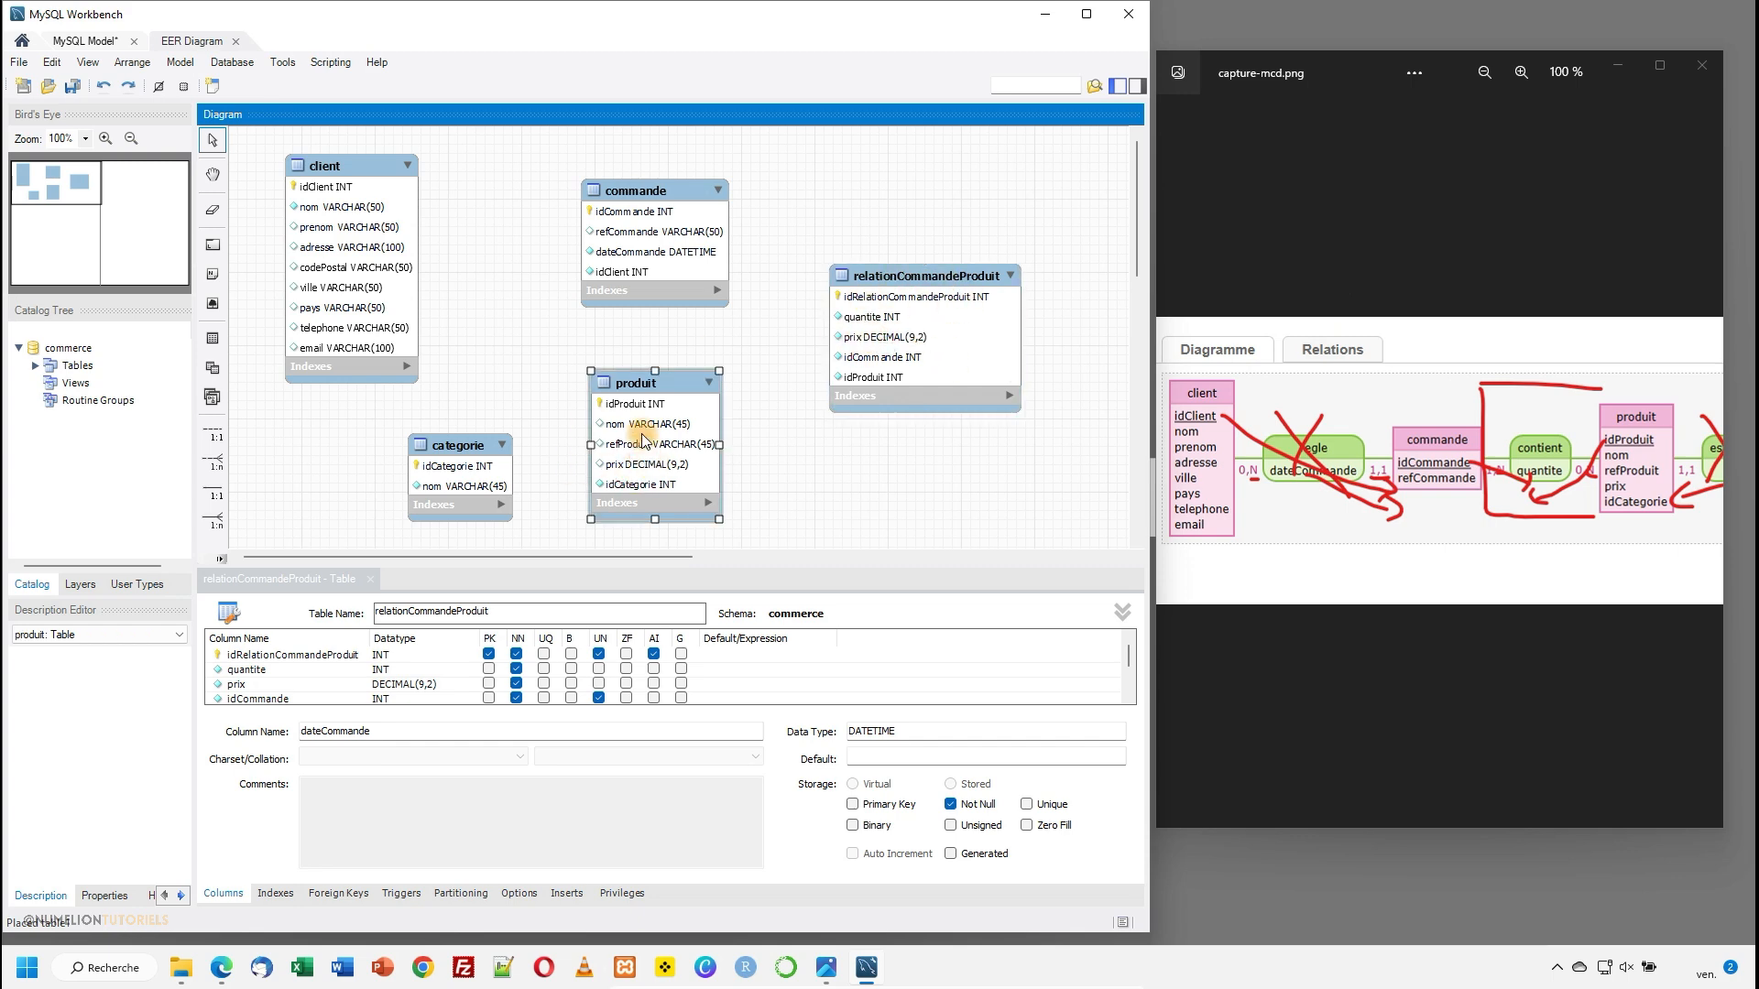
pyautogui.click(865, 325)
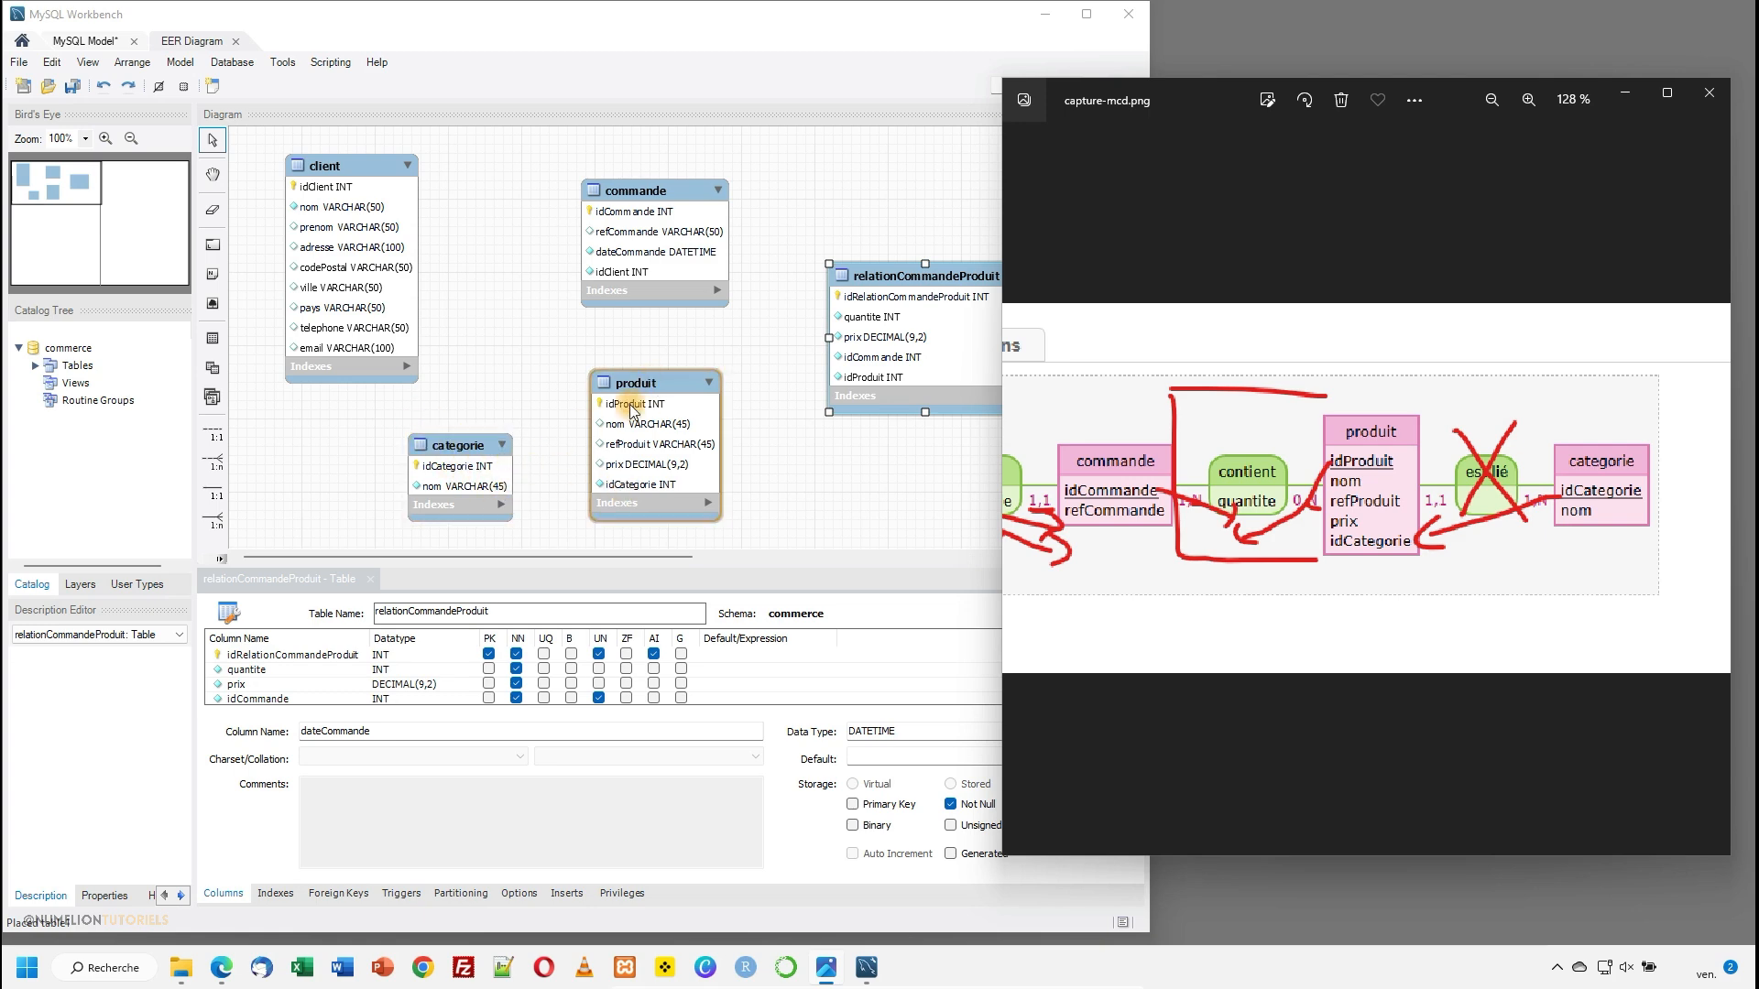
pyautogui.moveTo(1312, 530); pyautogui.dragTo(1540, 533)
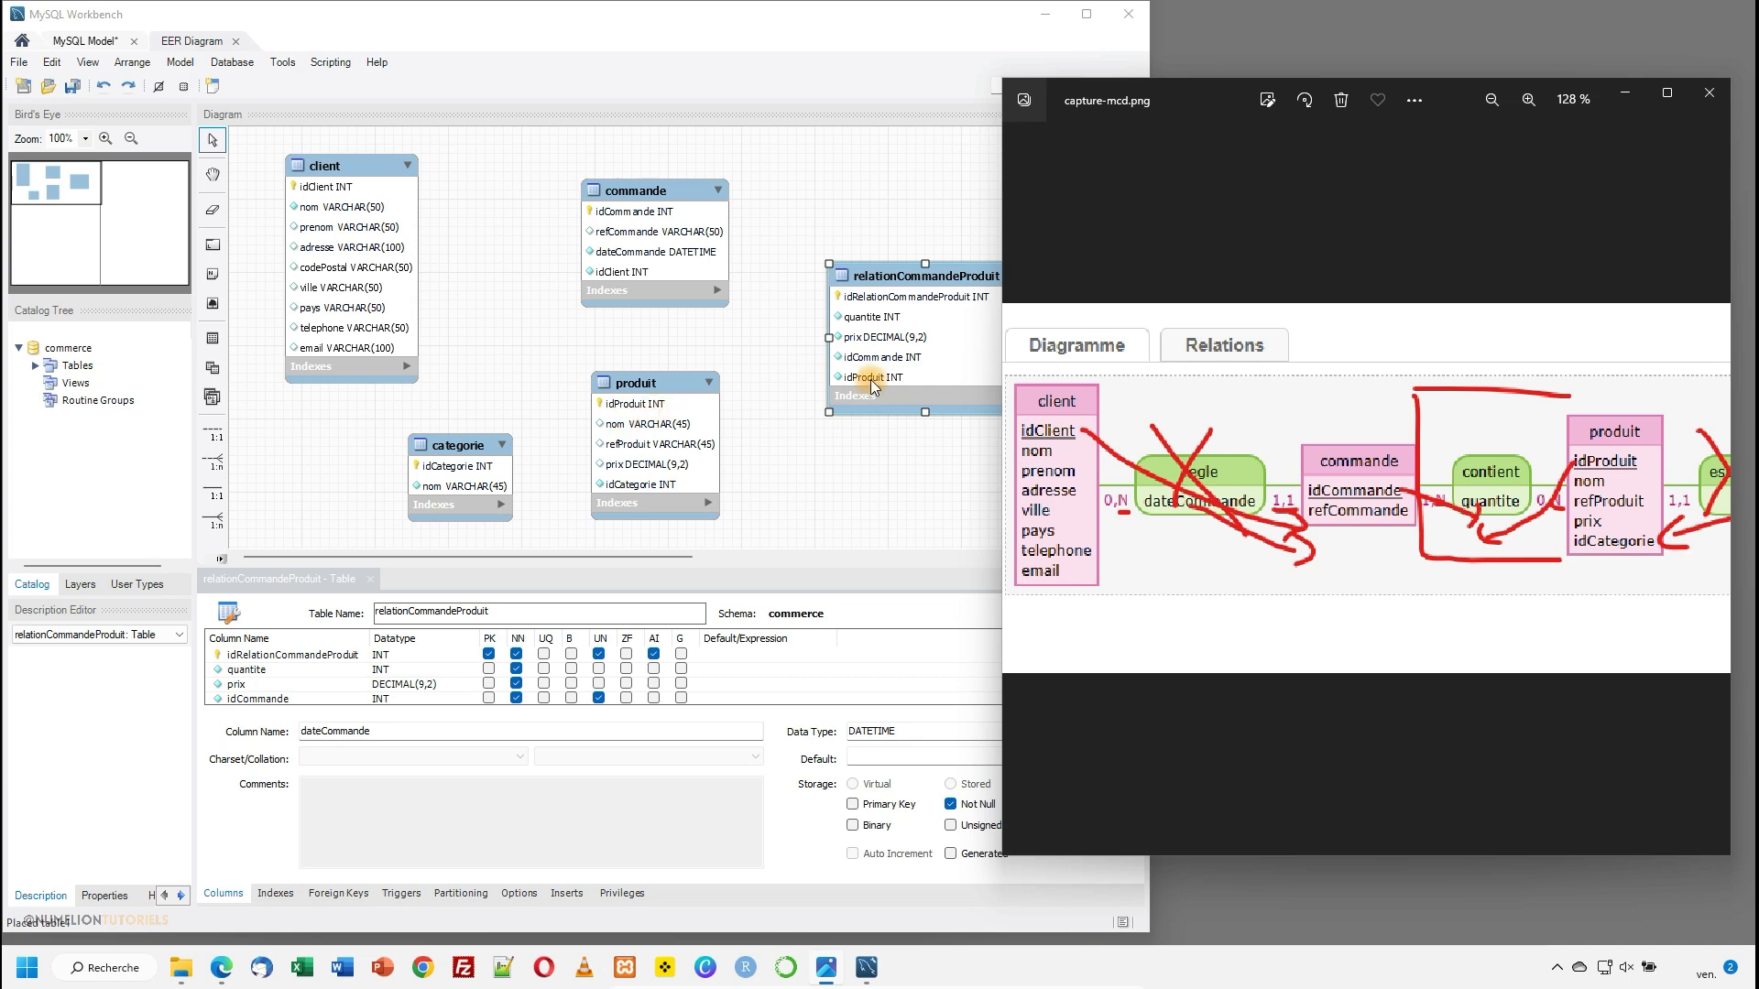
# - Minimize the capture-mcd.png image and close the relationCommandeProduit table editor to enlarge the diagram area
pyautogui.click(1625, 95)
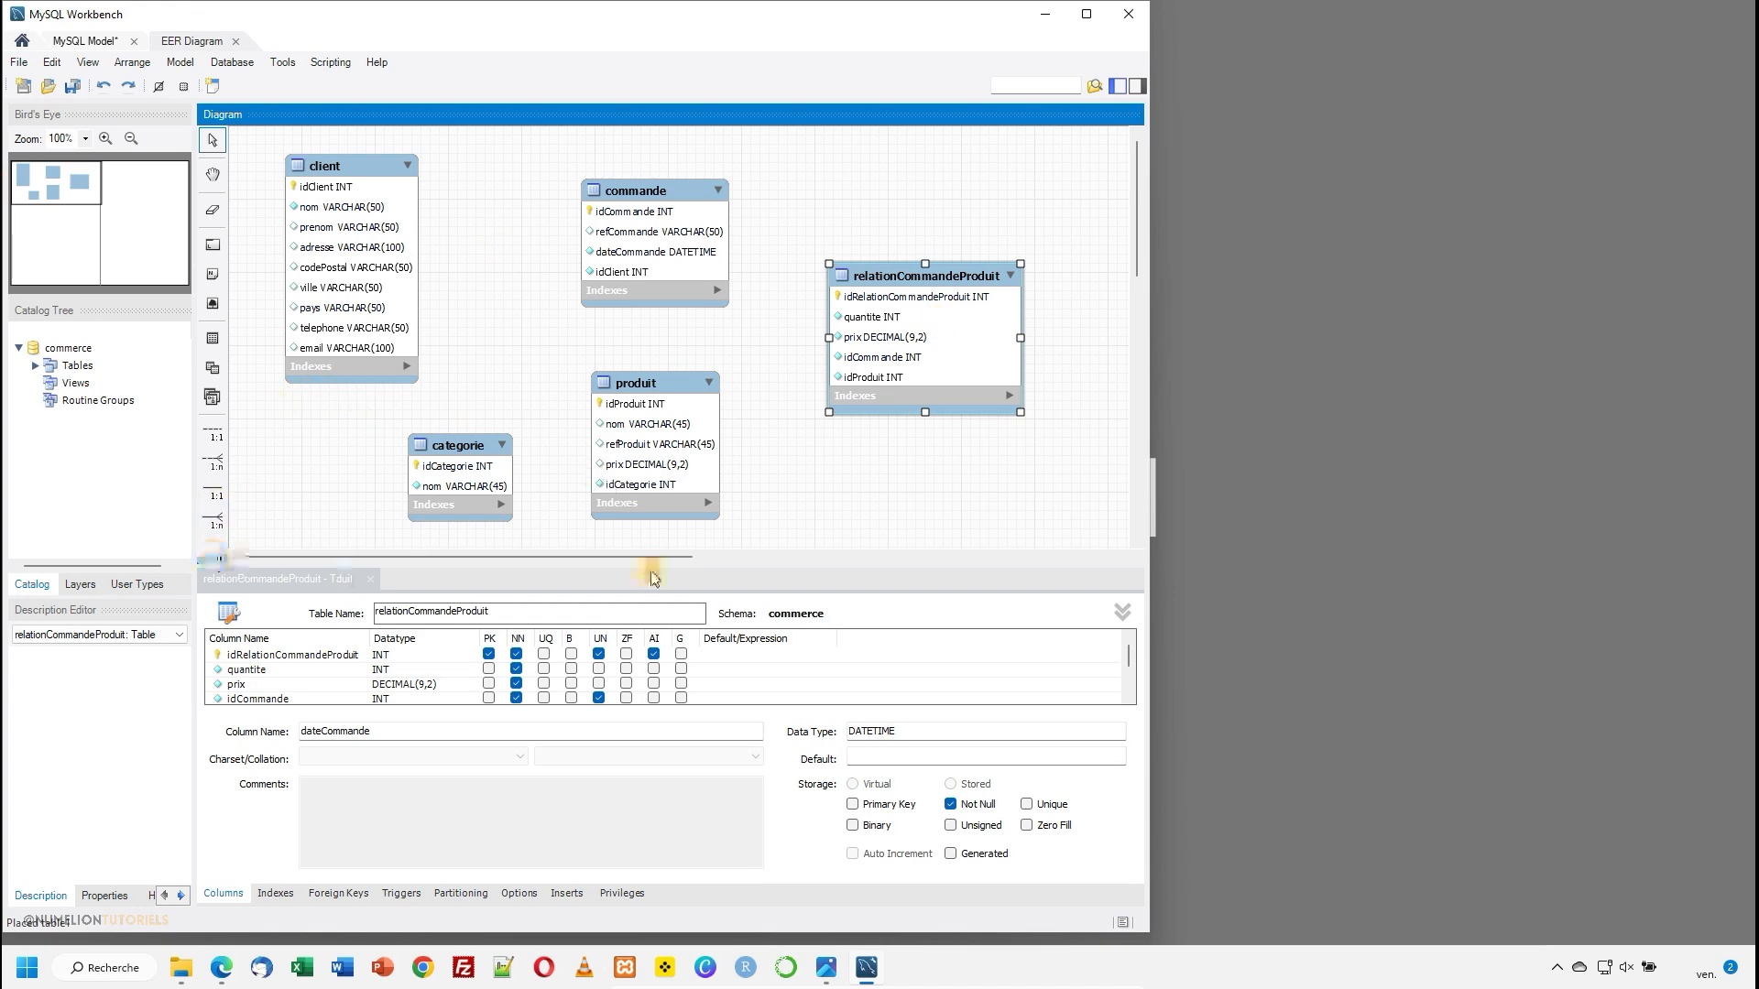
pyautogui.click(295, 601)
pyautogui.click(370, 579)
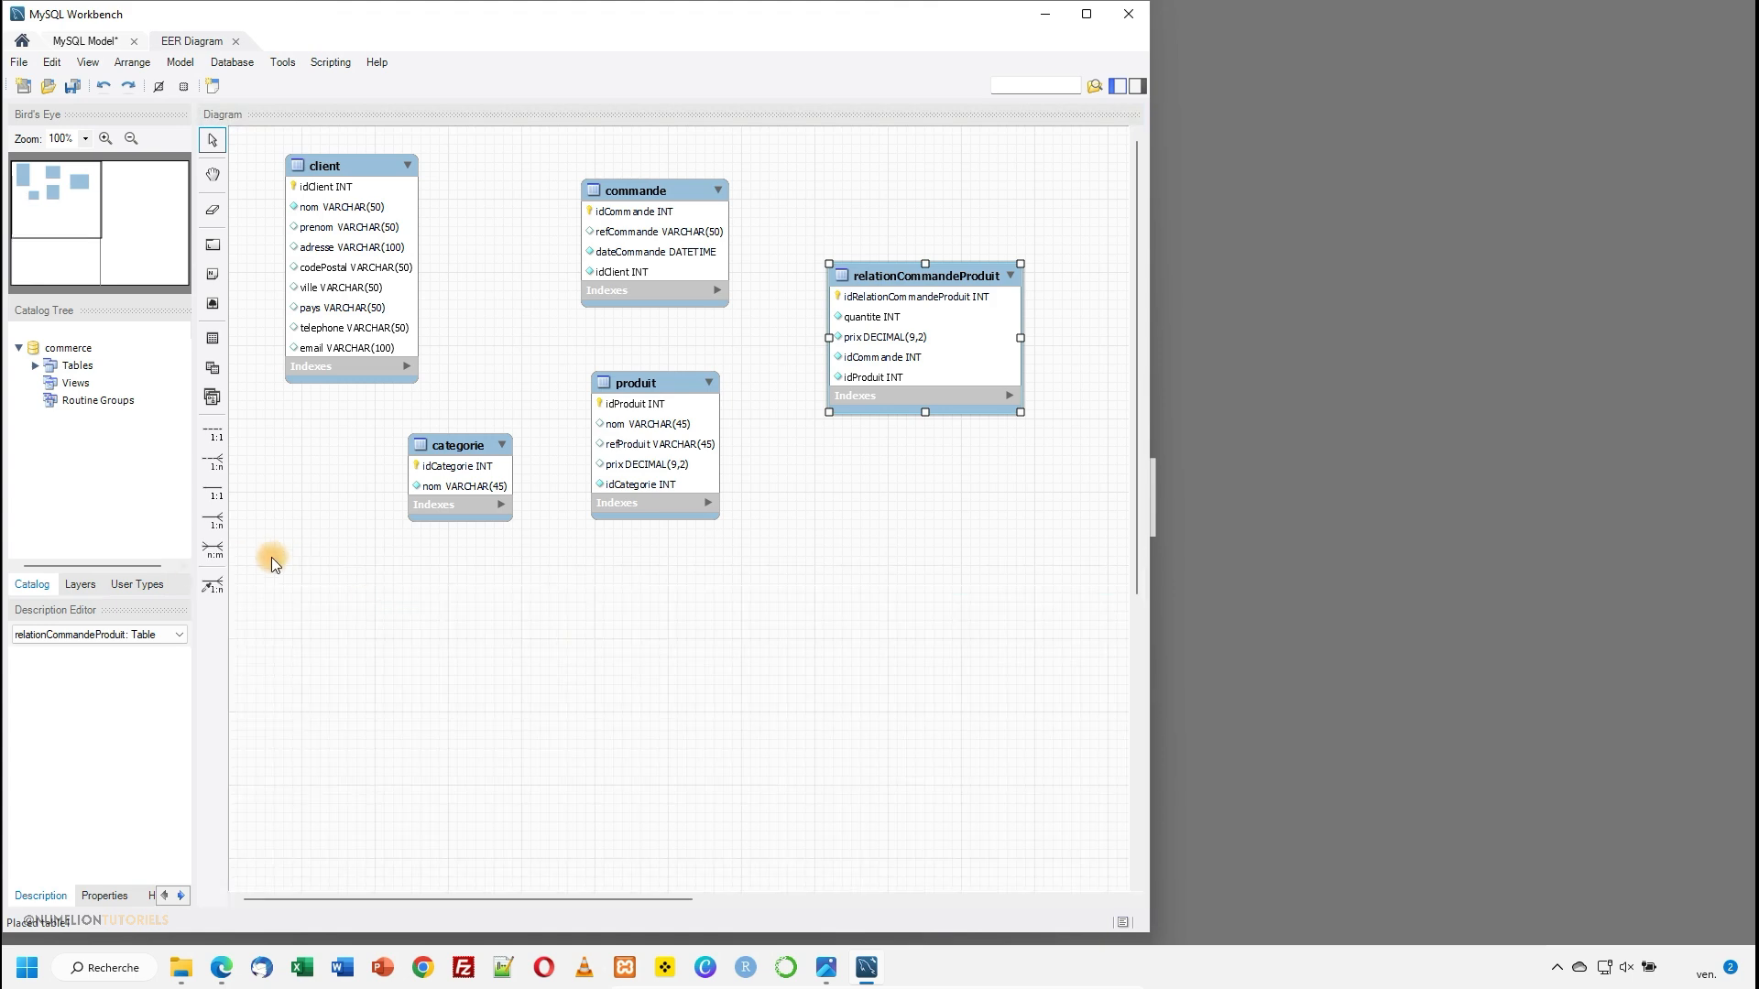
# - Create a relationship using existing columns from idClient in the commande table to idClient in the client table
pyautogui.click(217, 585)
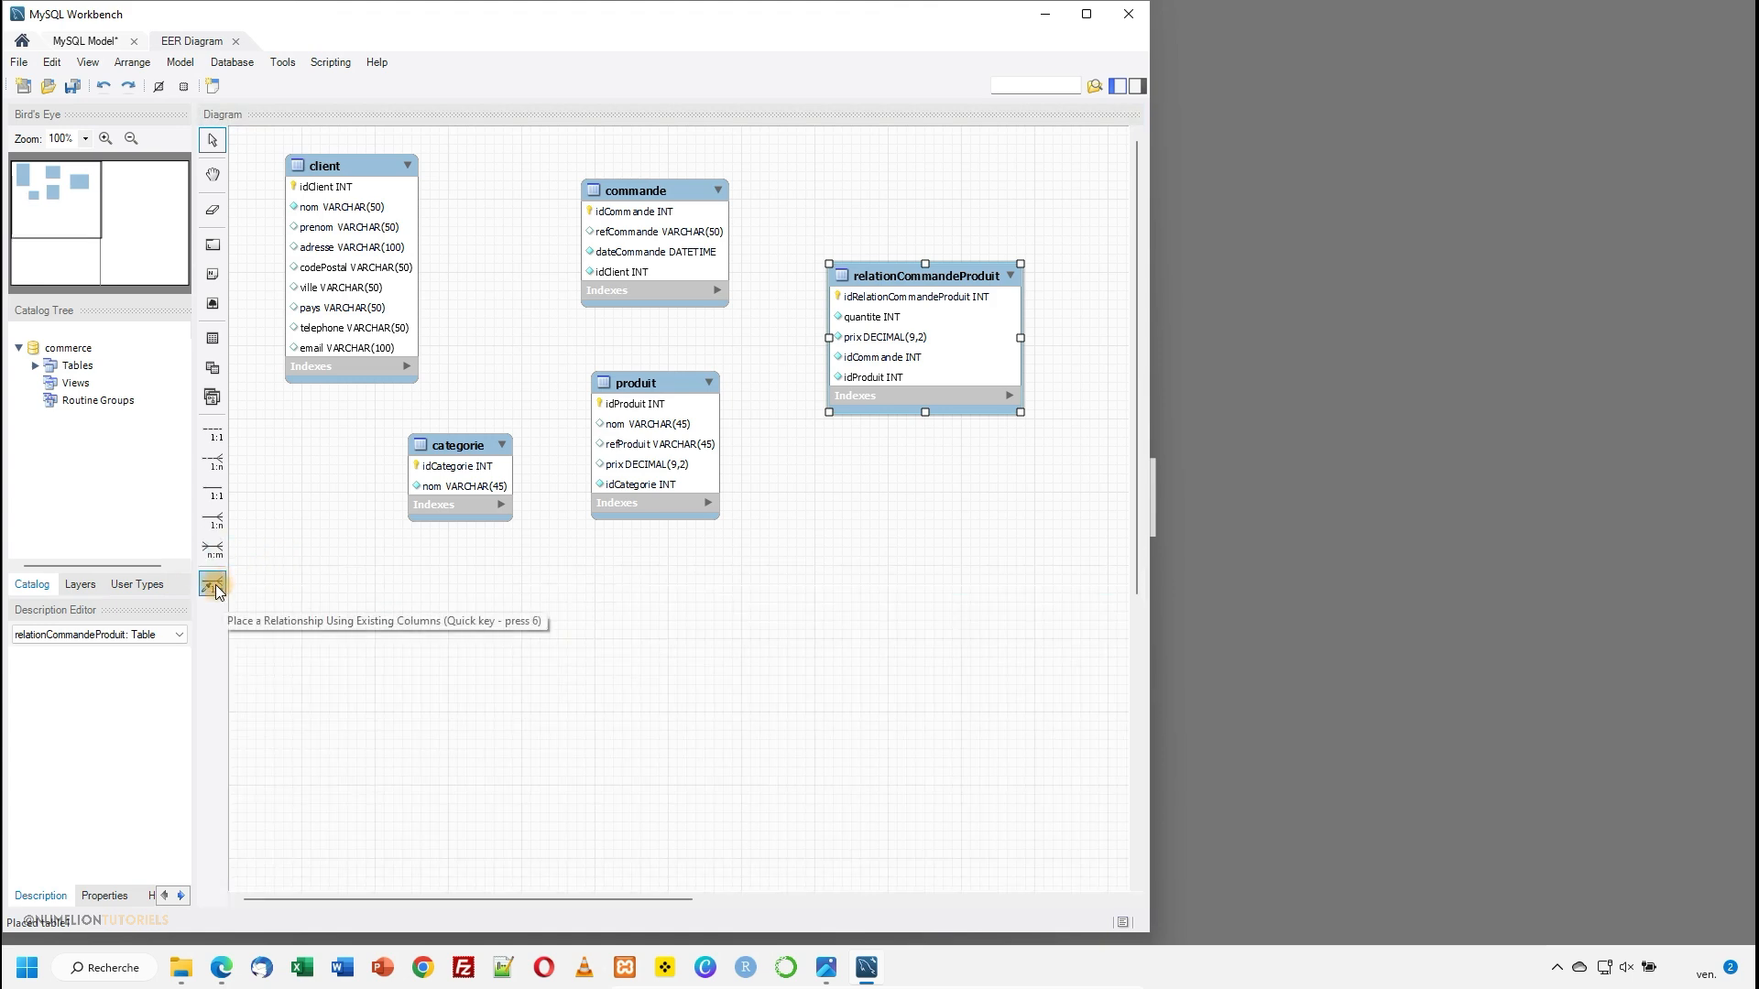
pyautogui.click(213, 585)
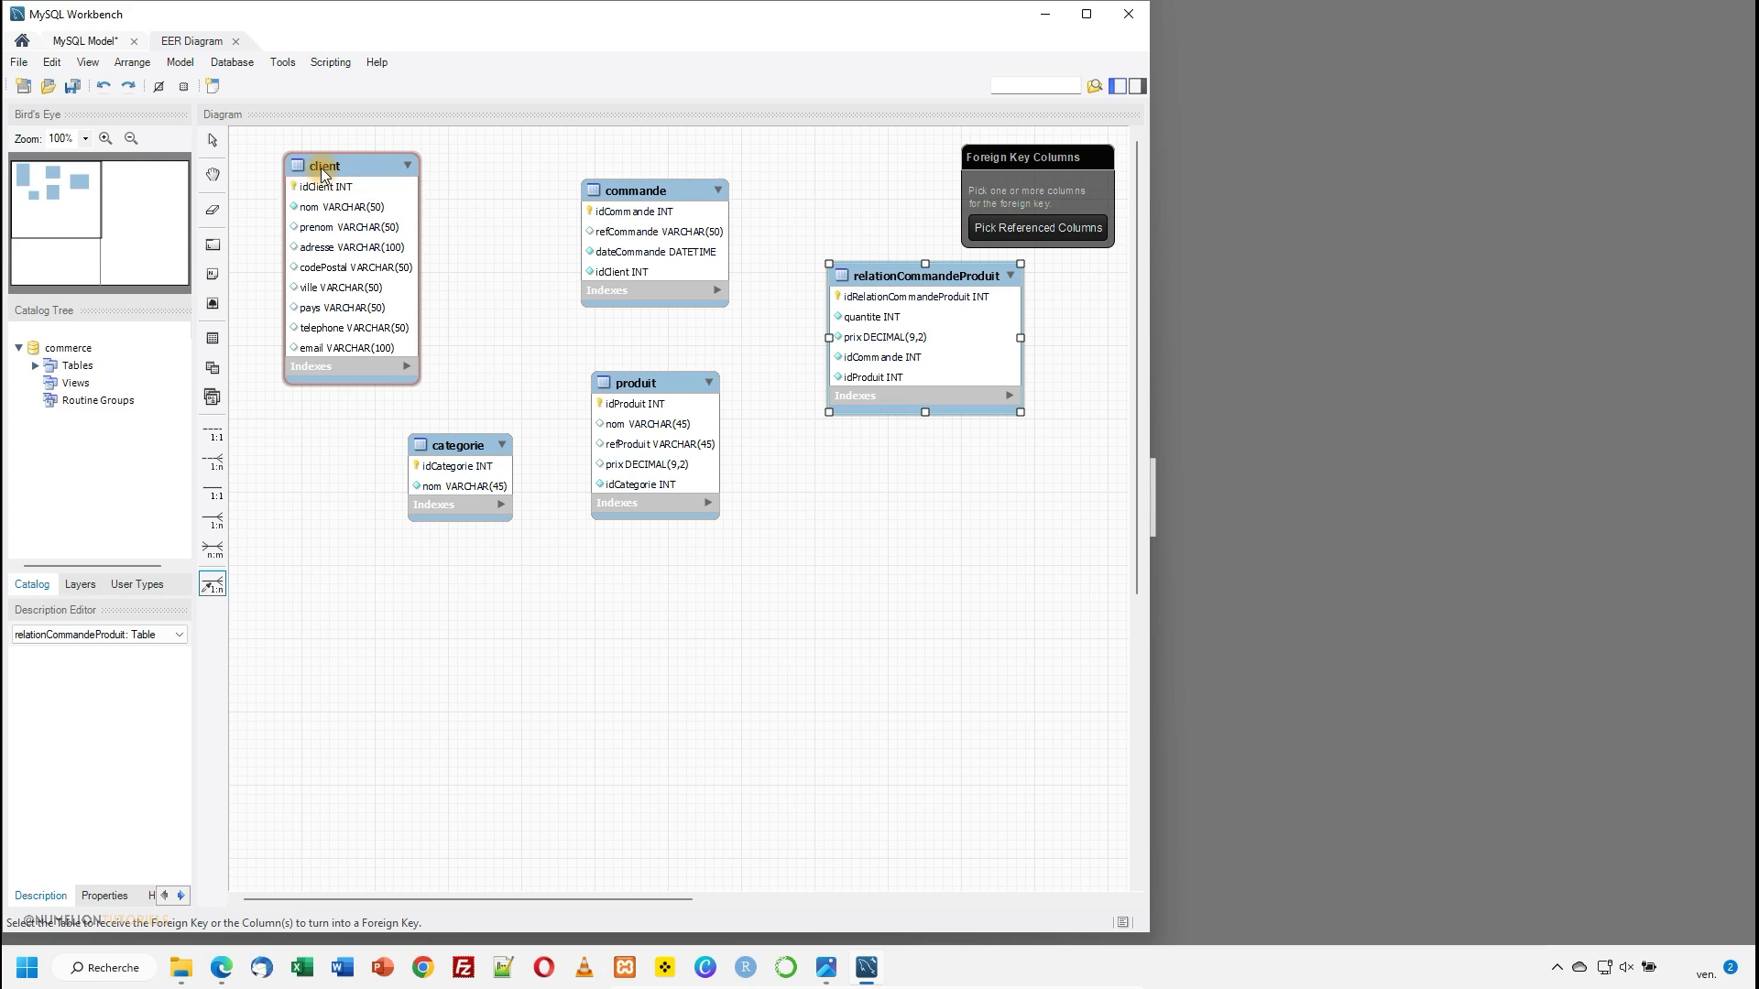
pyautogui.click(614, 274)
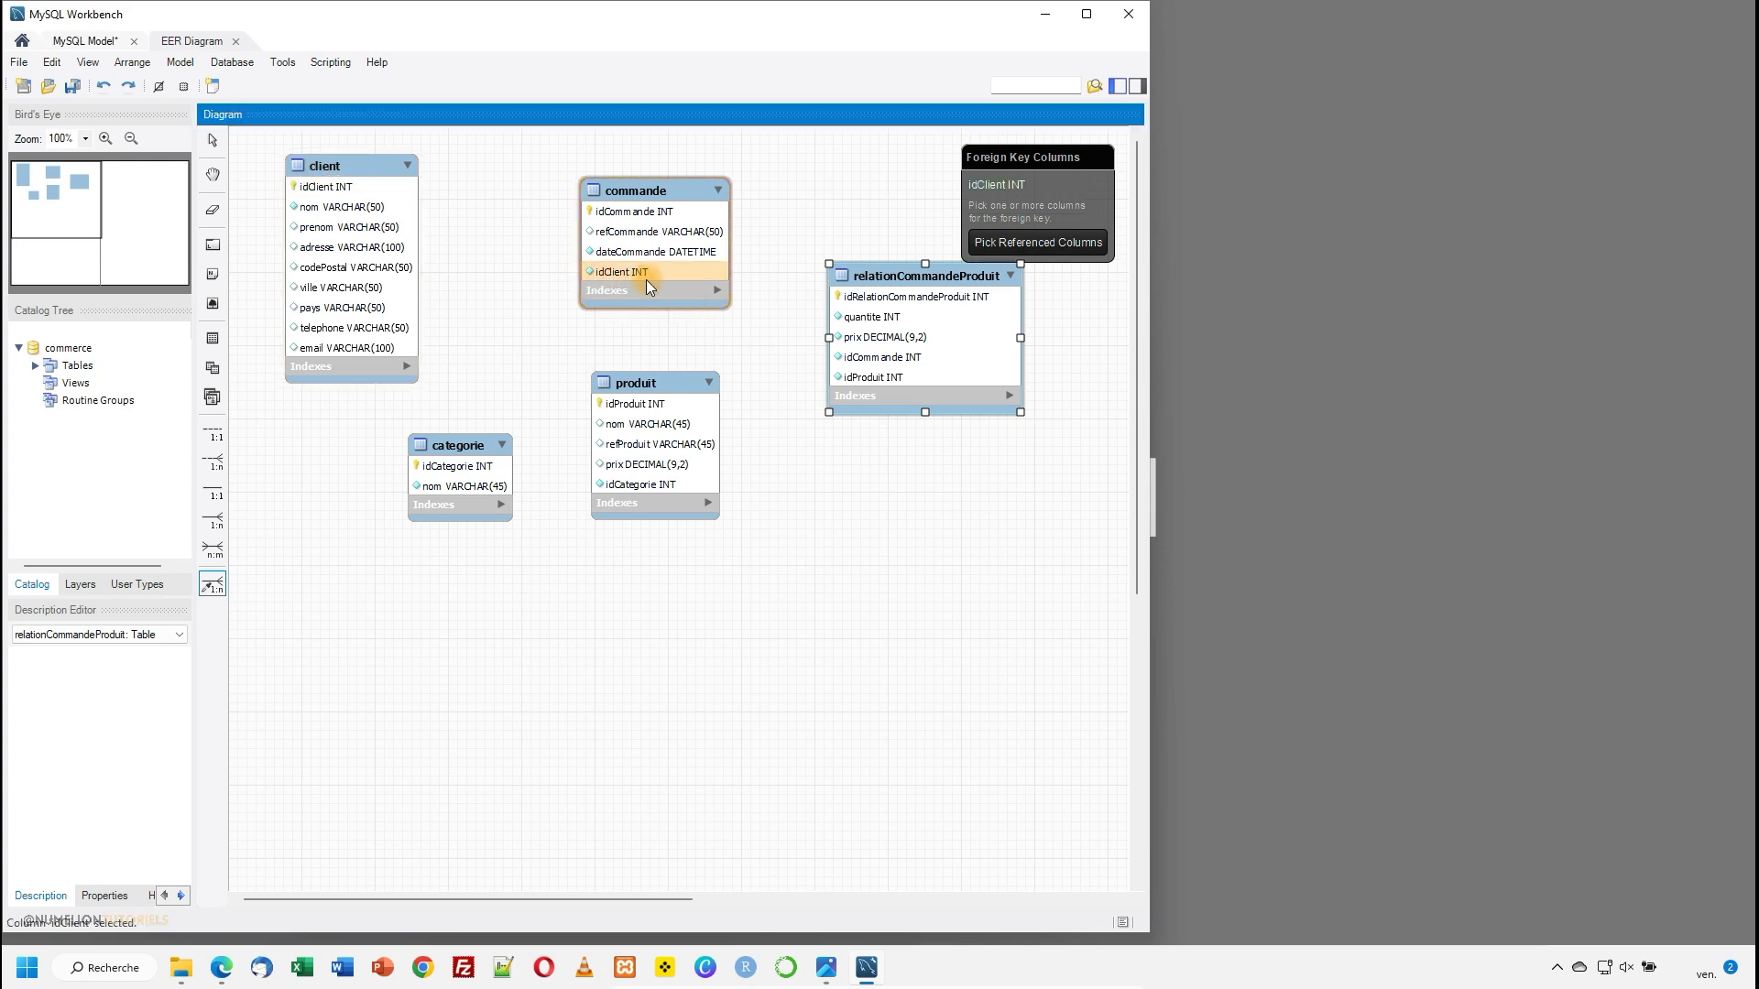
pyautogui.click(352, 190)
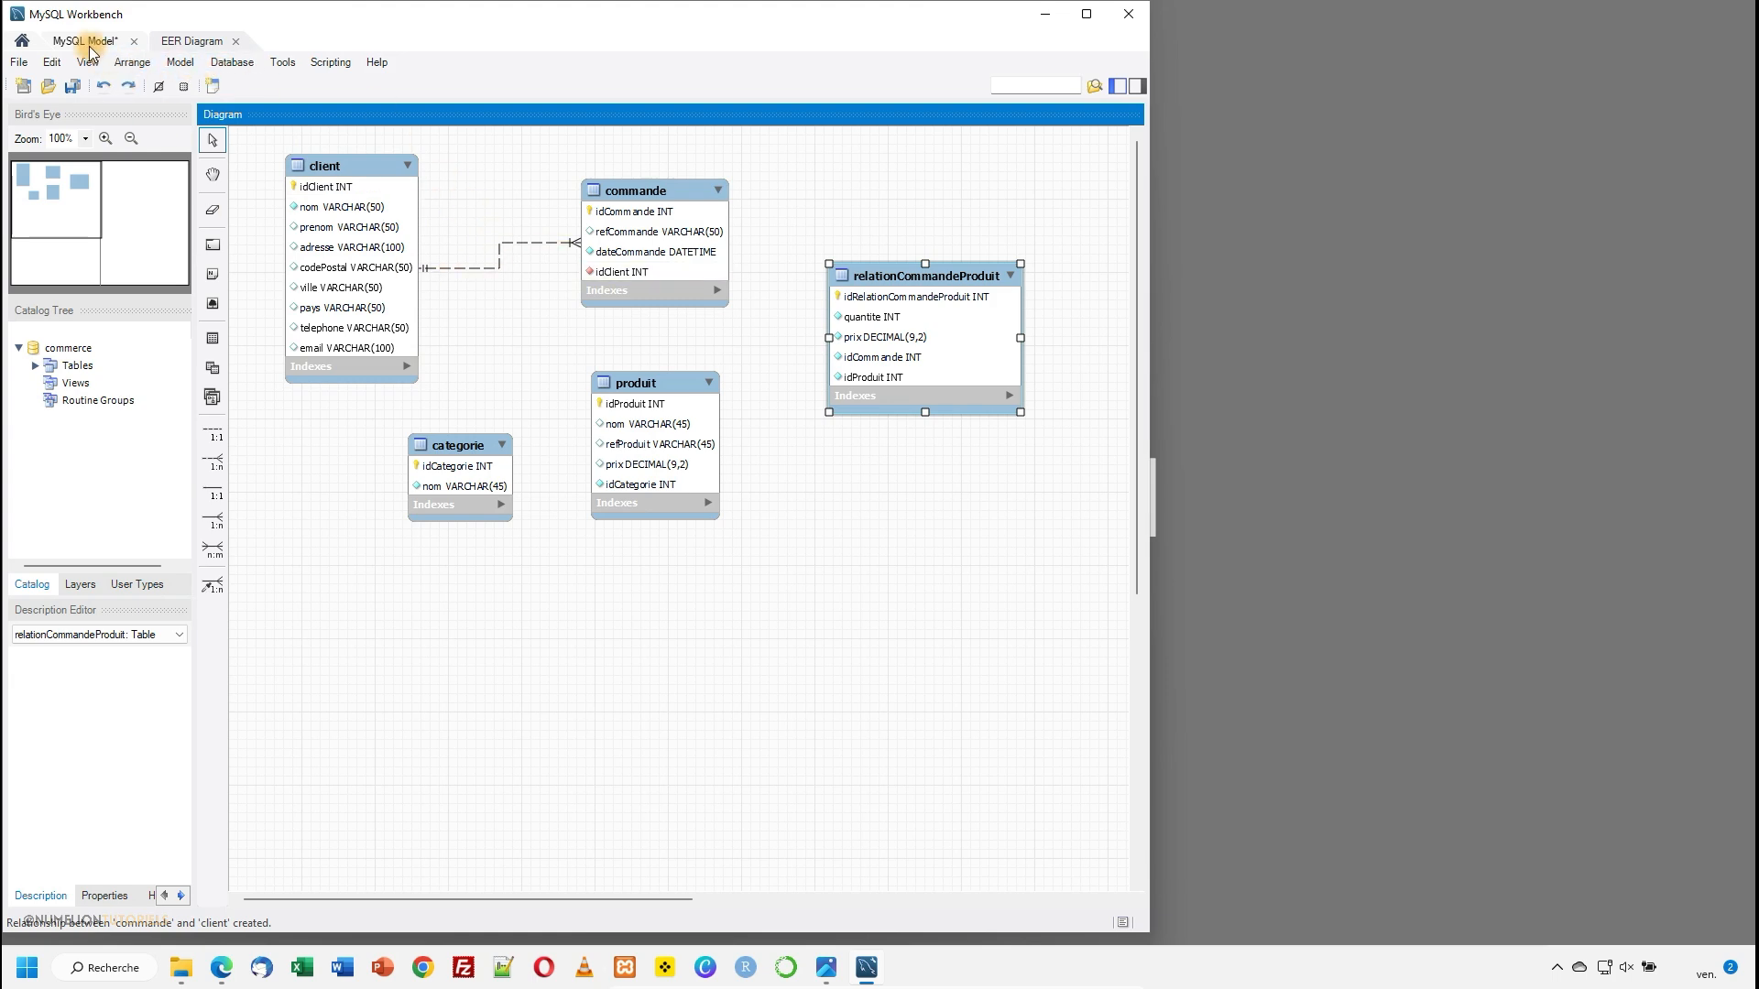
# - Set the model's relationship notation to Connect to Columns and expand the Indexes sections of the client and commande tables
pyautogui.click(180, 62)
pyautogui.click(181, 62)
pyautogui.moveTo(231, 188)
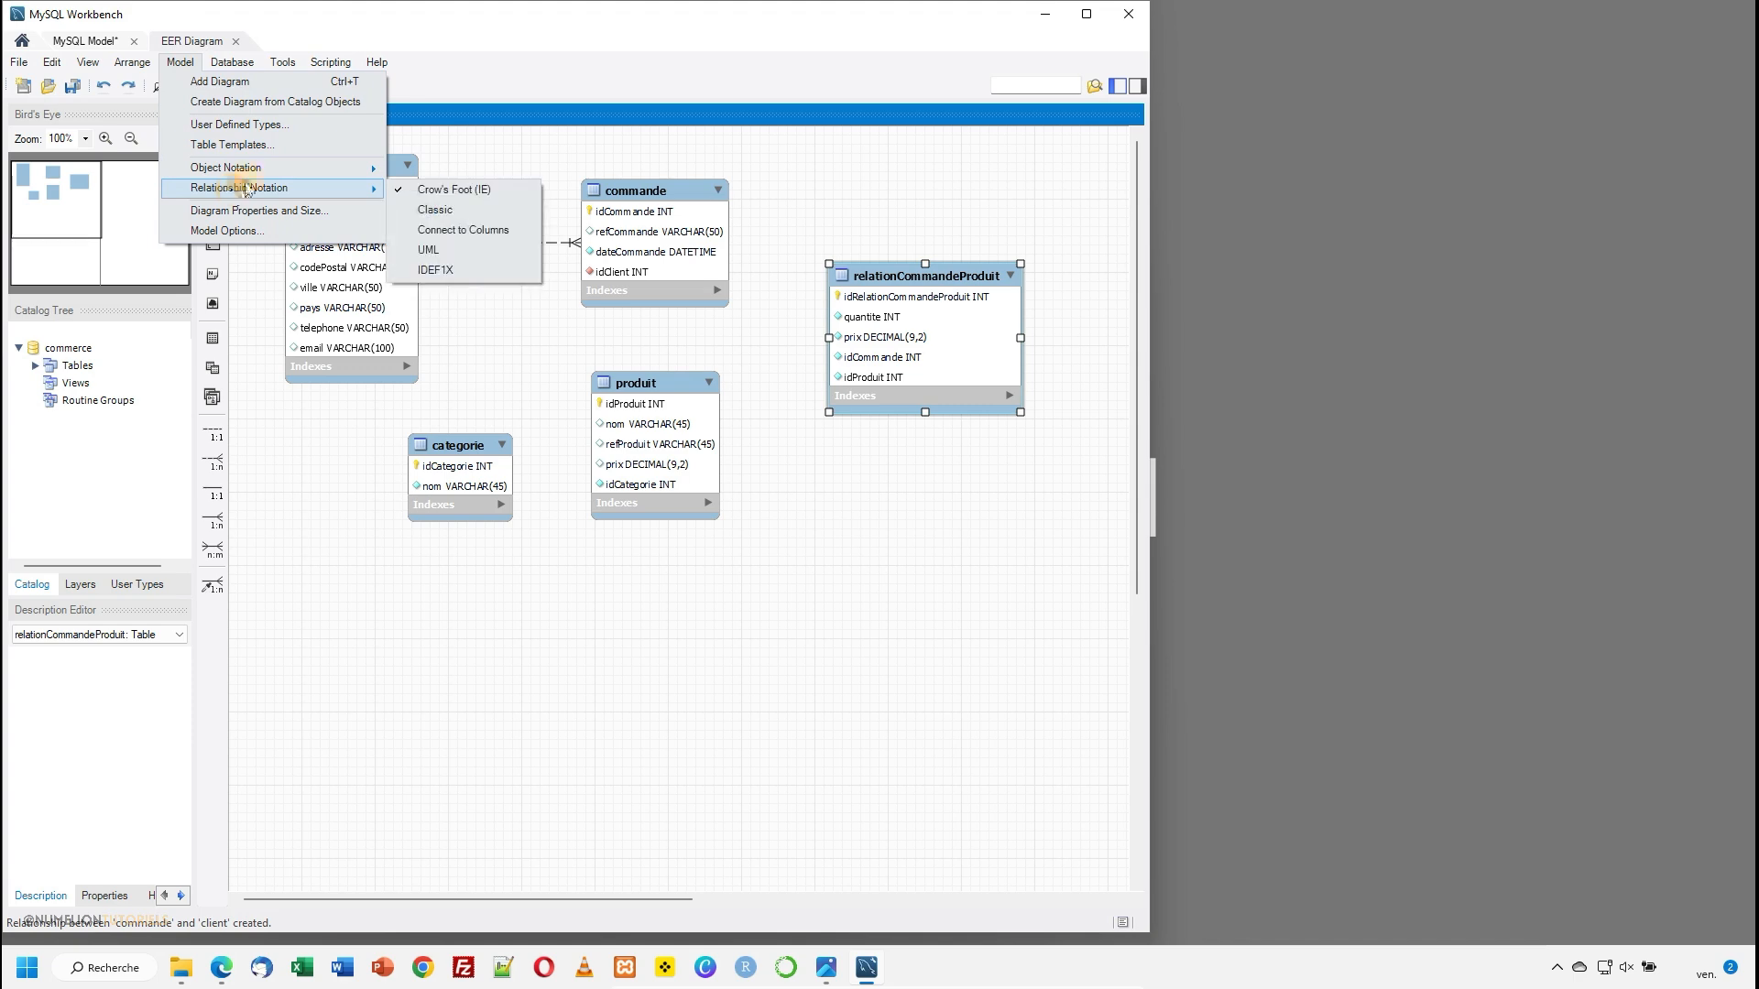
pyautogui.click(463, 230)
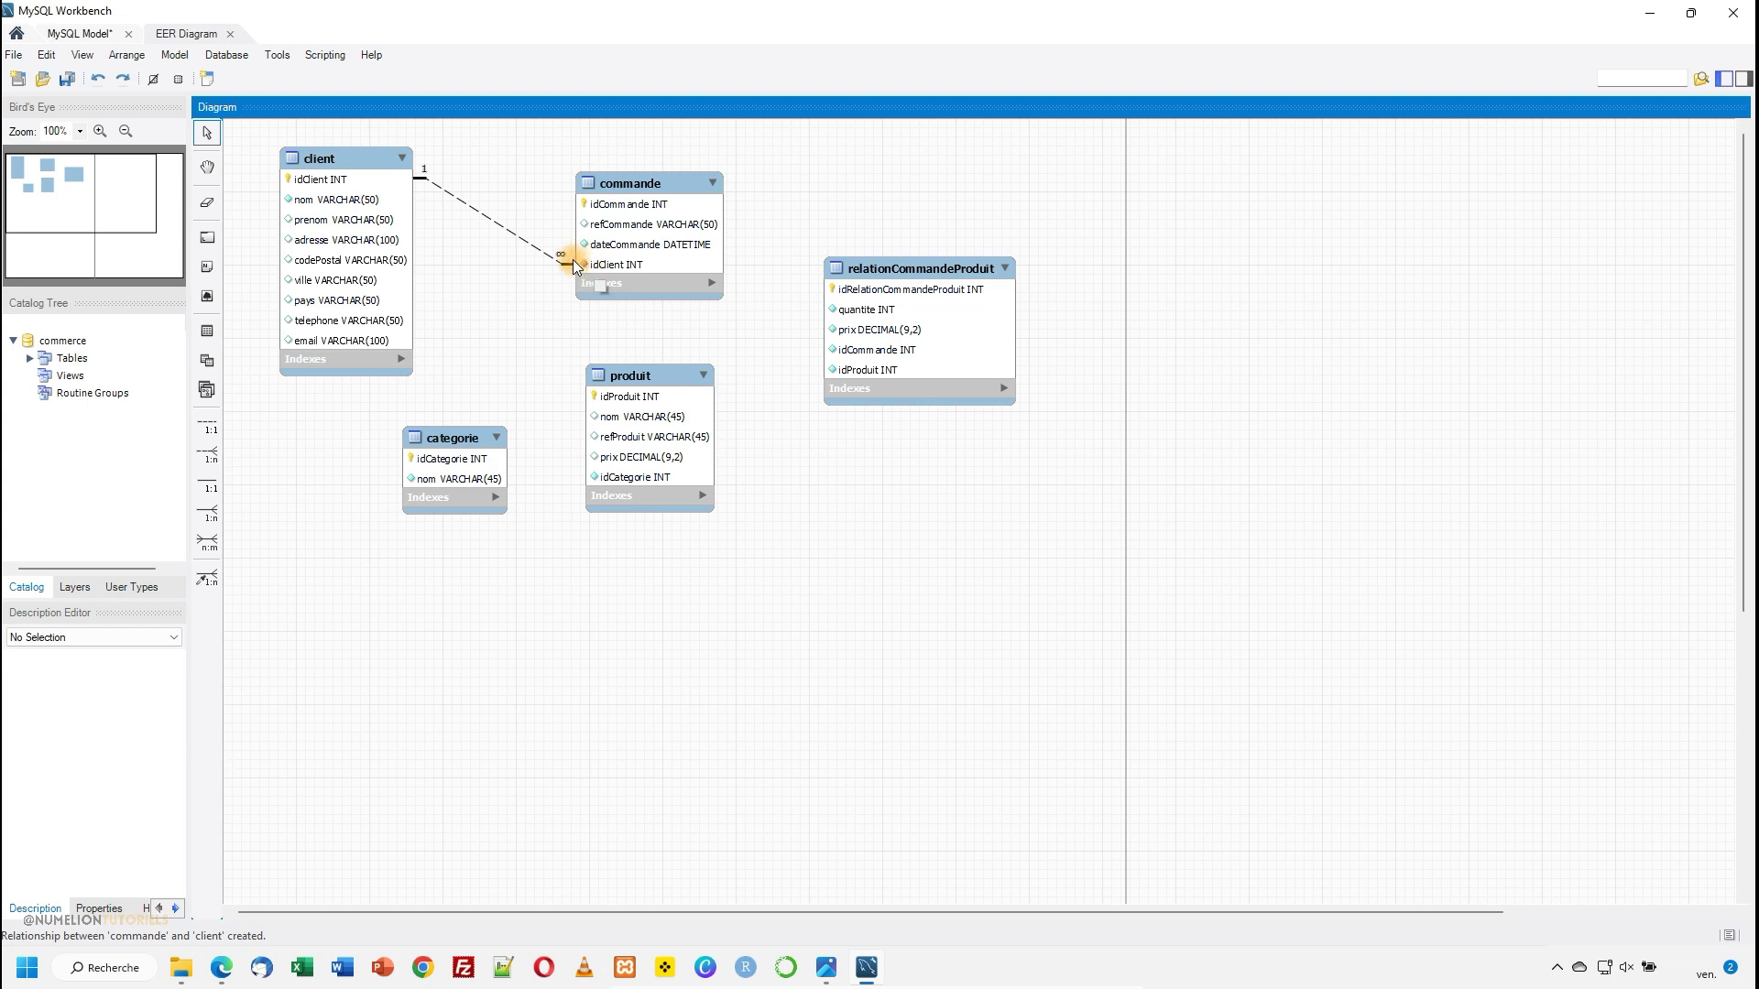
pyautogui.click(401, 359)
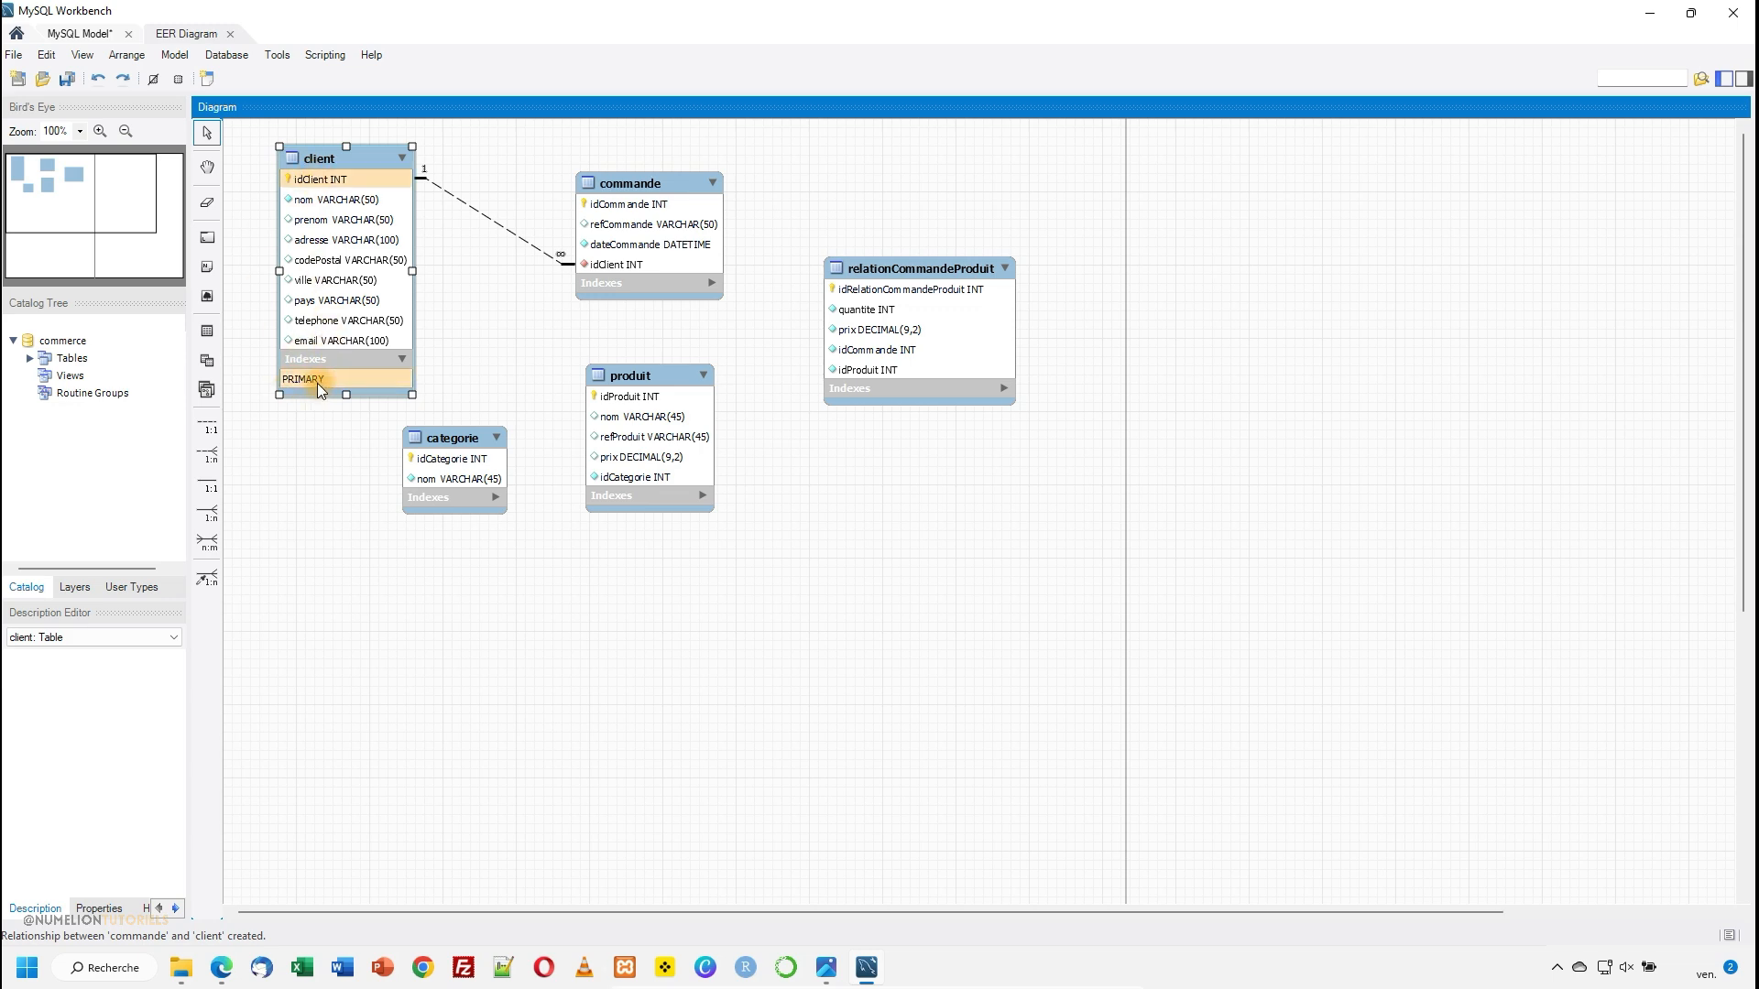
pyautogui.click(712, 283)
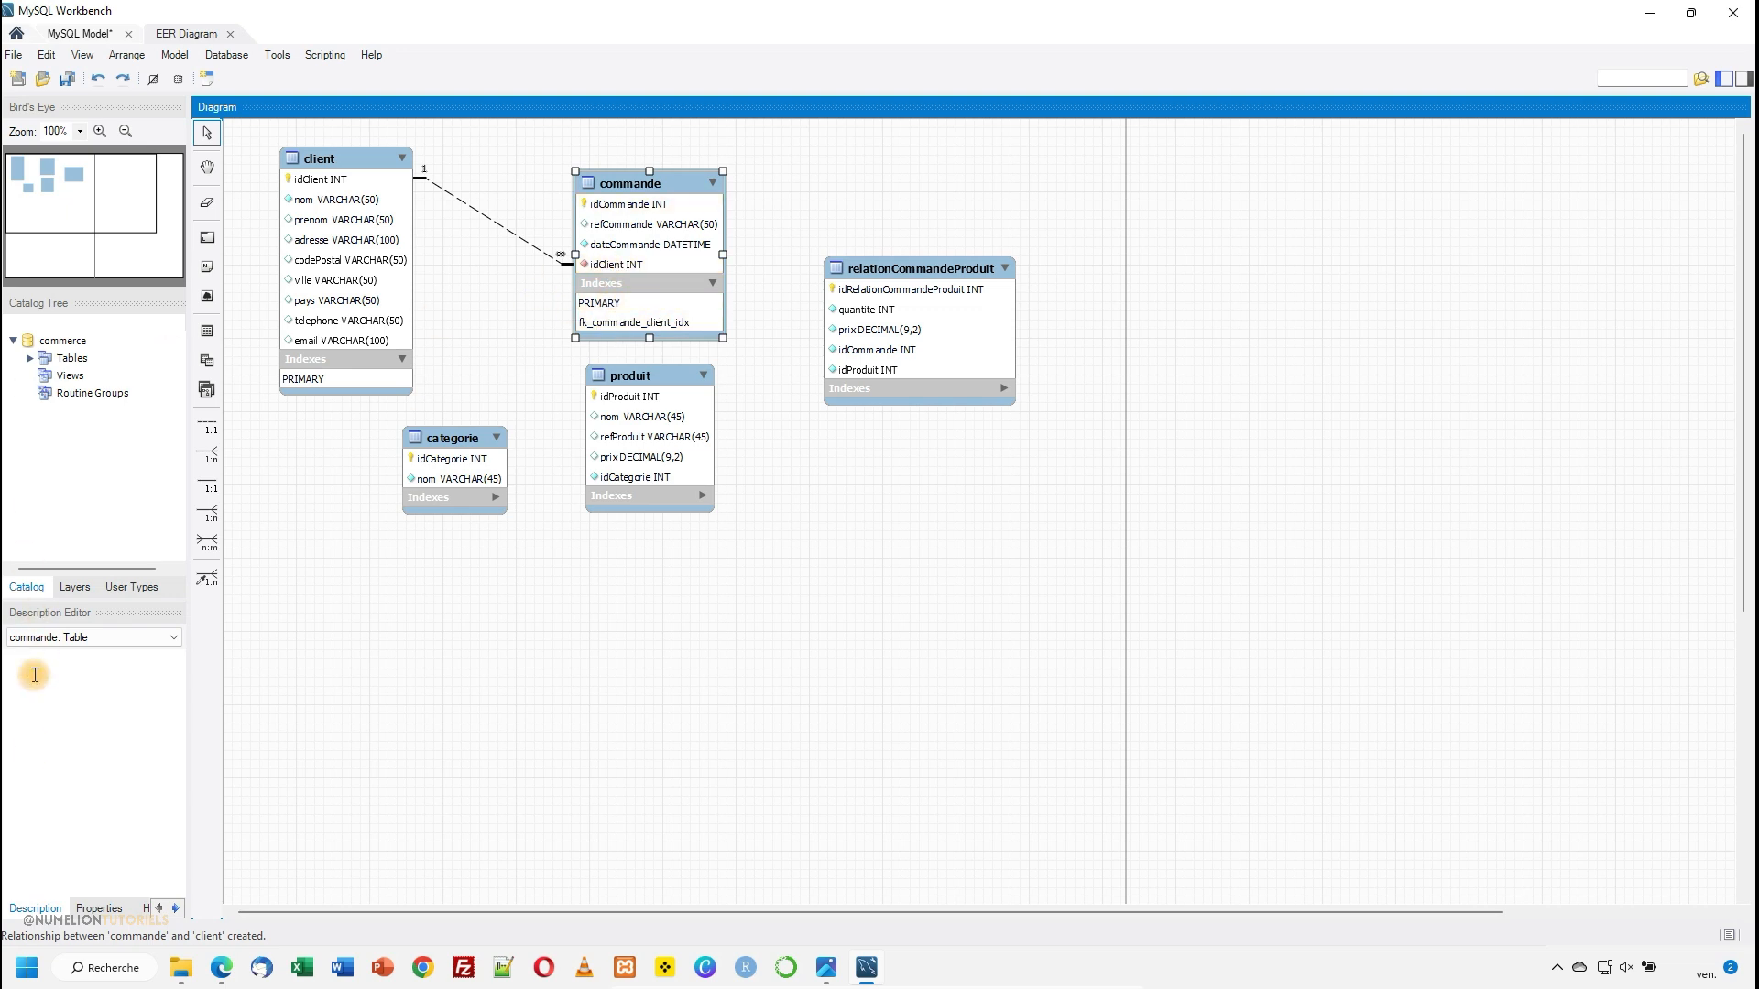
# - Link relationCommandeProduit's idCommande to commande's idCommande and its idProduit to produit's idProduit, using the existing columns
pyautogui.click(207, 578)
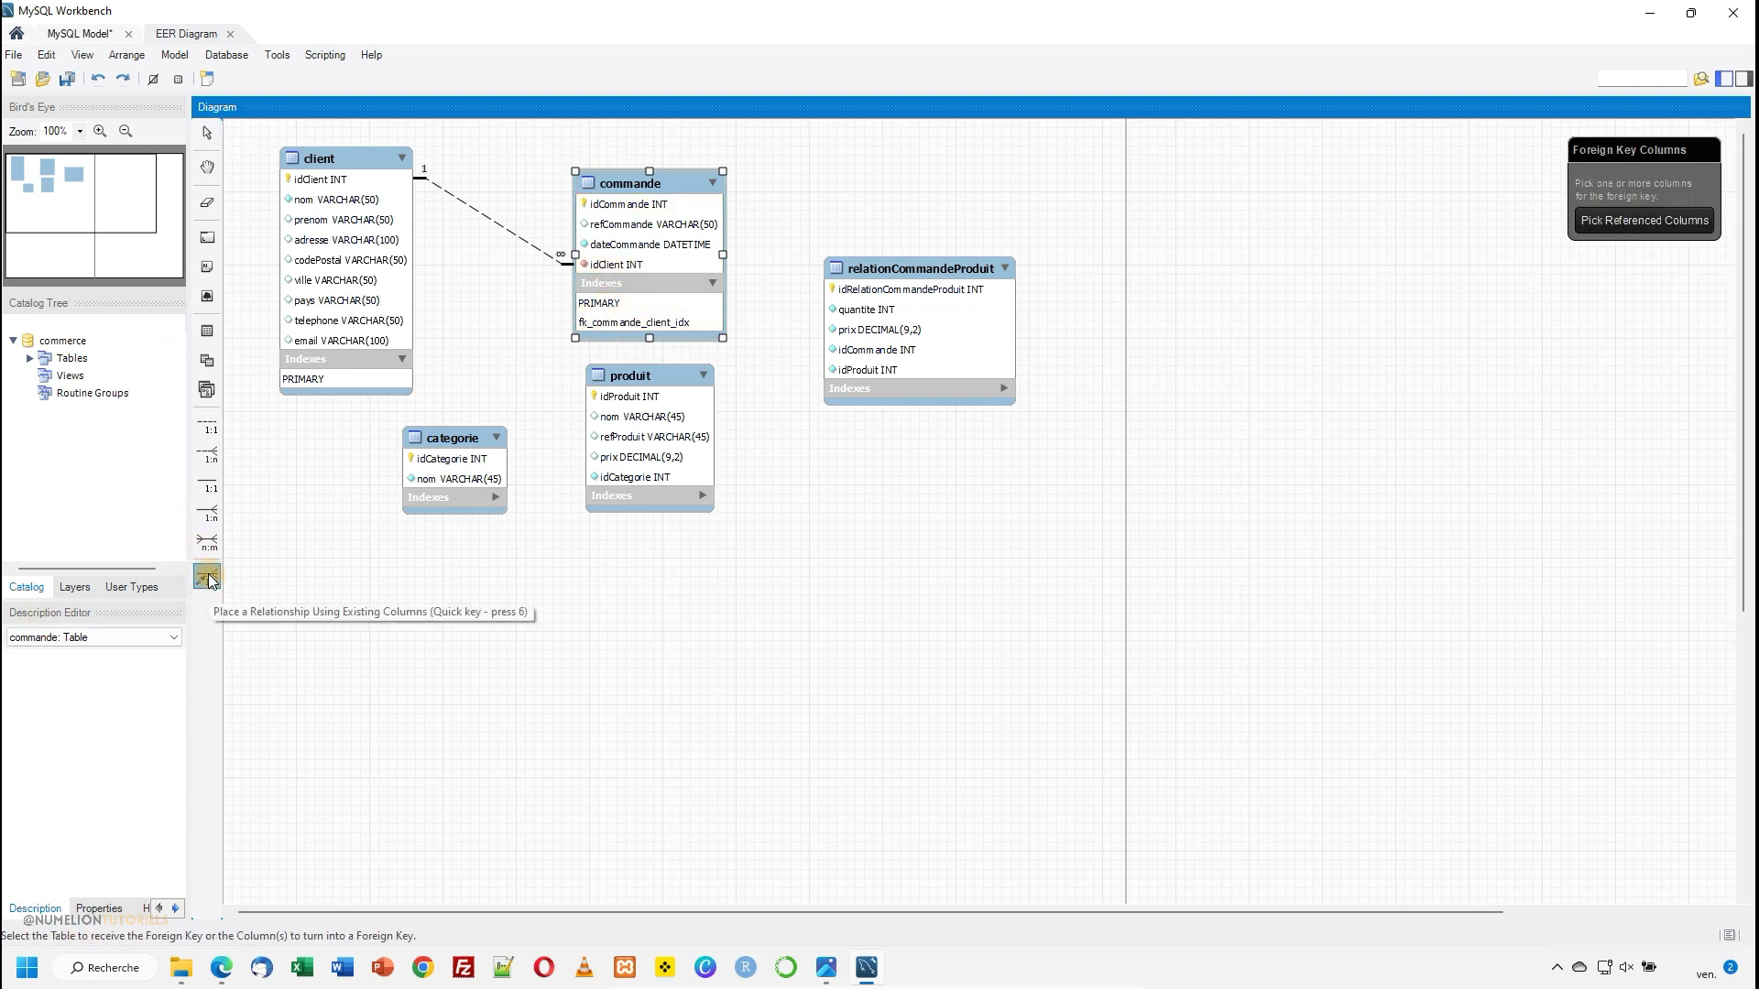
pyautogui.click(878, 353)
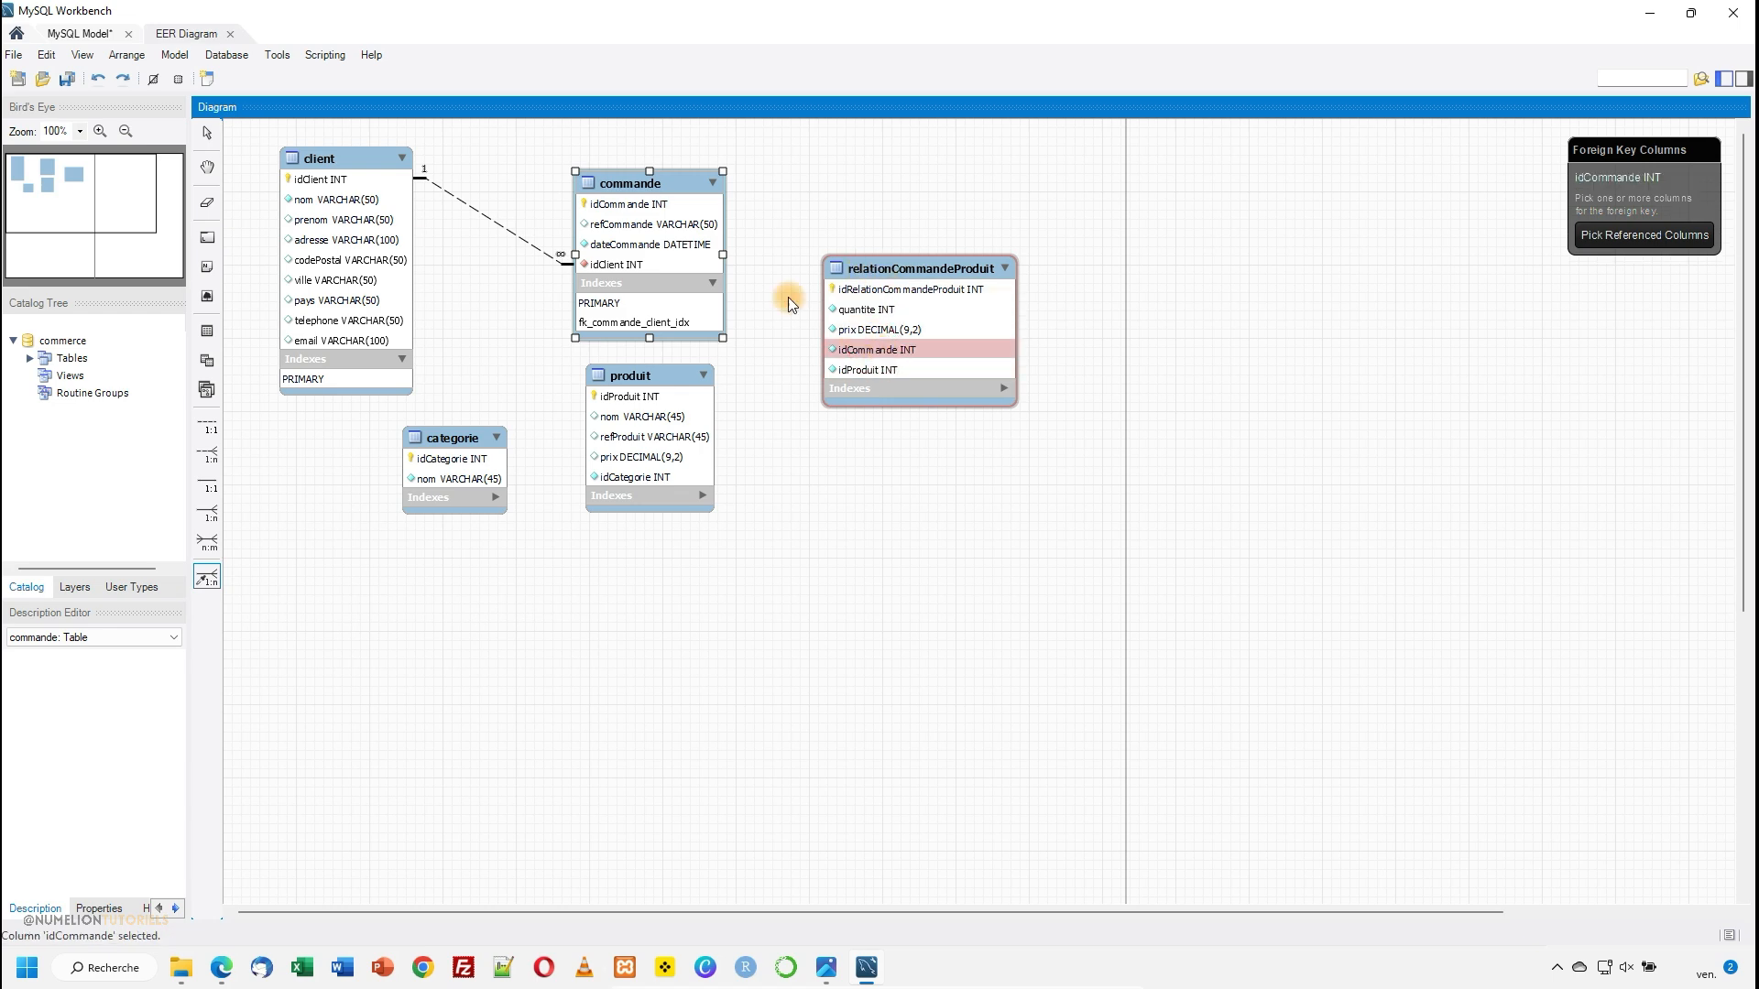
pyautogui.click(646, 206)
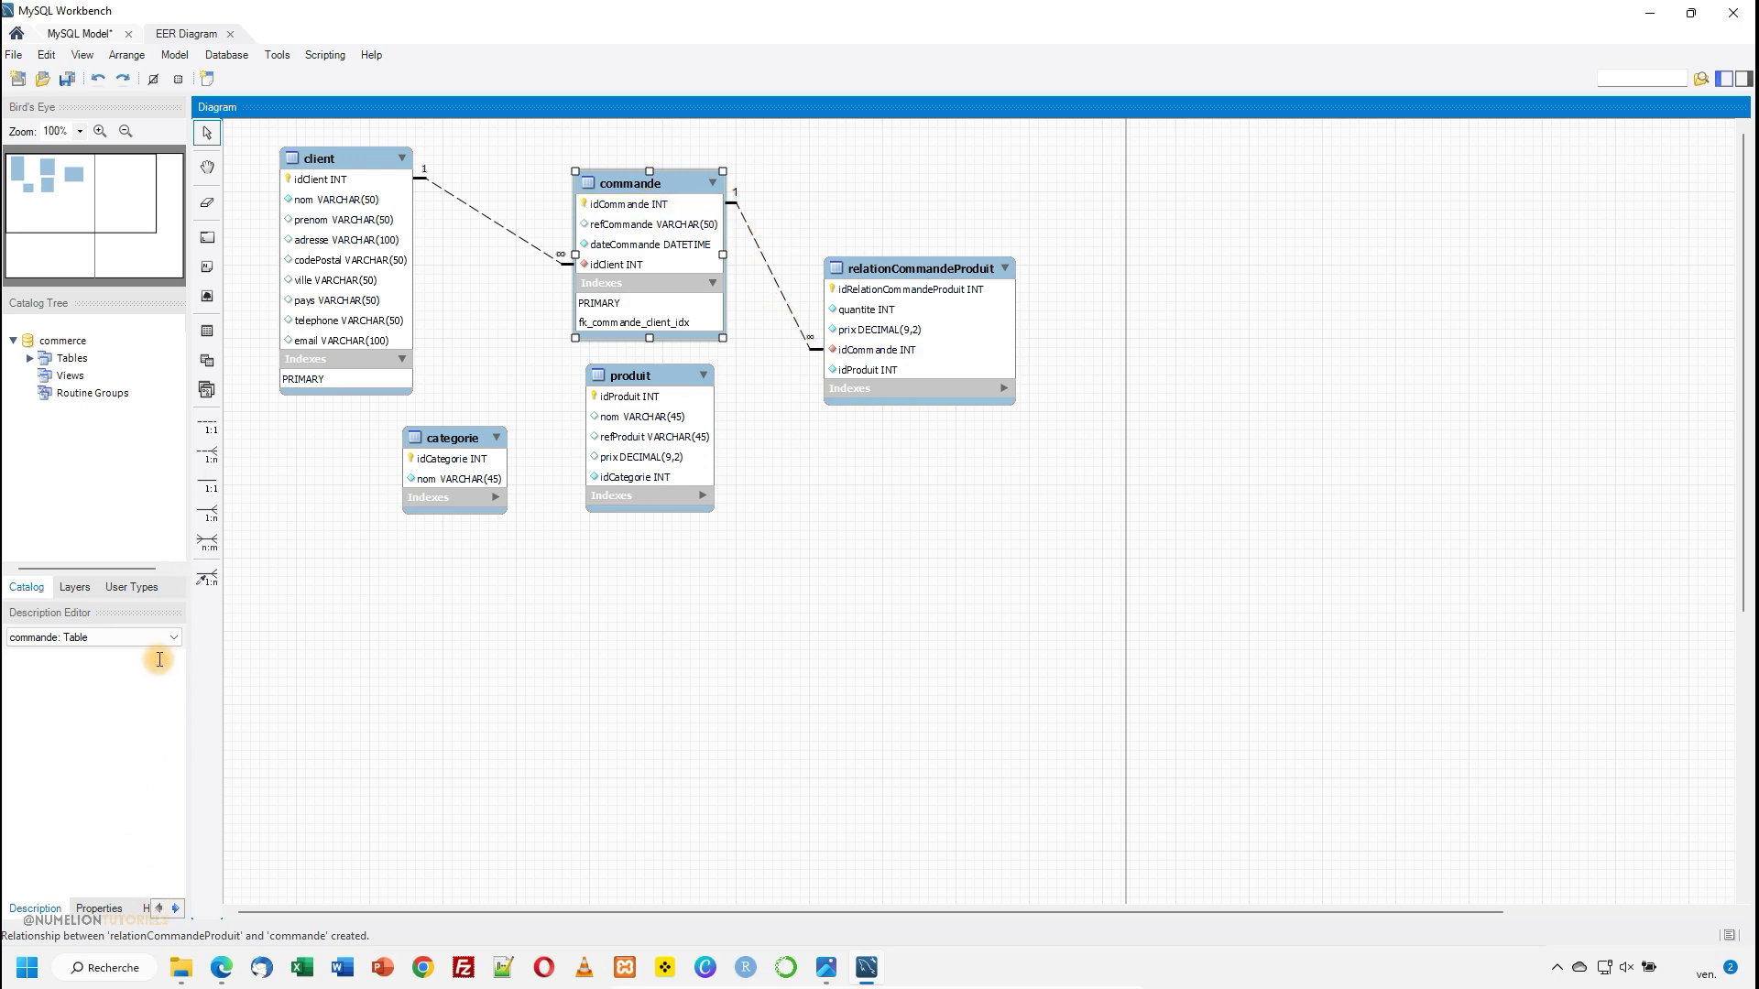
pyautogui.click(209, 579)
pyautogui.click(855, 372)
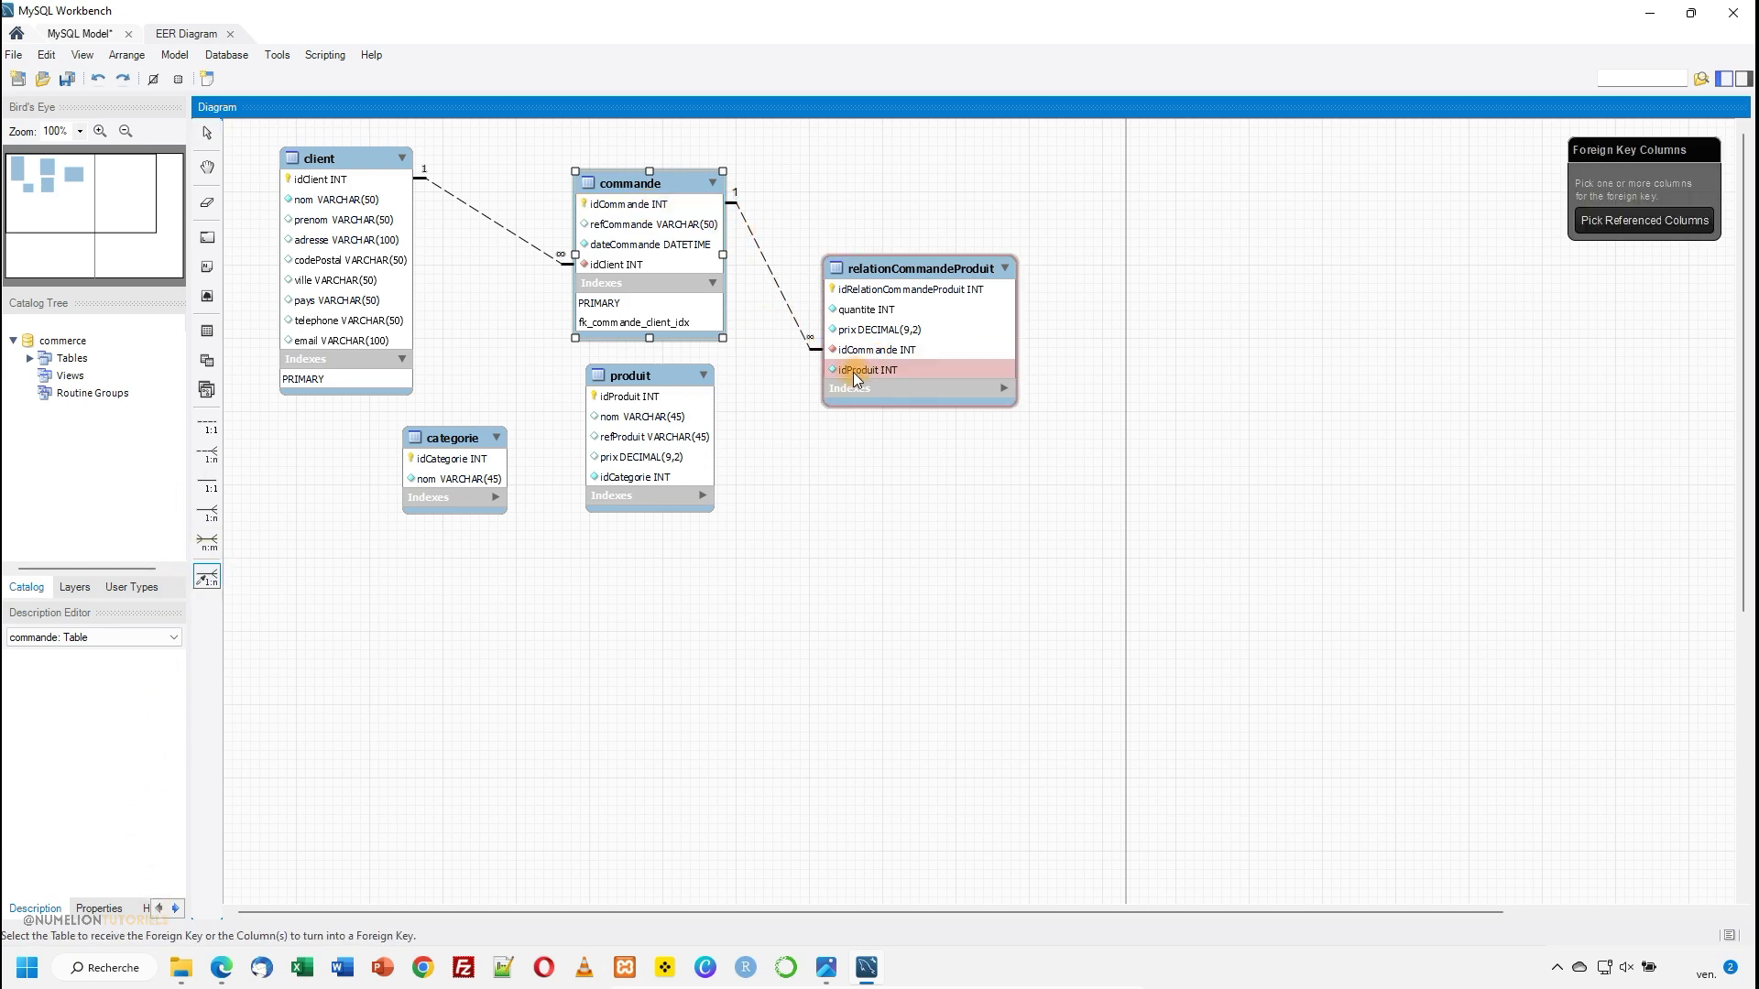
pyautogui.click(613, 396)
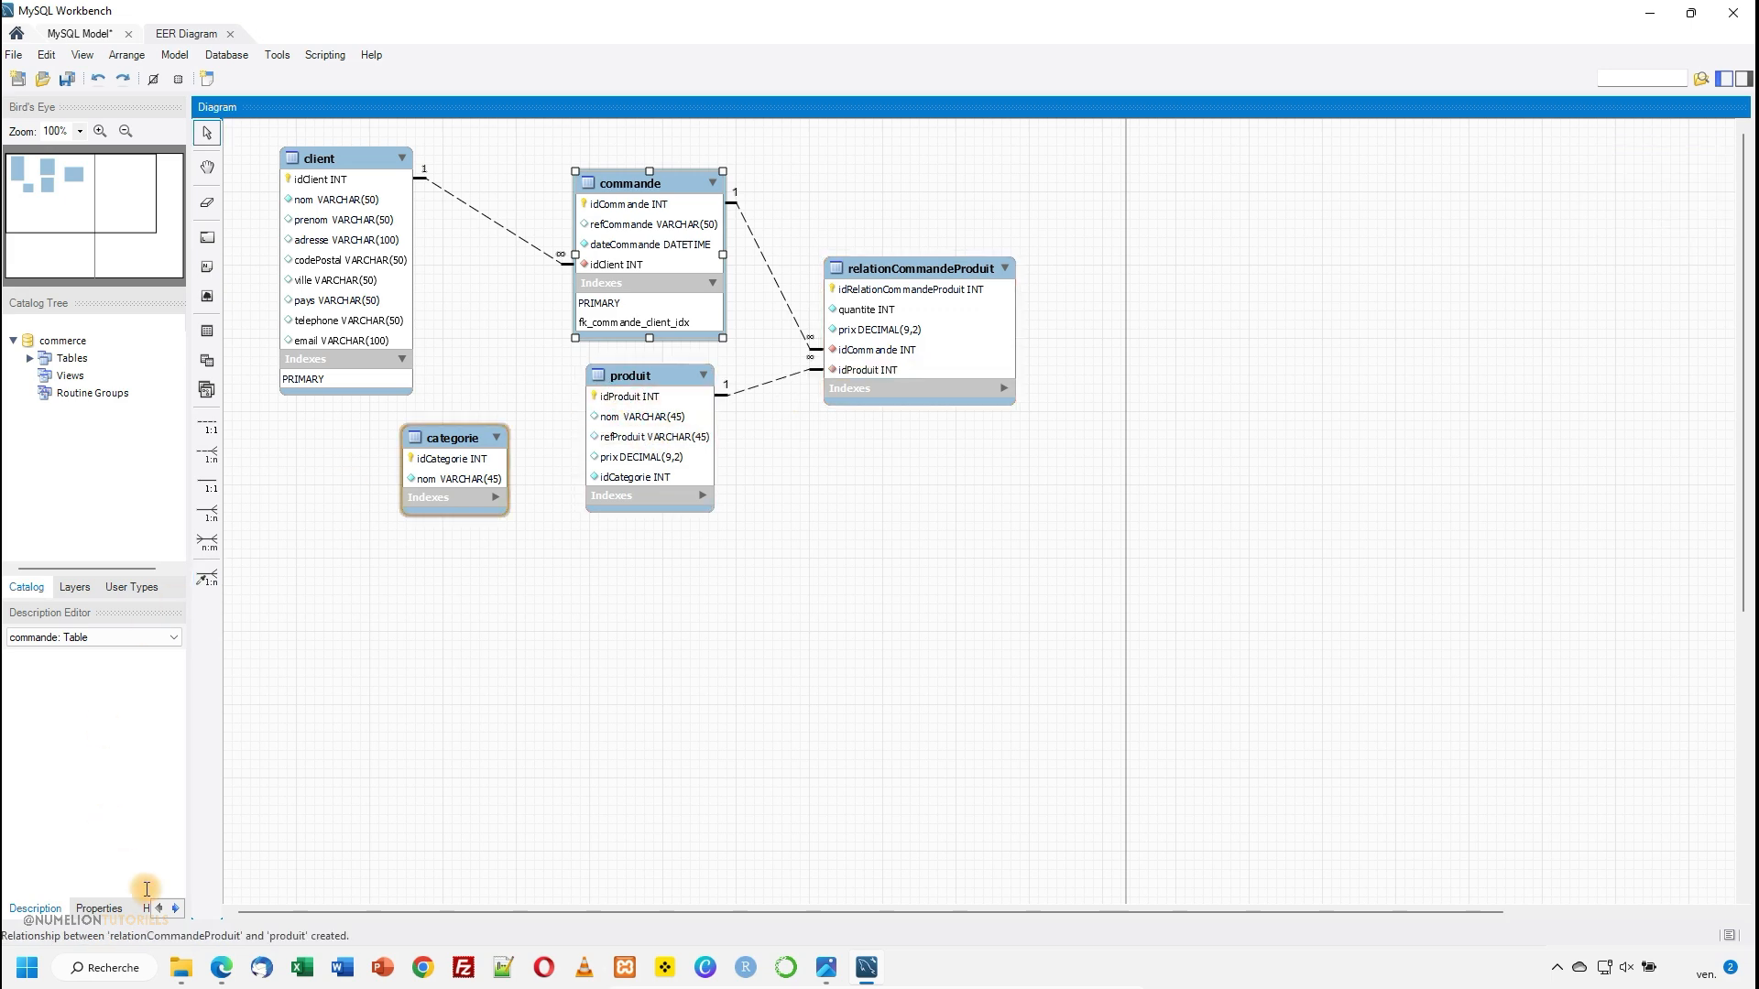
# - Create a relationship using existing columns from idCategorie in the produit table to idCategorie in the categorie table
pyautogui.click(207, 579)
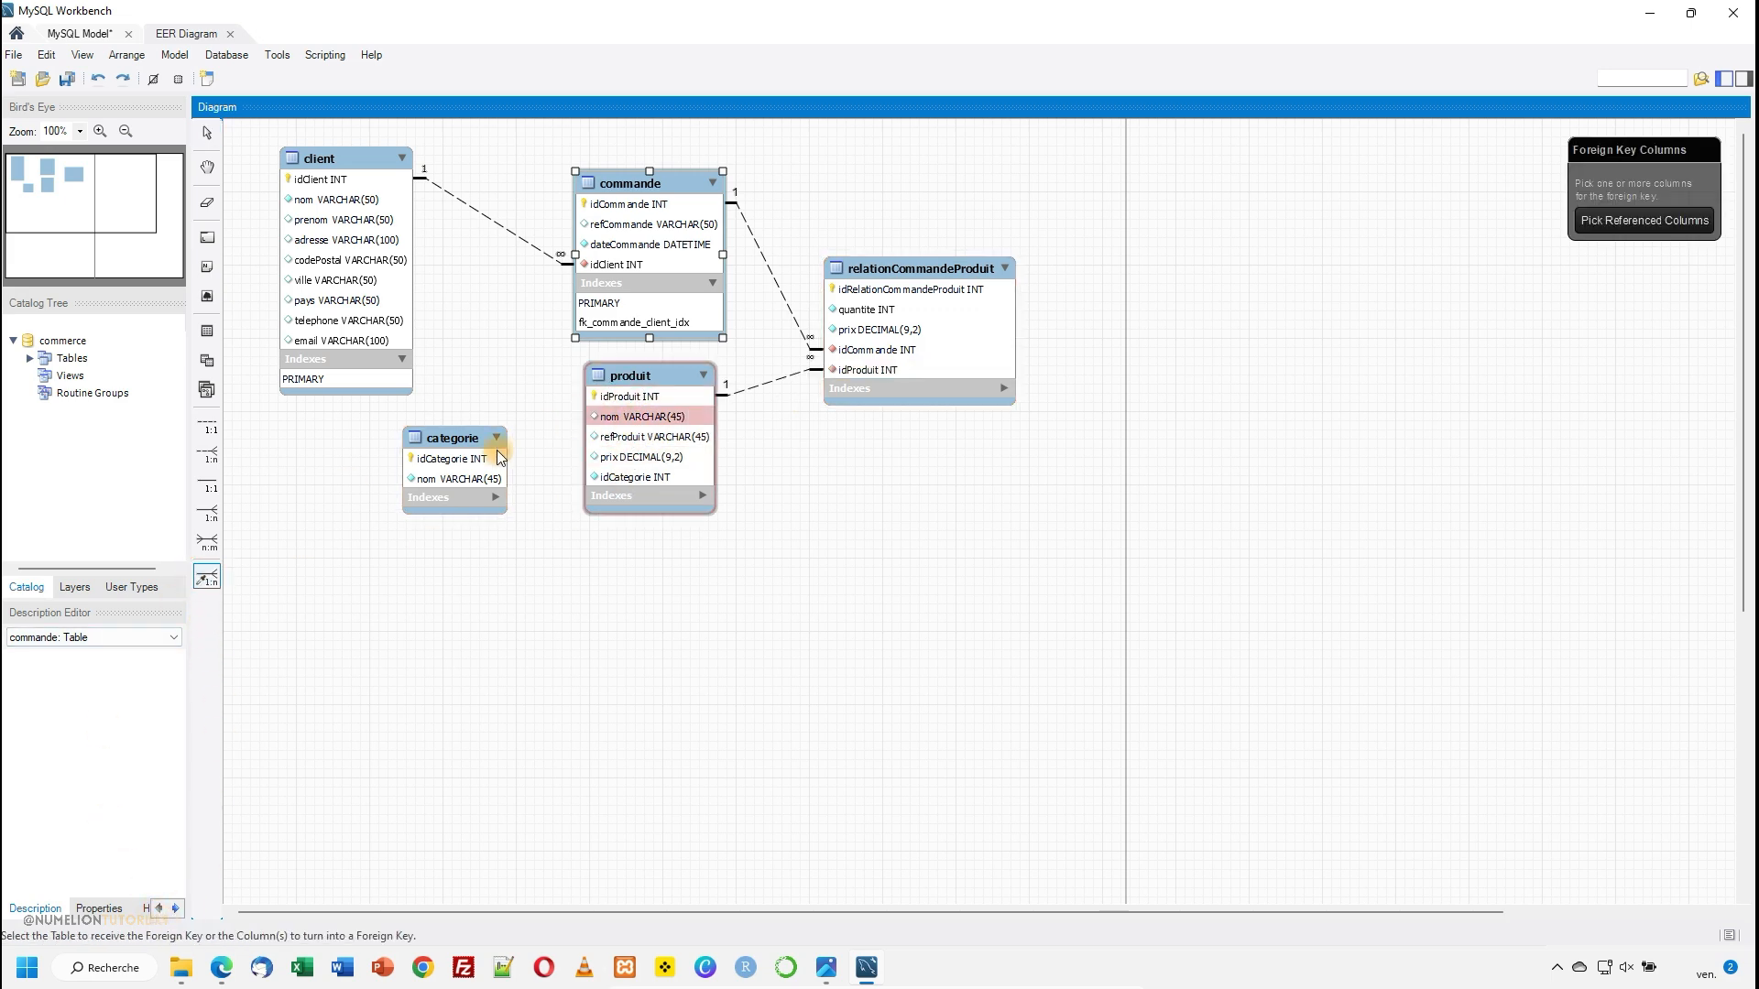
pyautogui.click(635, 477)
pyautogui.click(449, 459)
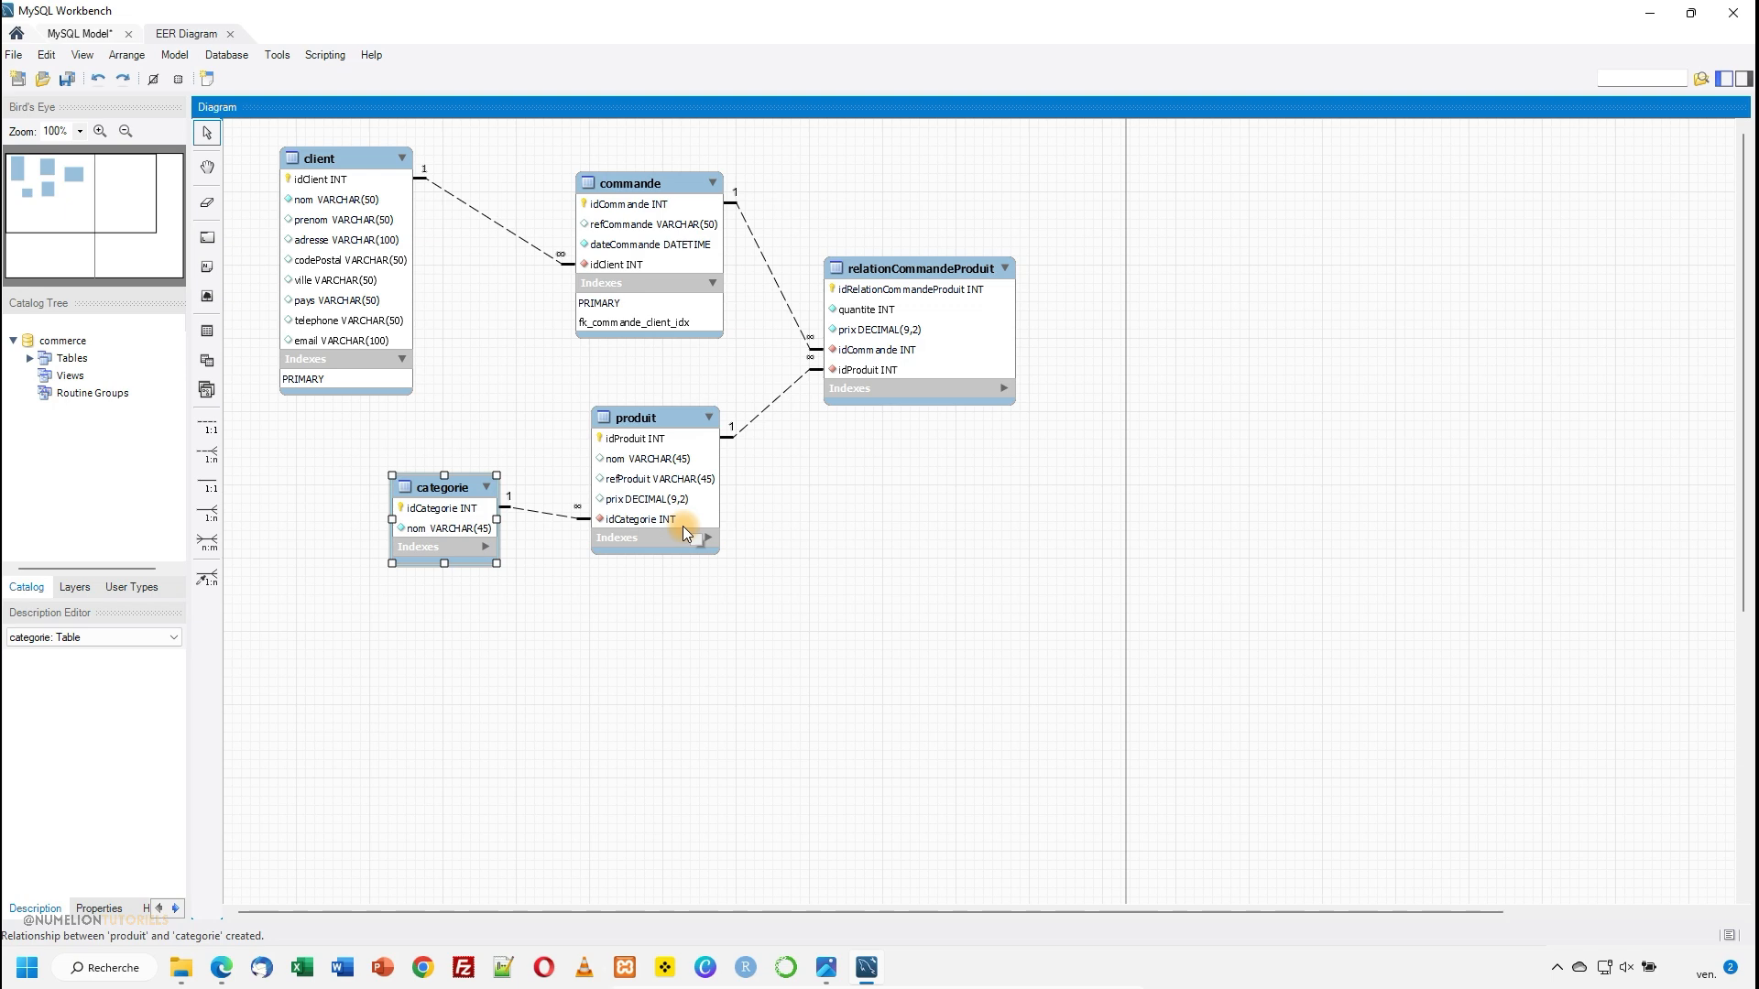
# - Save the model to the Desktop as commerce.mwb
pyautogui.click(15, 55)
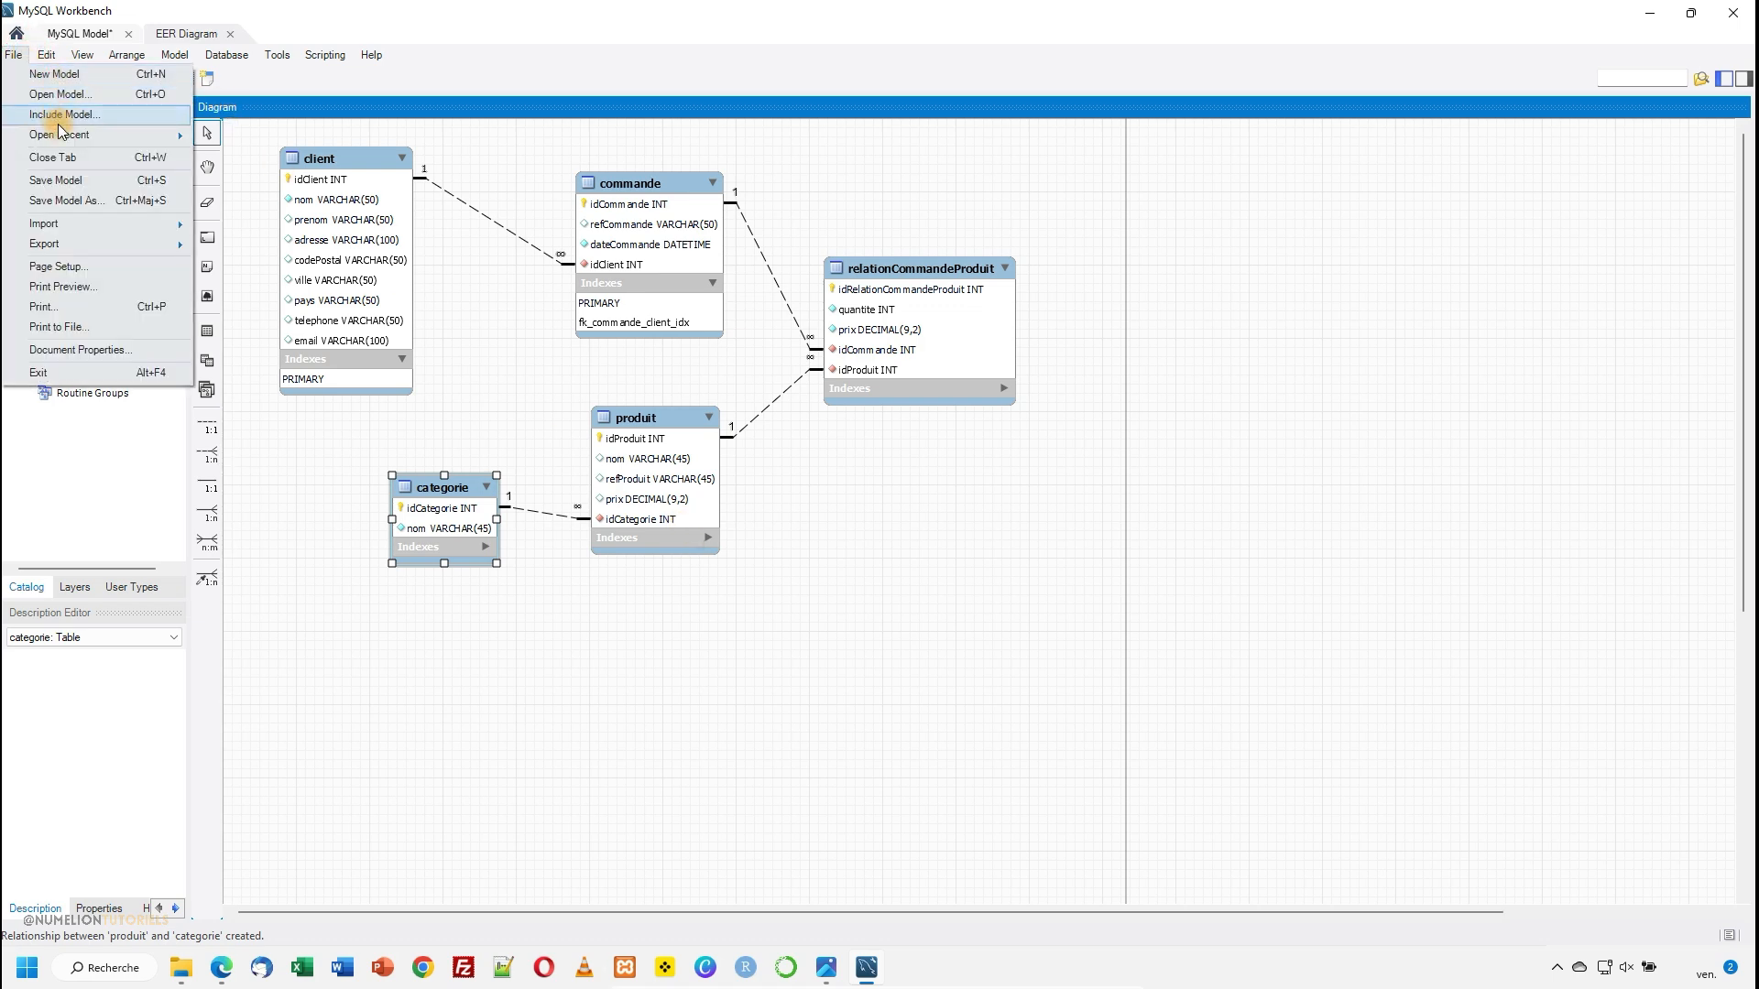
pyautogui.click(68, 189)
pyautogui.click(68, 182)
pyautogui.click(142, 422)
pyautogui.write('commerce')
pyautogui.press('Return')
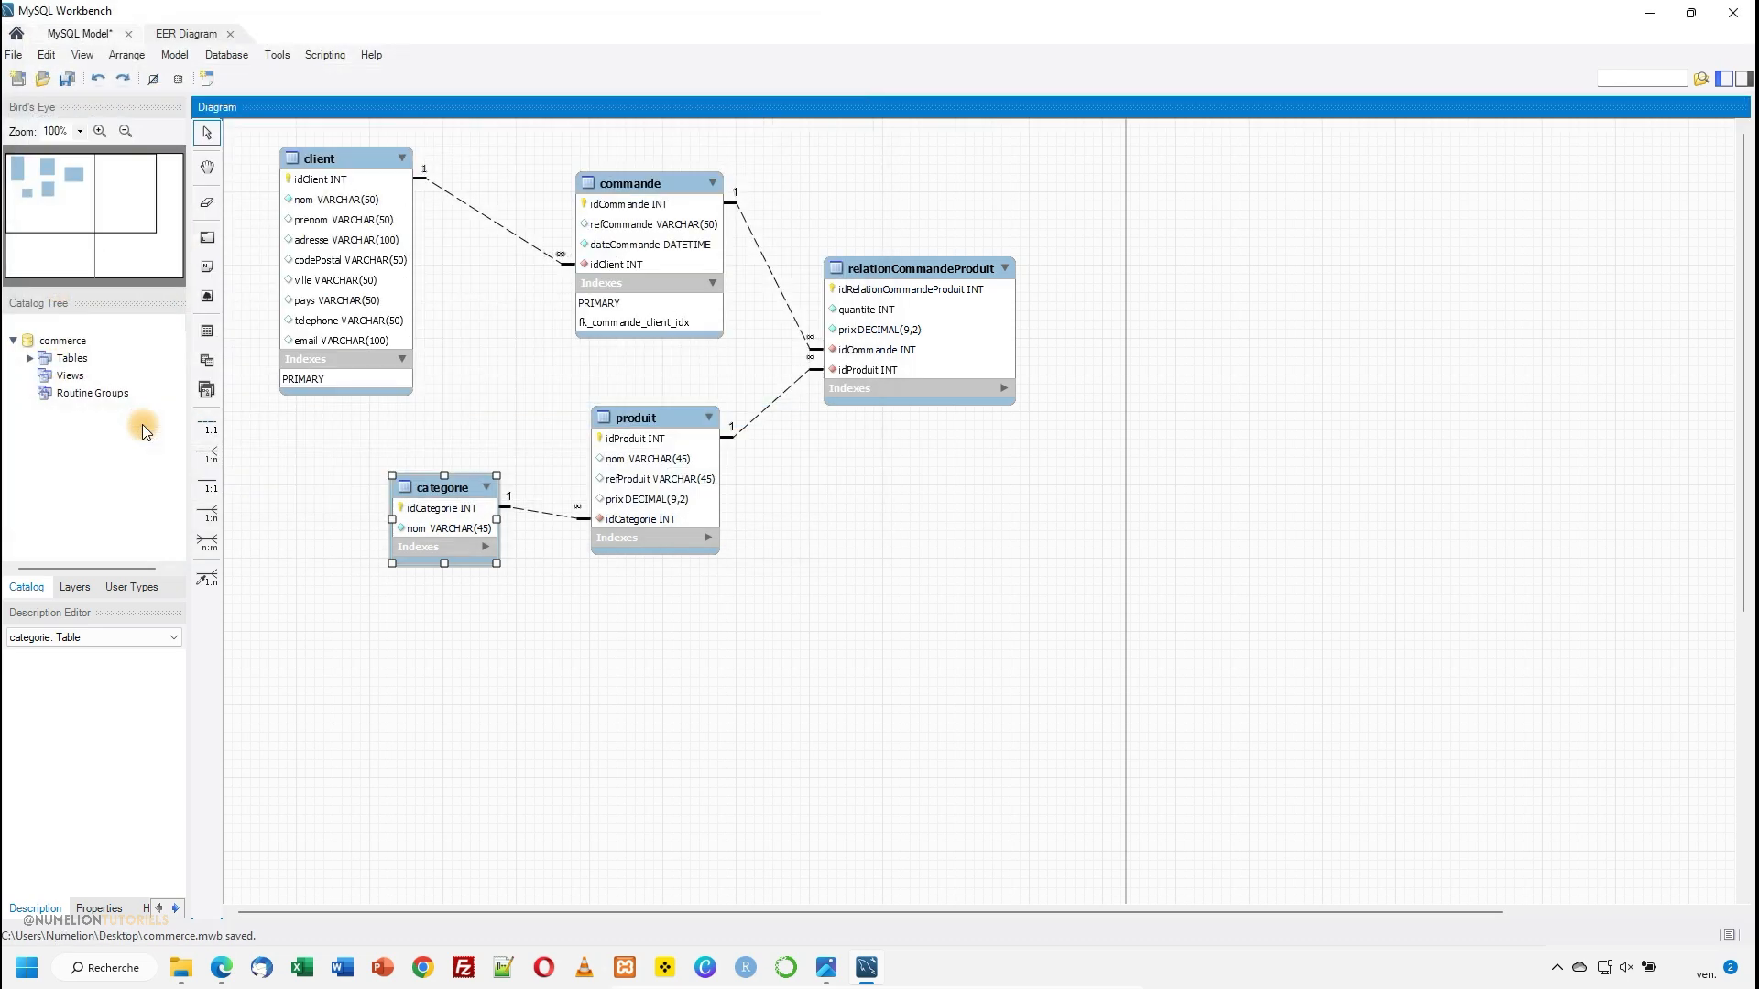